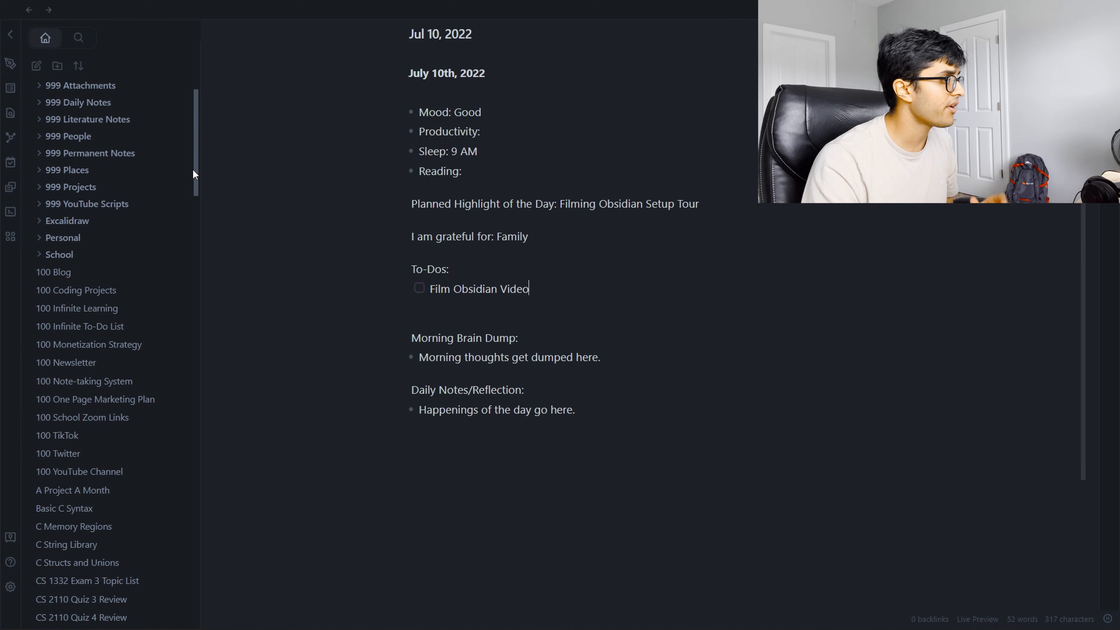
Step: Examine the existing vault's folder structure, the notes in 999 Templates, and the Jul 10, 2022 daily note
scroll(197, 166, "up", 3)
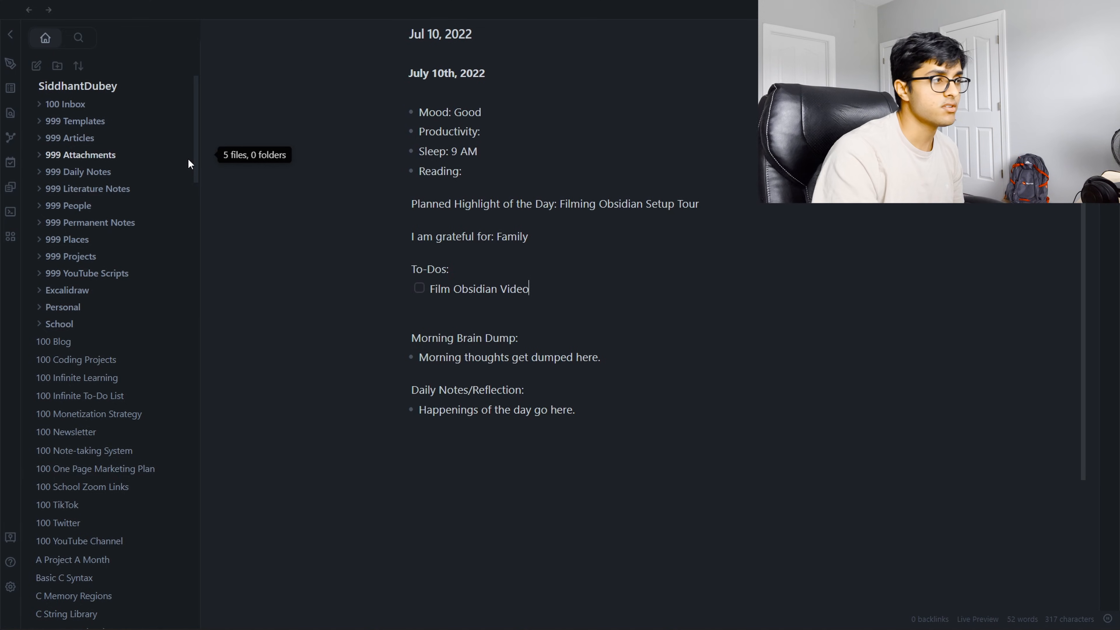
left_click_drag(309, 10, 613, 201)
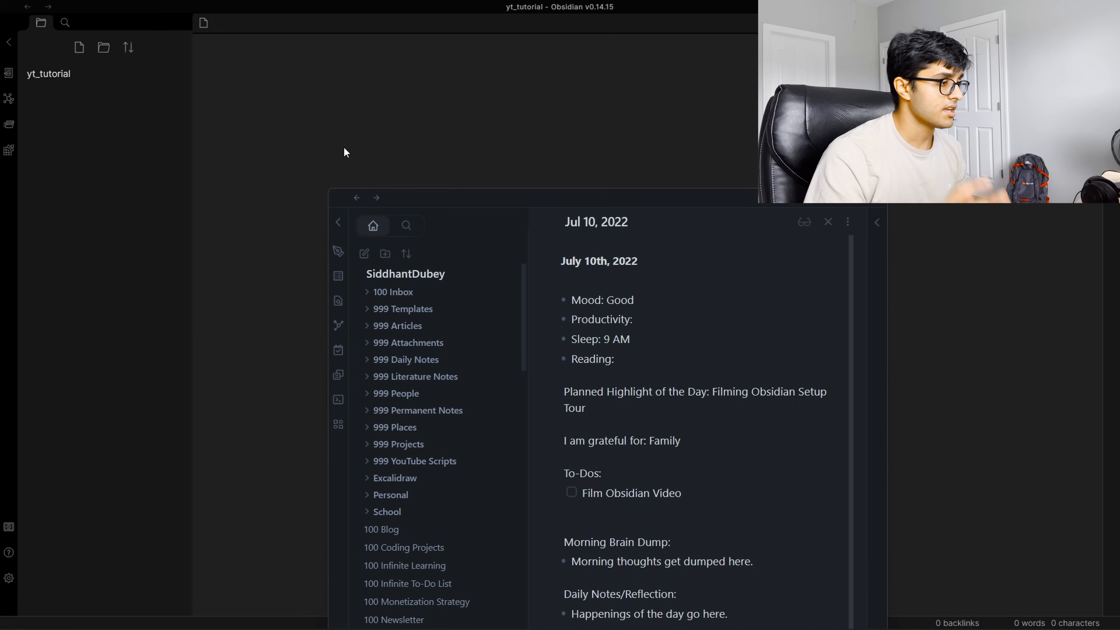
left_click_drag(450, 203, 387, 7)
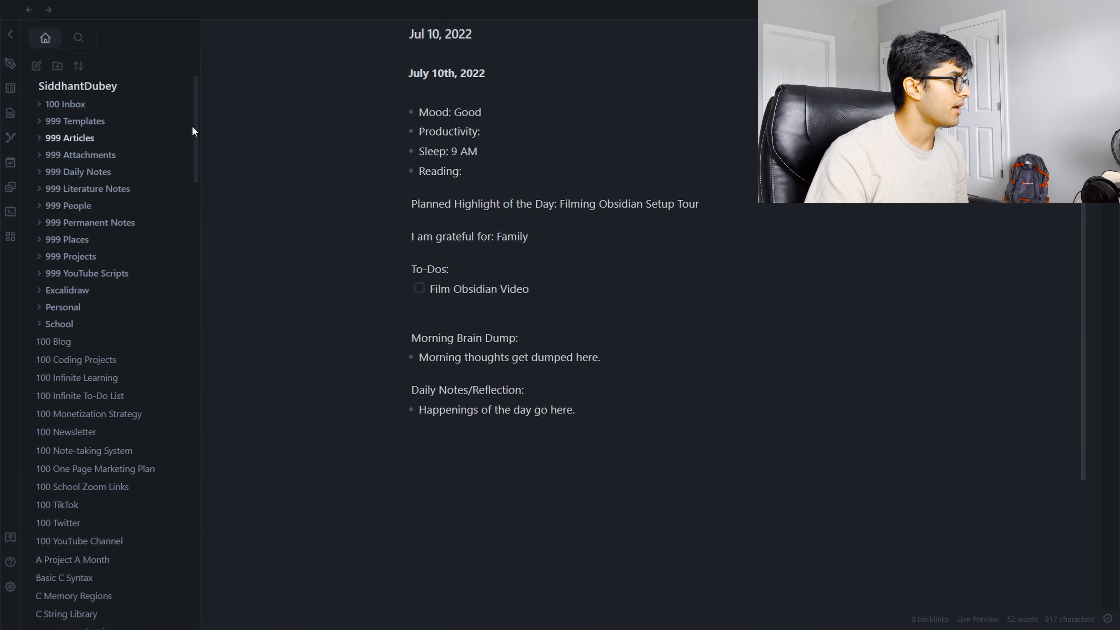
left_click(67, 120)
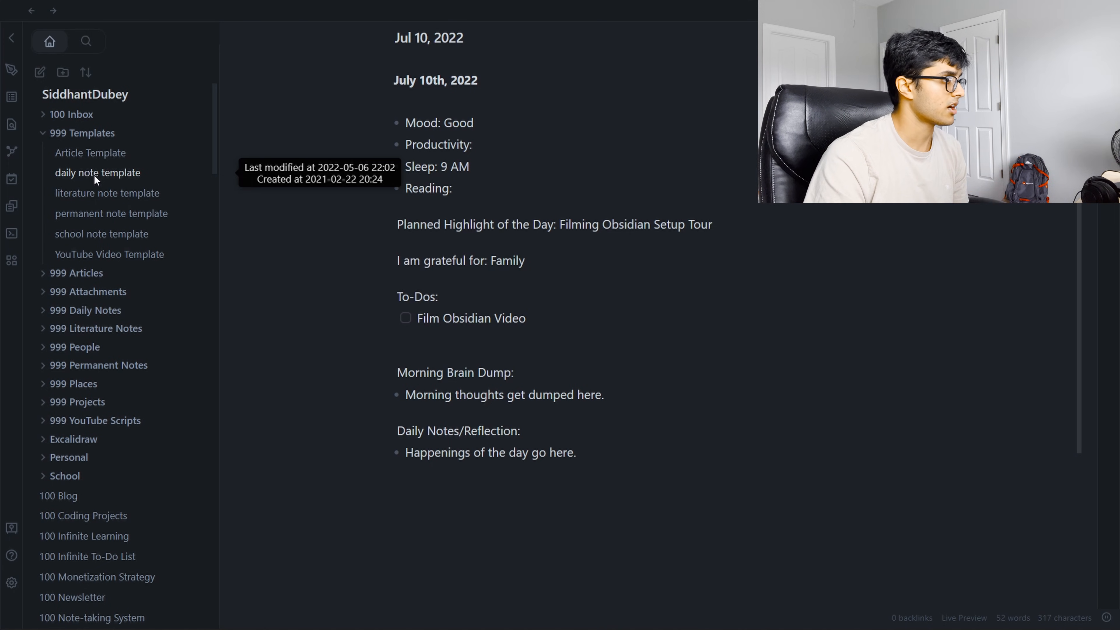
left_click(119, 129)
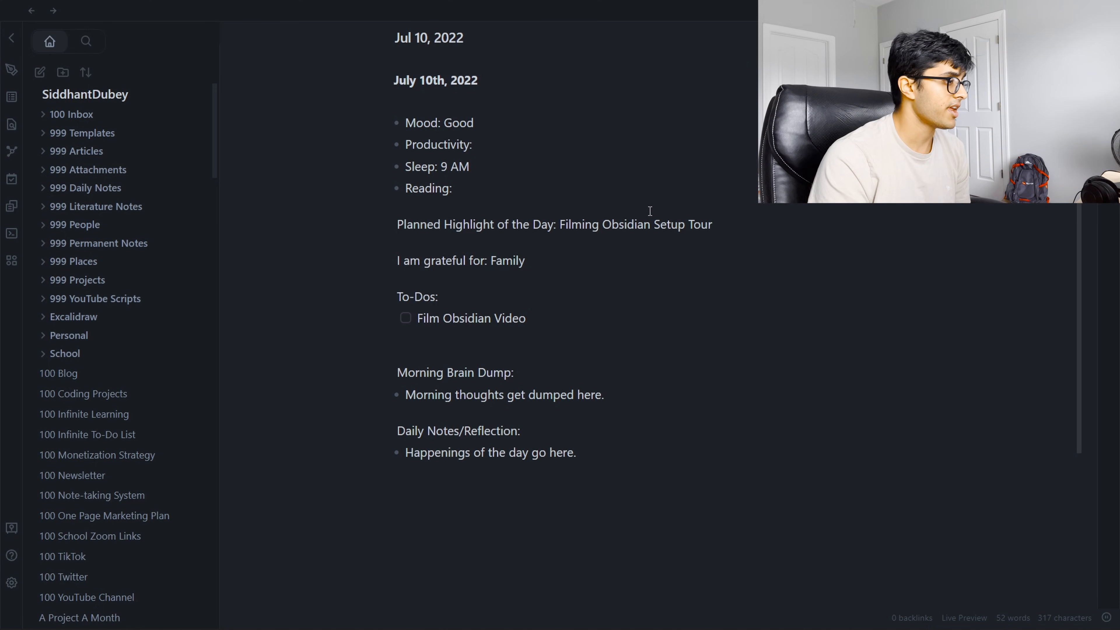
left_click_drag(416, 321, 528, 321)
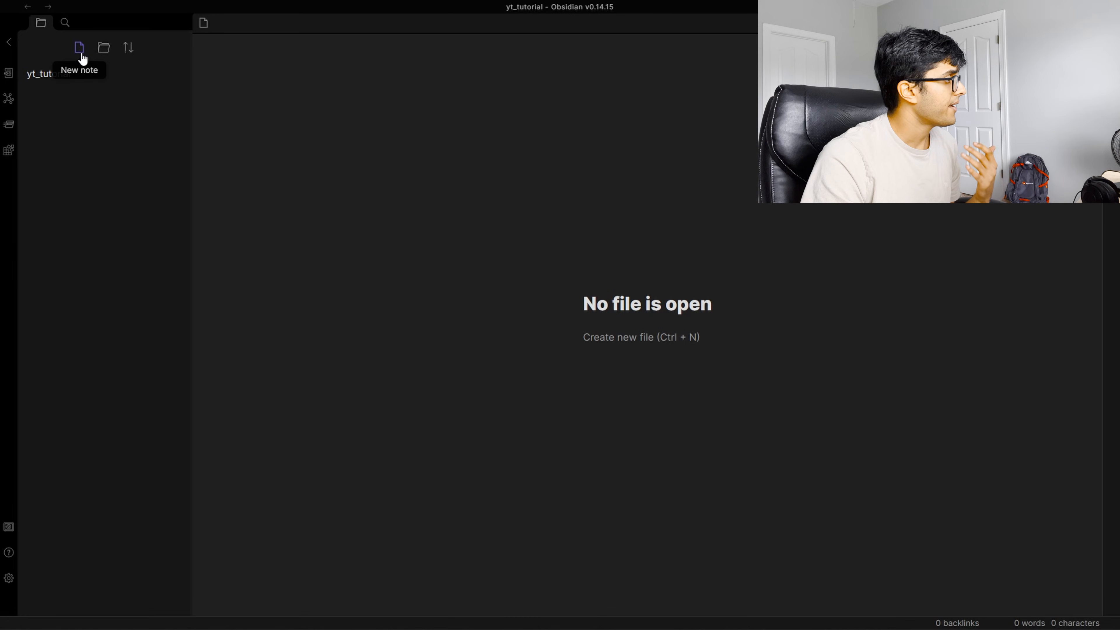
Step: Create a folder named "999 Templates" in the yt_tutorial vault
left_click(96, 58)
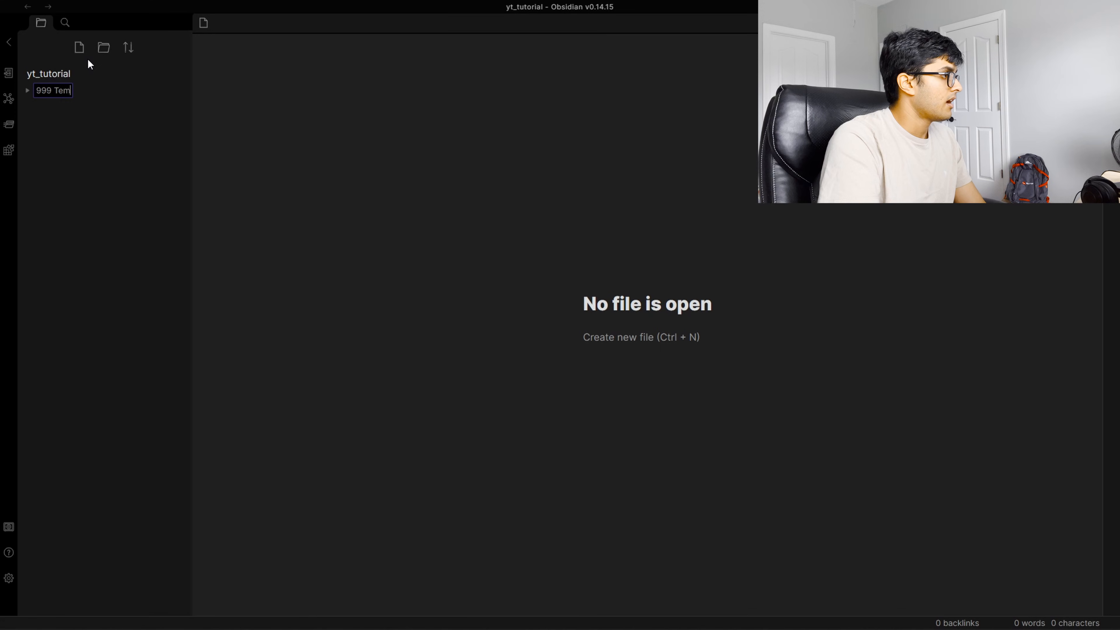
type("999 Templates")
key("Return")
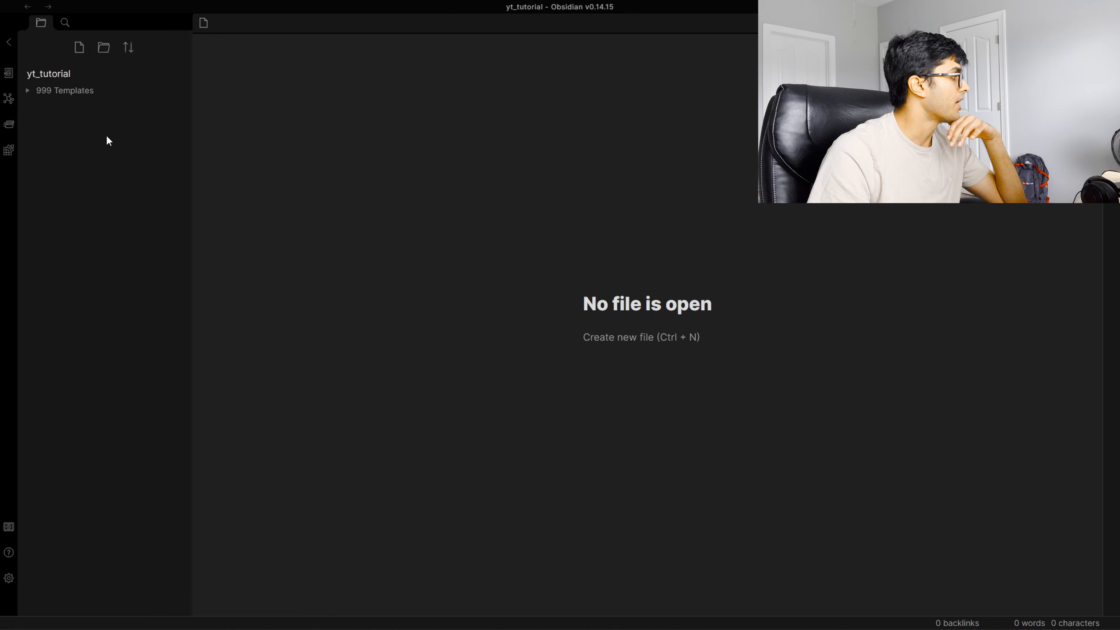
left_click(46, 100)
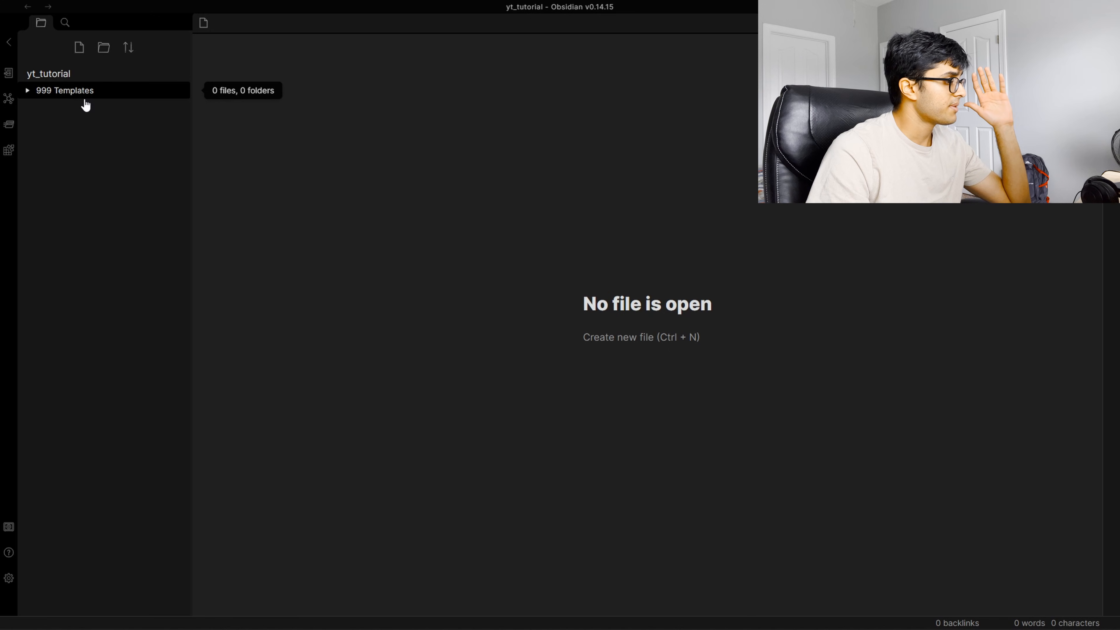
Step: Open the vault settings and look over the list of core plugins
left_click(10, 578)
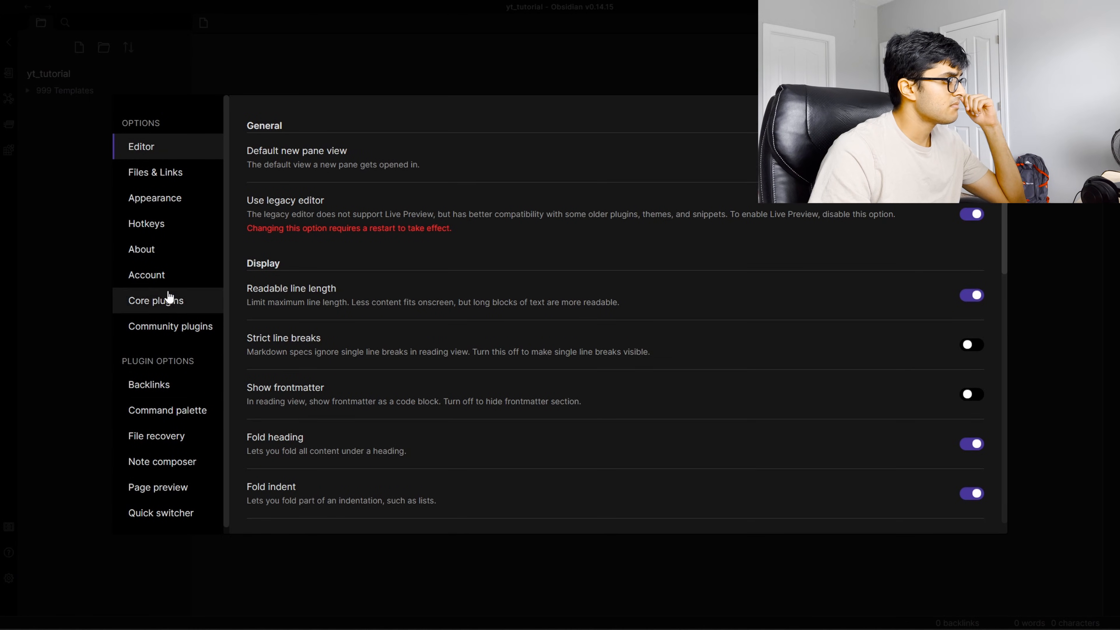
left_click(150, 283)
left_click(168, 305)
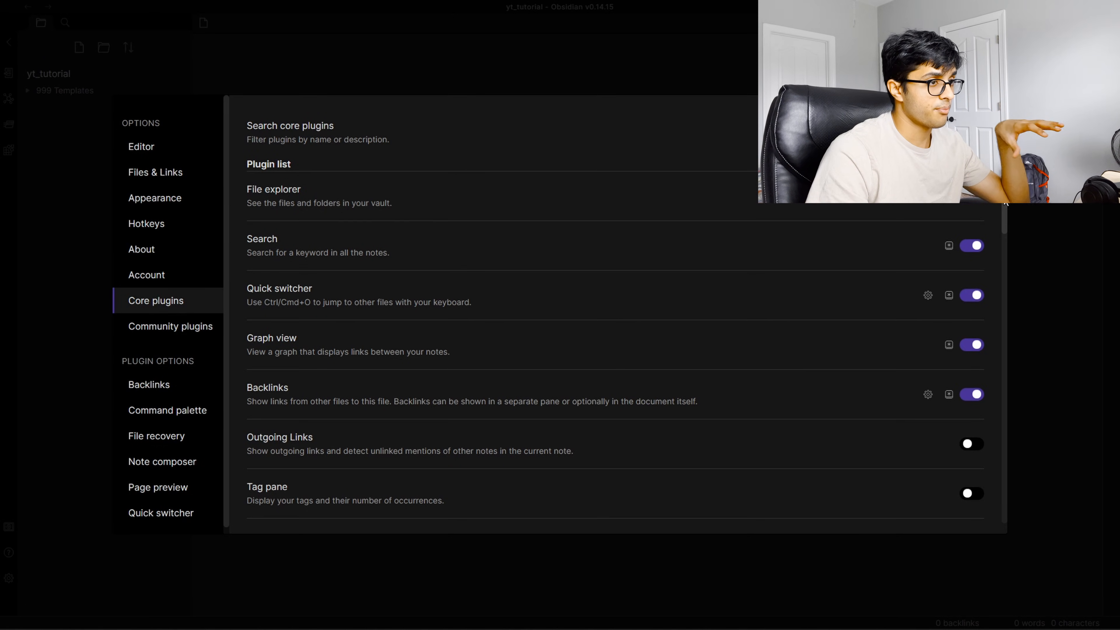
scroll(999, 228, "down", 2)
left_click_drag(1000, 229, 1032, 190)
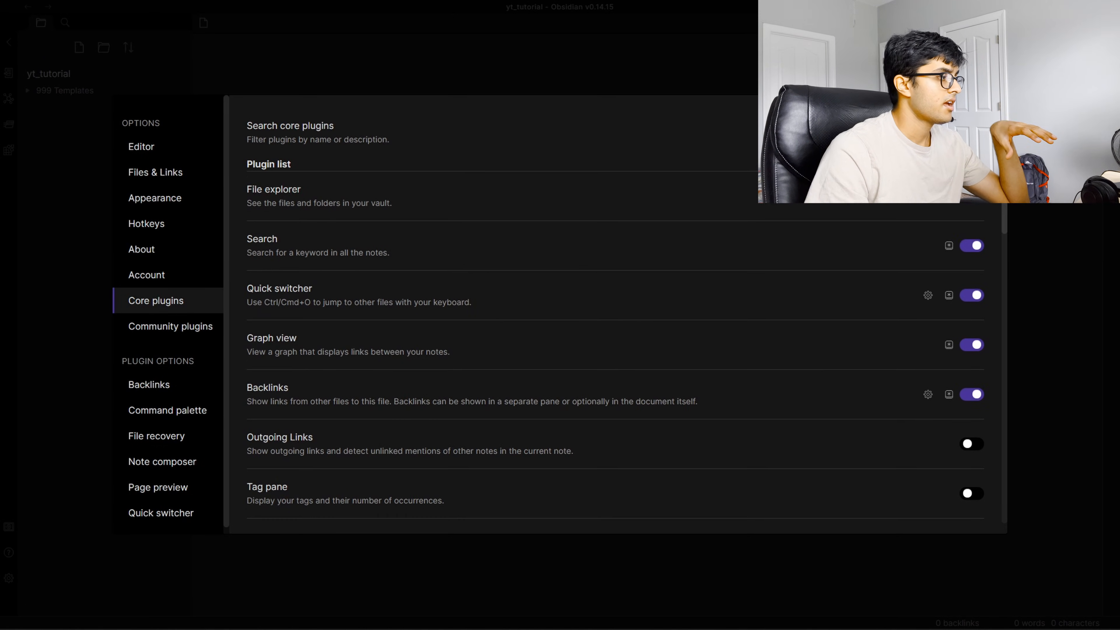
Step: Turn off Safe Mode to allow community plugins in the vault
left_click(211, 337)
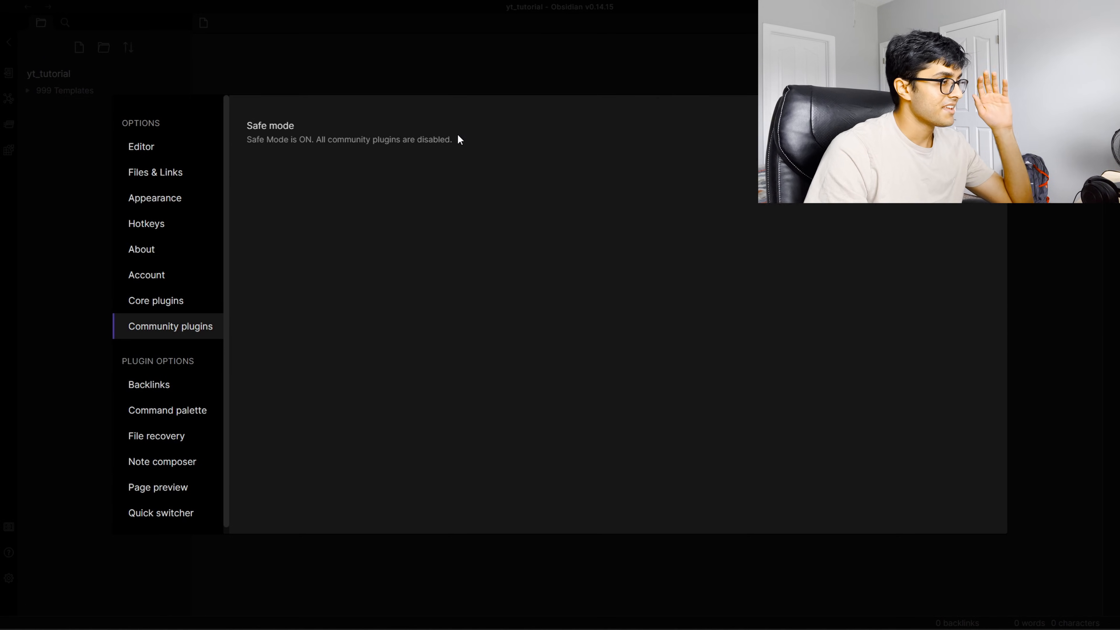
left_click(983, 132)
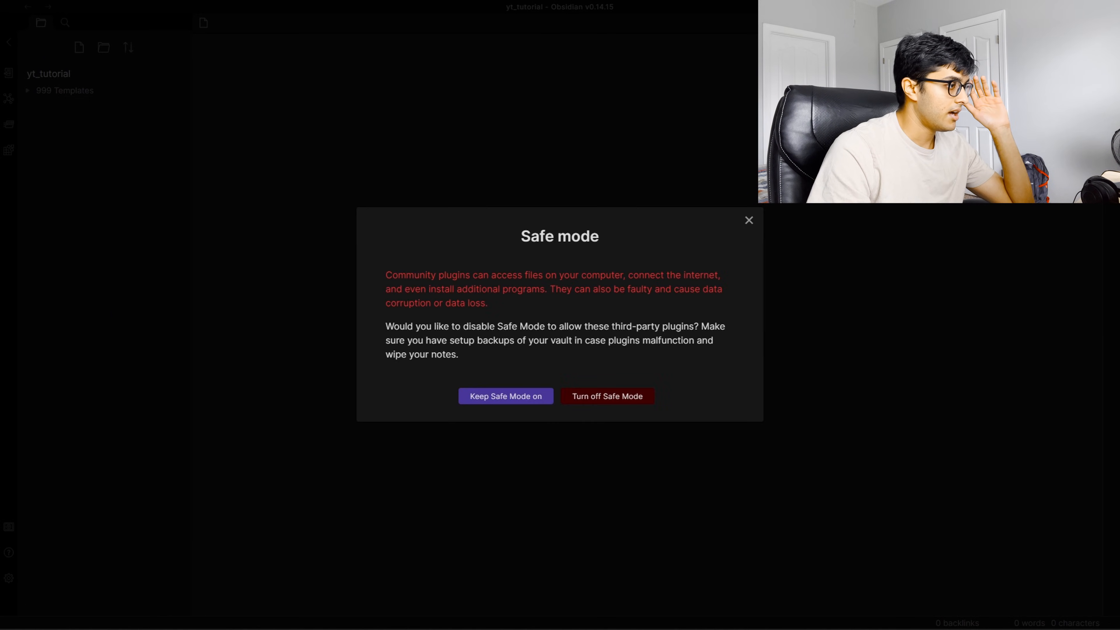
left_click(580, 397)
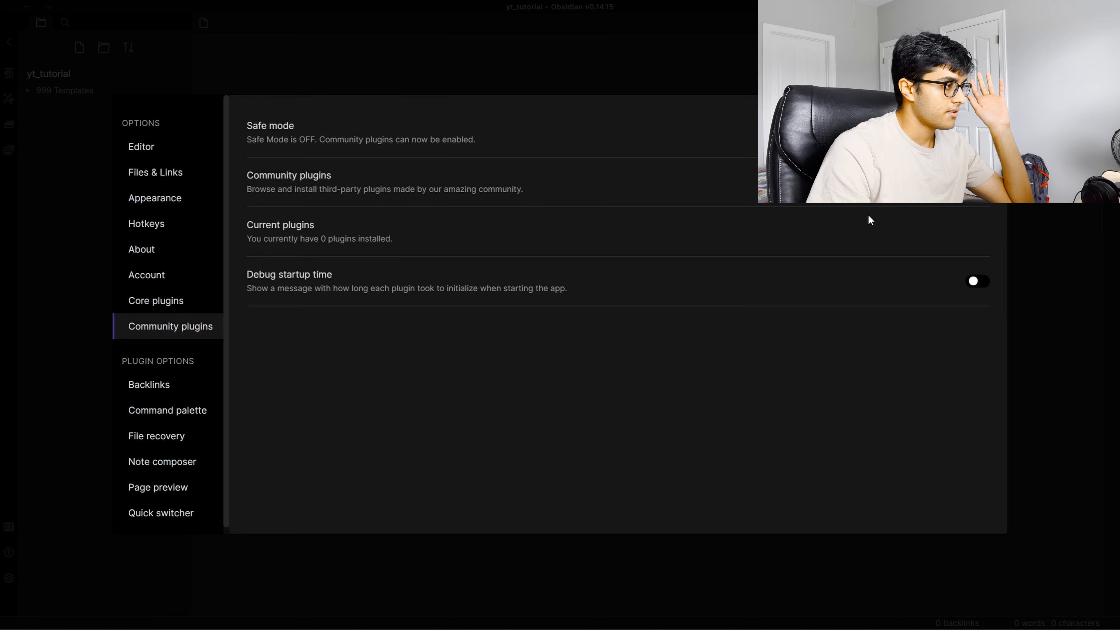
Step: Browse the catalogue of community plugins and return to the settings
left_click(972, 181)
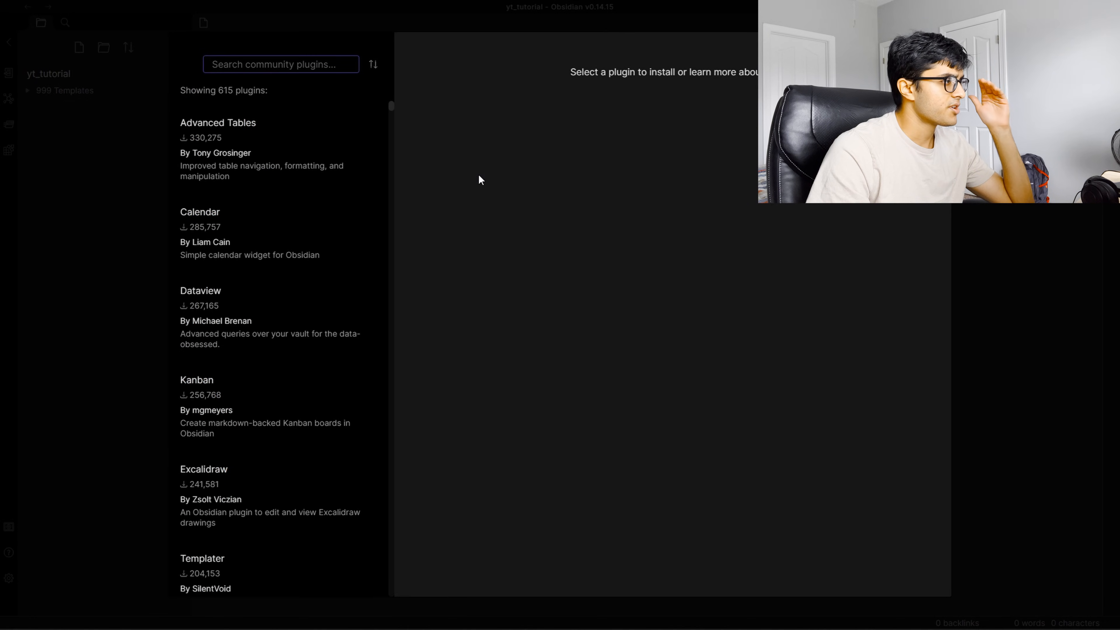
left_click_drag(389, 107, 392, 115)
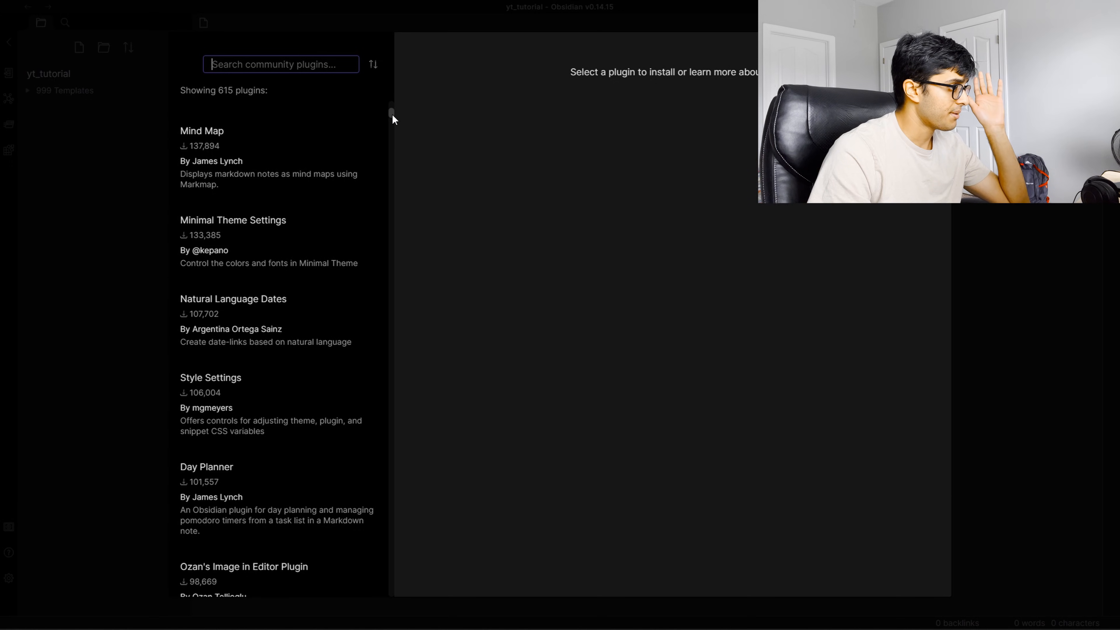
left_click_drag(392, 115, 406, 80)
key("Escape")
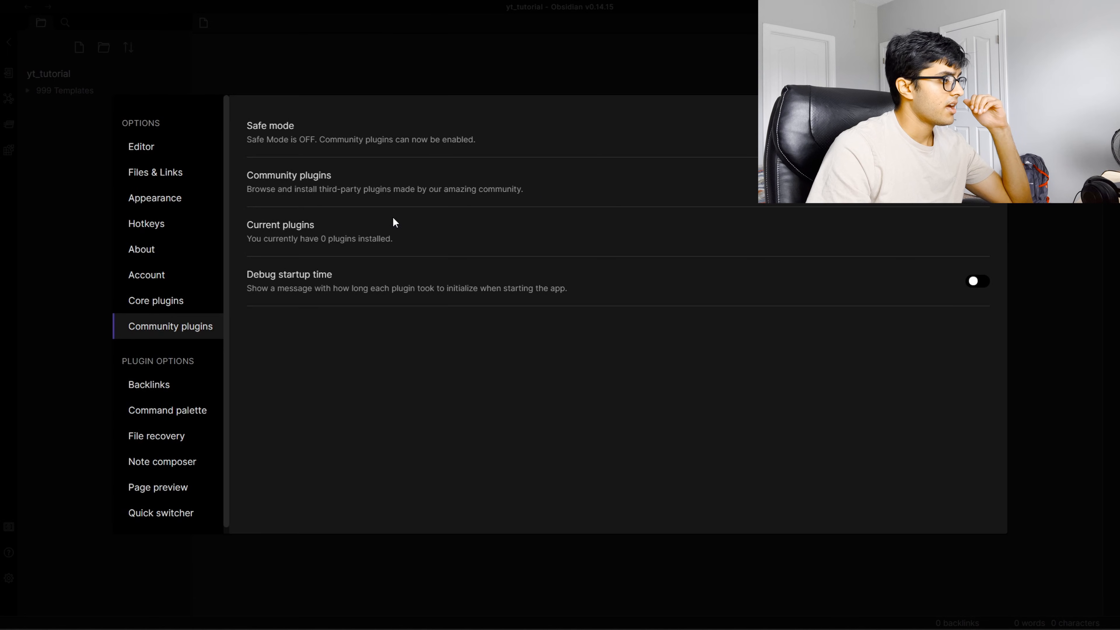
Step: Enable the Templates core plugin and close the settings
left_click(178, 302)
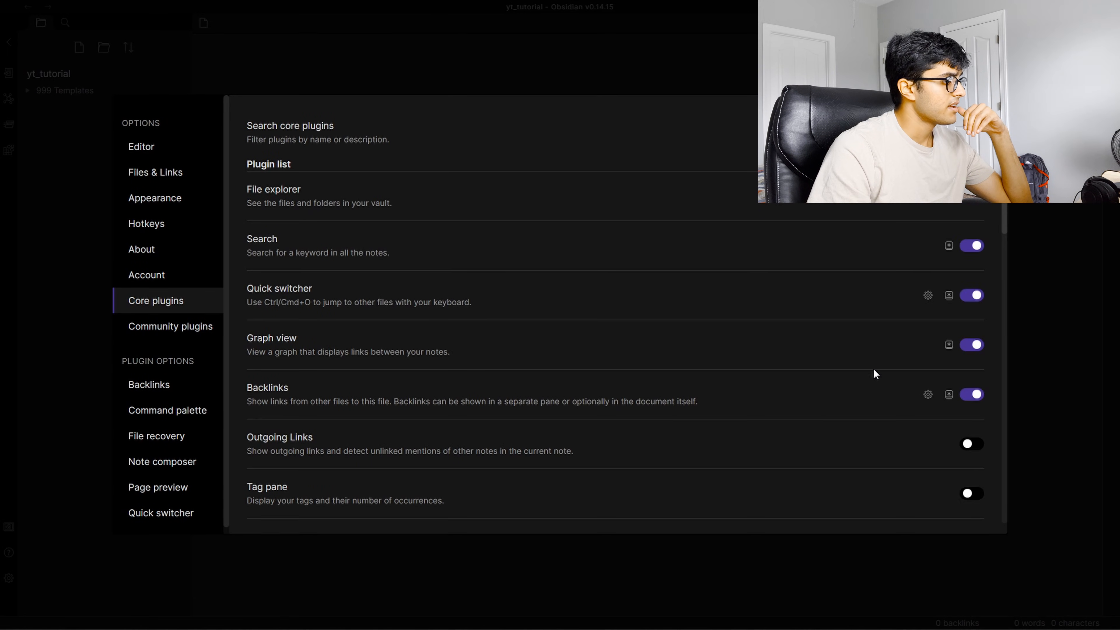
left_click_drag(1003, 216, 992, 314)
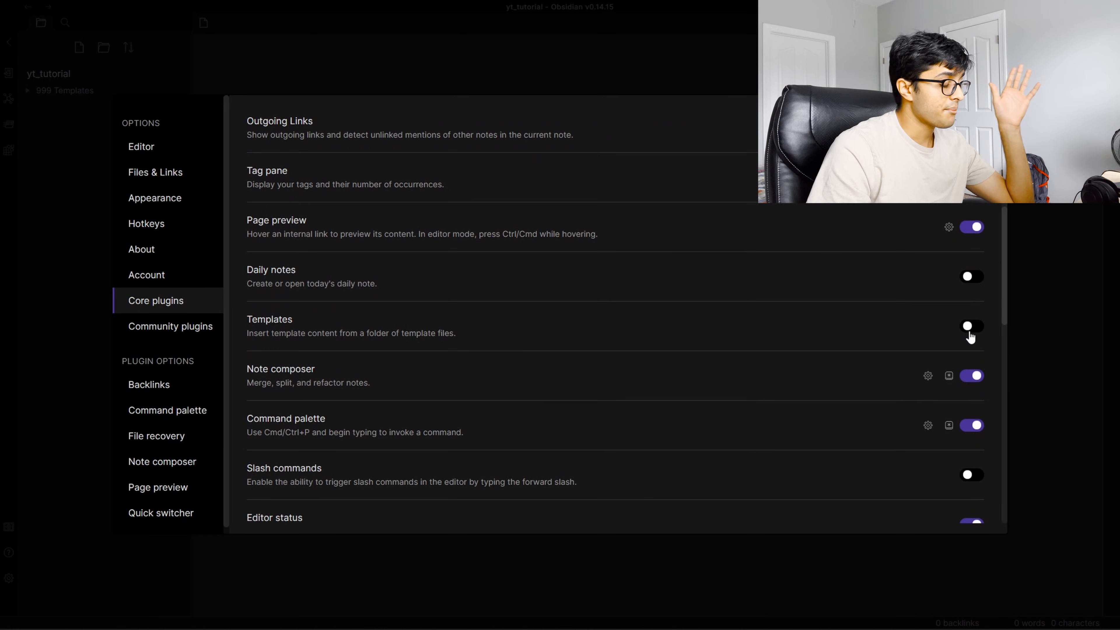
left_click(970, 336)
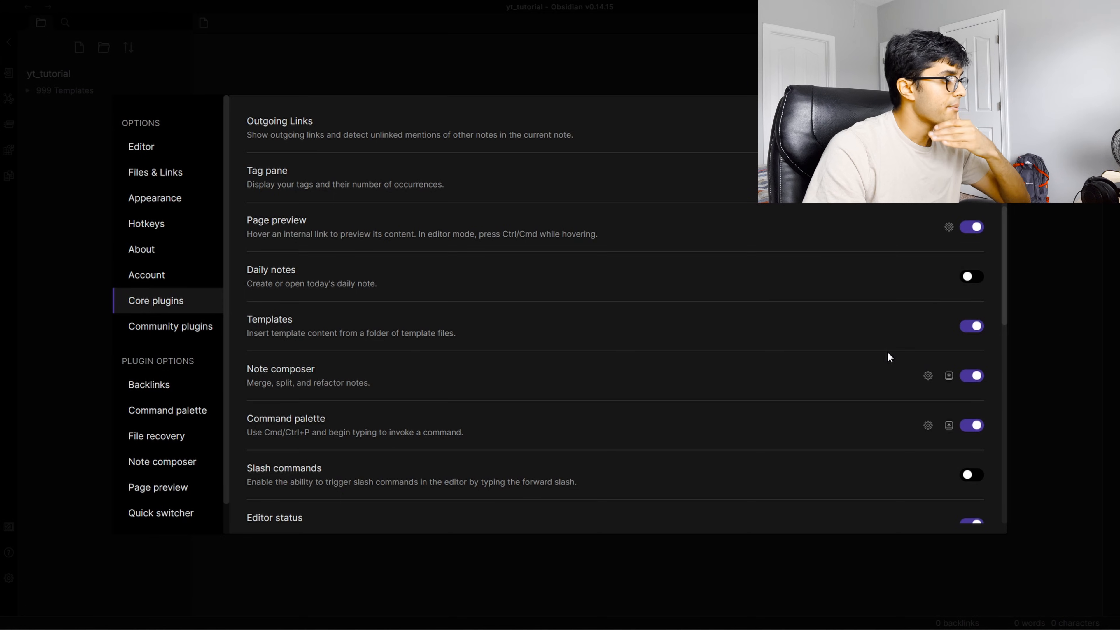
key("Escape")
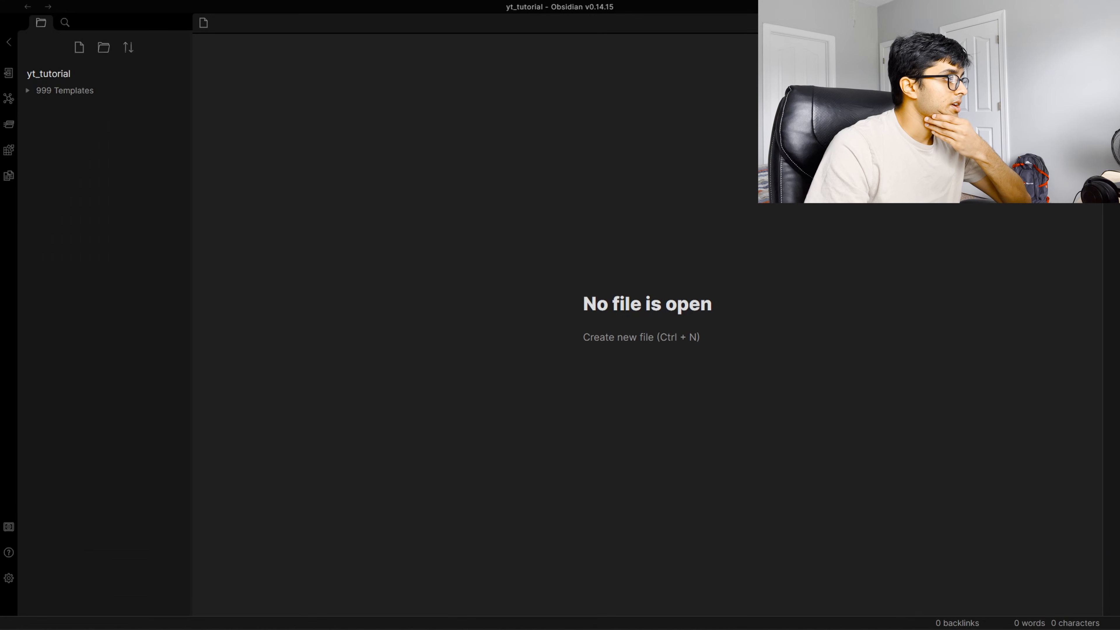
Step: Expand the 999 Templates folder and open the options of the Templates core plugin
left_click(79, 95)
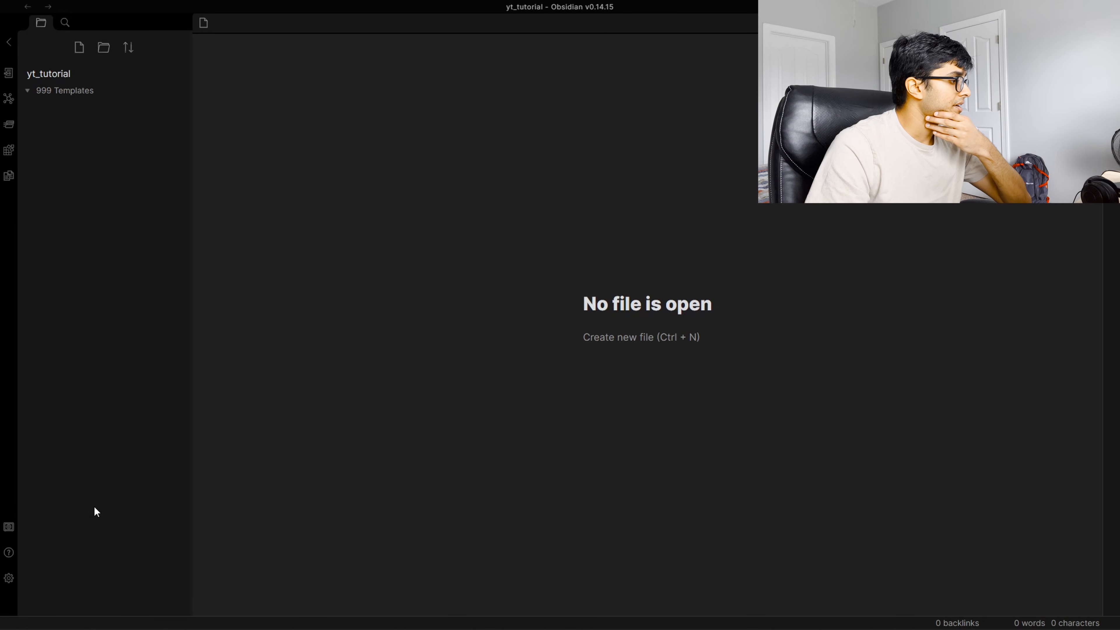
left_click(9, 576)
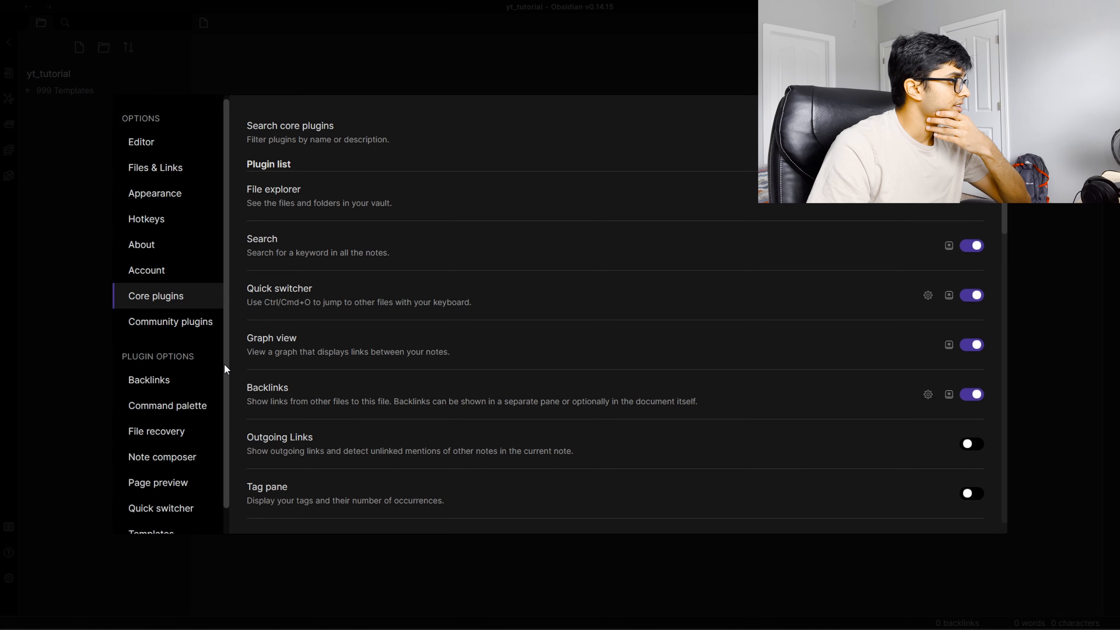
scroll(224, 363, "down", 1)
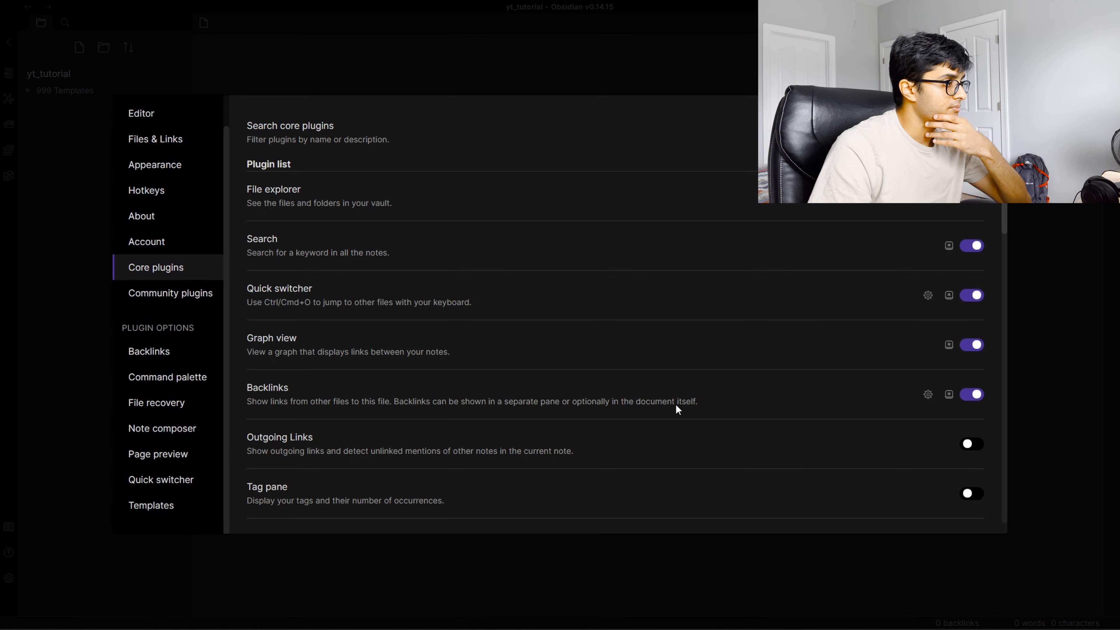
scroll(1006, 275, "down", 5)
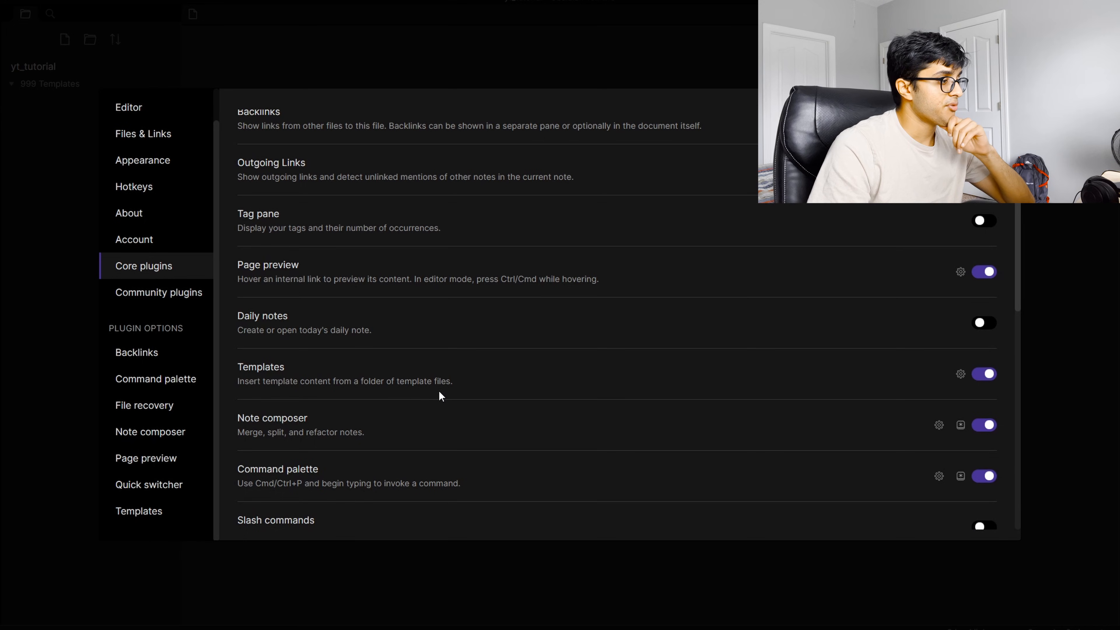
left_click(961, 373)
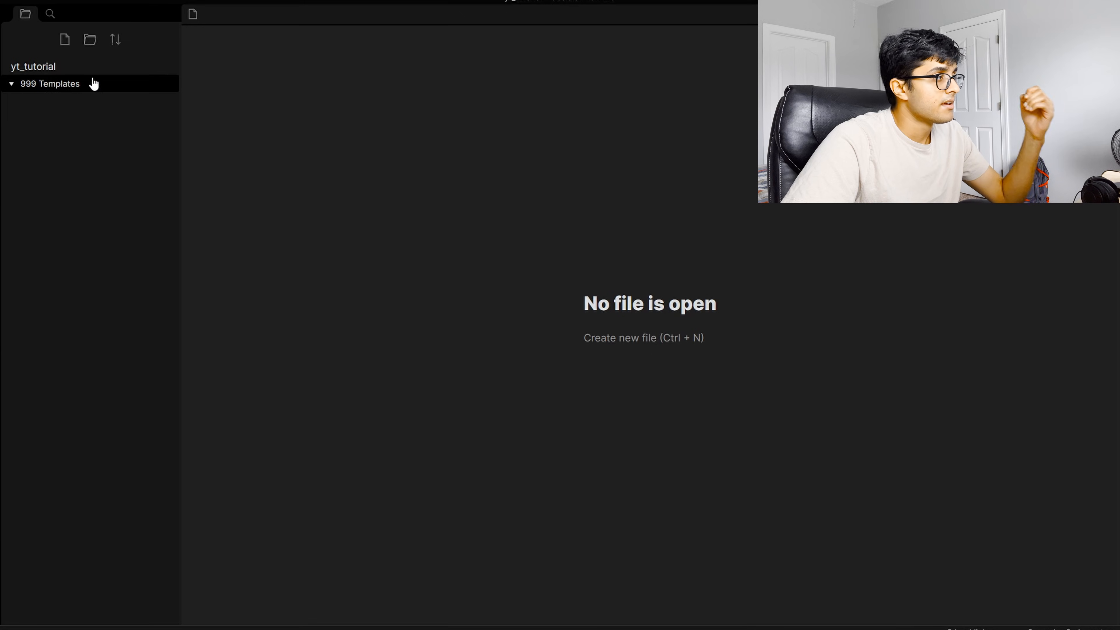
Step: Create a new note titled "daily note template"
left_click(67, 42)
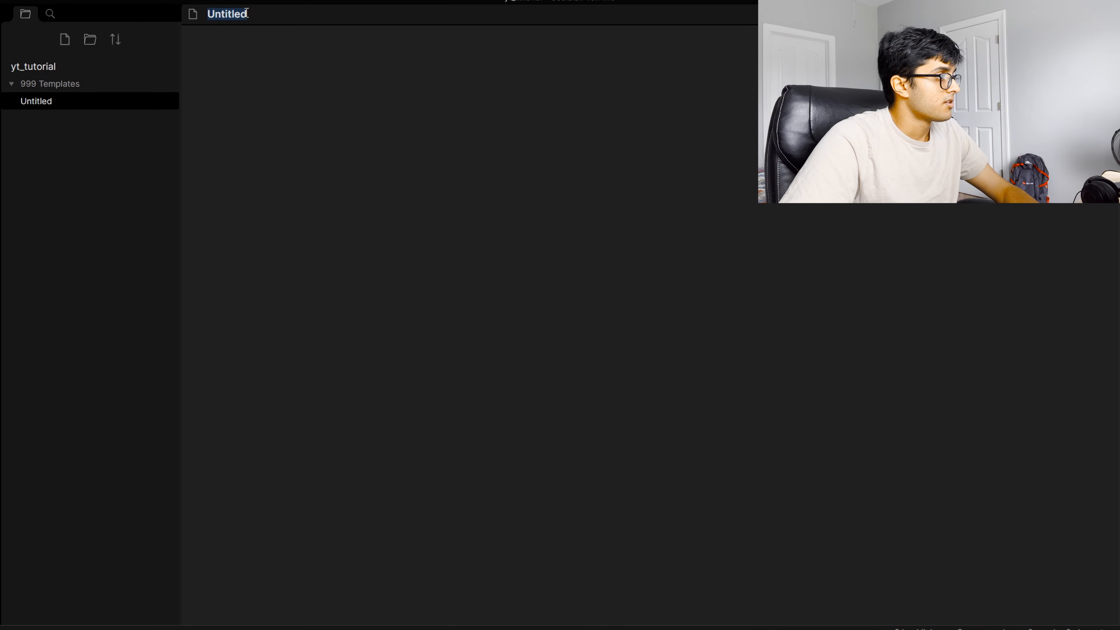
type("daily note template")
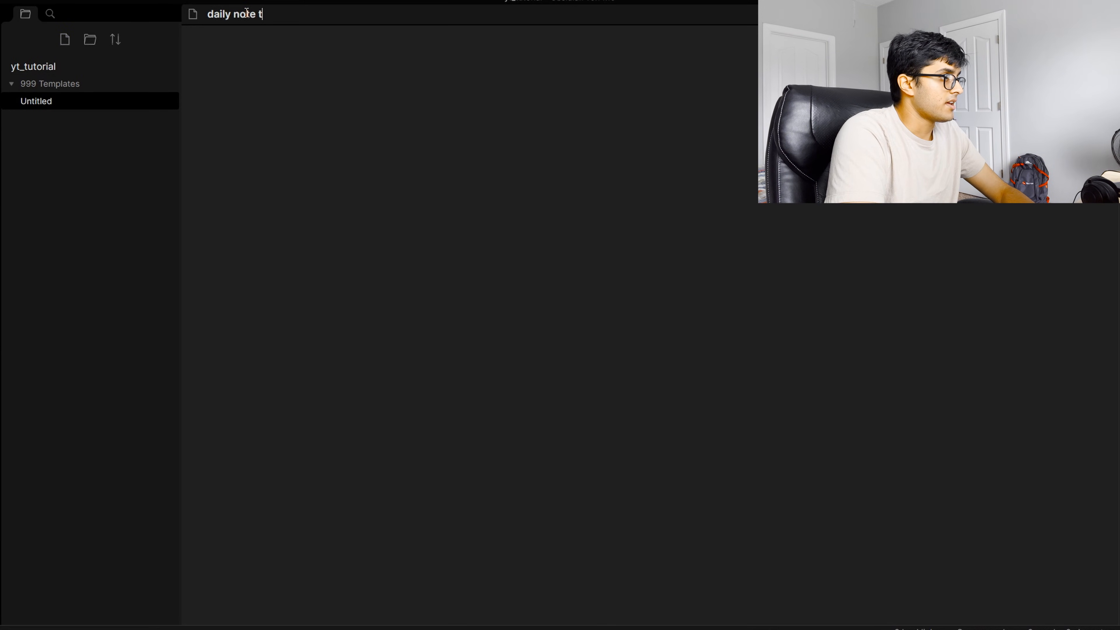
key("Return")
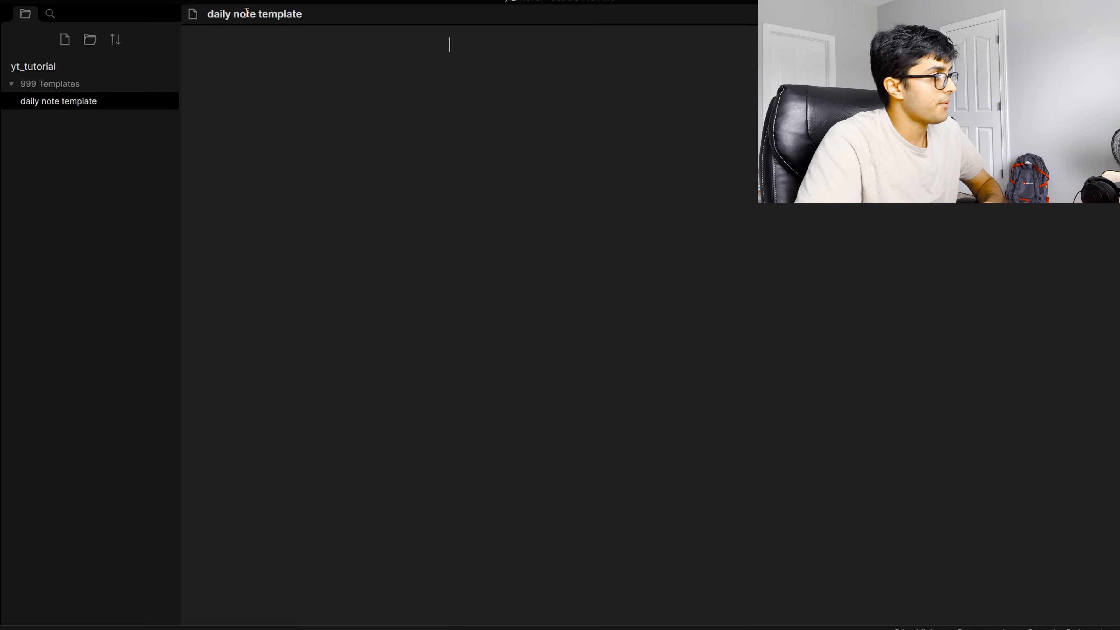
Step: Add the level-one heading "date goes here" to the note, followed by the bullets "Mood:" and "Productivity:"
type("# ")
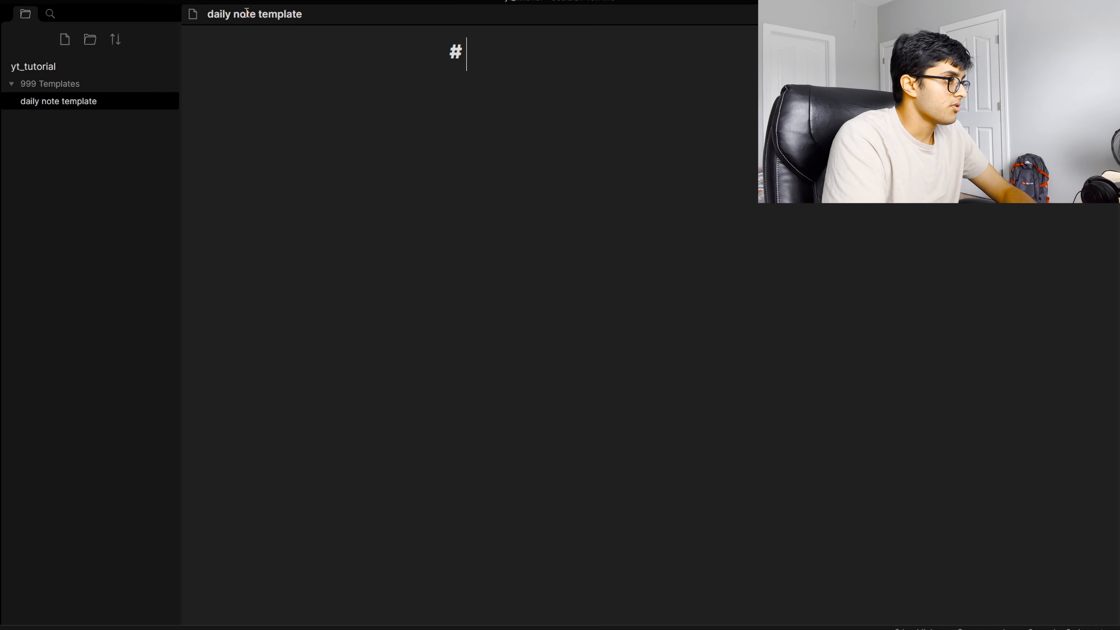
type("date goes here")
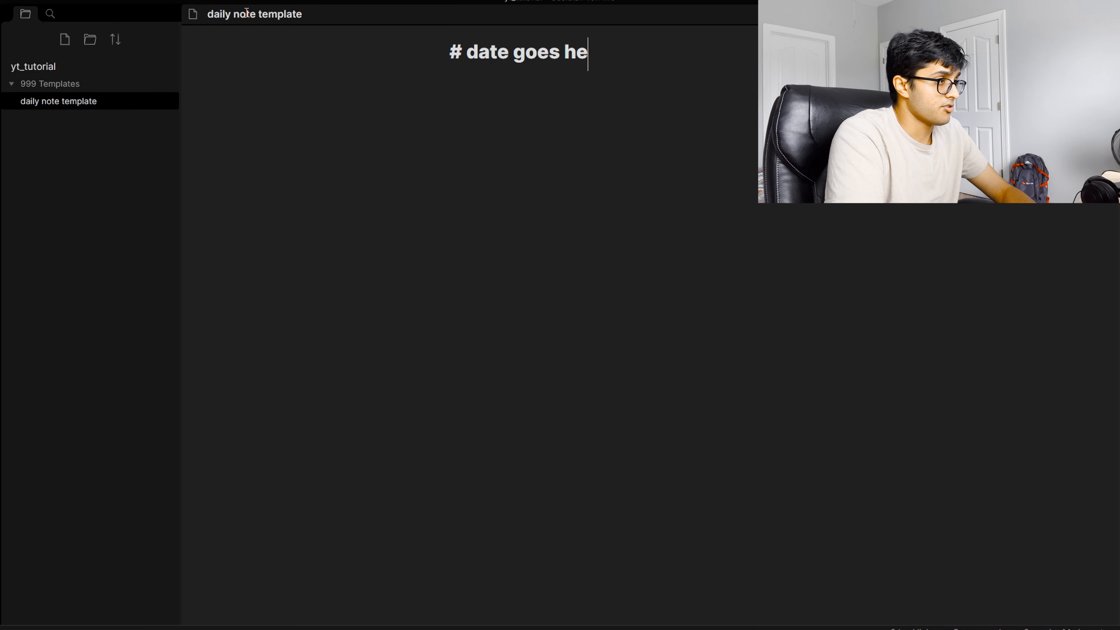
key("Return")
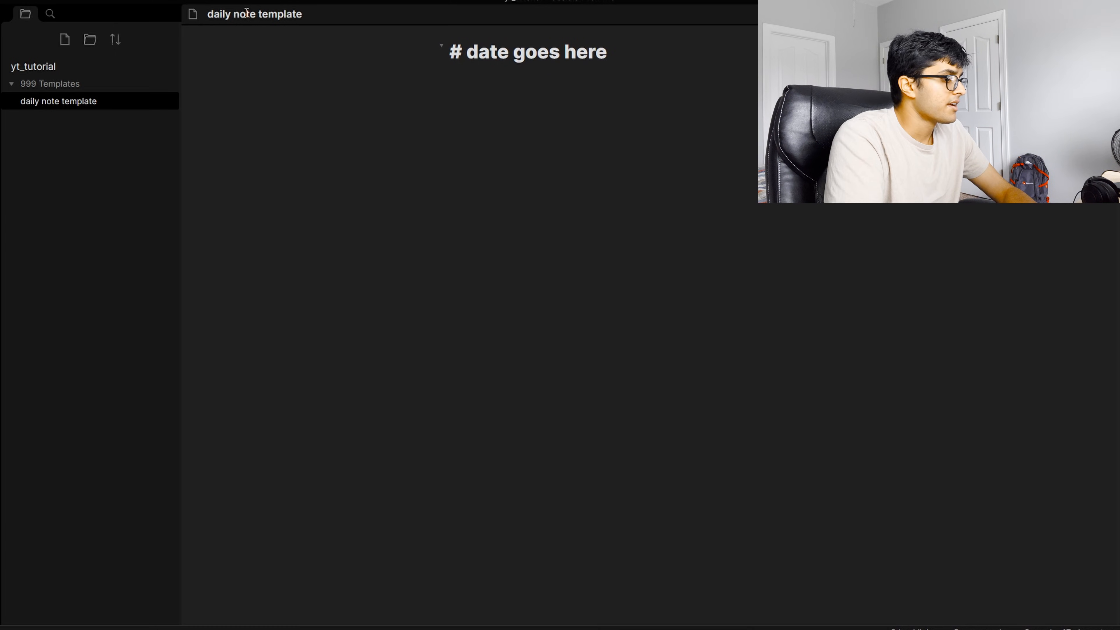
type("- Mood: ")
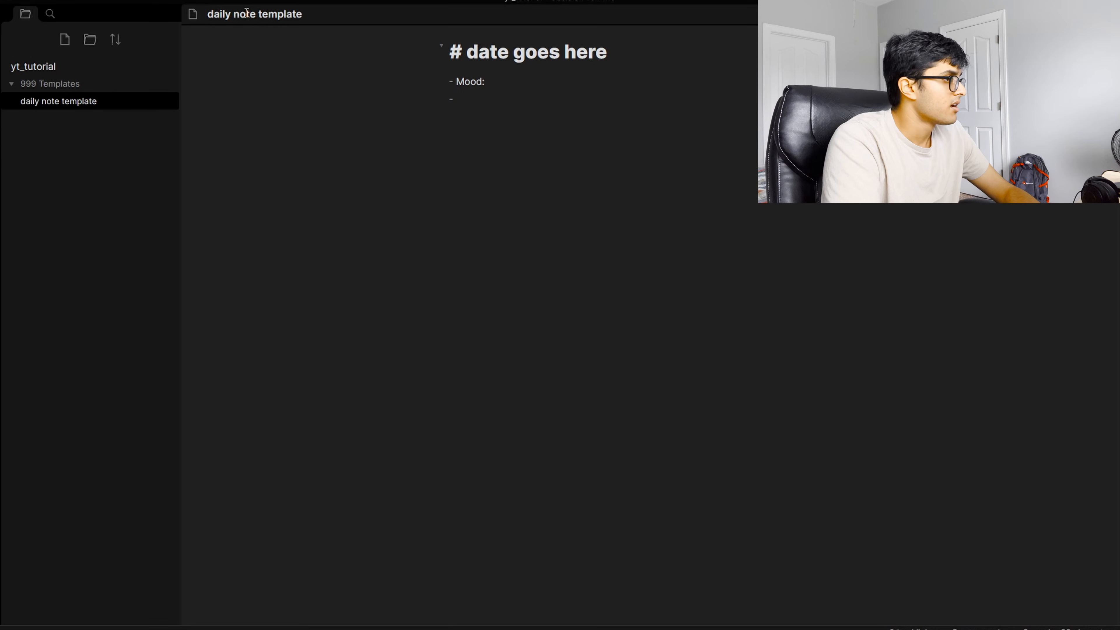
type("Productivity:")
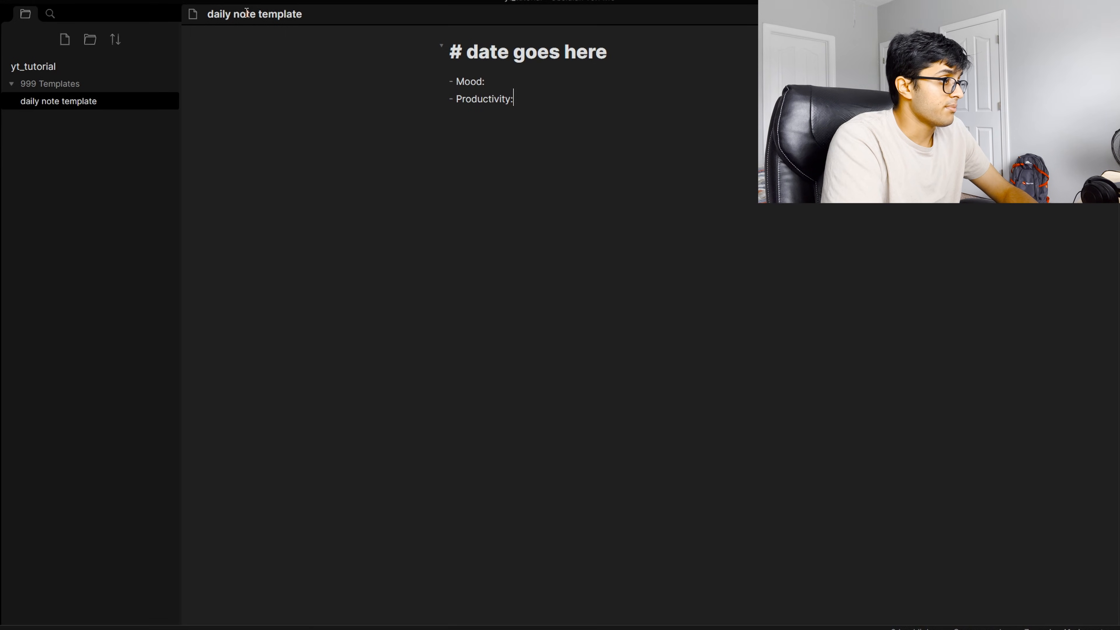
type("Good")
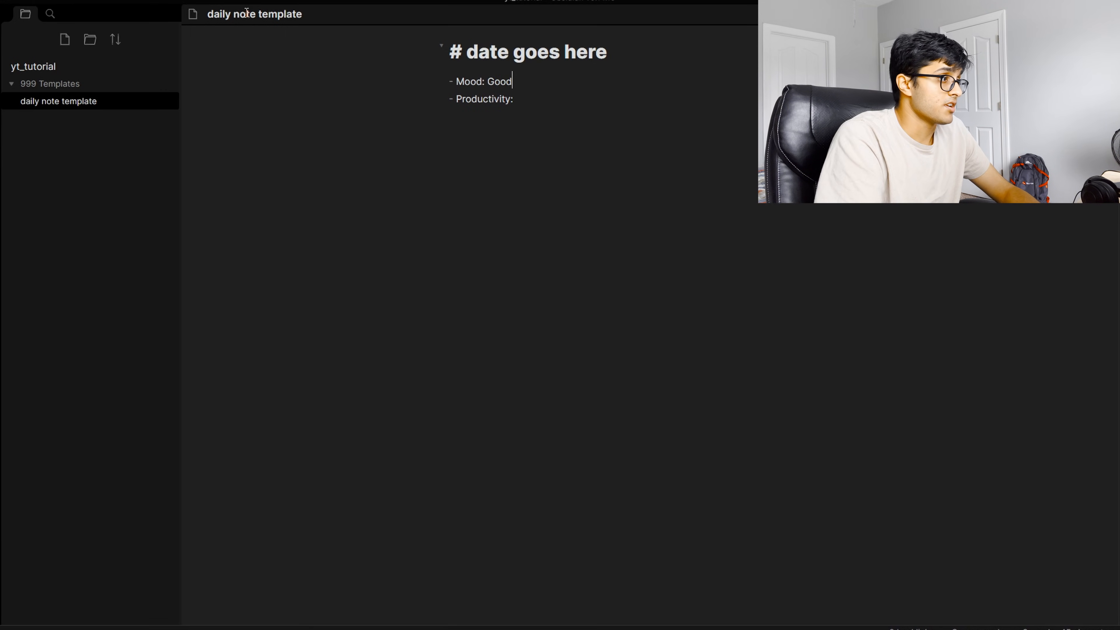
key("BackSpace")
key("BackSpace")
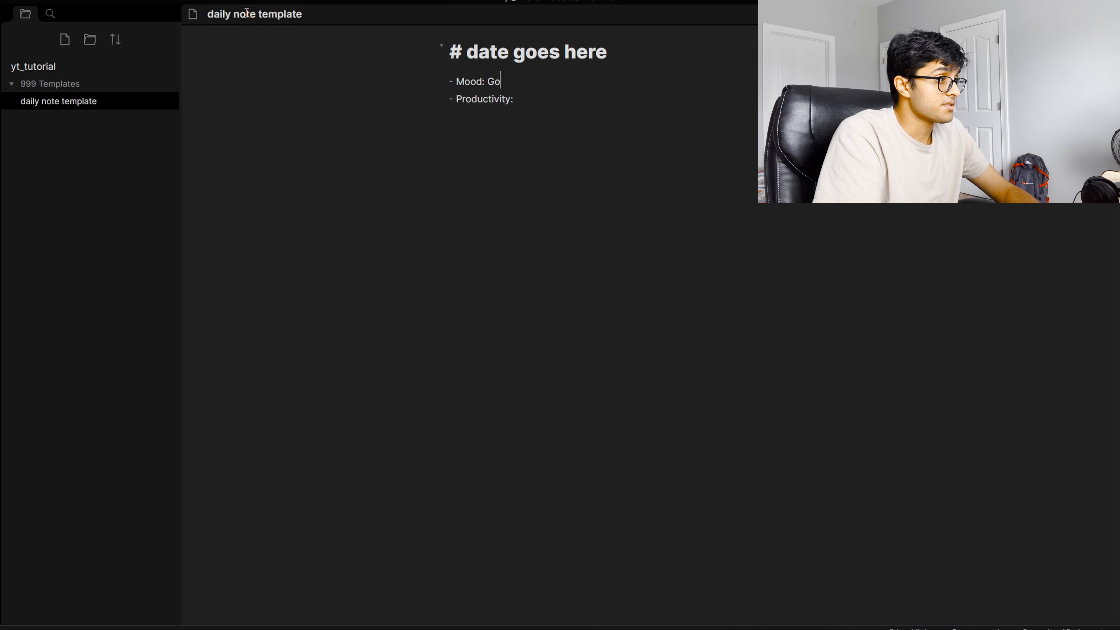
key("Down")
key("End")
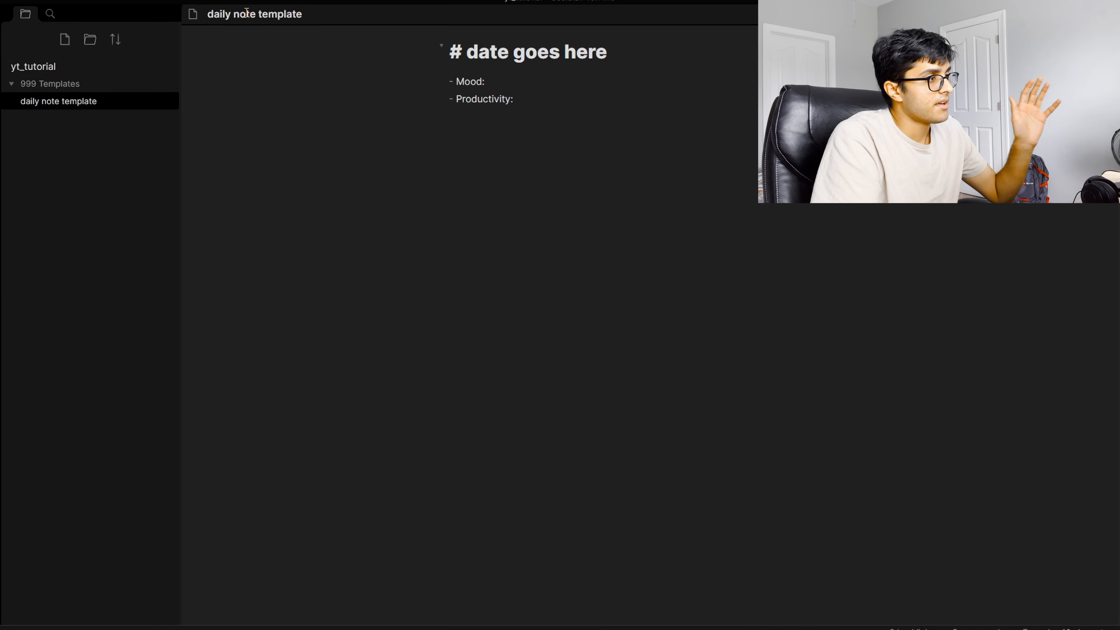
Step: Add the bullets "Sleep/Wake-up-time:" and "Reading:" to the end of the list
key("Return")
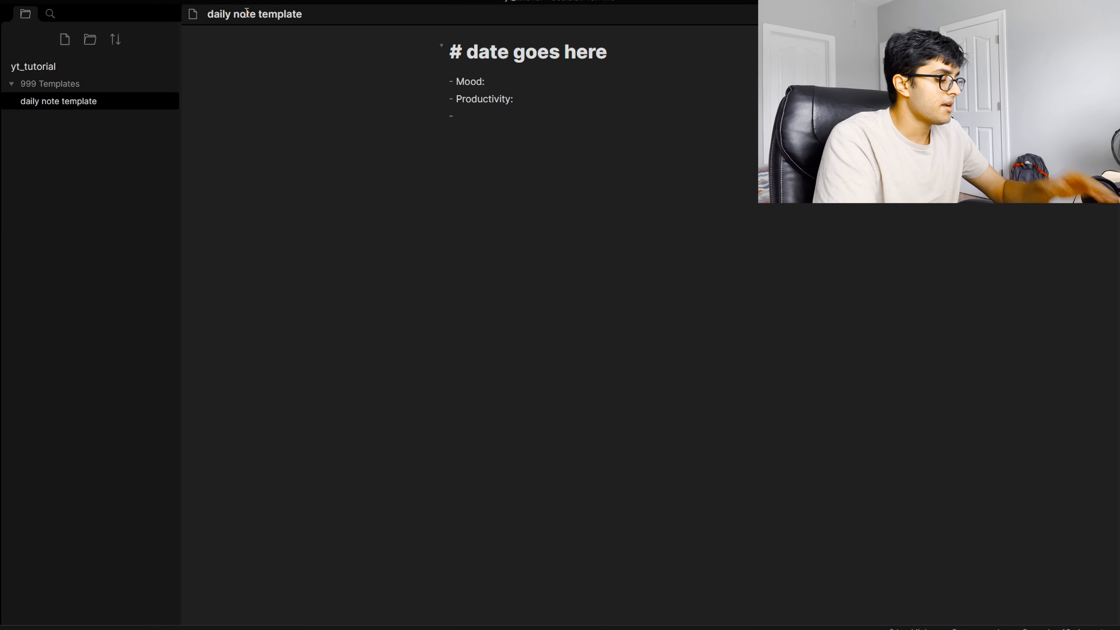
type("Sleep/Wake-up")
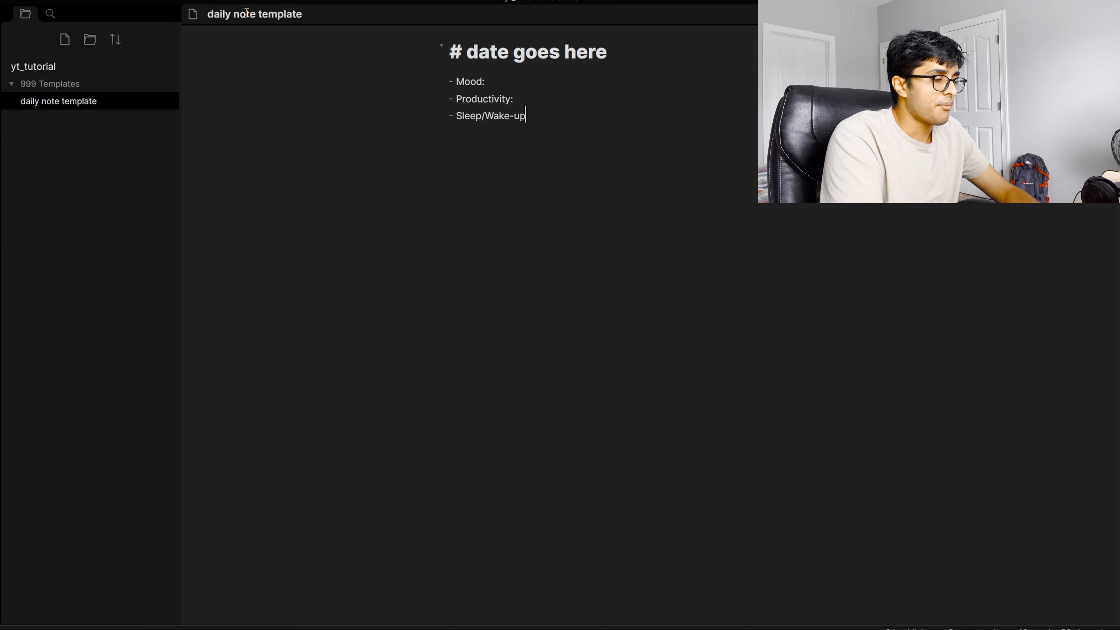
type("-time:")
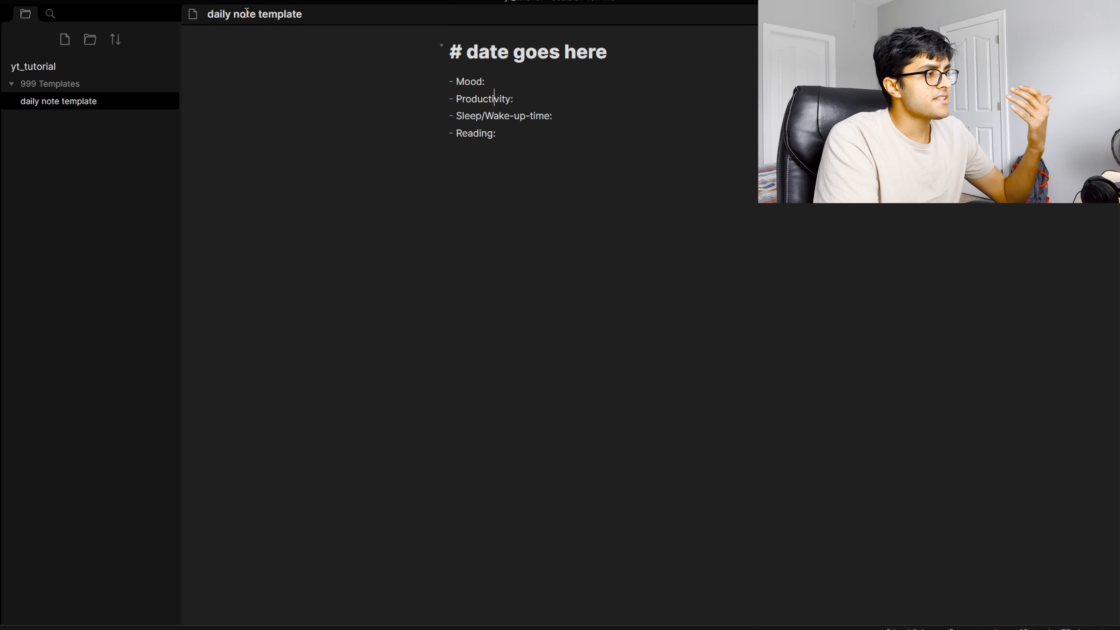
key("Down")
key("Down")
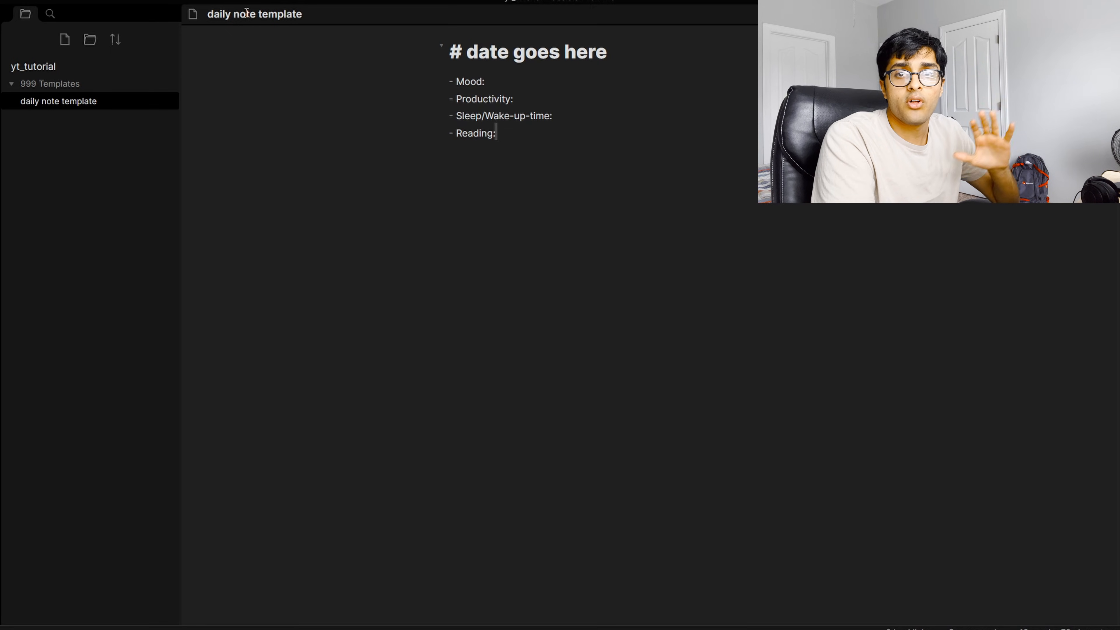
Step: End the bullet list and add the plain line "Planned Highlight of The Day:" below it
key("Return")
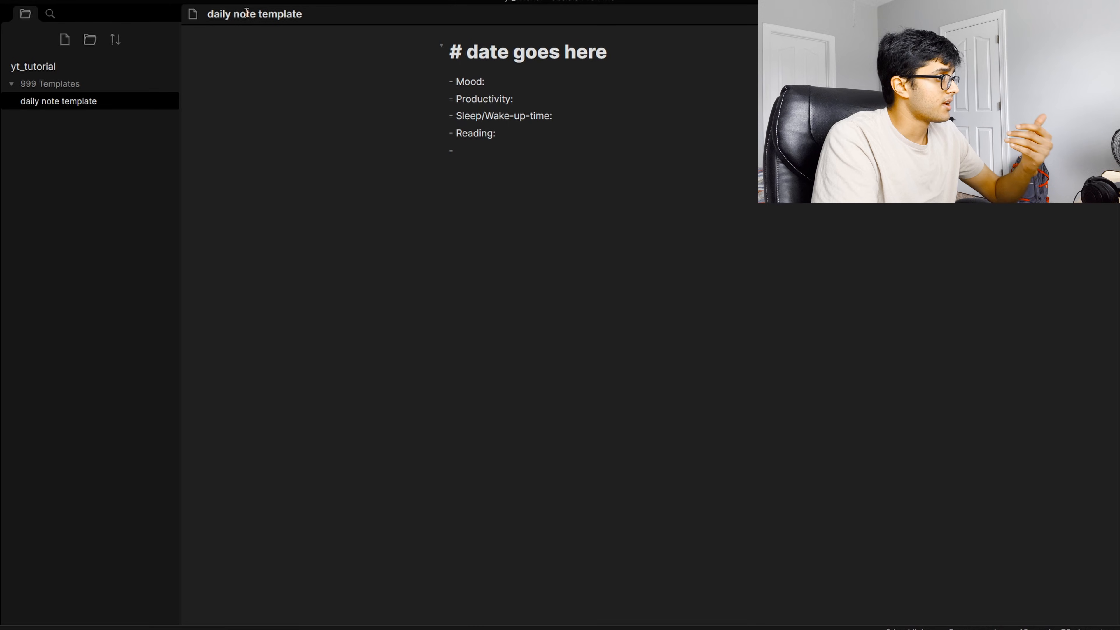
key("BackSpace")
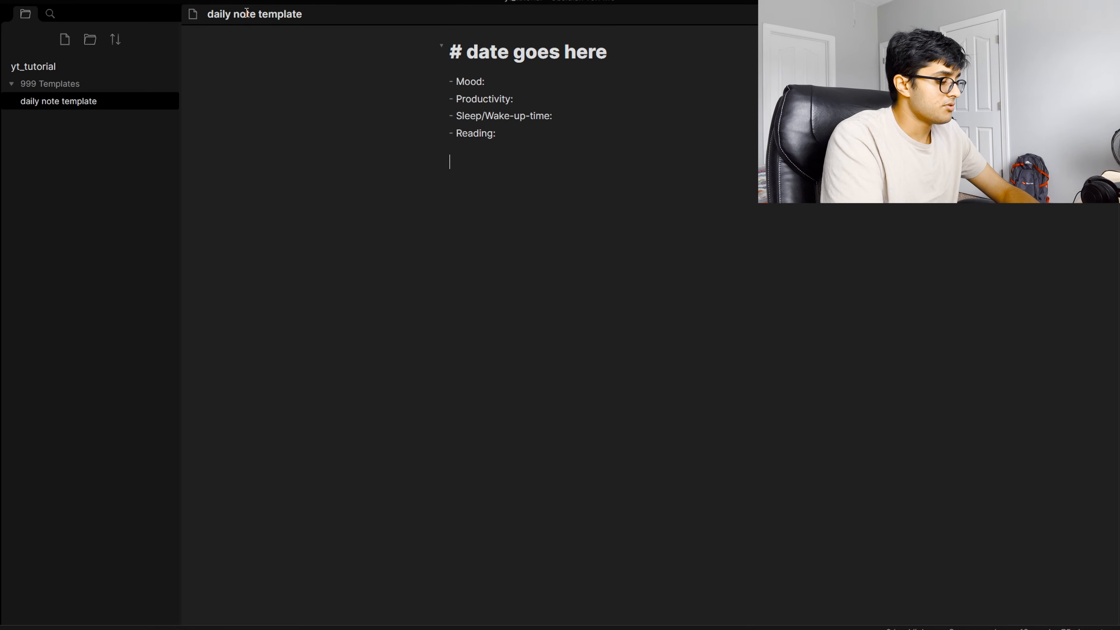
type("Planned ")
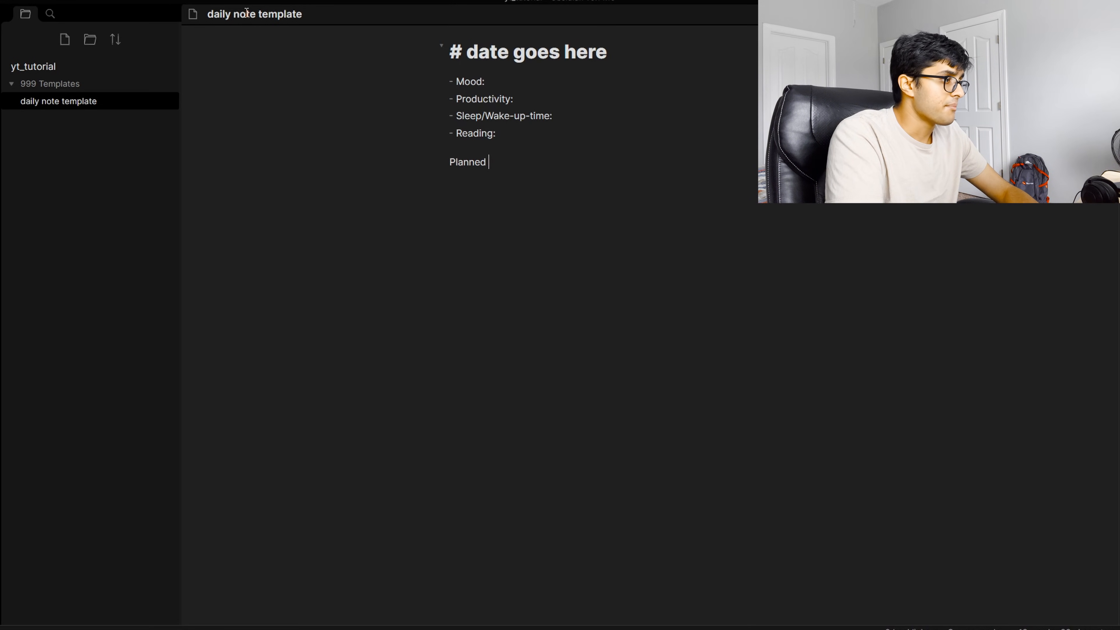
type("Highlight of The Day:")
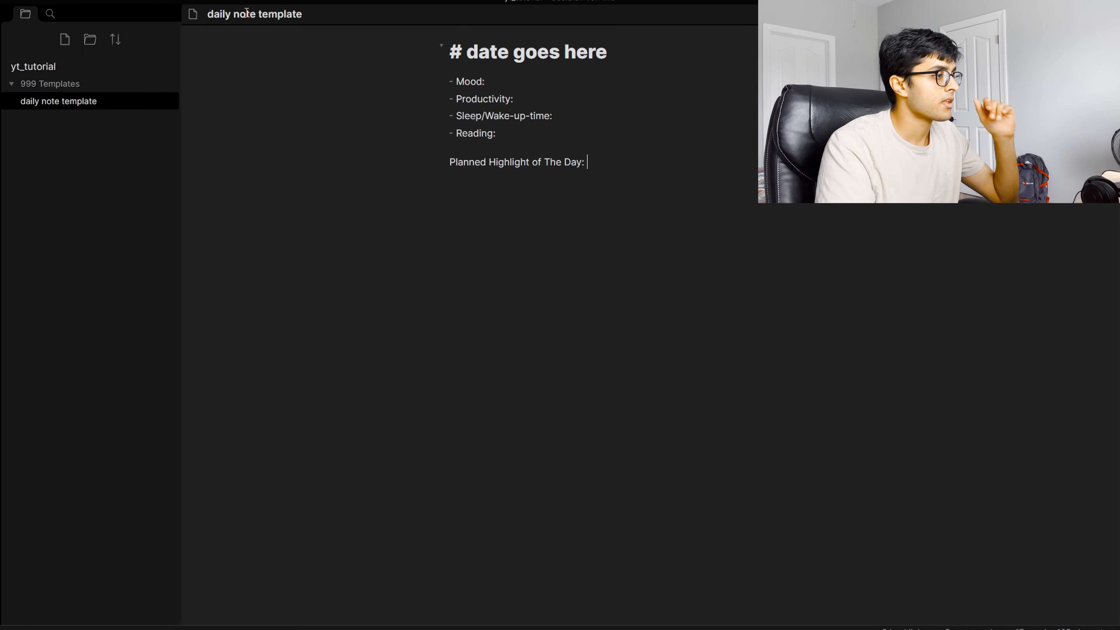
Step: Add the line "I am Grateful For:" below the planned highlight, separated by a blank line
key("Return")
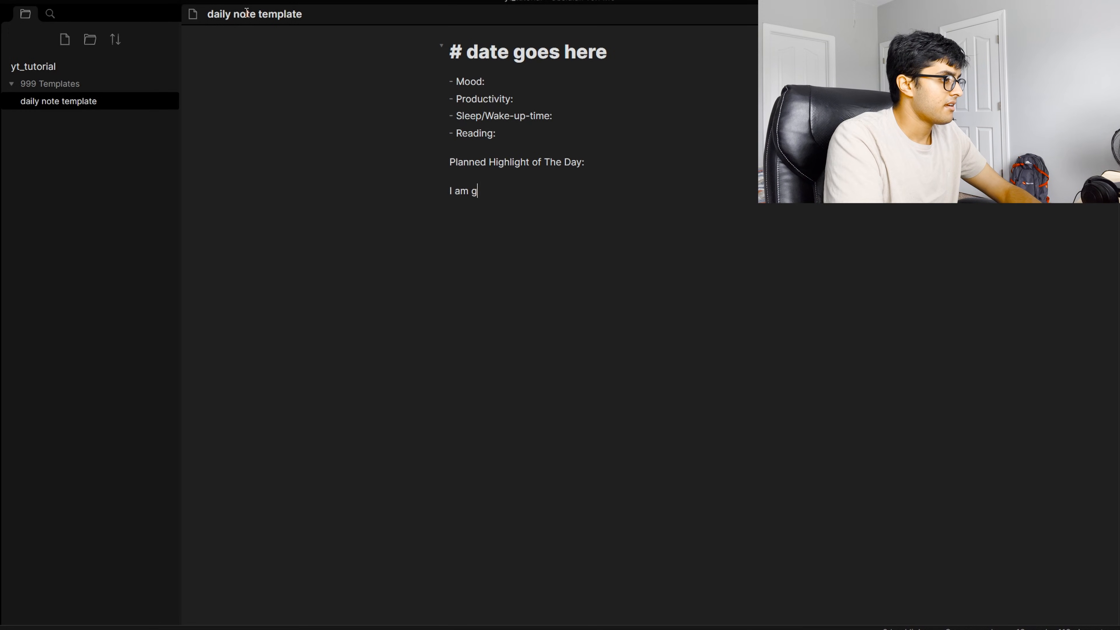
type("I am gra")
key("BackSpace")
key("BackSpace")
key("BackSpace")
type("G")
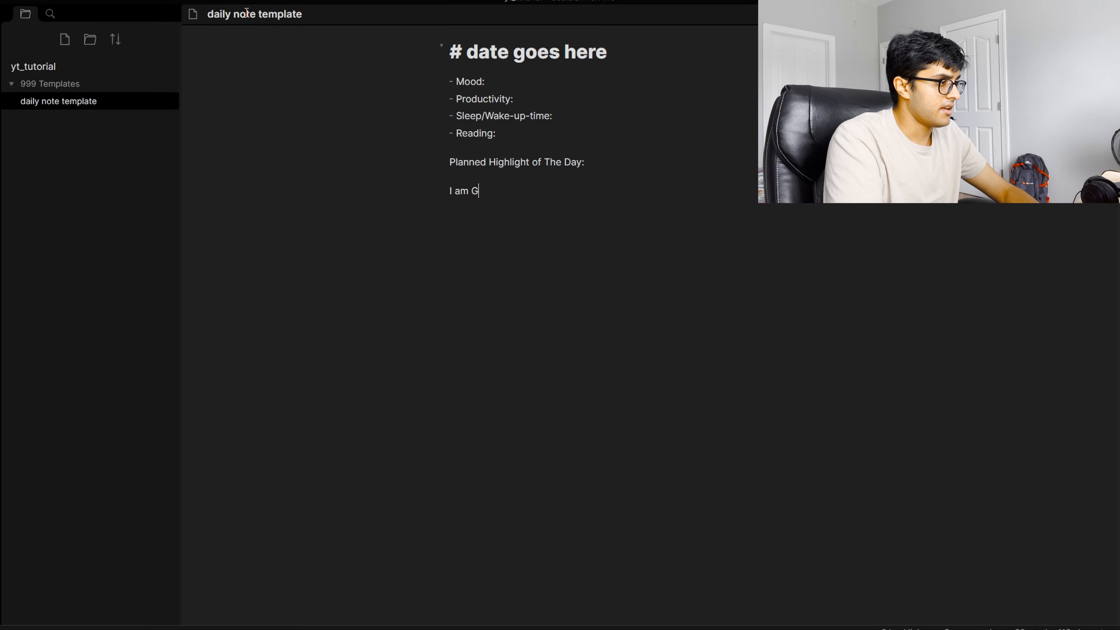
type("rateful For:")
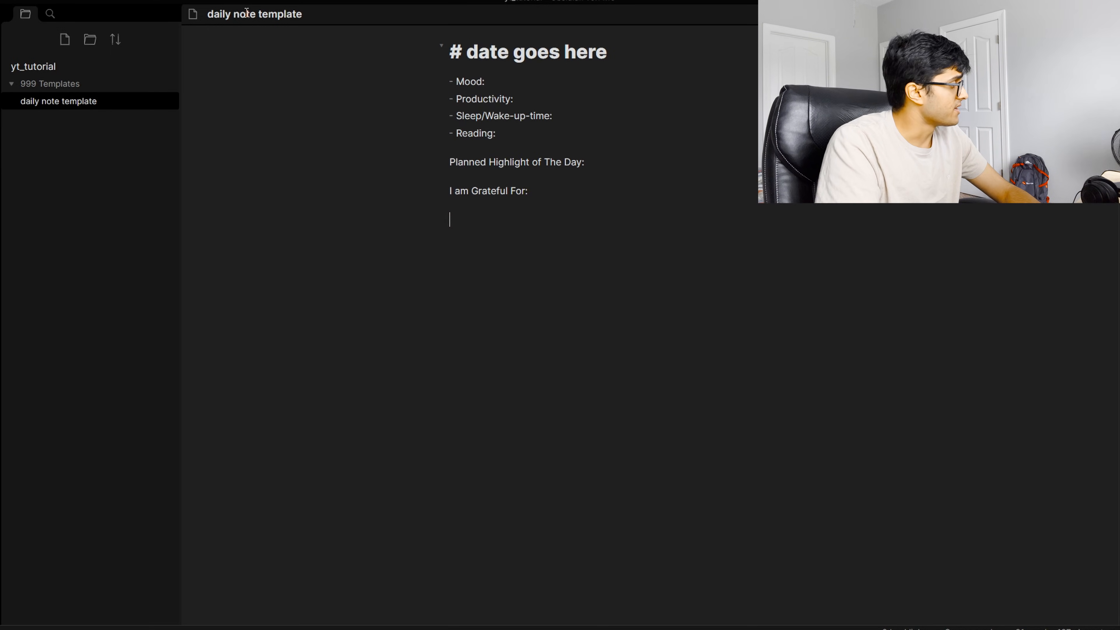
Step: Add a "To-Dos:" line below the gratitude line, with one empty checkbox item "- [ ]" under it
key("Return")
key("Return")
type("To-Dos:")
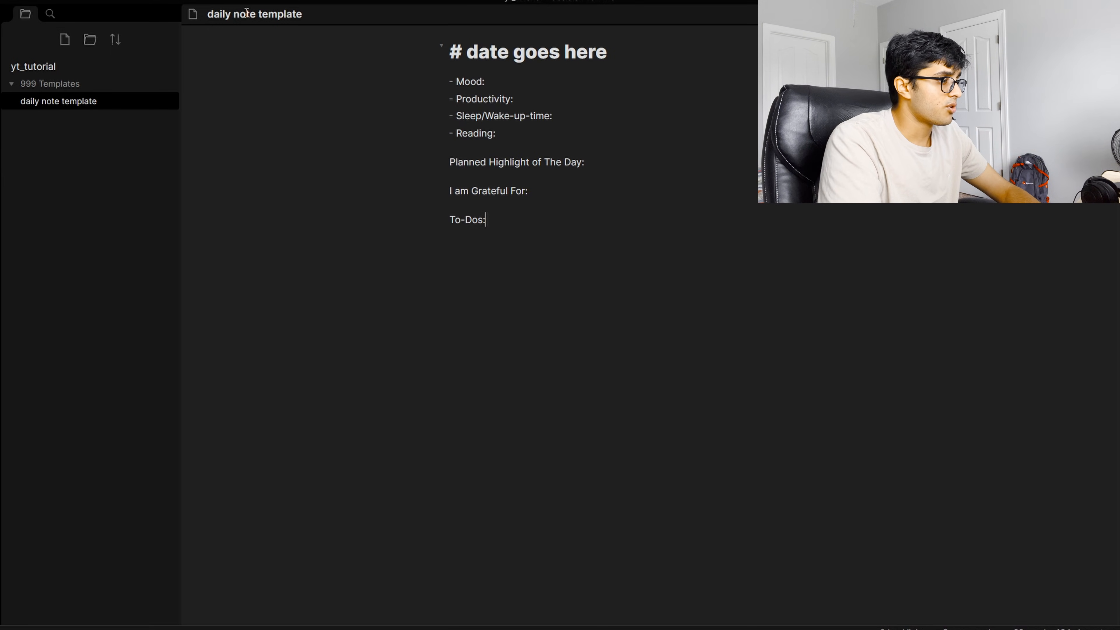
type(" - [ ]")
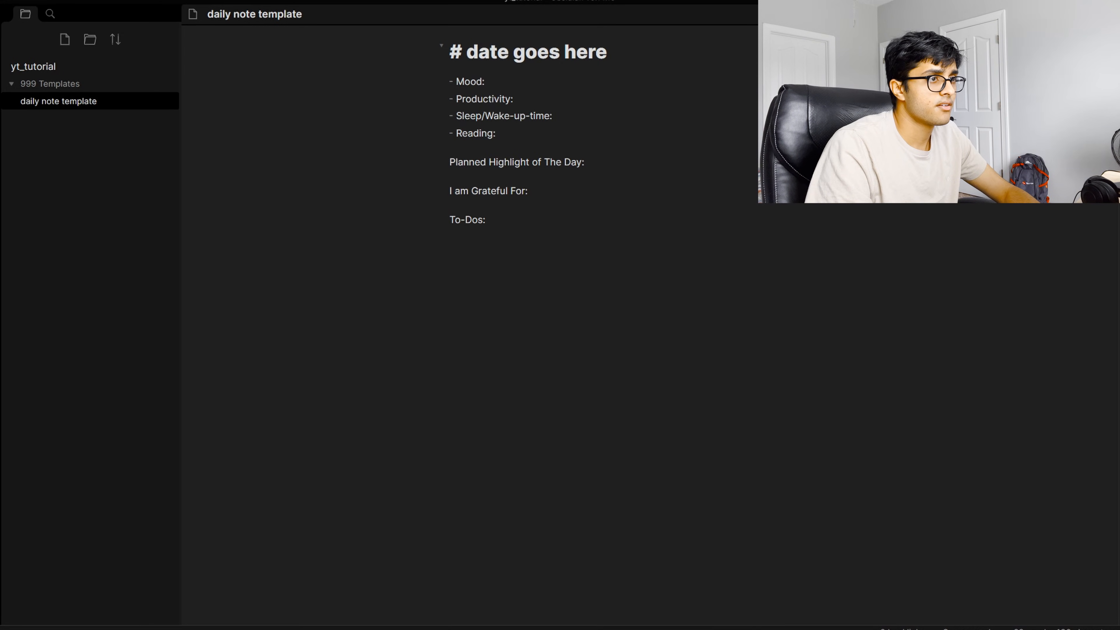
key("ctrl+e")
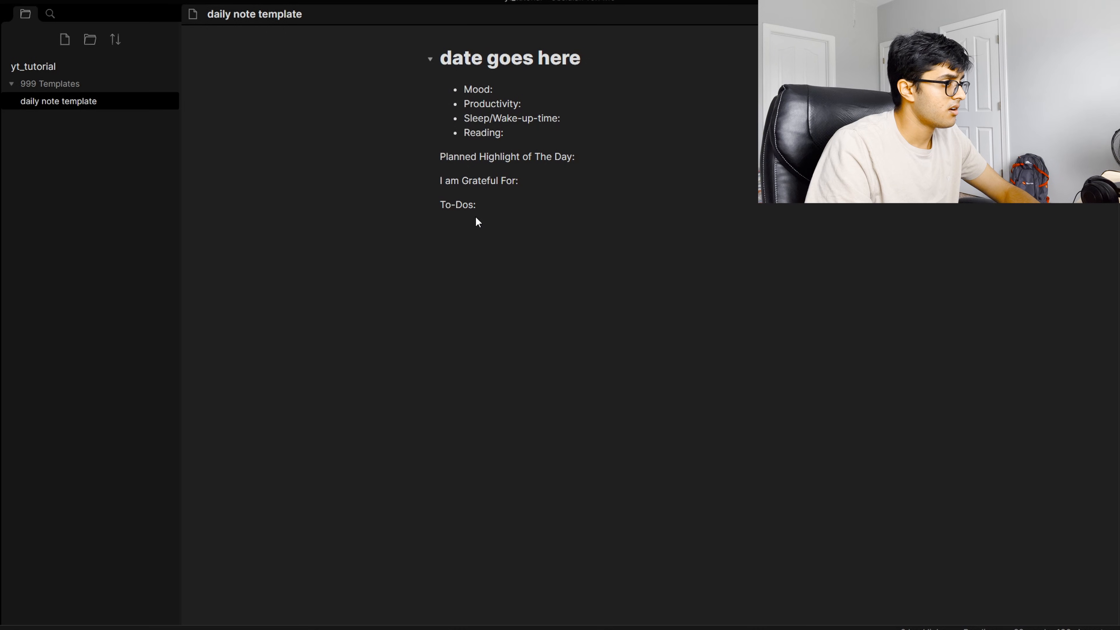
key("ctrl+e")
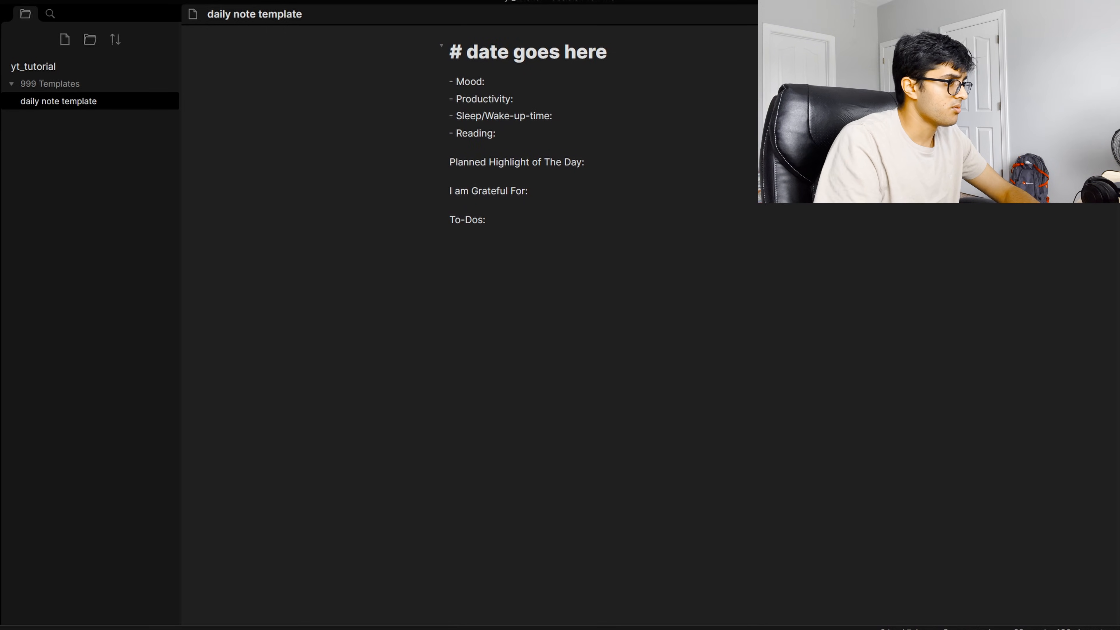
key("Return")
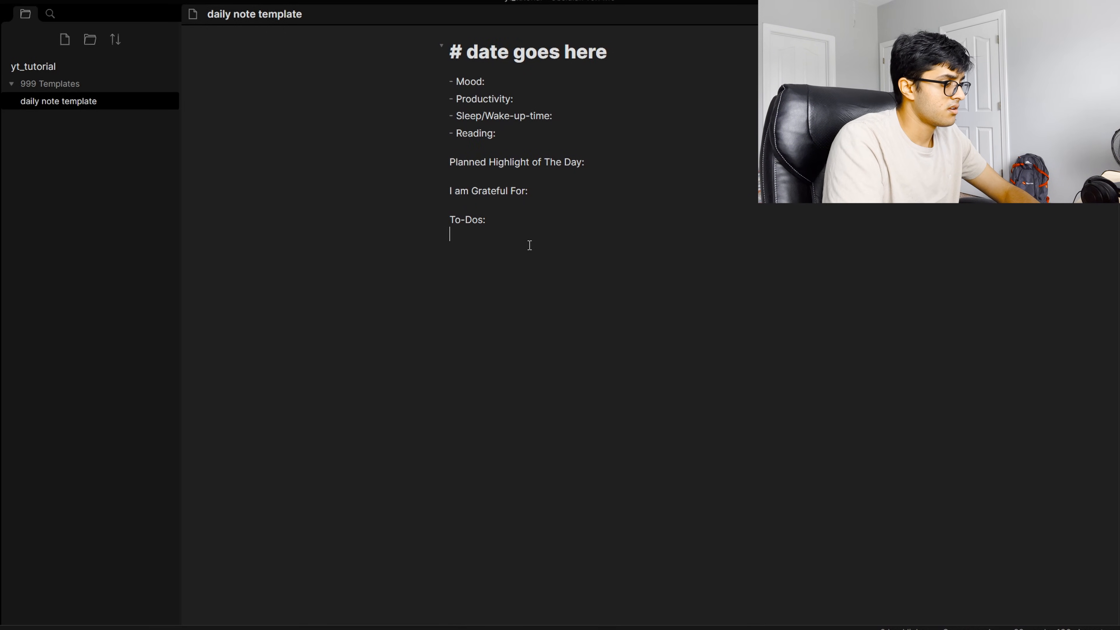
type("- [ ] ")
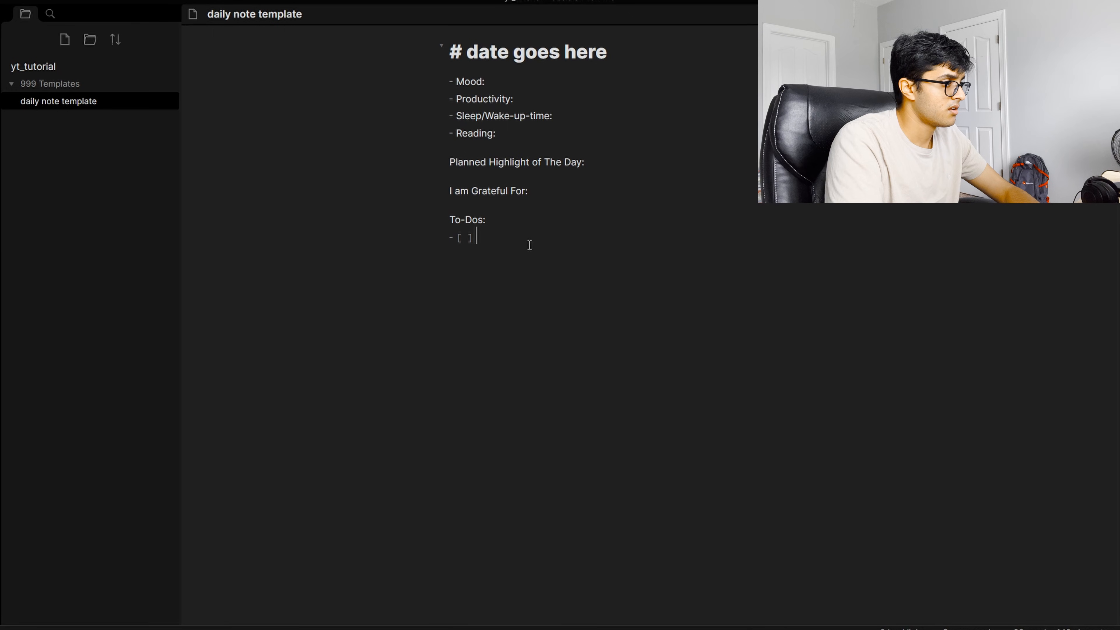
type("to-do")
key("BackSpace")
key("BackSpace")
key("BackSpace")
key("BackSpace")
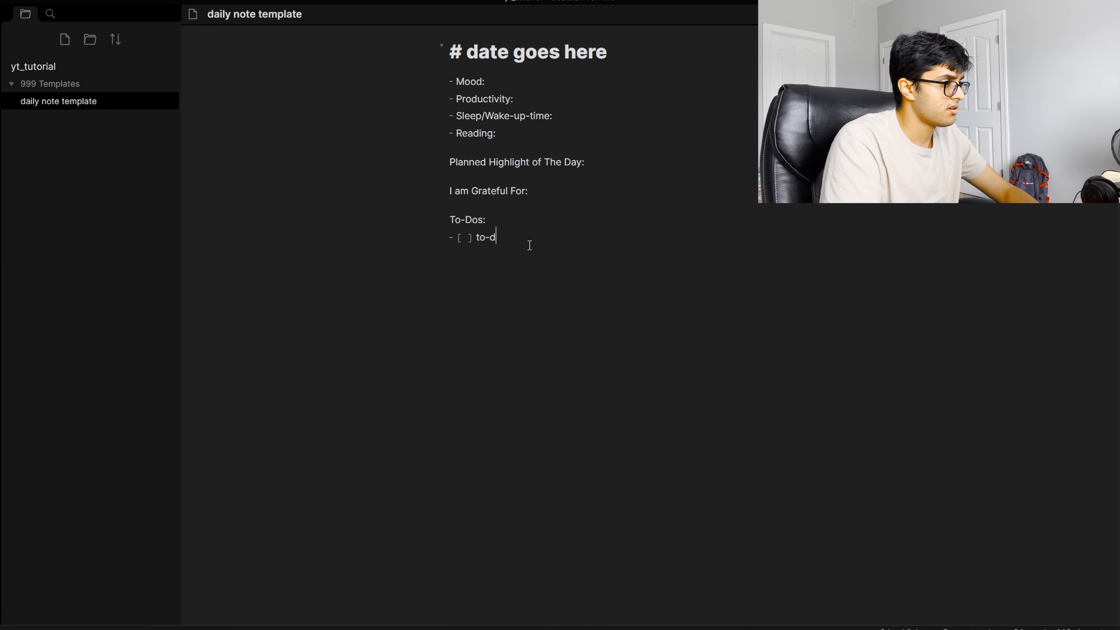
key("Return")
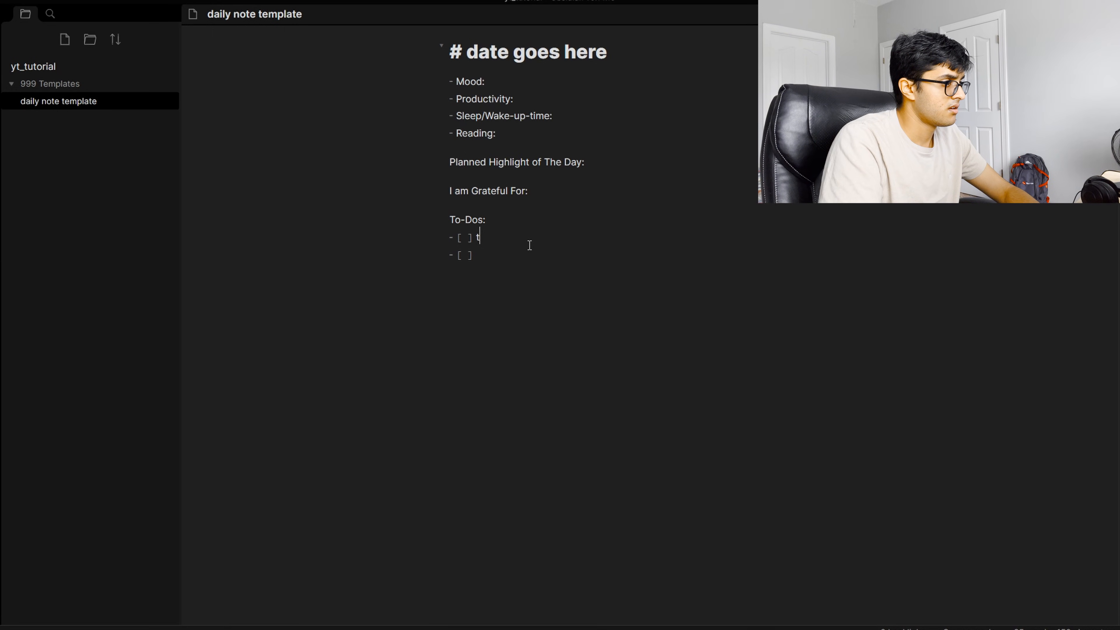
type("to-")
key("BackSpace")
key("BackSpace")
key("BackSpace")
key("BackSpace")
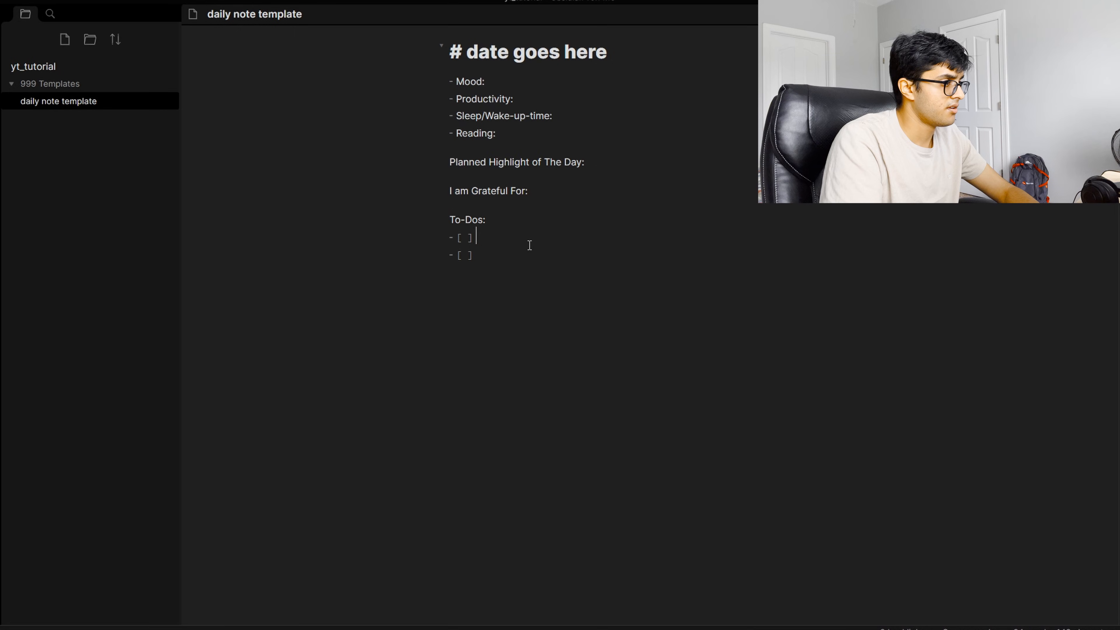
key("Down")
key("BackSpace")
key("BackSpace")
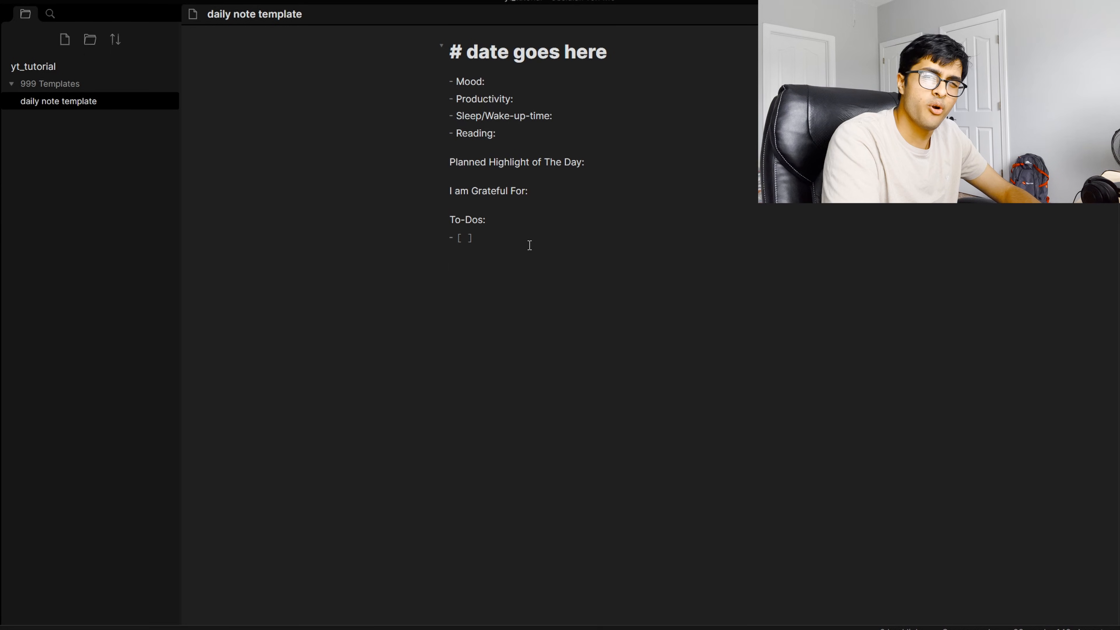
Step: Add the lines "Morning Brain Dump:" and "Reflection:" below the checkbox item, separated by a blank line
type("orning Br")
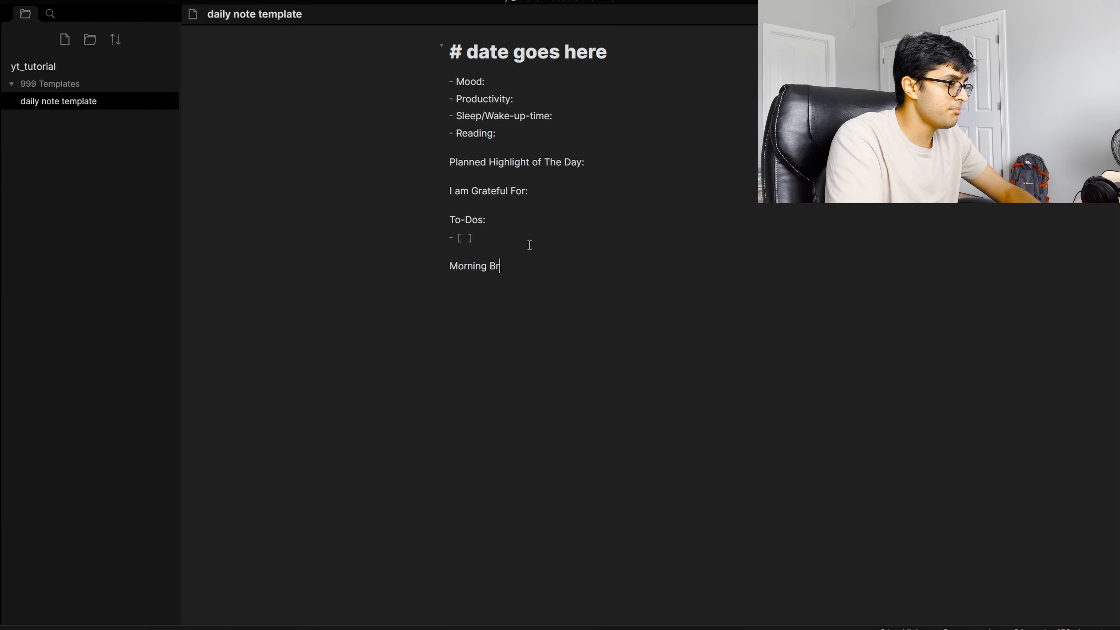
type("ain Dump:  ")
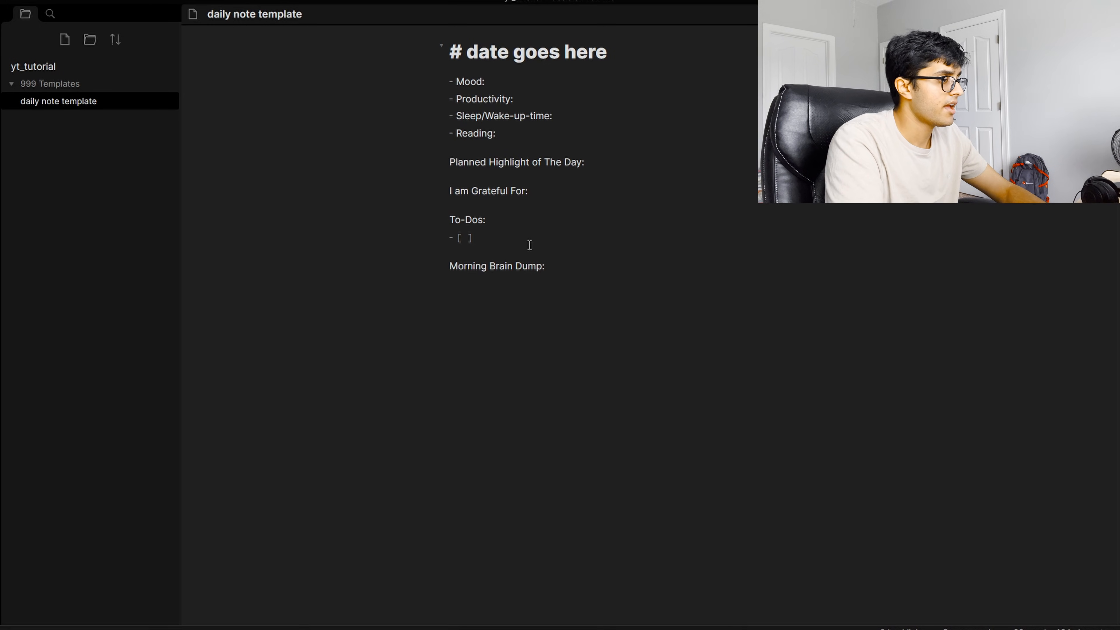
type("Reflection:")
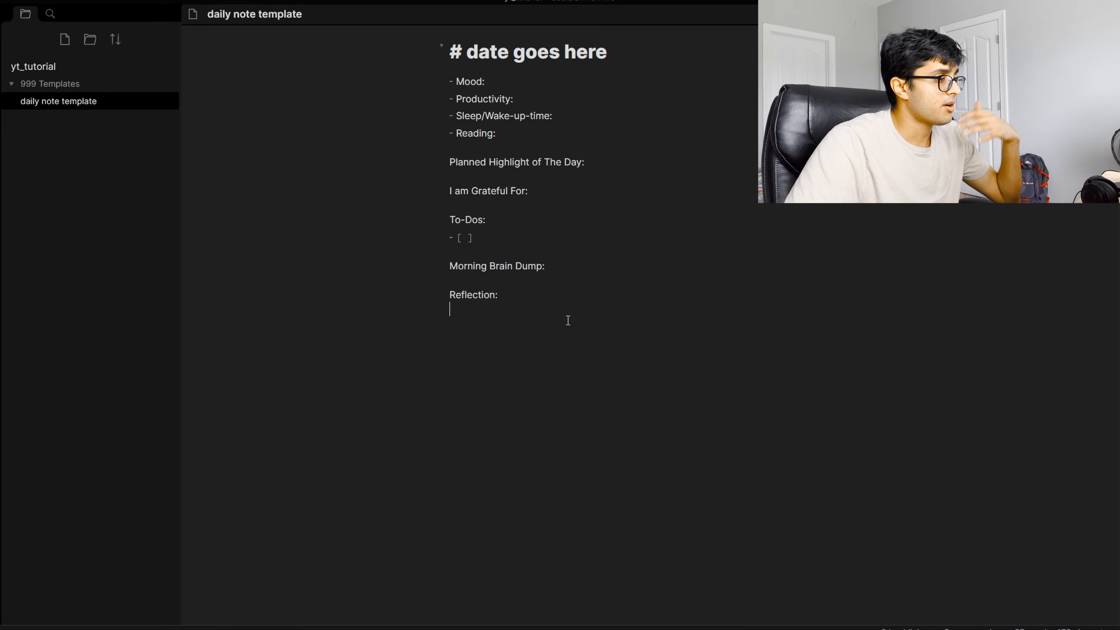
left_click_drag(567, 317, 423, 270)
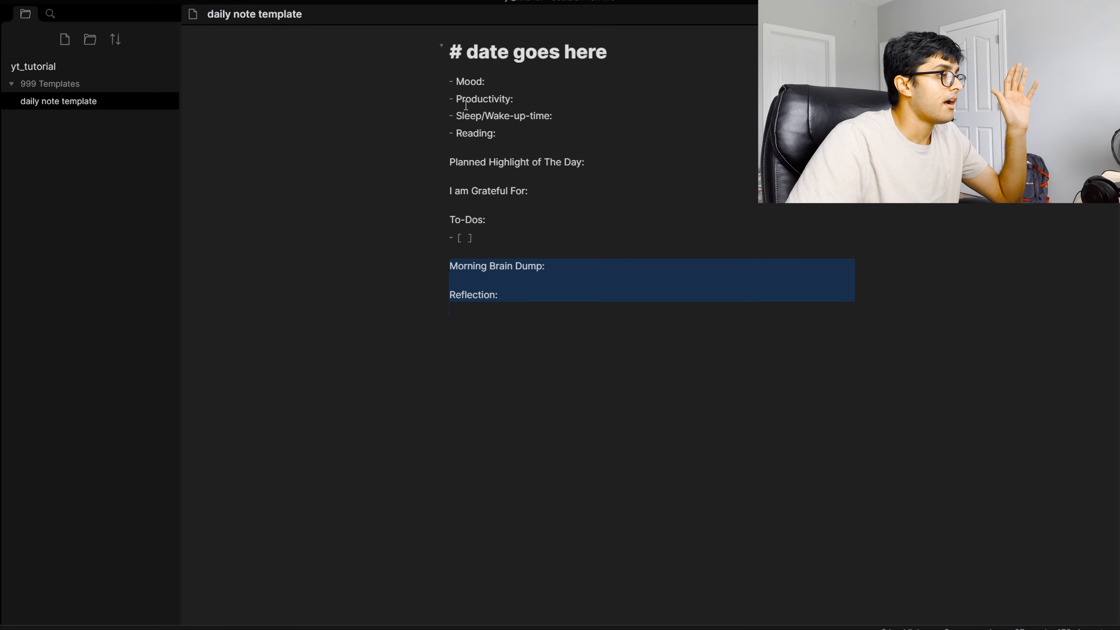
left_click(468, 90)
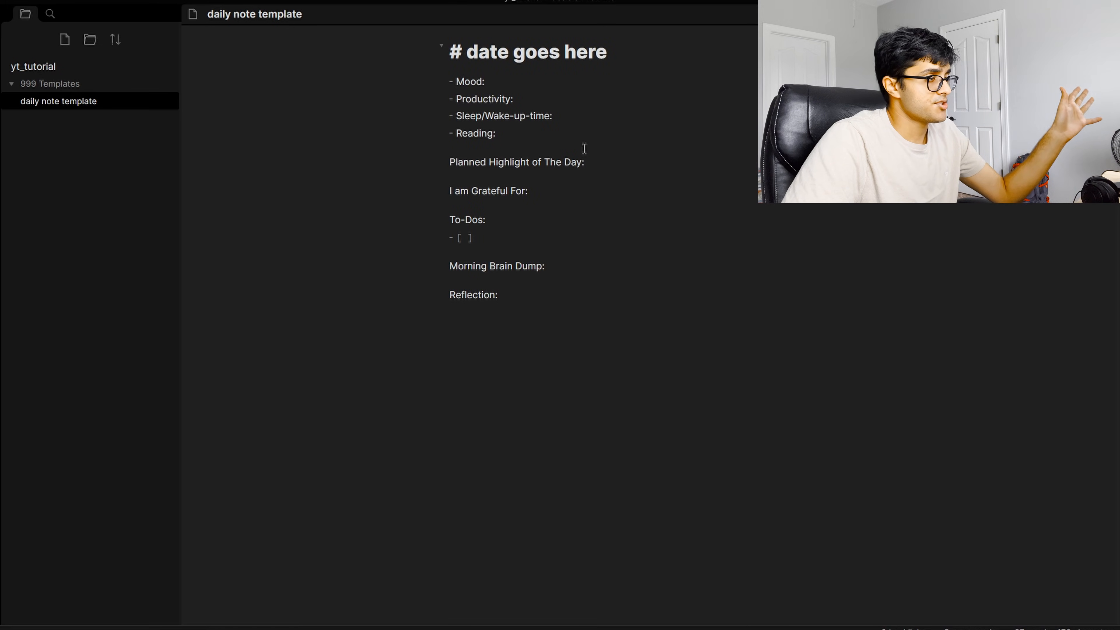
Step: Collapse the 999 Templates folder in the vault's file list
left_click(56, 89)
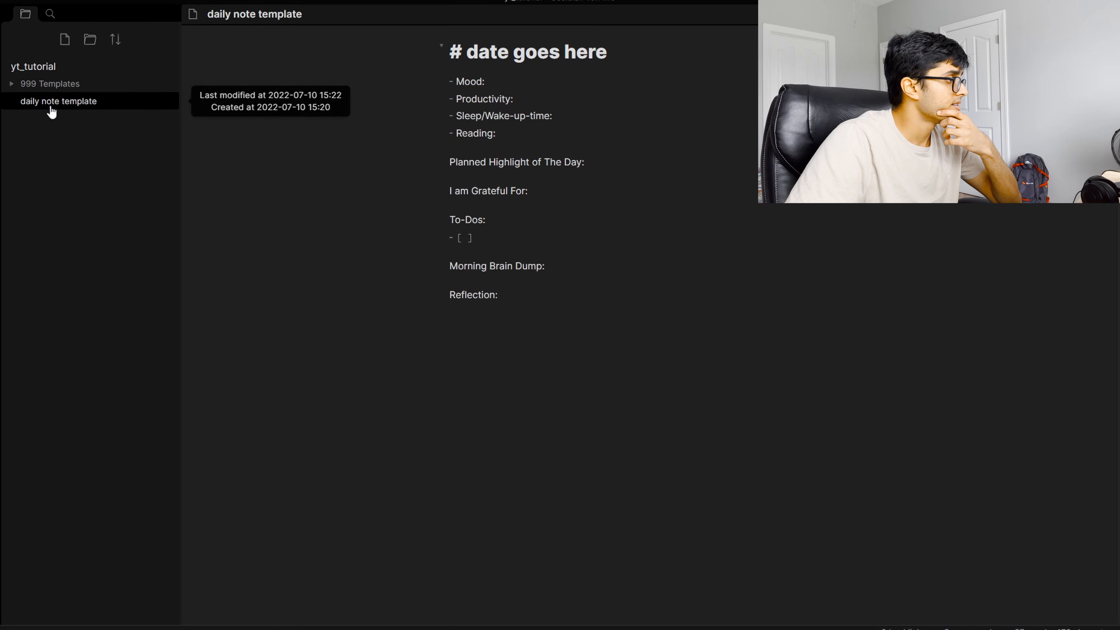
Step: Move the daily note template note into the 999 Templates folder
left_click_drag(51, 103, 73, 92)
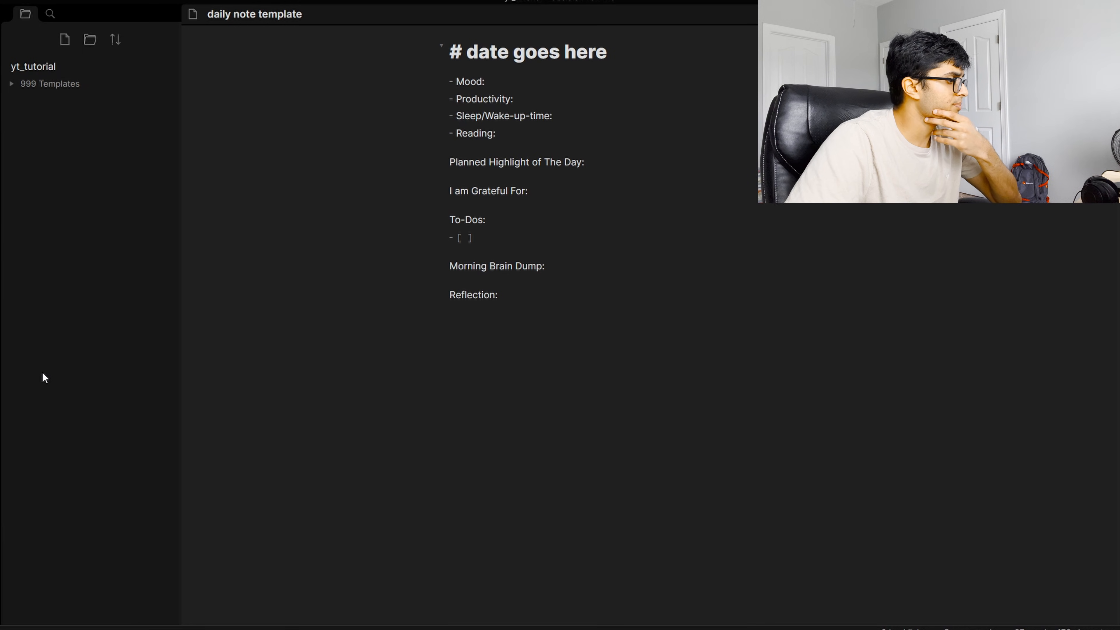
Step: Enable the Daily notes core plugin in the vault's settings
left_click(2, 591)
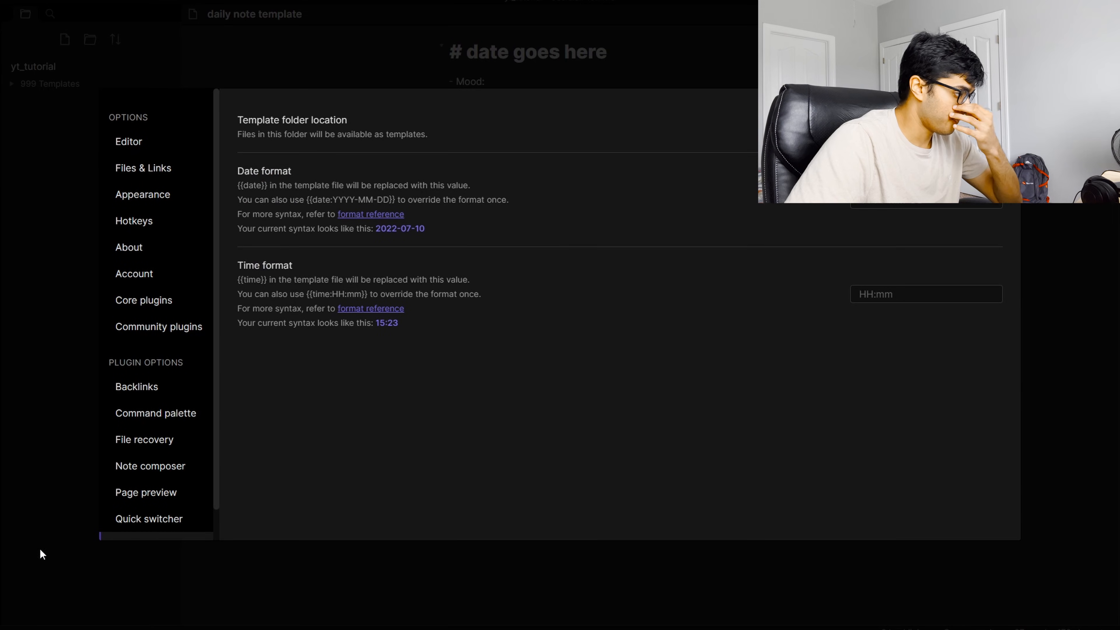
scroll(213, 507, "down", 1)
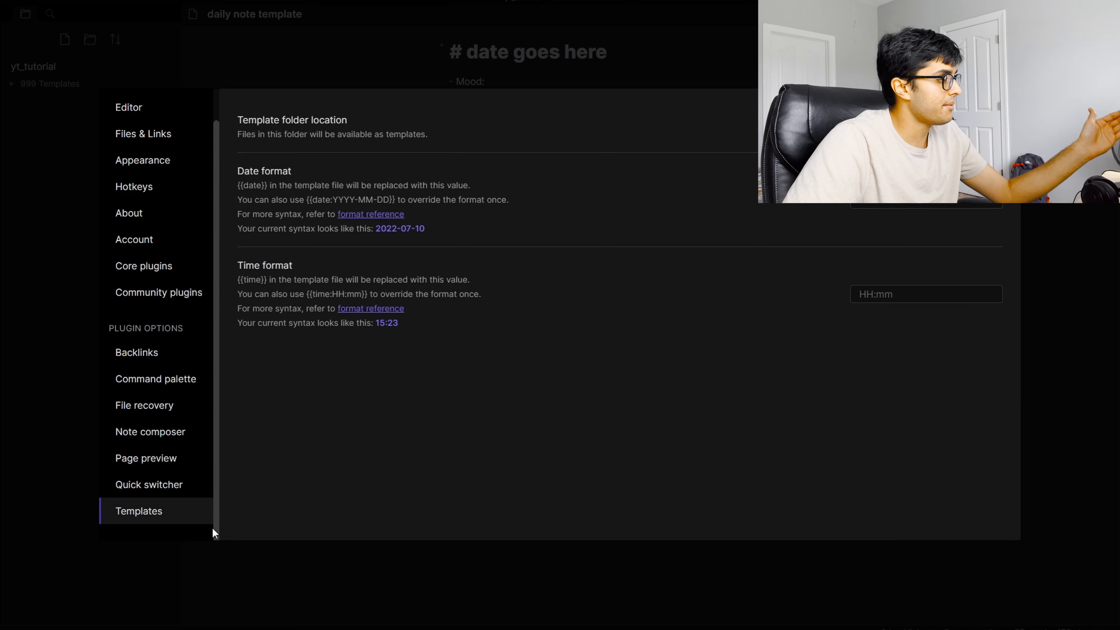
scroll(214, 442, "up", 1)
left_click(164, 293)
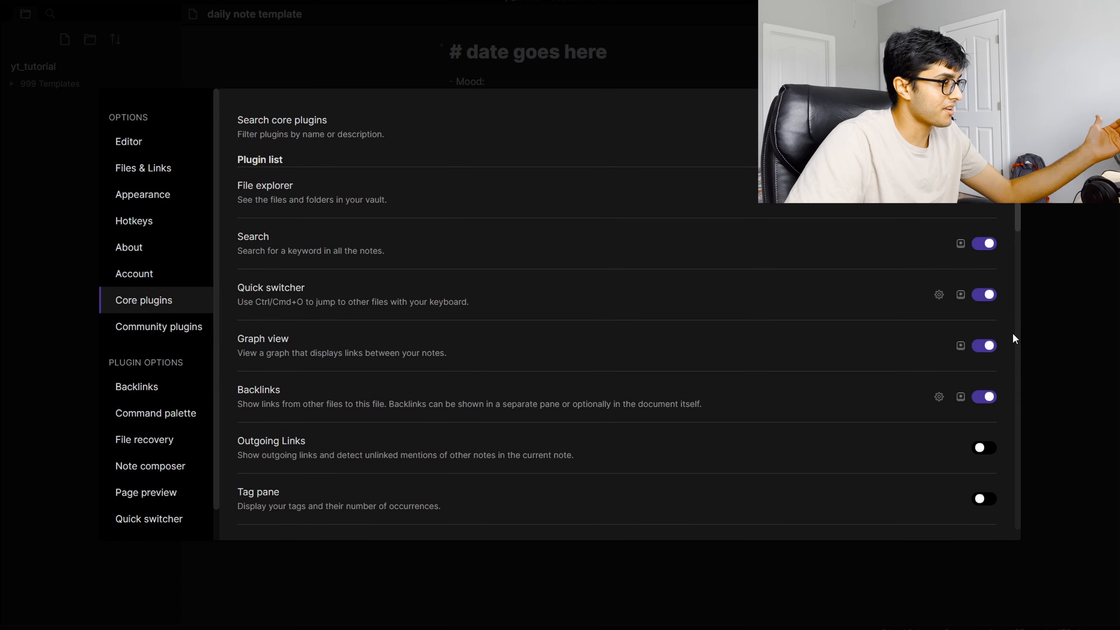
scroll(1010, 227, "down", 6)
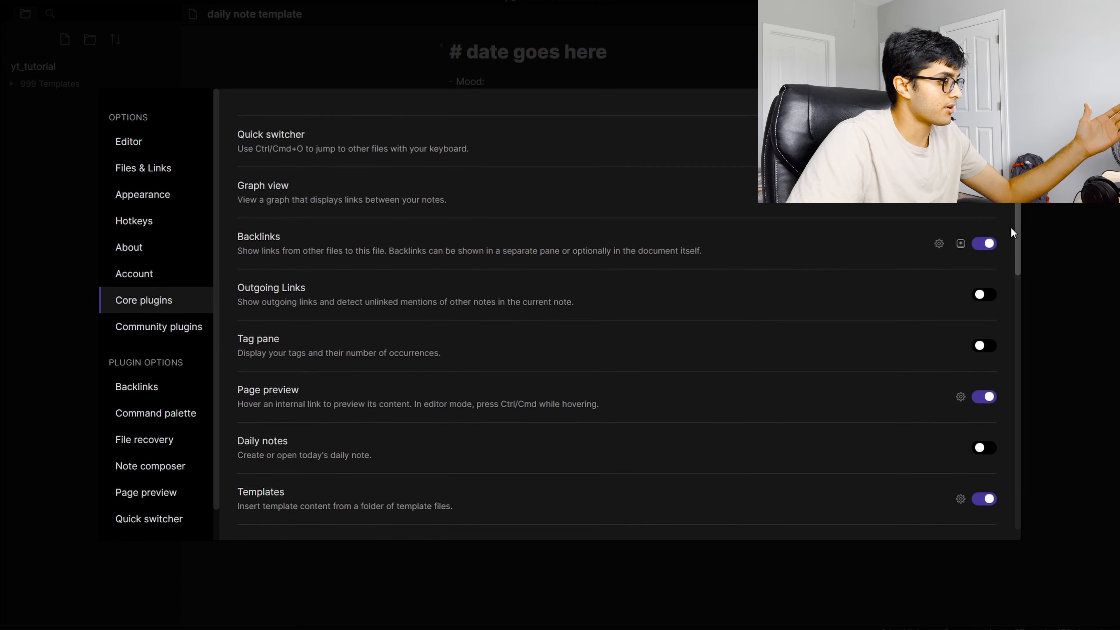
left_click(982, 310)
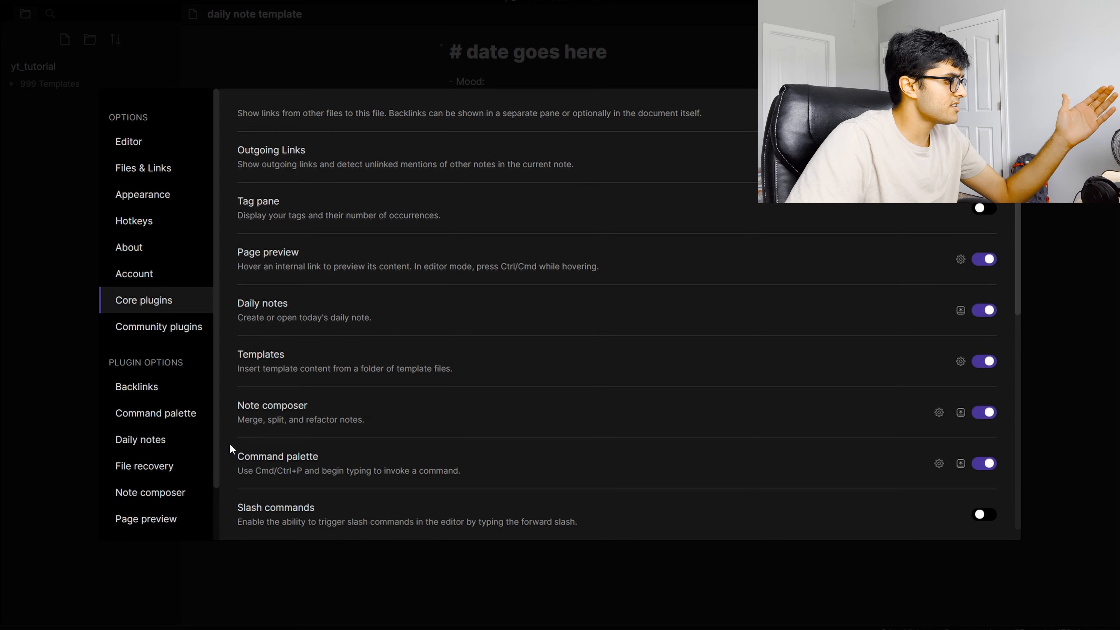
Step: In the Daily notes options, set the template file to 999 Templates/daily note template and enable opening the daily note on startup
scroll(217, 443, "down", 2)
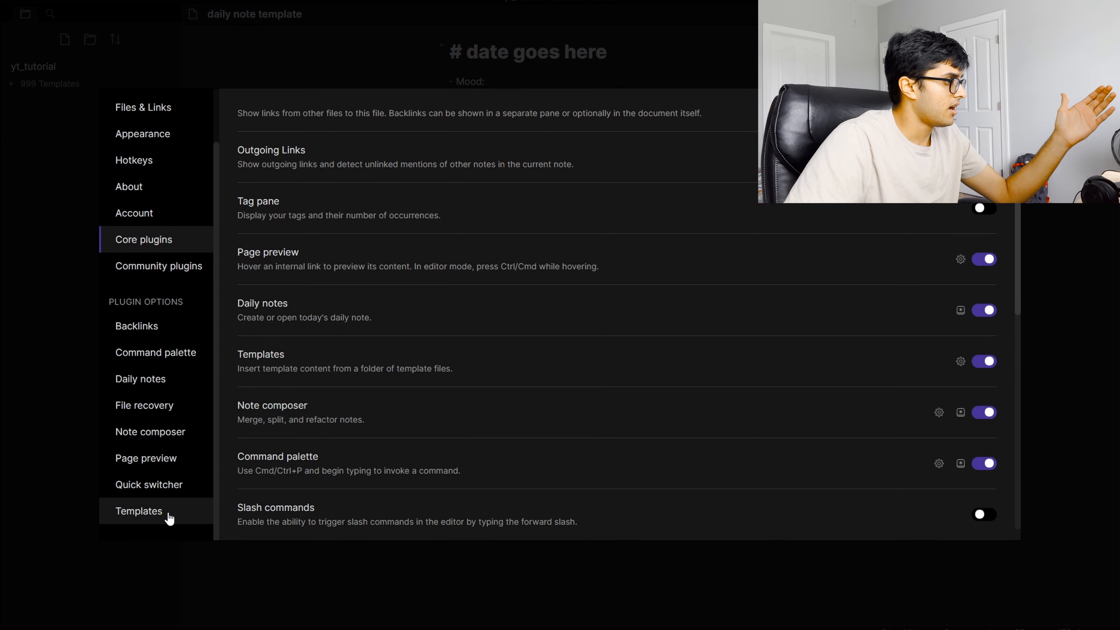
left_click(145, 381)
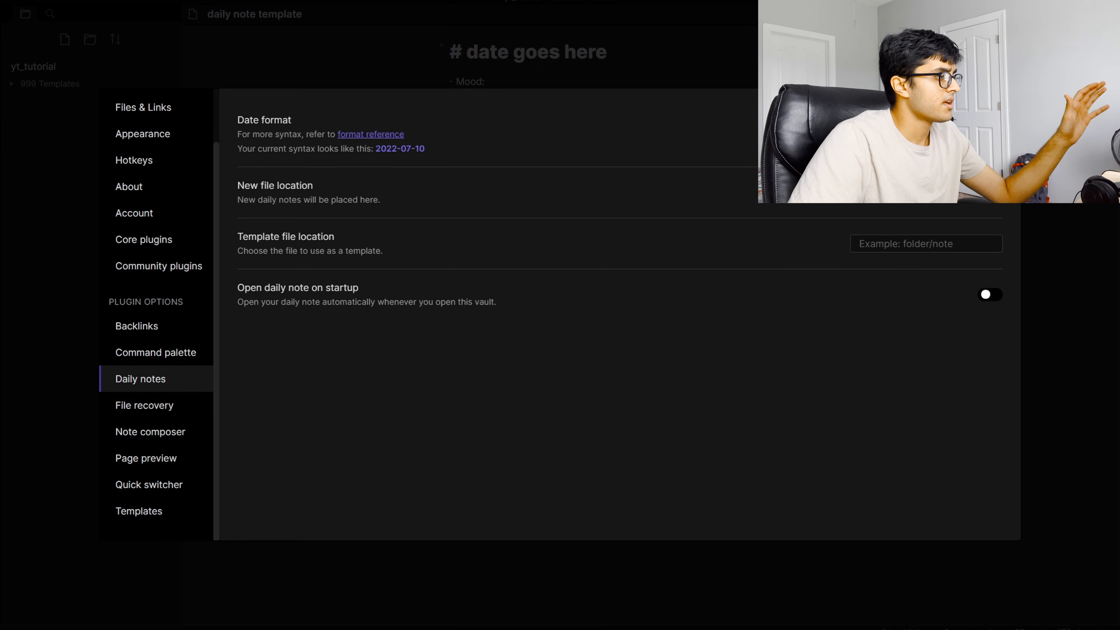
left_click(890, 194)
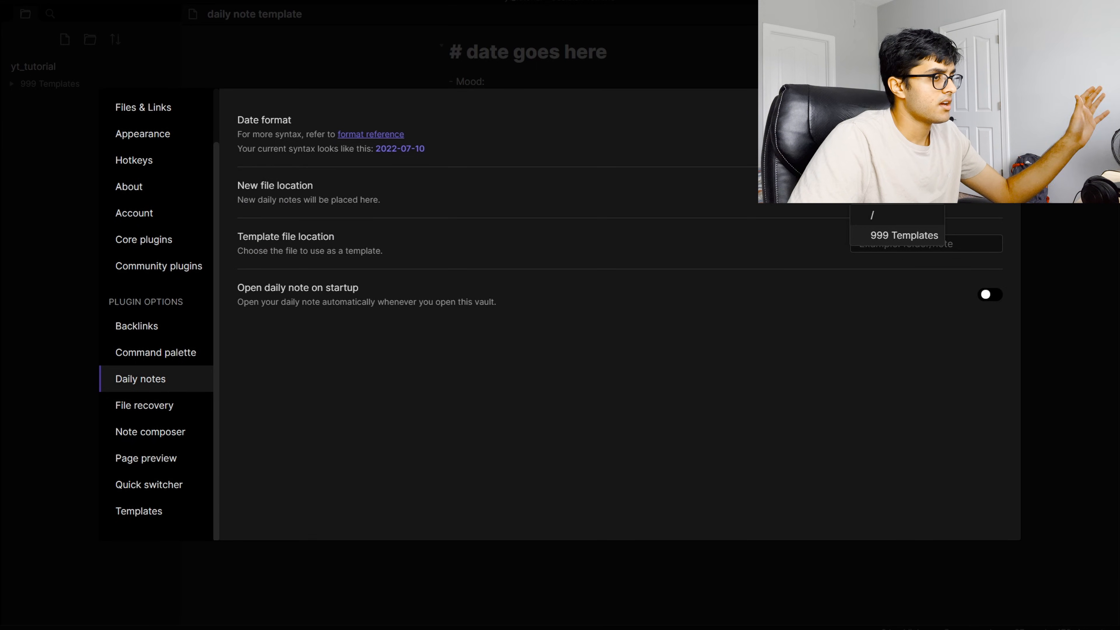
left_click(877, 219)
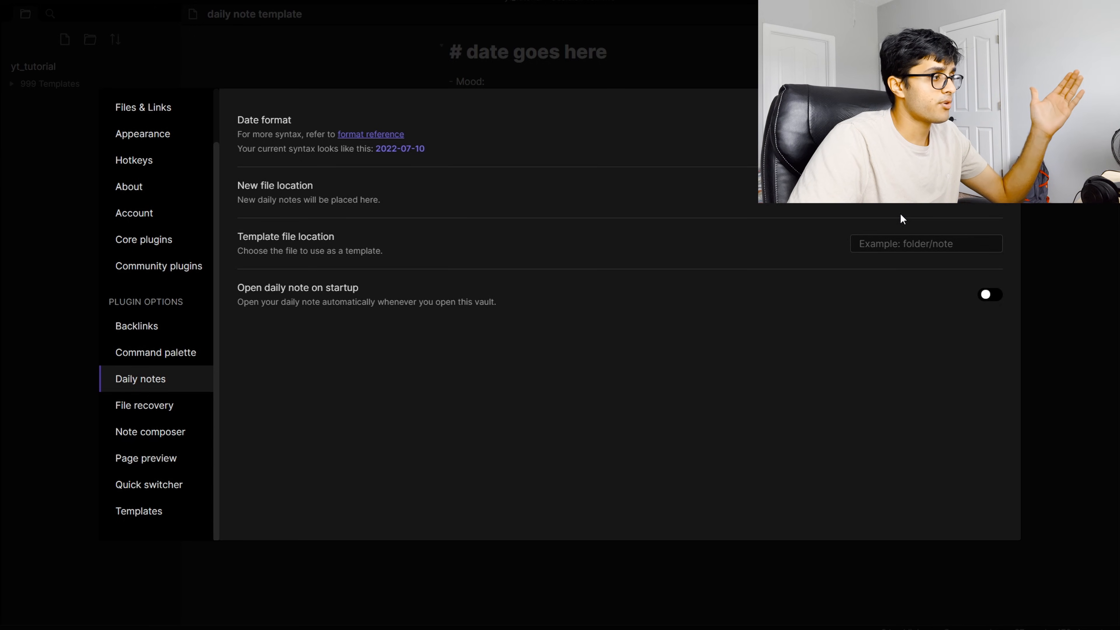
left_click(929, 244)
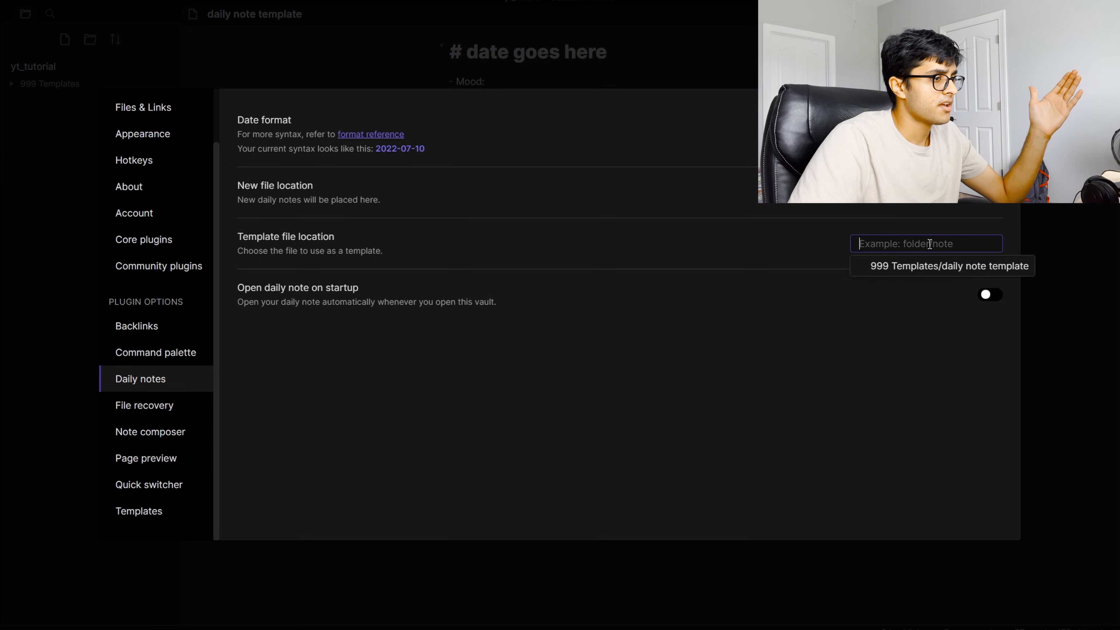
left_click(937, 267)
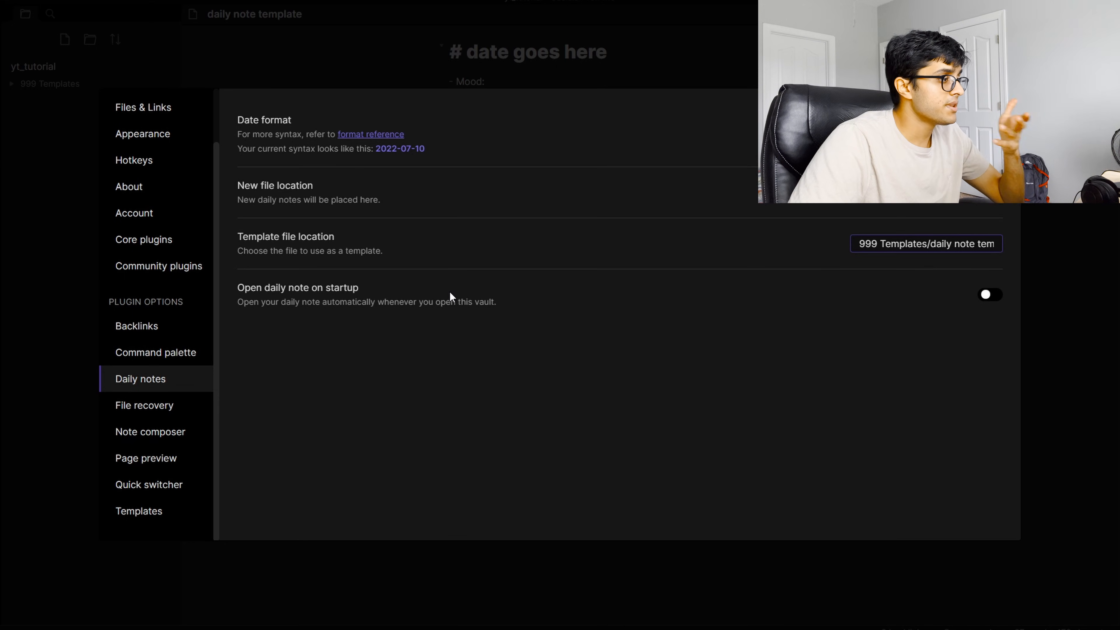
left_click(990, 295)
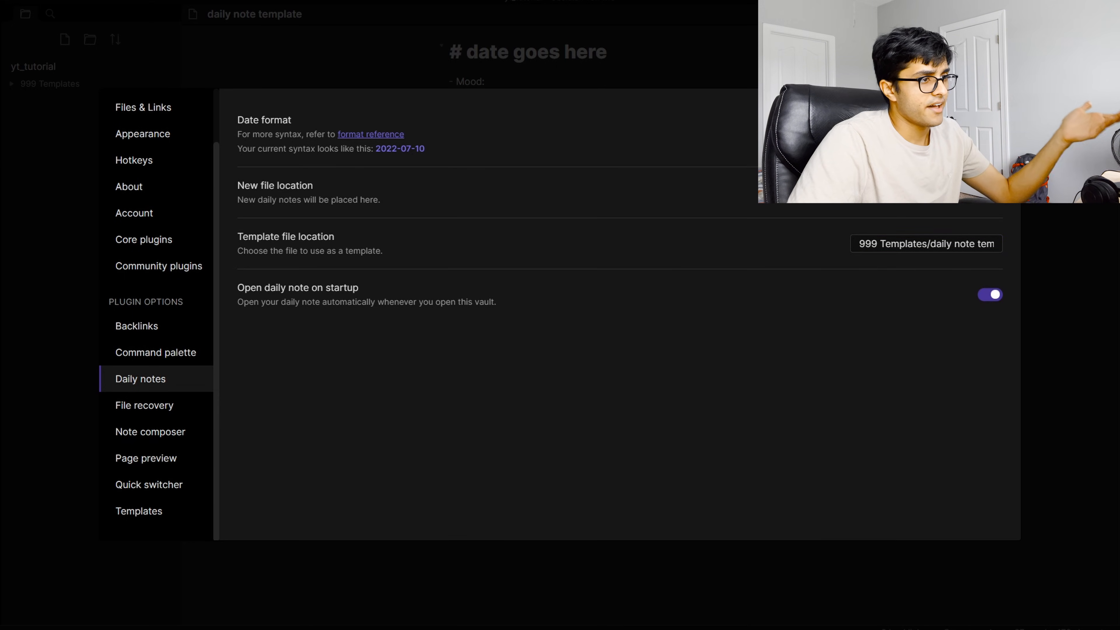
key("Escape")
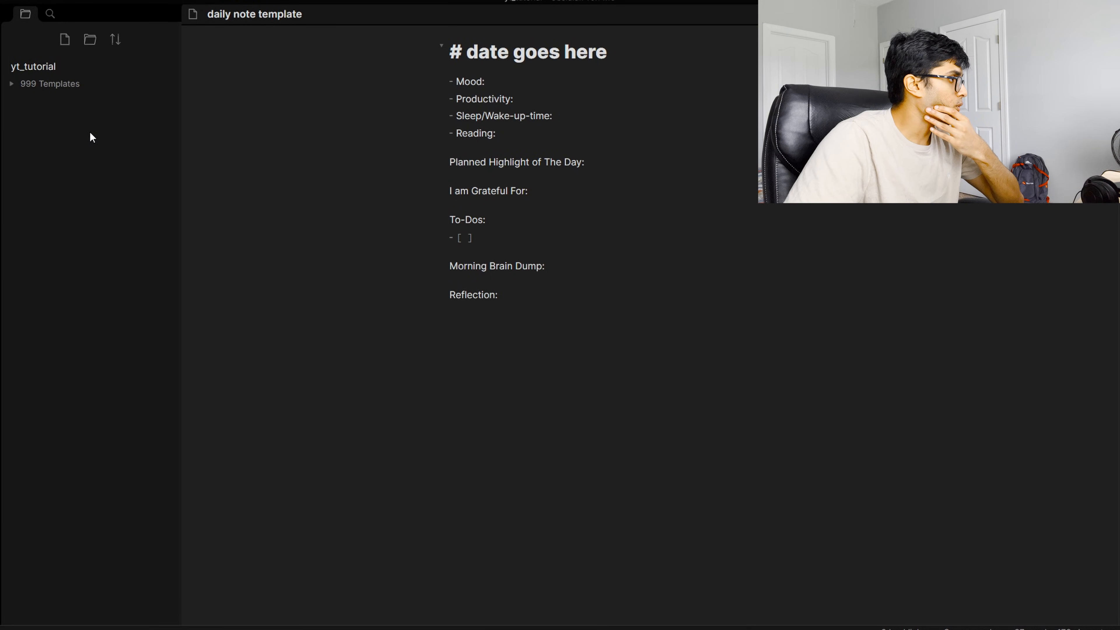
Step: Create a new folder named "999 Daily Notes" at the root of the vault
left_click(90, 40)
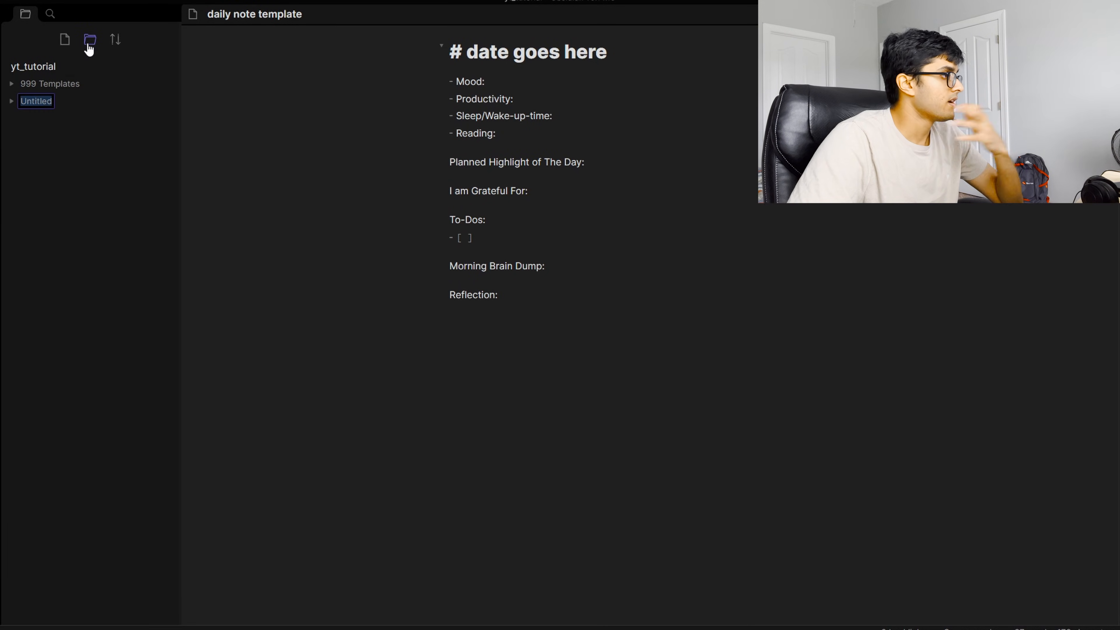
type("DC")
key("BackSpace")
key("BackSpace")
type("Dail")
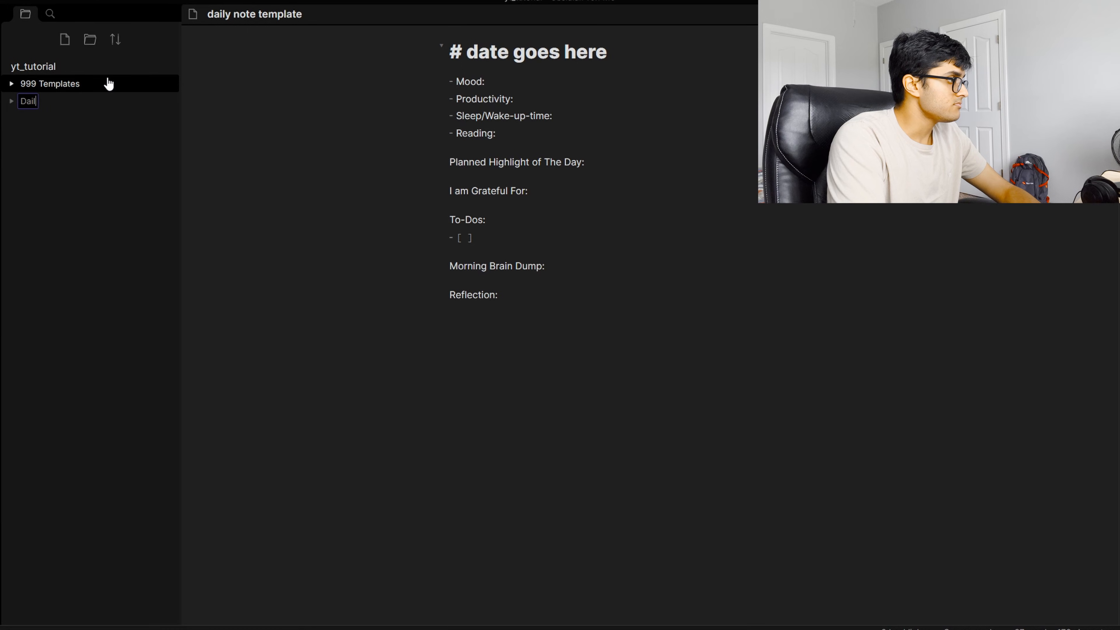
type("y Note")
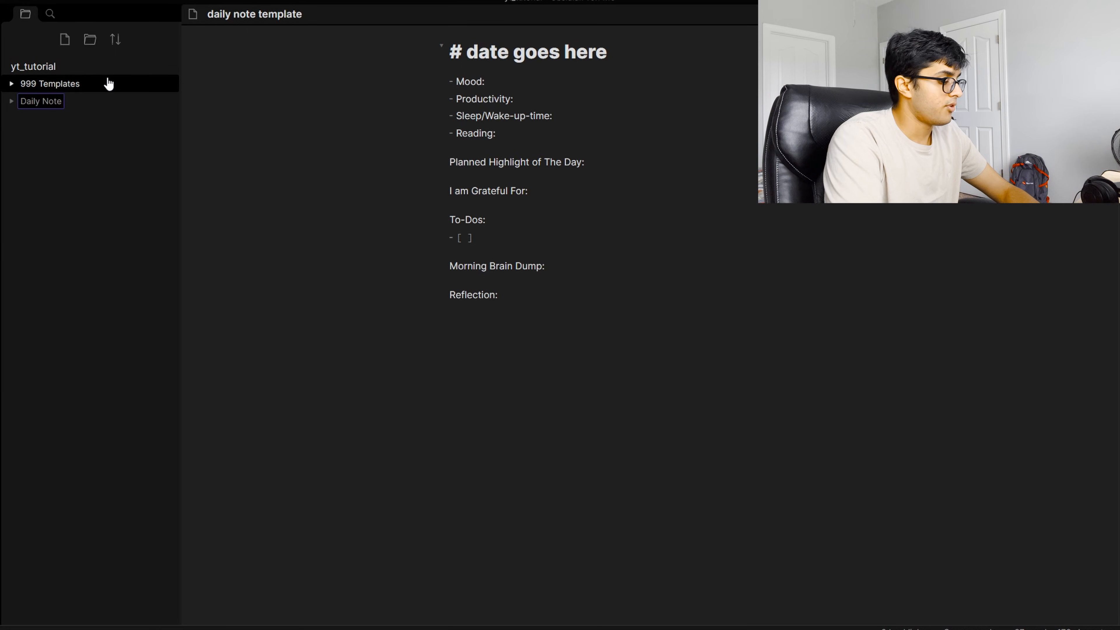
key("ctrl+a")
type("999 Daily Fo")
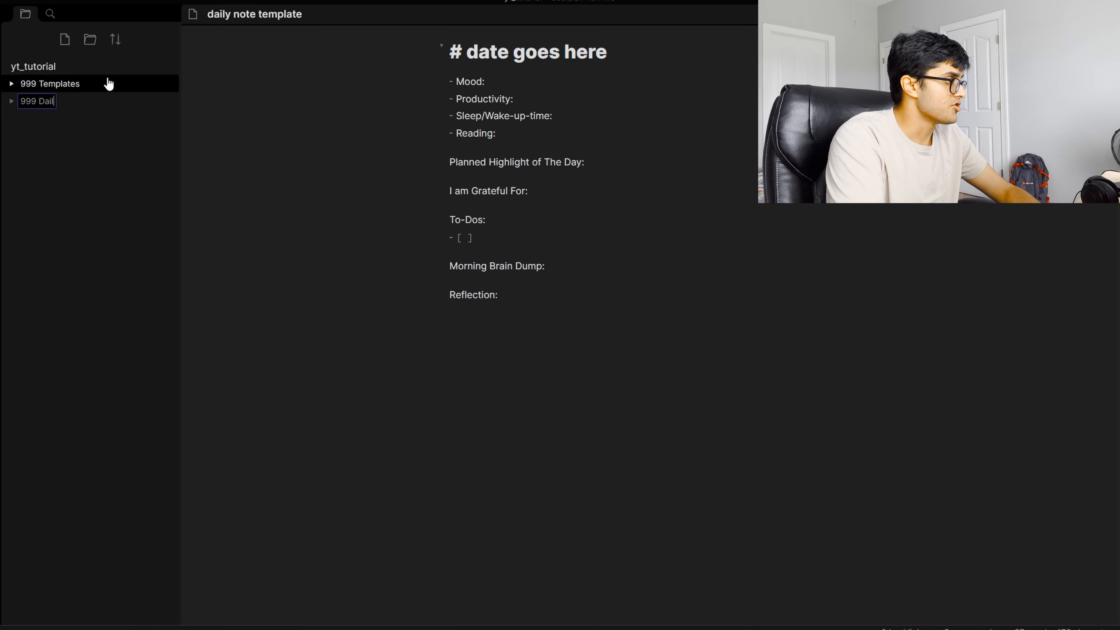
key("BackSpace")
type("Notes")
key("Return")
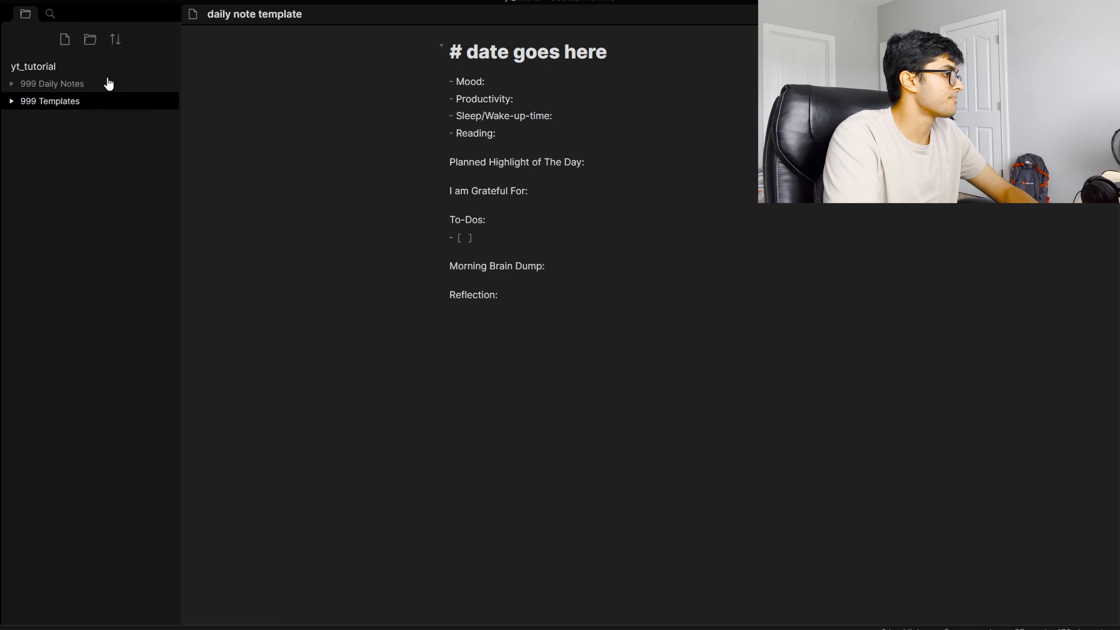
left_click(121, 85)
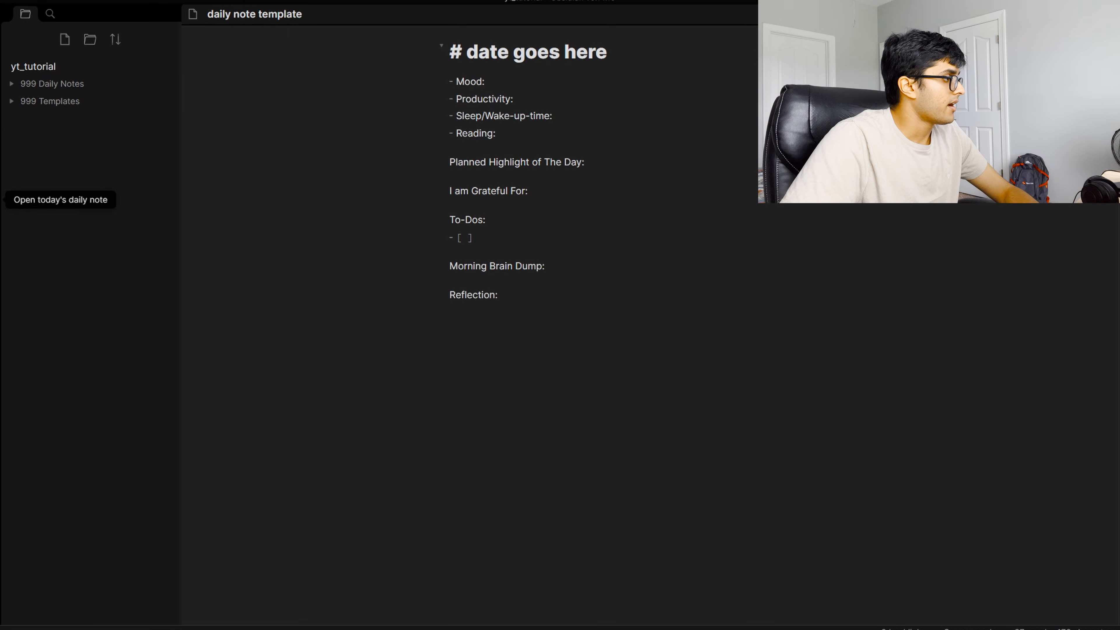
Step: Set the new file location for daily notes to the 999 Daily Notes folder
left_click(5, 587)
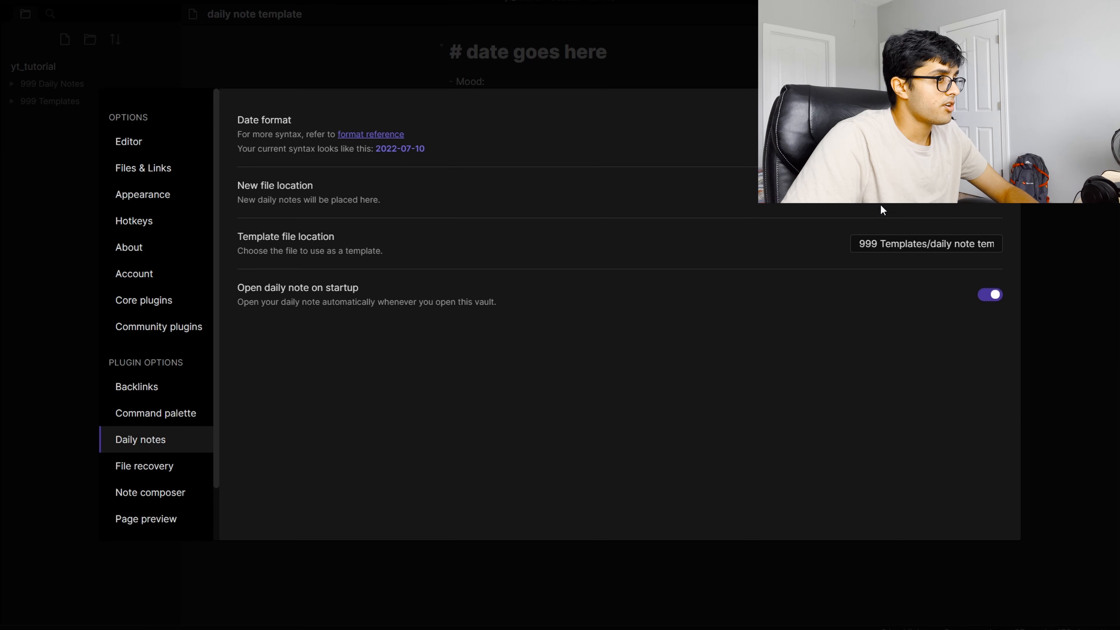
left_click(883, 195)
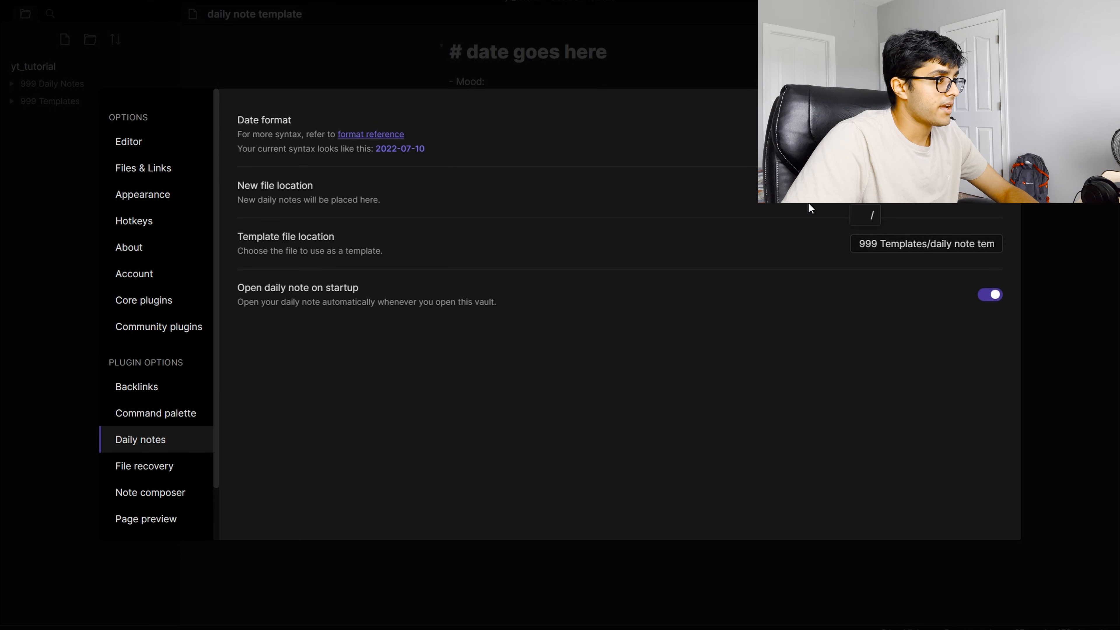
left_click(872, 210)
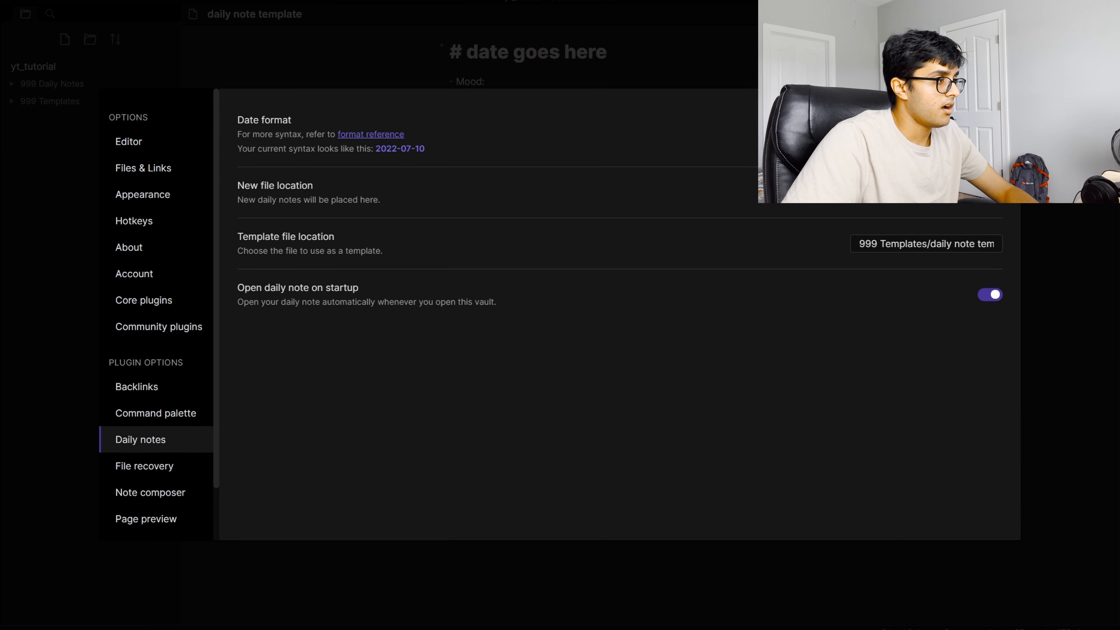
left_click(149, 419)
left_click(141, 440)
left_click(883, 196)
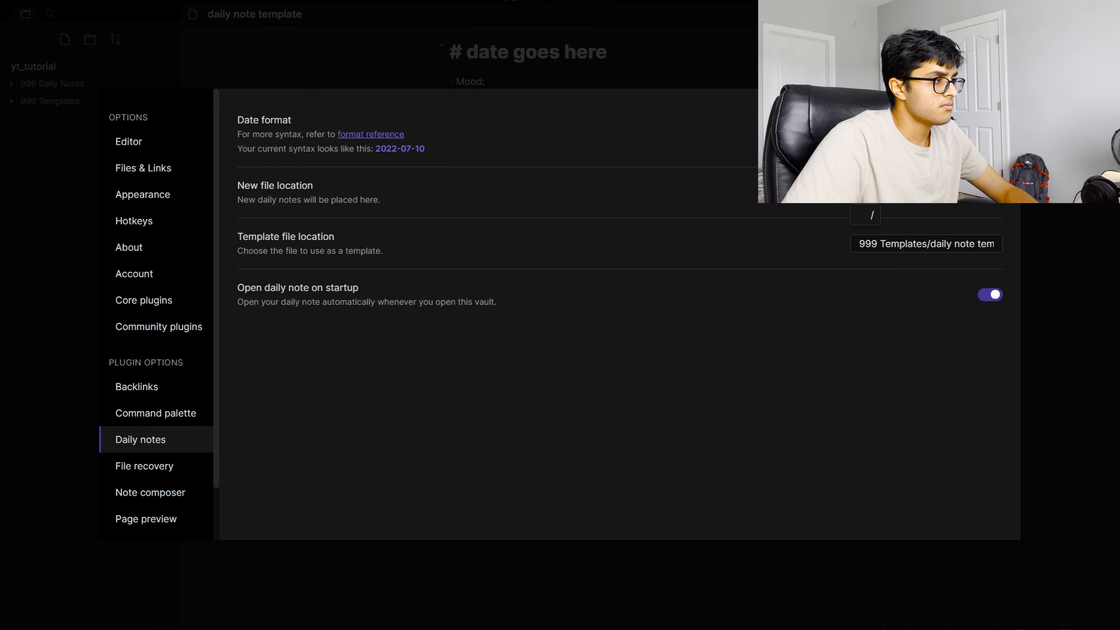
left_click(872, 215)
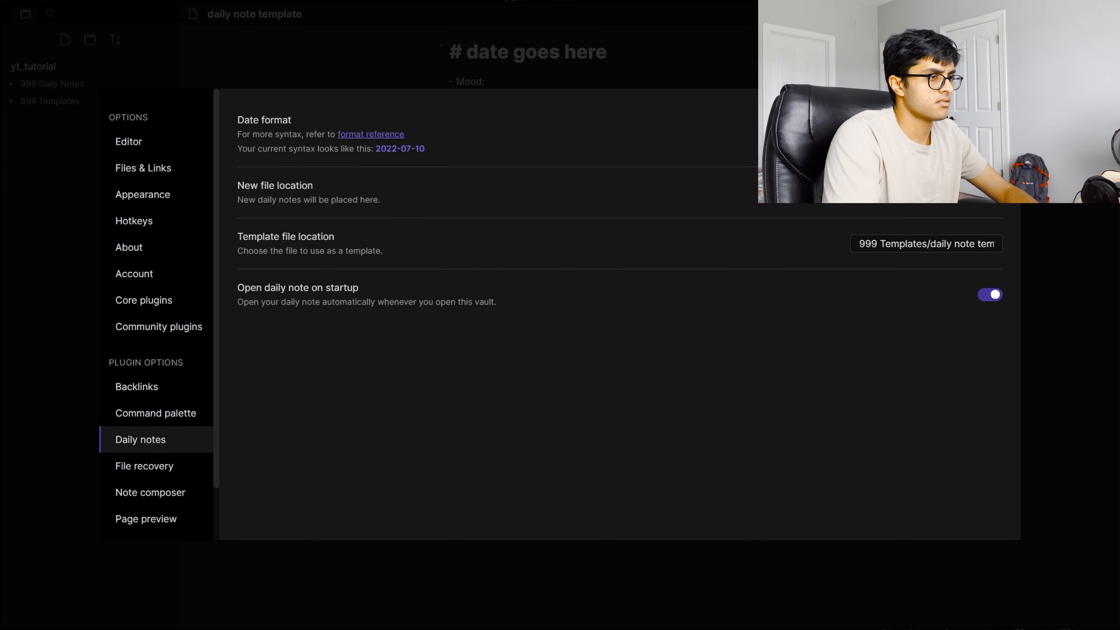
type("d")
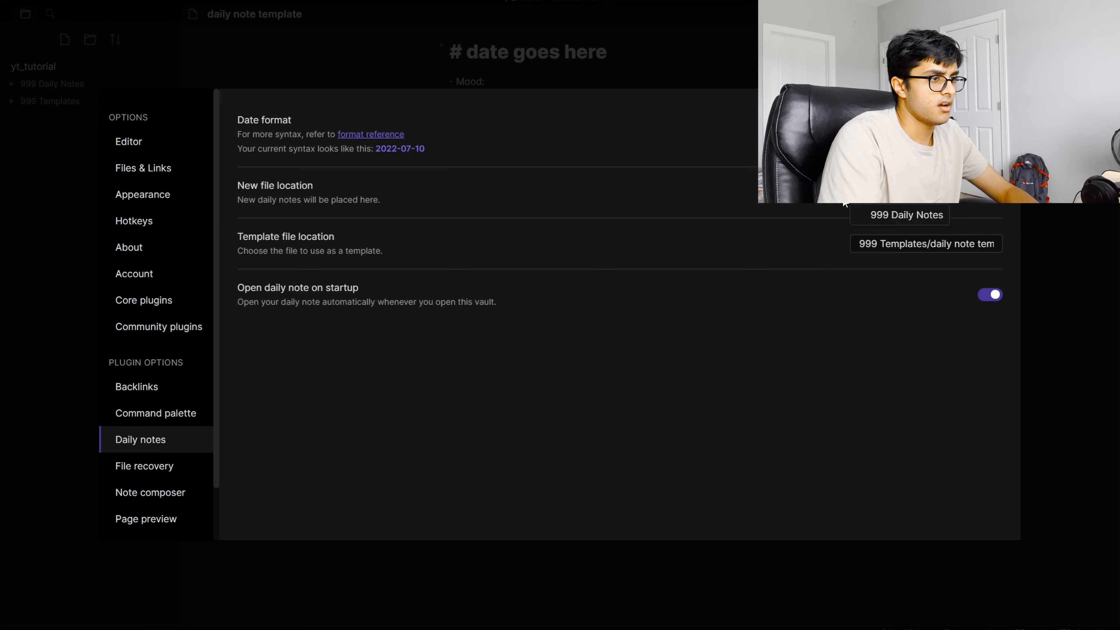
left_click(879, 215)
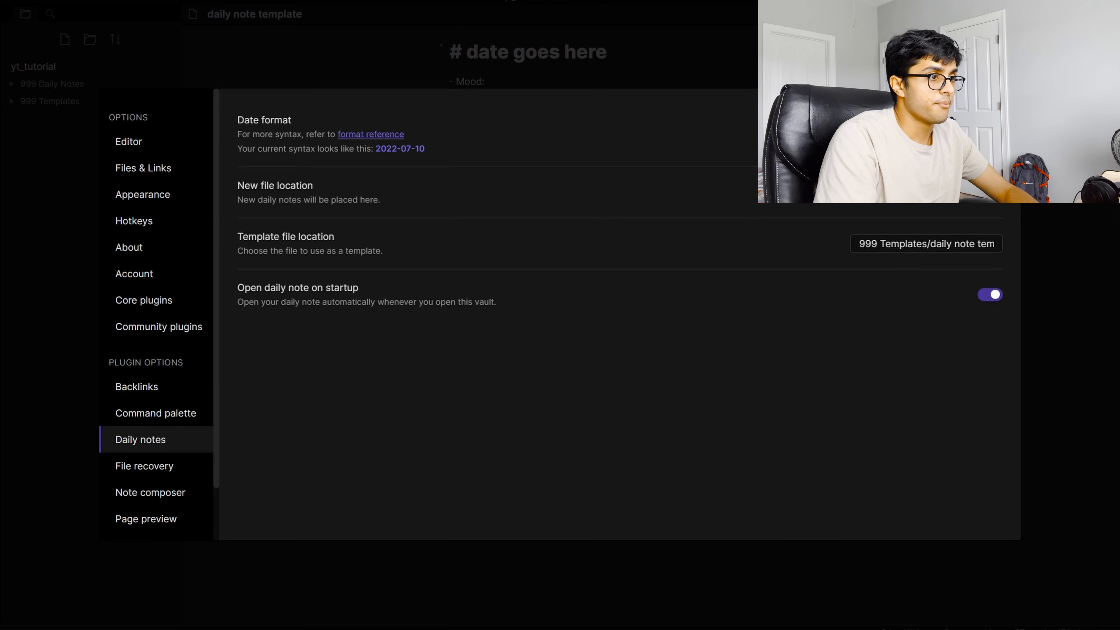
key("Escape")
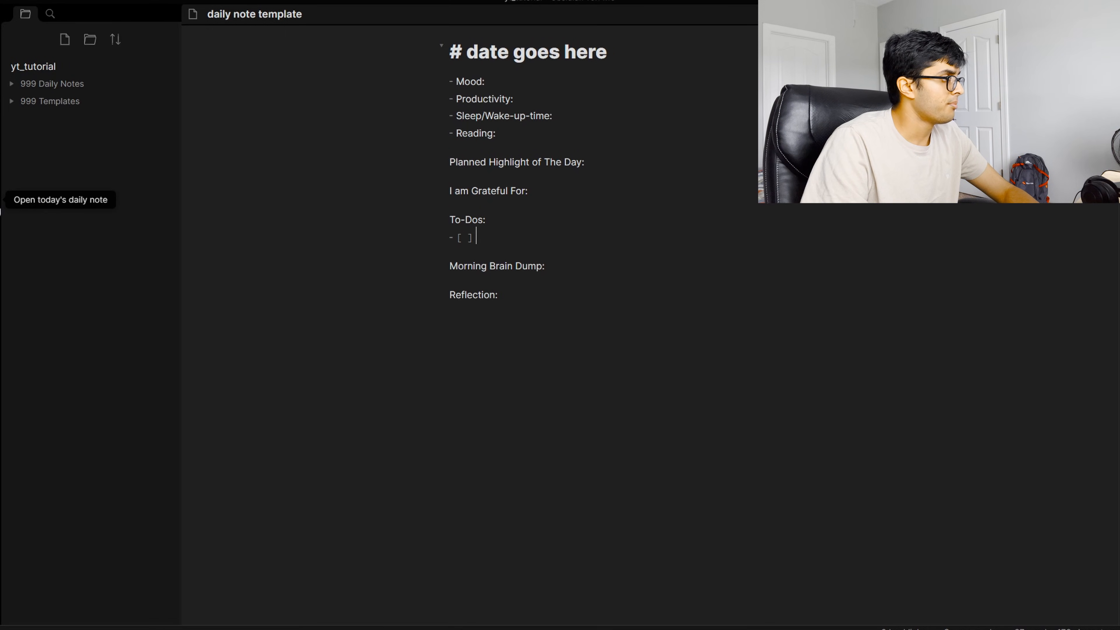
Step: Open today's daily note and replace the placeholder text in its heading with "July 10th, 2022"
left_click(0, 211)
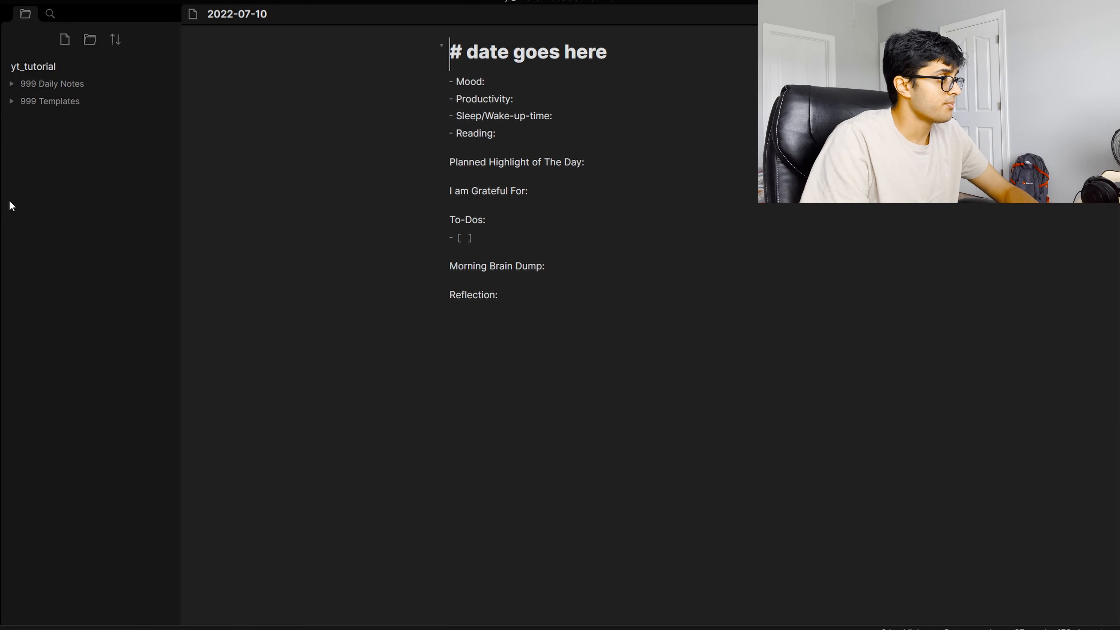
left_click_drag(640, 57, 468, 60)
type("JUly")
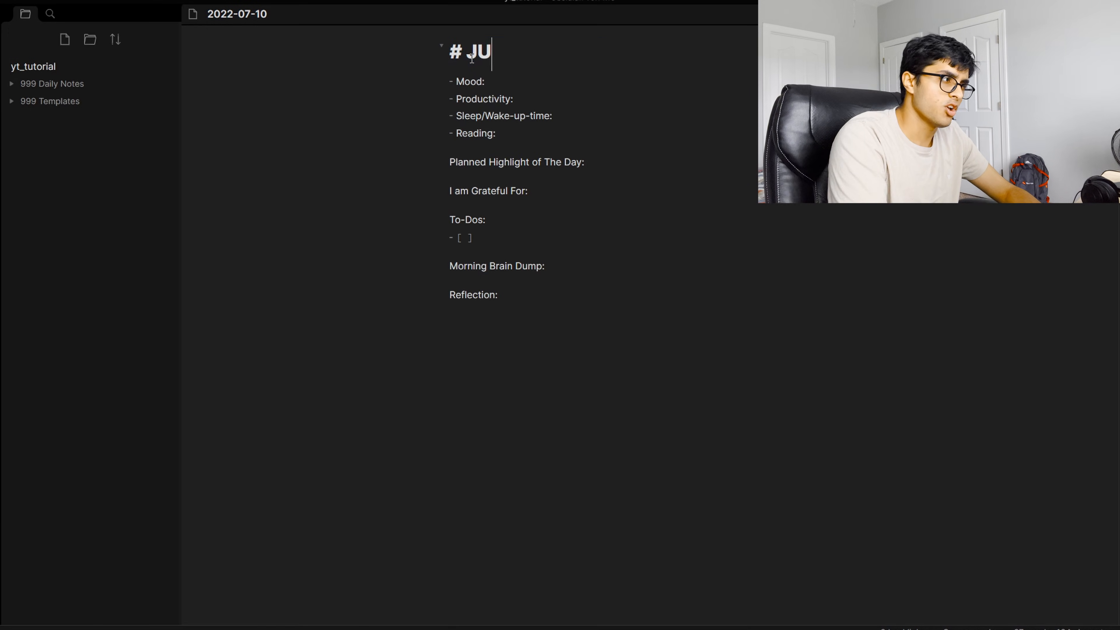
key("BackSpace")
key("BackSpace")
key("BackSpace")
type("uly 19th")
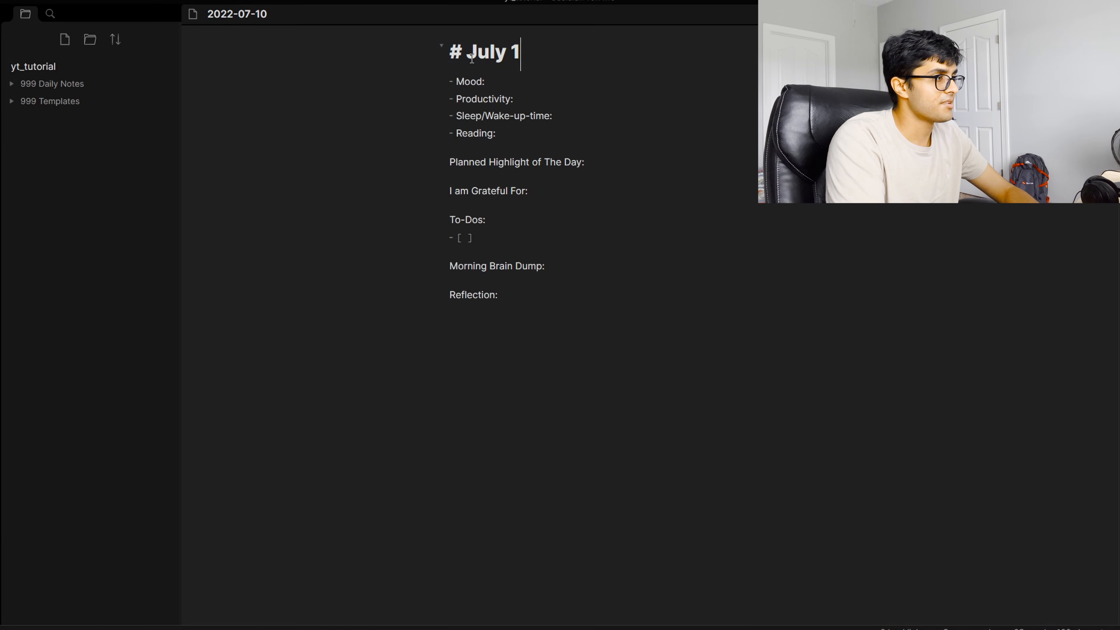
key("BackSpace")
key("BackSpace")
key("BackSpace")
type("0th, 2022")
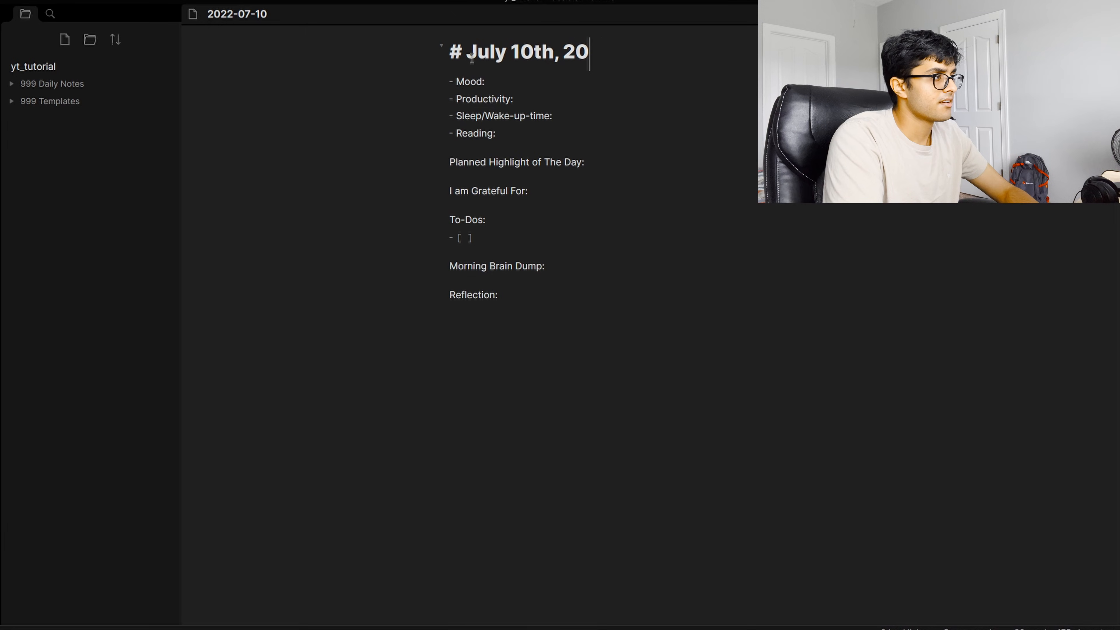
Step: Fill in the daily note's Mood with "Good" and its Sleep/Wake-up-time with "9 AM"
key("Down")
type("Good")
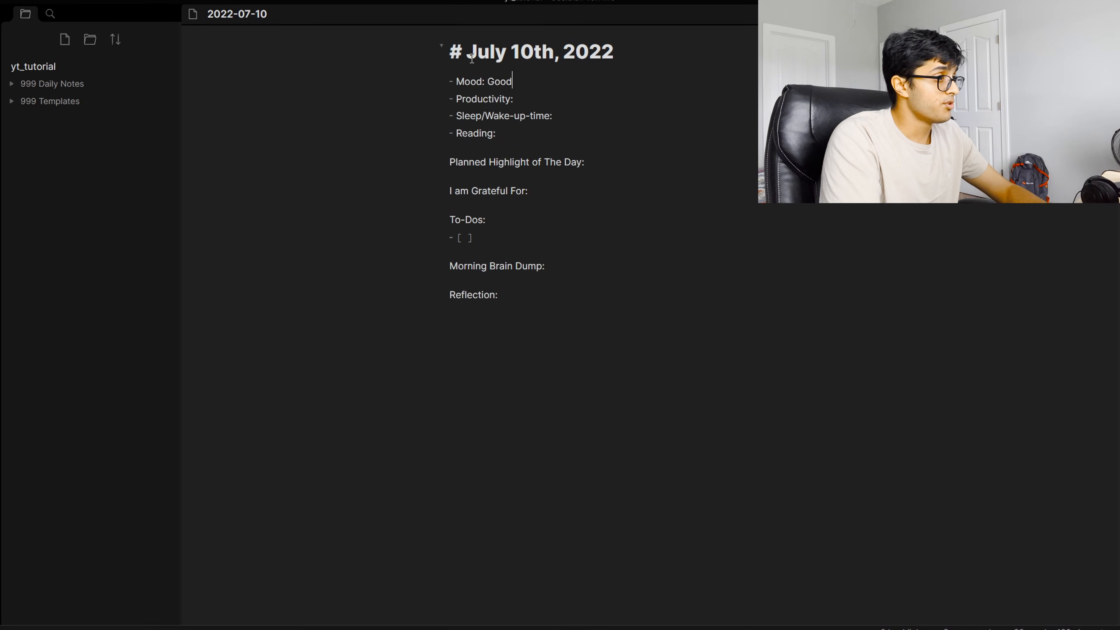
key("Down")
key("Down")
key("Down")
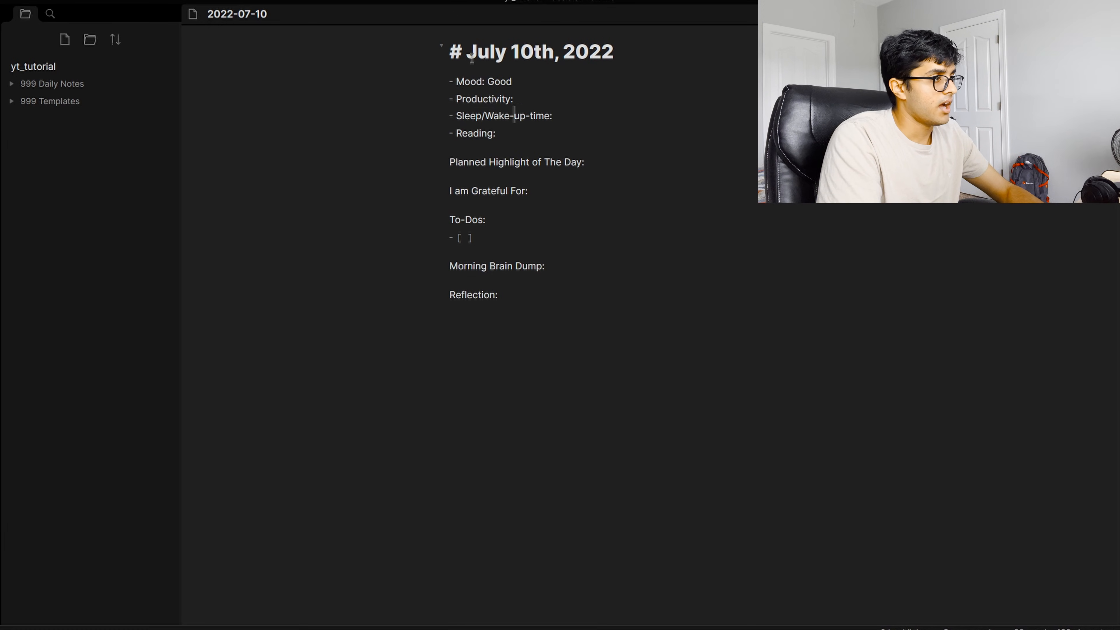
type("9 AM")
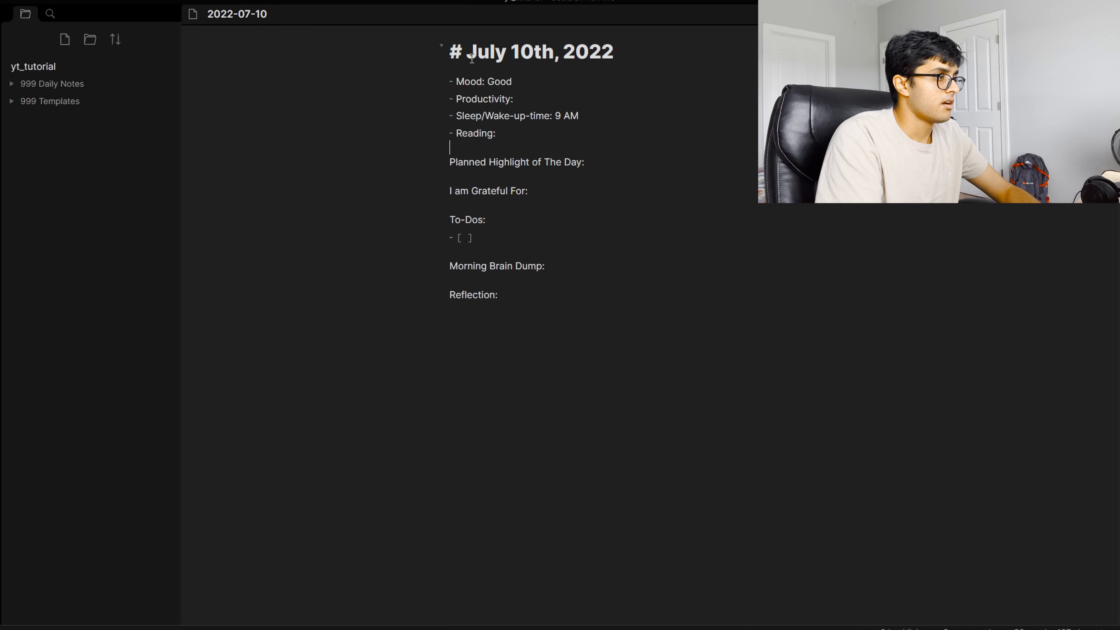
Step: Fill in the daily note's planned highlight with "Filml This Video", its gratitude line with "Family" and its to-do with "Film This Video"
type("lml Th")
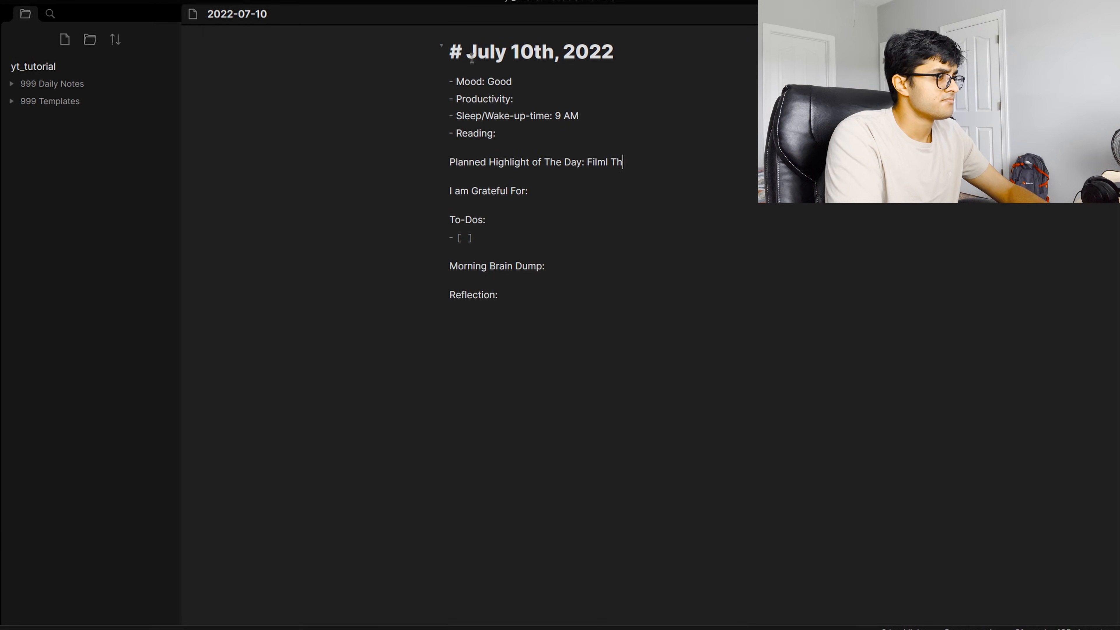
type("is Video")
key("Down")
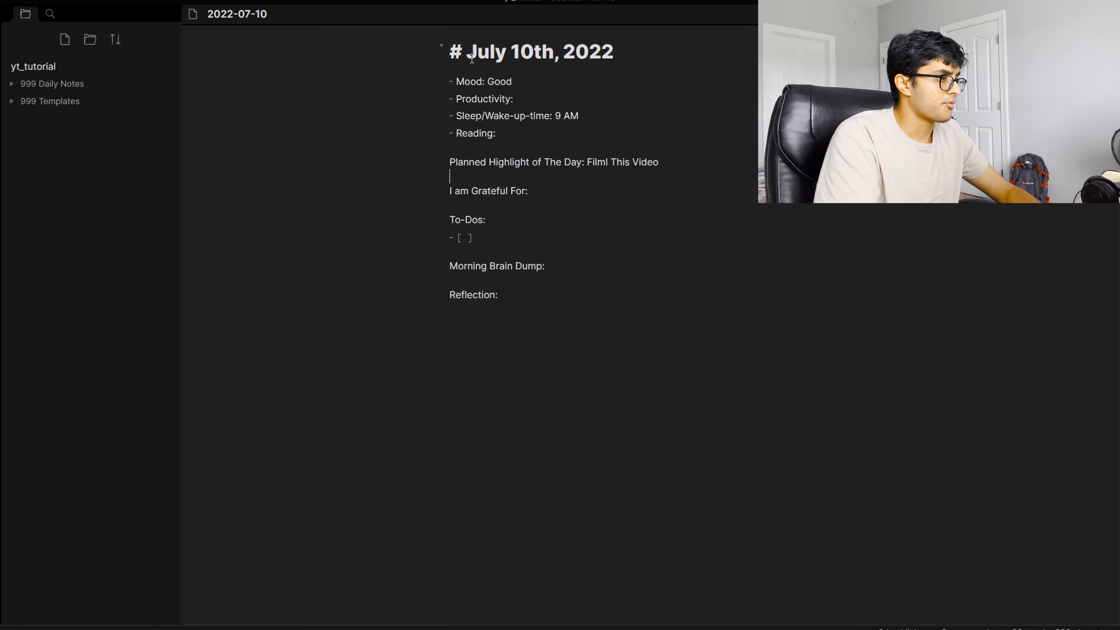
type("Family")
key("Down")
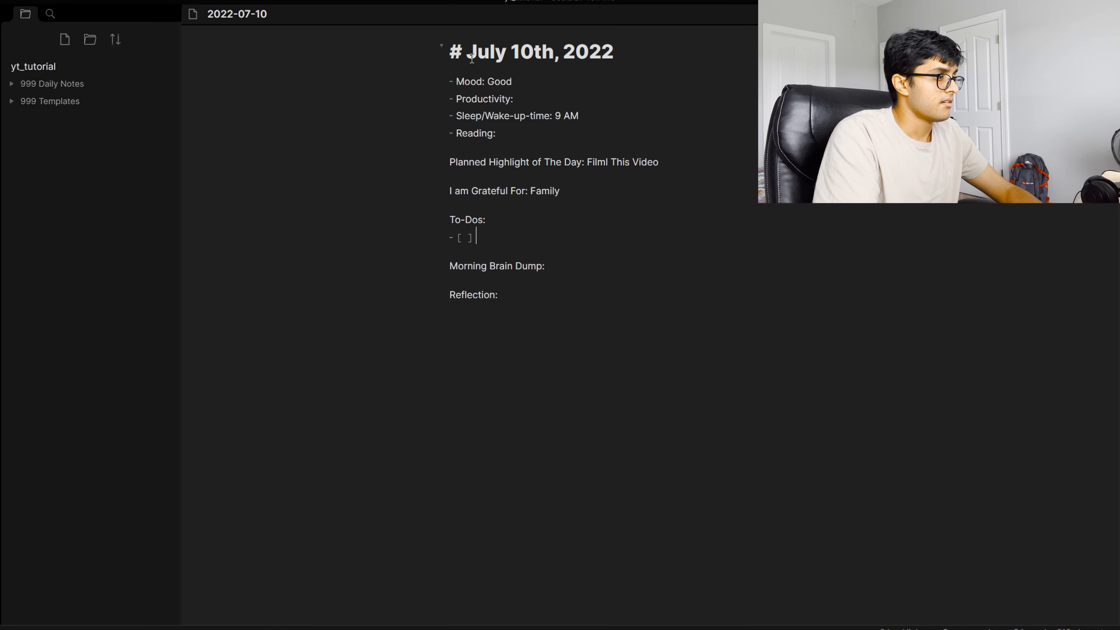
type("lm This Video")
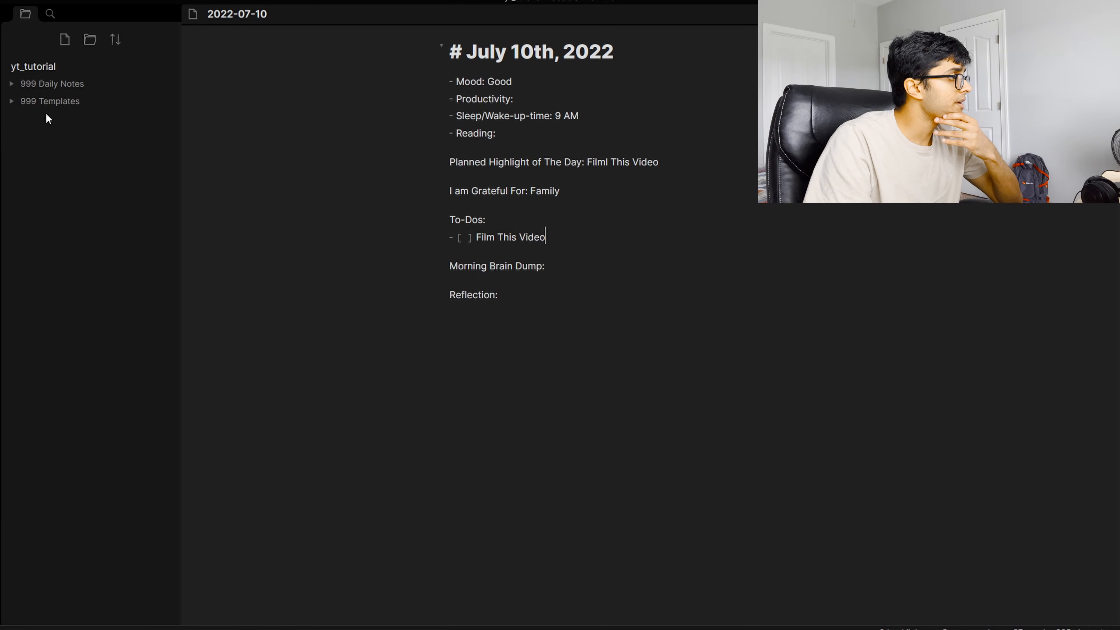
Step: Check which note is stored in the 999 Daily Notes folder
left_click(58, 85)
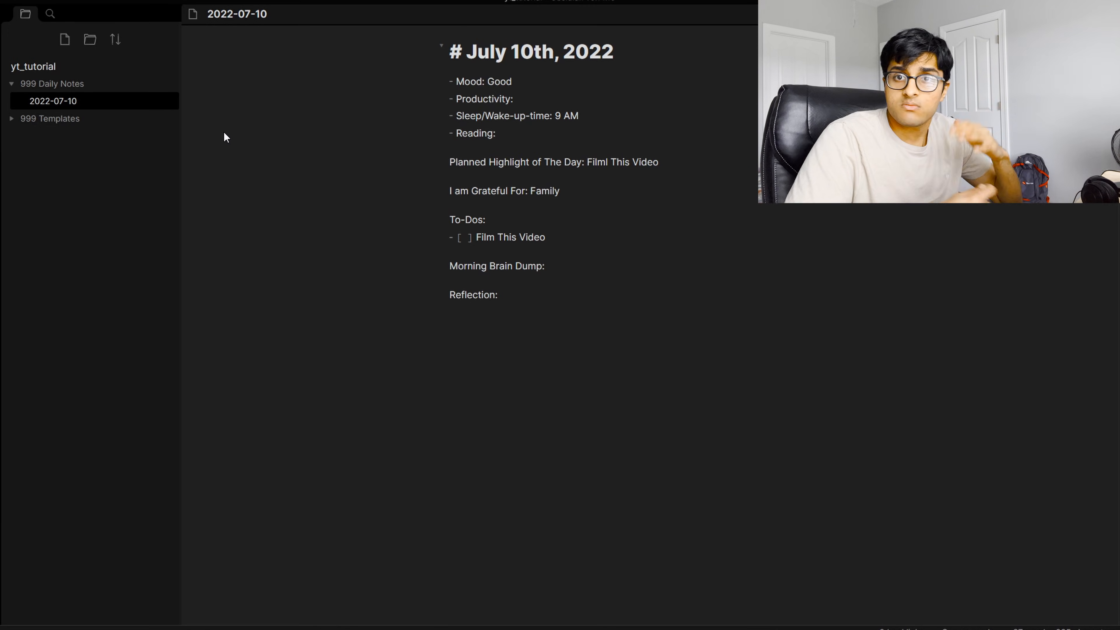
left_click(138, 83)
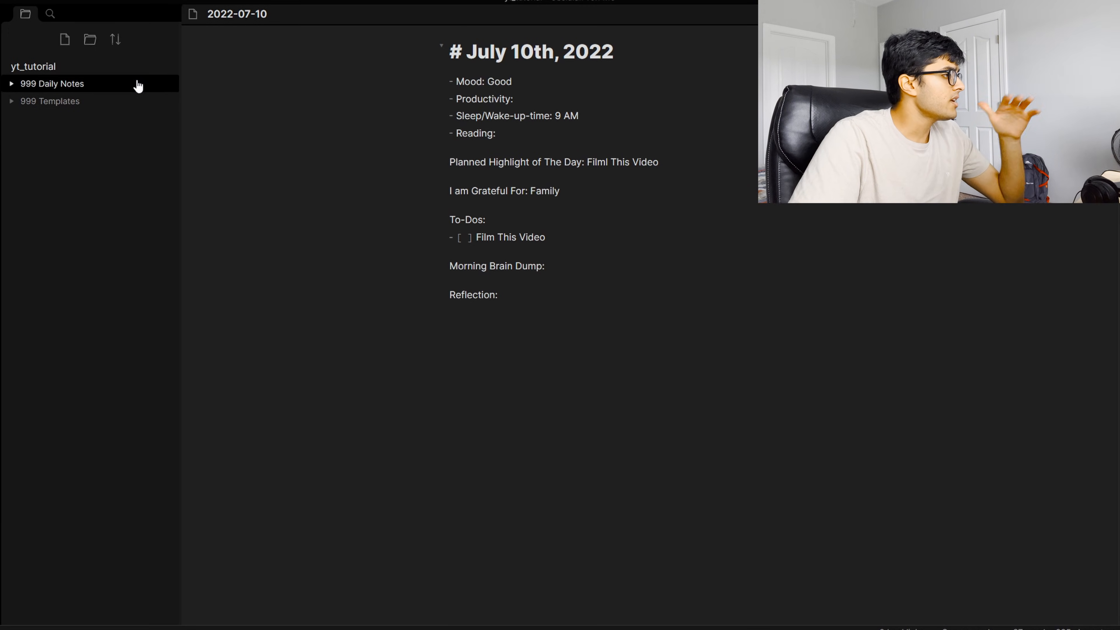
left_click(137, 84)
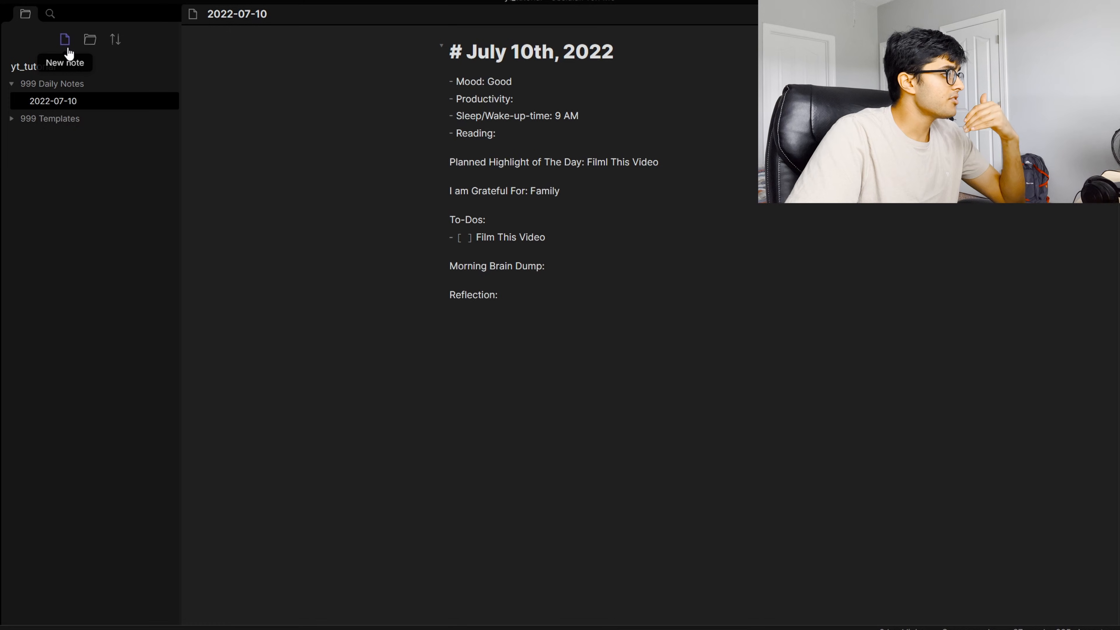
left_click(33, 83)
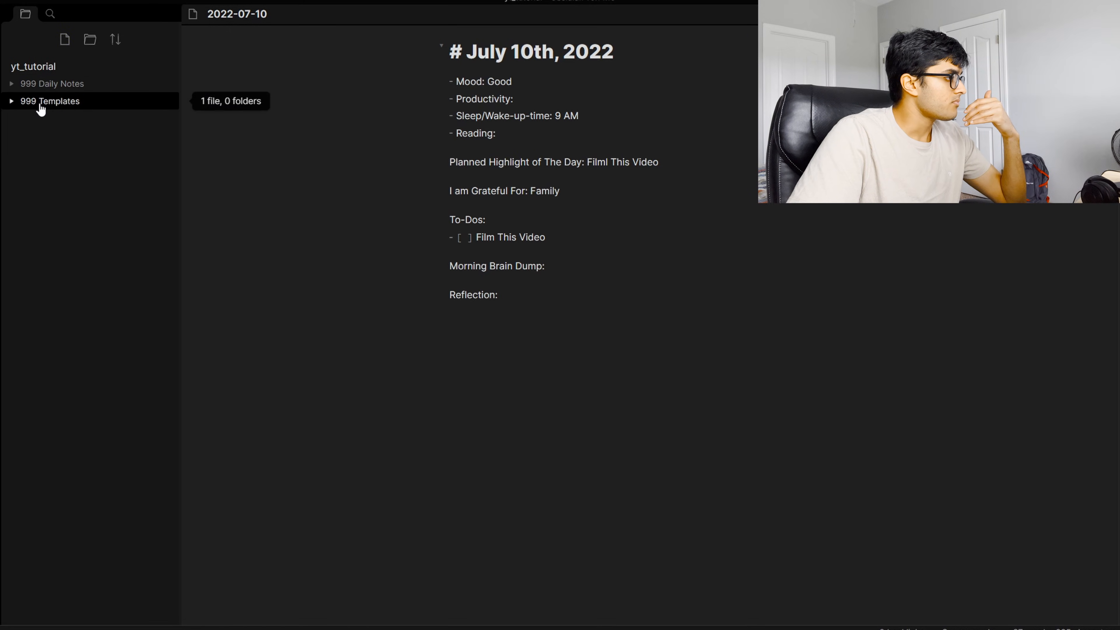
Step: Create a new note named "school note template" in the 999 Templates folder
right_click(33, 102)
left_click(82, 118)
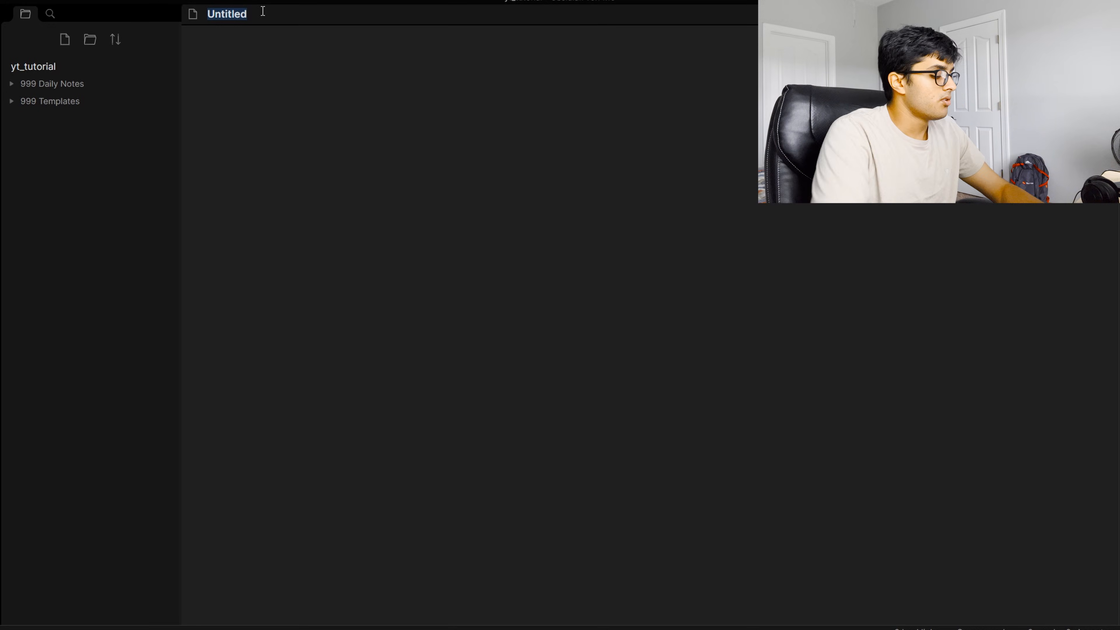
type("school note templat")
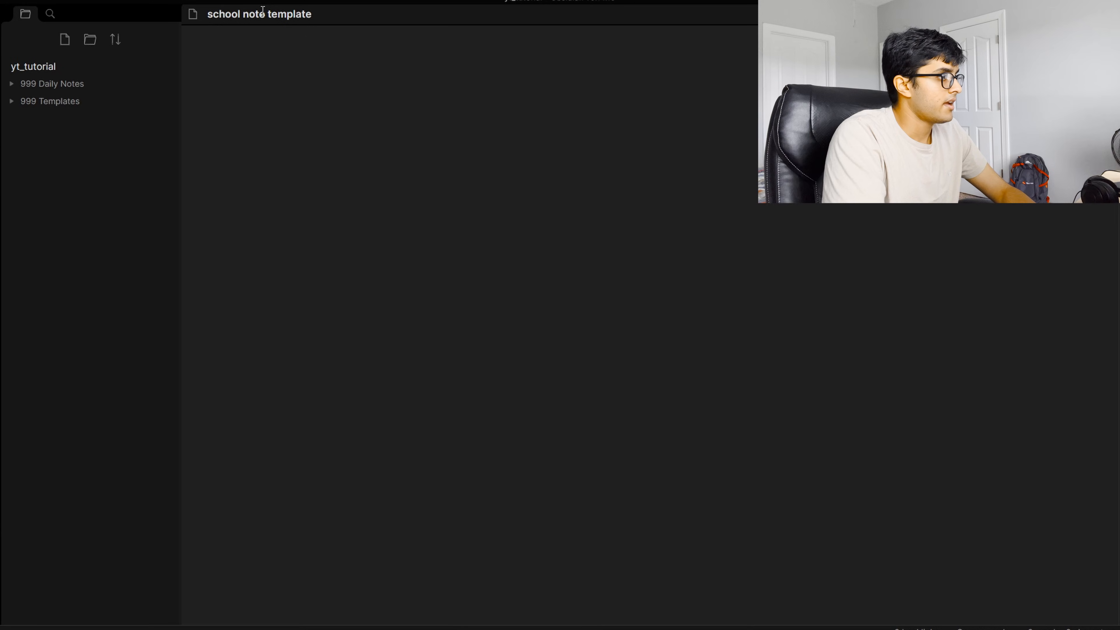
Step: Add a top-level heading containing the placeholder {{title}} to the school note template
type("{{")
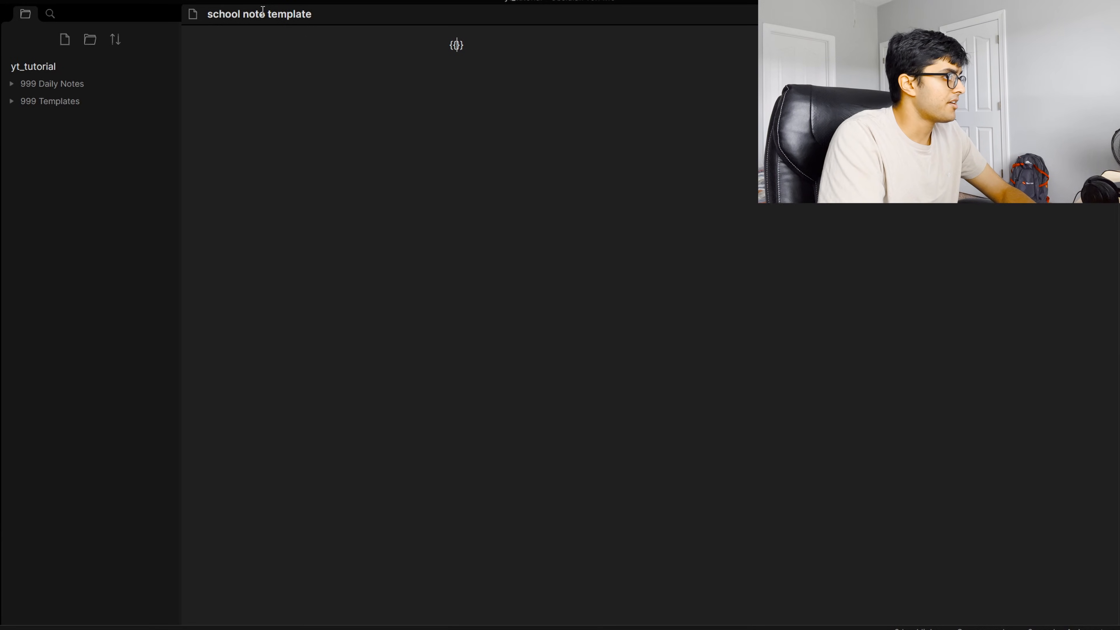
type("#")
key("Right")
key("Right")
type("title")
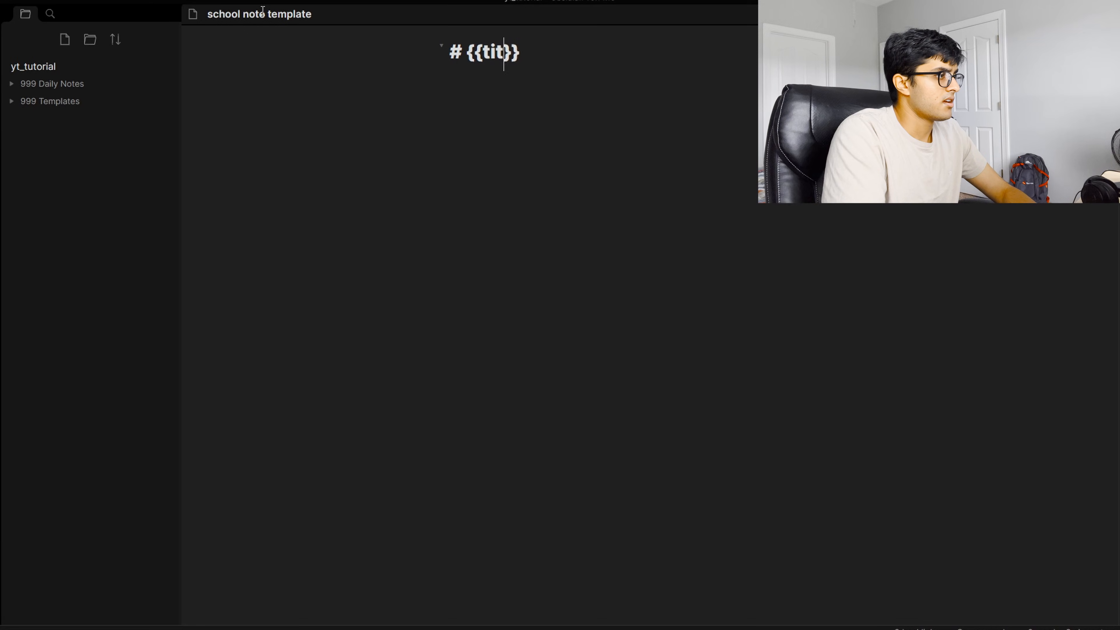
key("End")
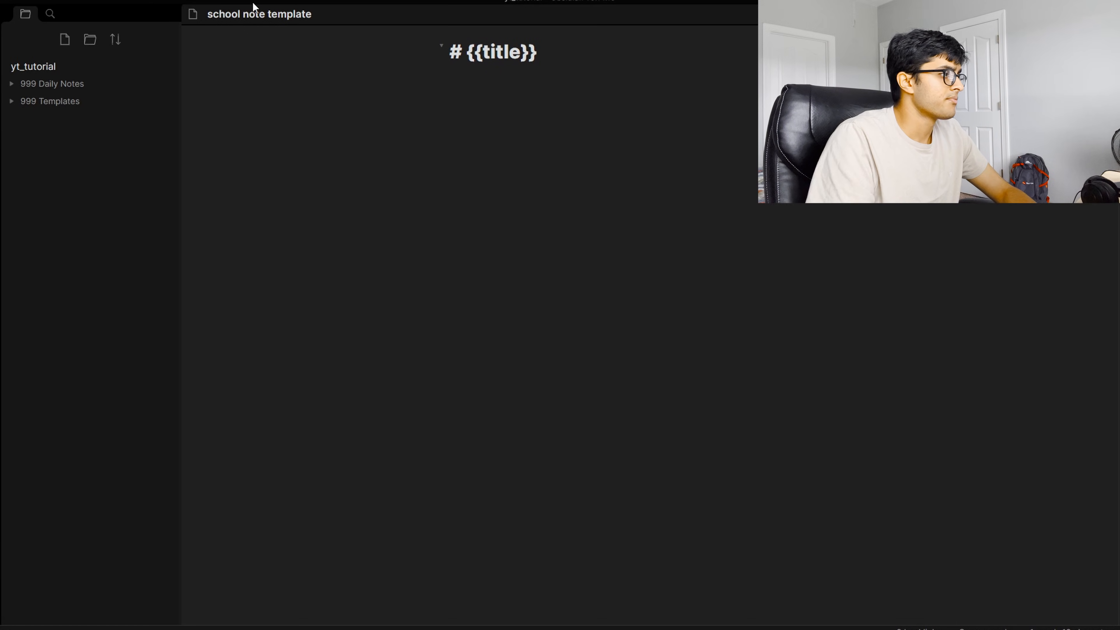
triple_click(471, 55)
left_click(471, 55)
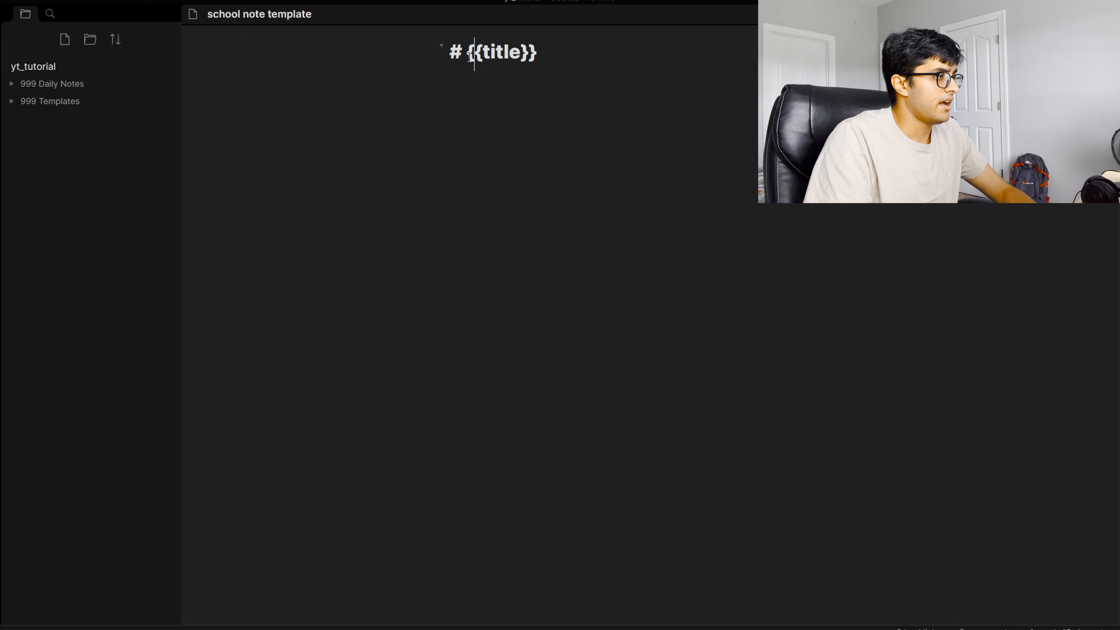
left_click_drag(471, 55, 554, 55)
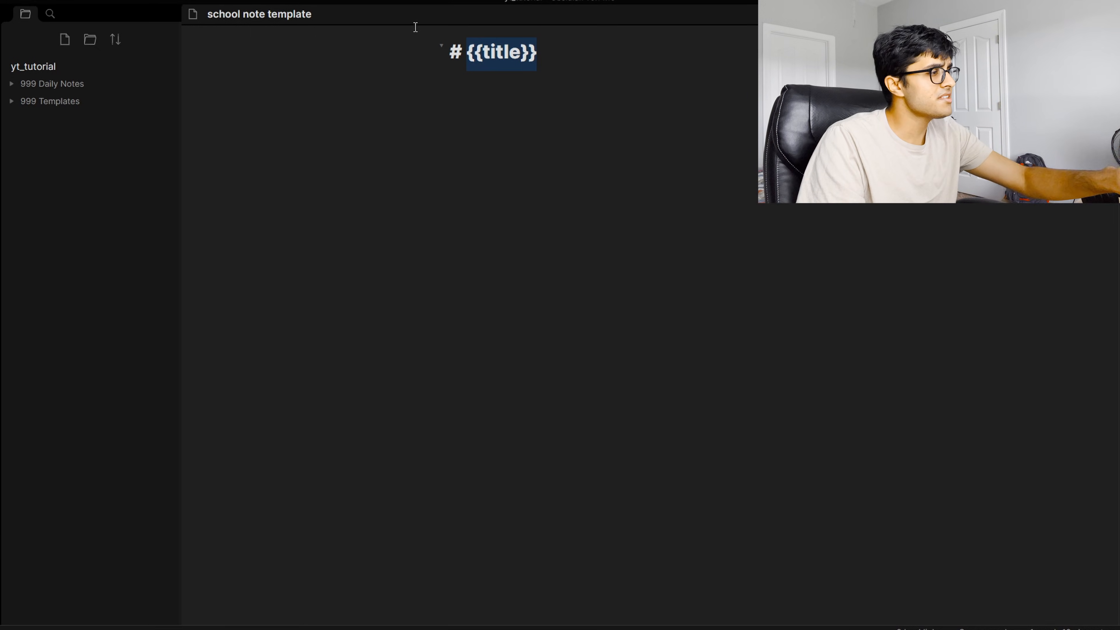
double_click(519, 61)
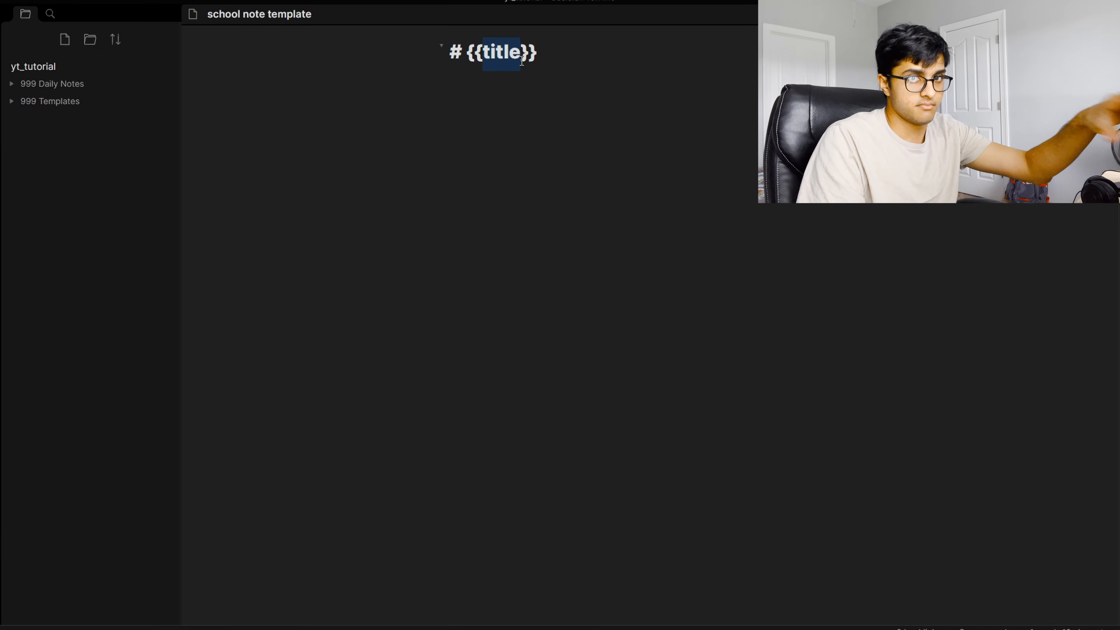
Step: Add a "Class:" line with empty [[]] link brackets below the title heading
left_click(556, 65)
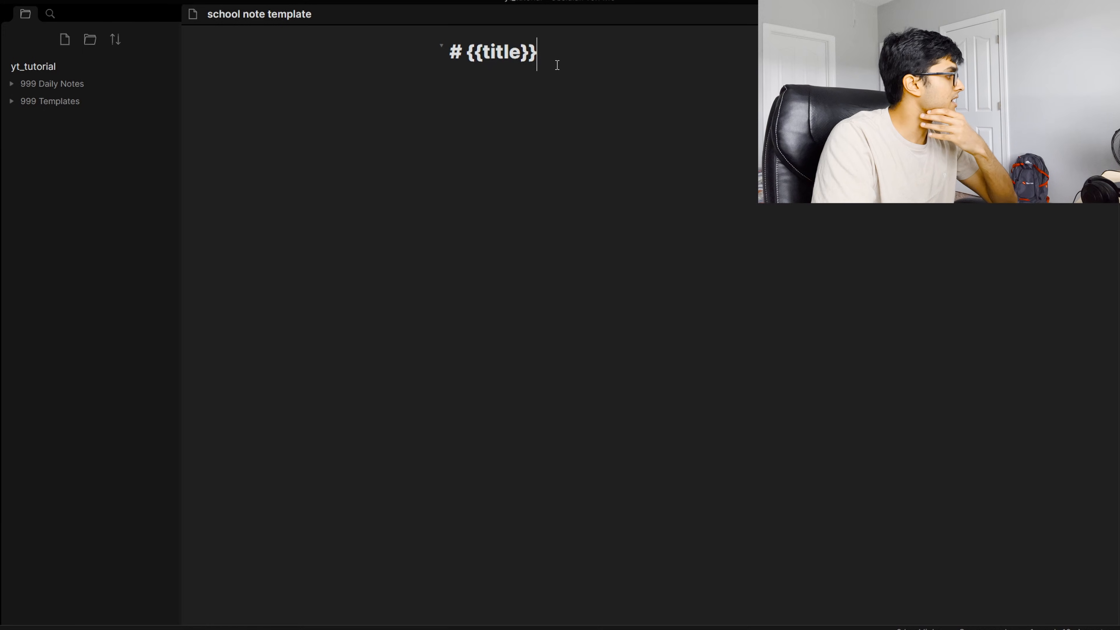
type("C")
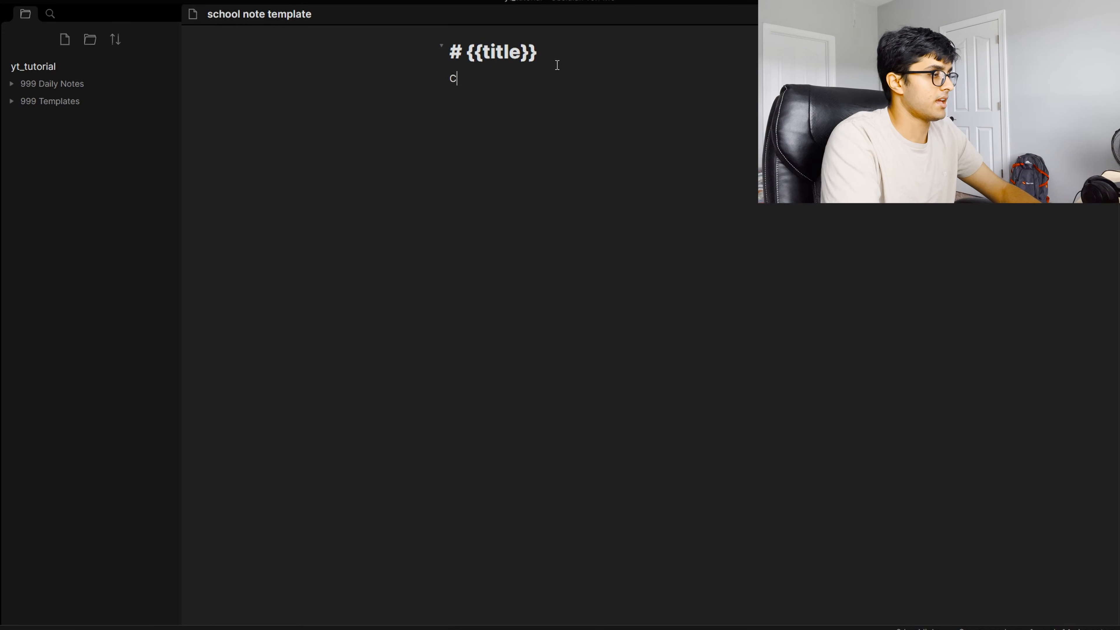
type("lass: [[")
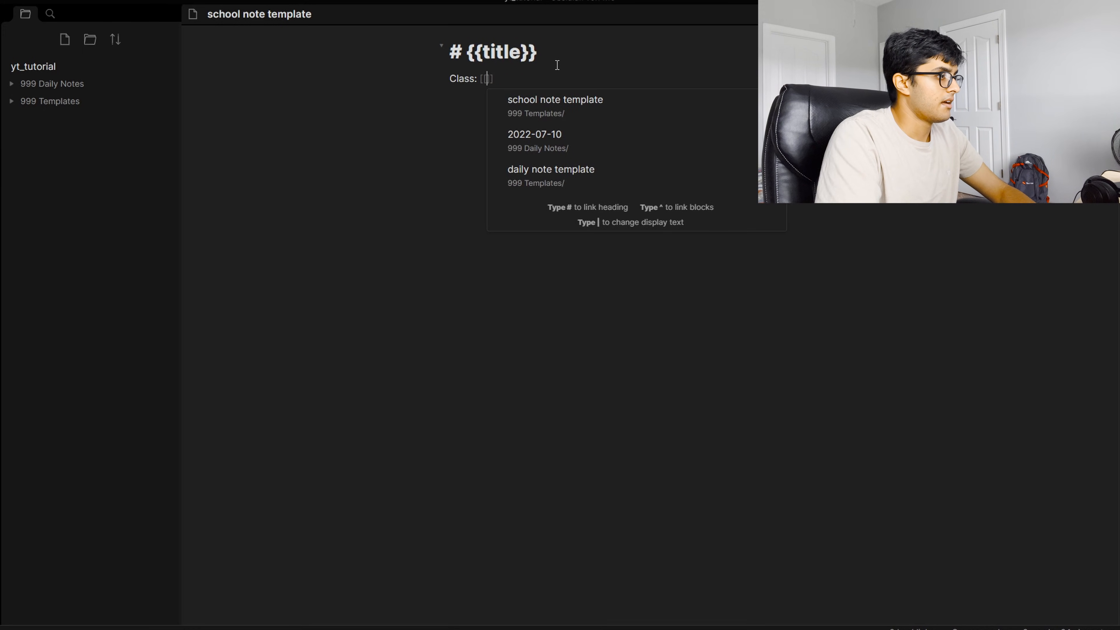
key("Right")
key("Right")
double_click(483, 82)
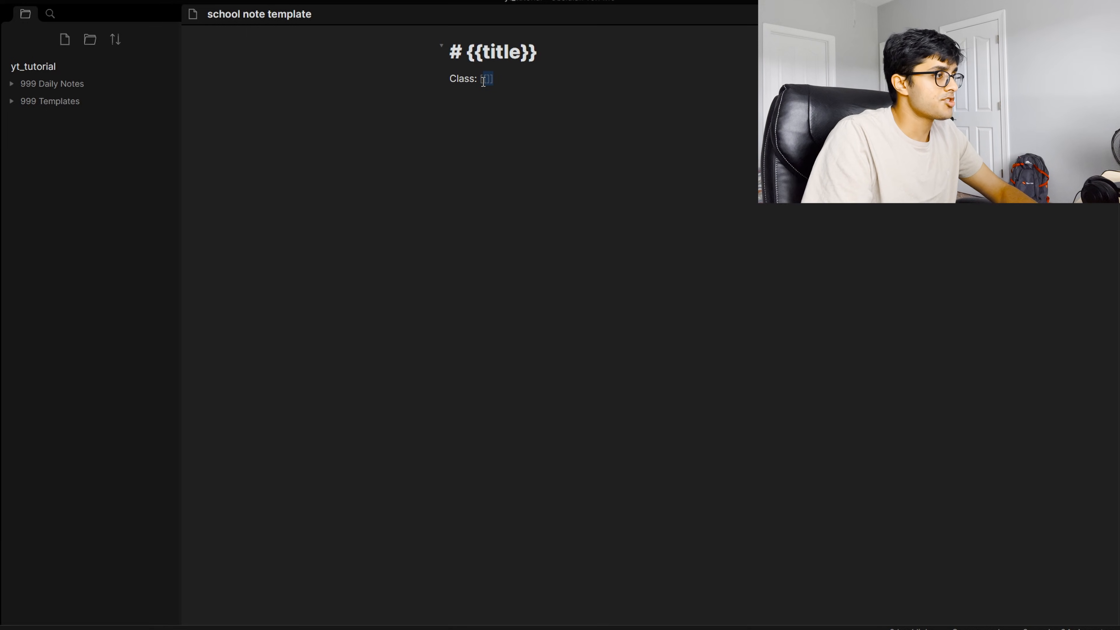
left_click(498, 82)
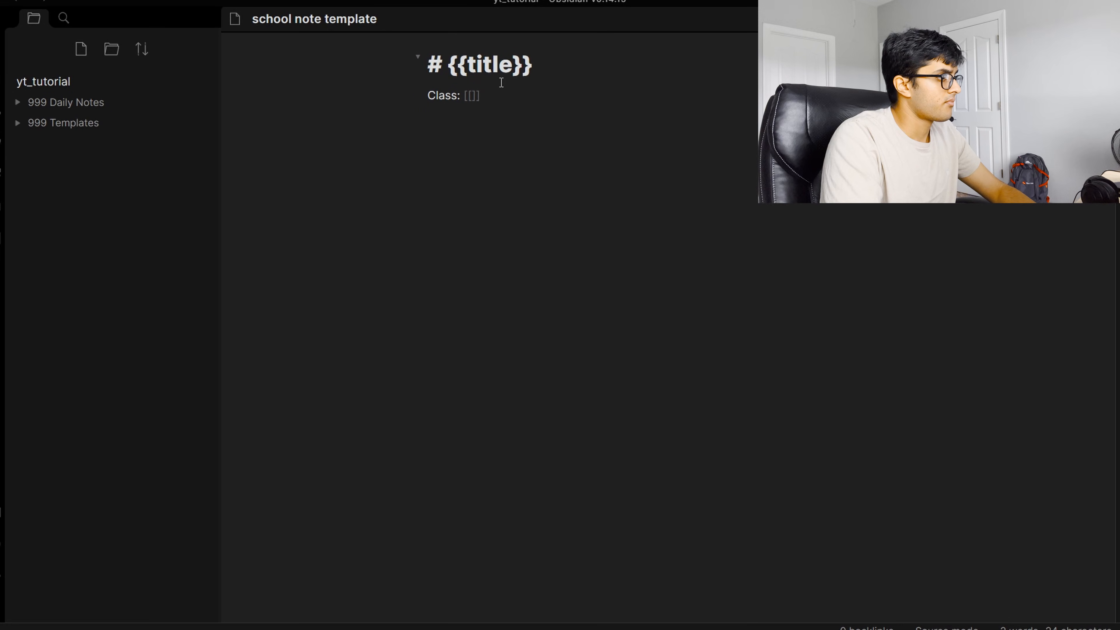
left_click_drag(504, 105, 419, 98)
Step: Add a "Subject: #" line below the Class line, leaving the tag name blank
left_click(474, 117)
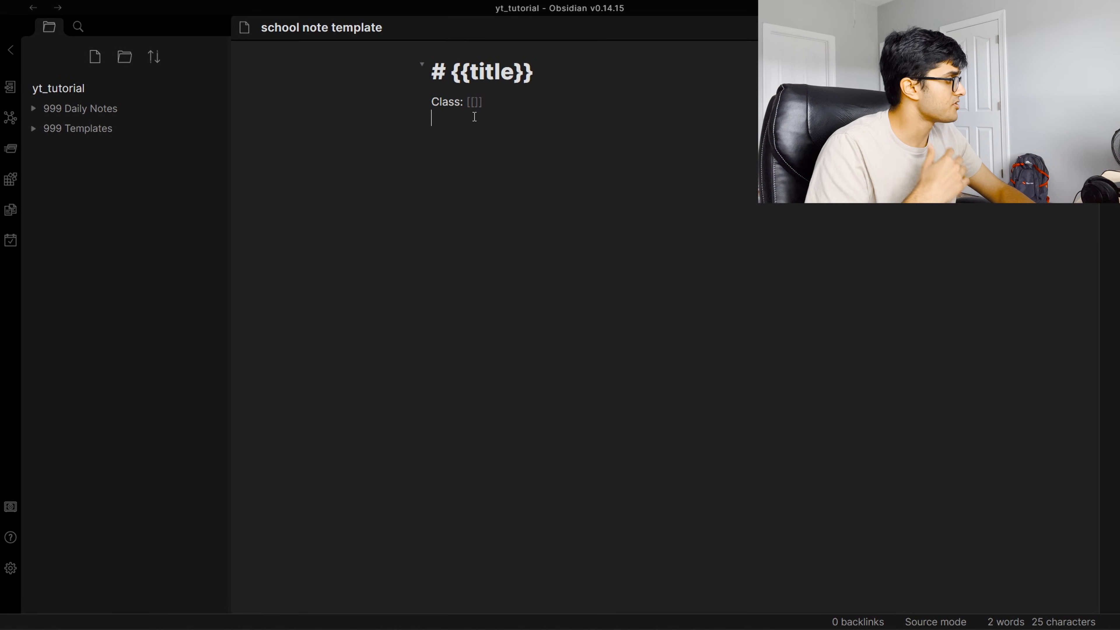
type("Subject")
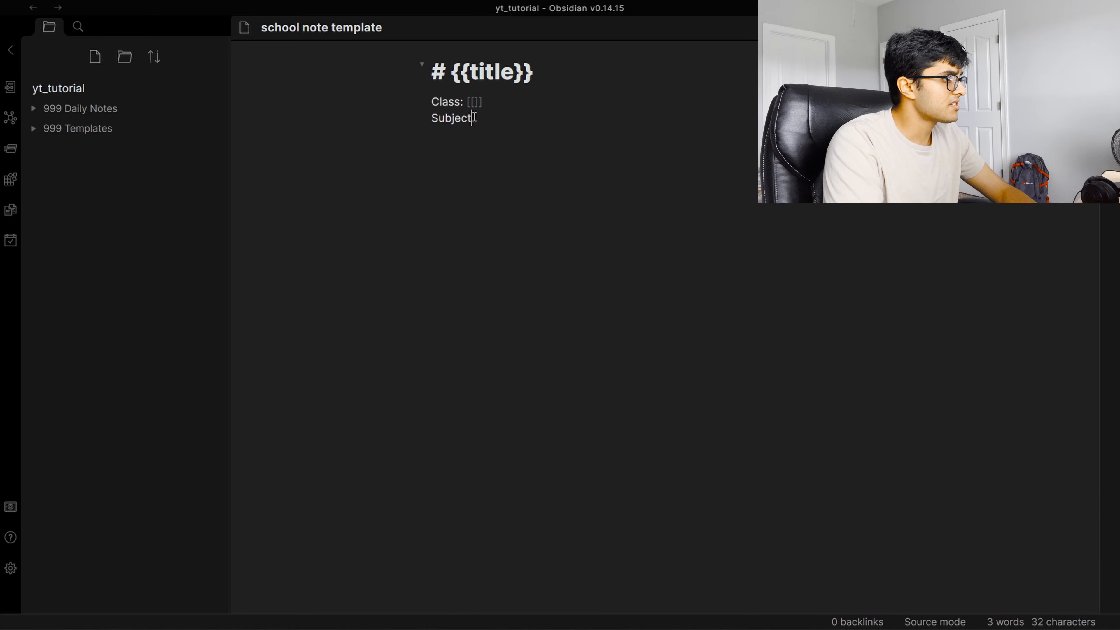
type(":")
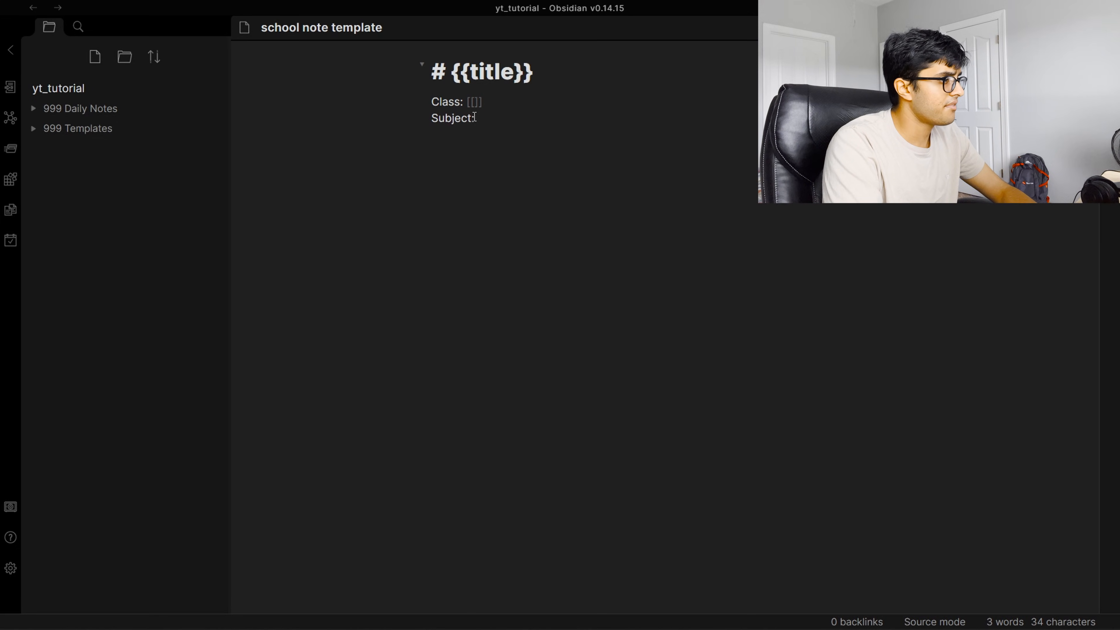
key("BackSpace")
key("BackSpace")
key("BackSpace")
key("BackSpace")
type("ect: # ")
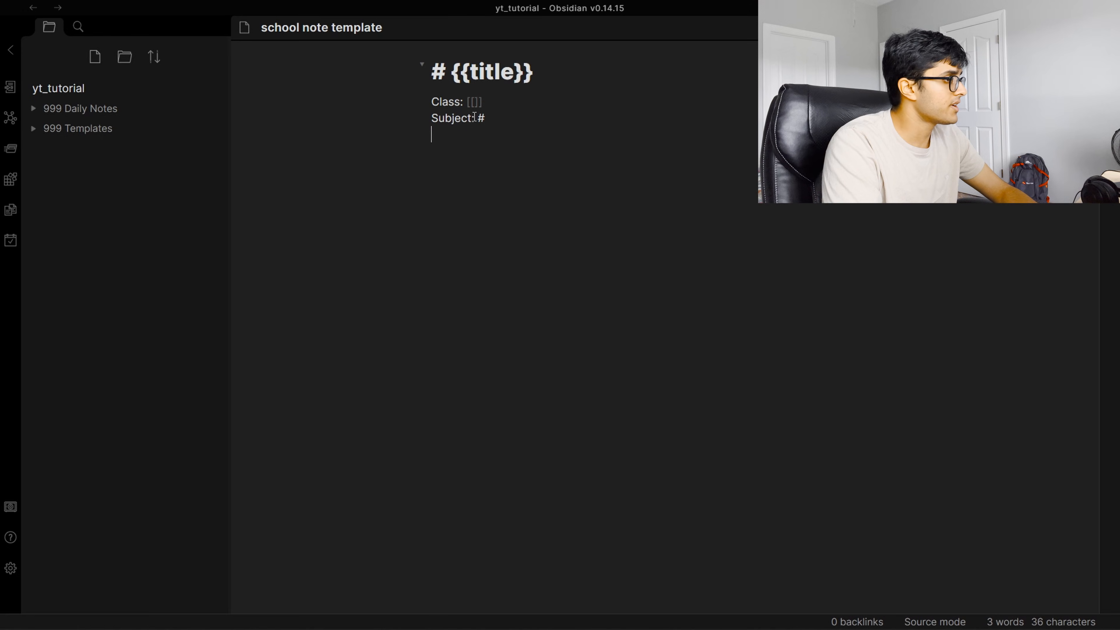
Step: Add a "Date: {{date}}" line and an empty "Teacher:" line below the Subject line
type("Date: {{")
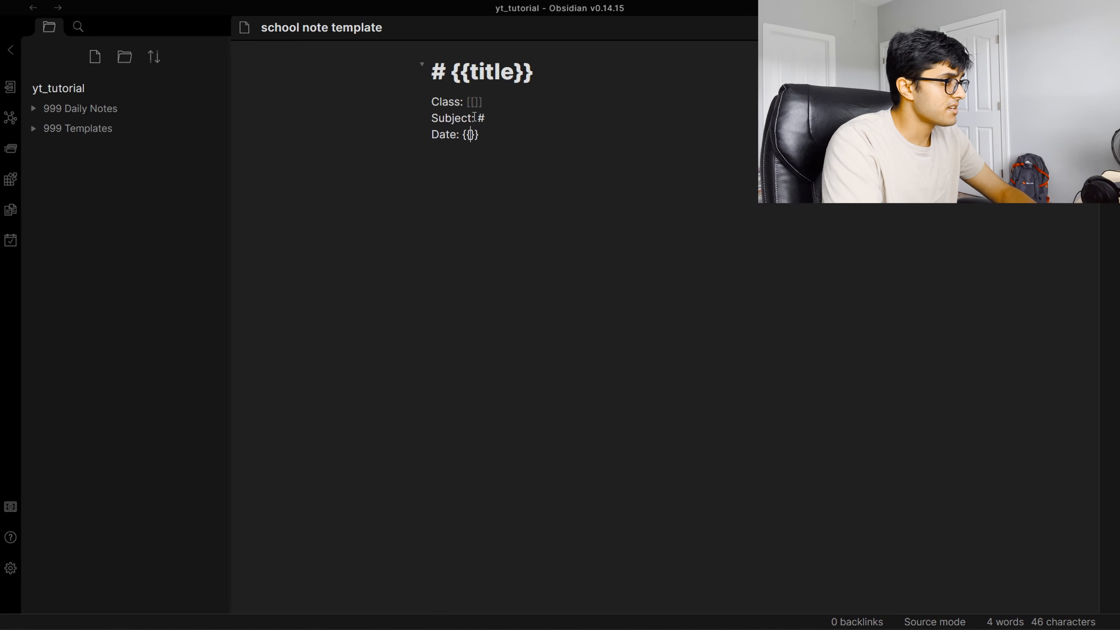
type("date")
key("End")
key("Return")
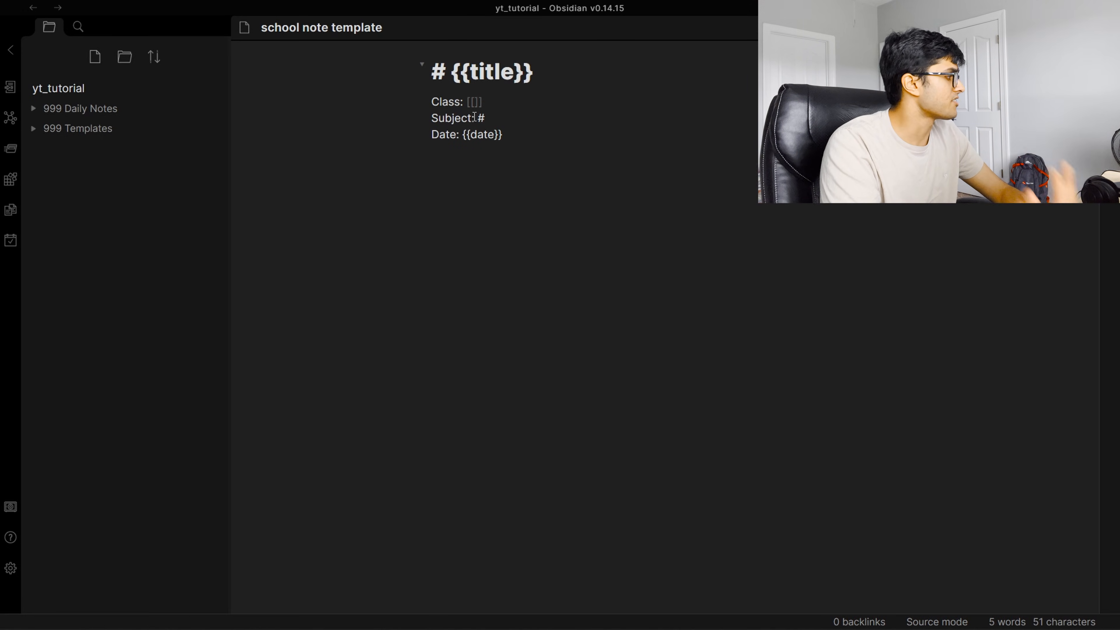
type("Teacher:")
key("Return")
type("T")
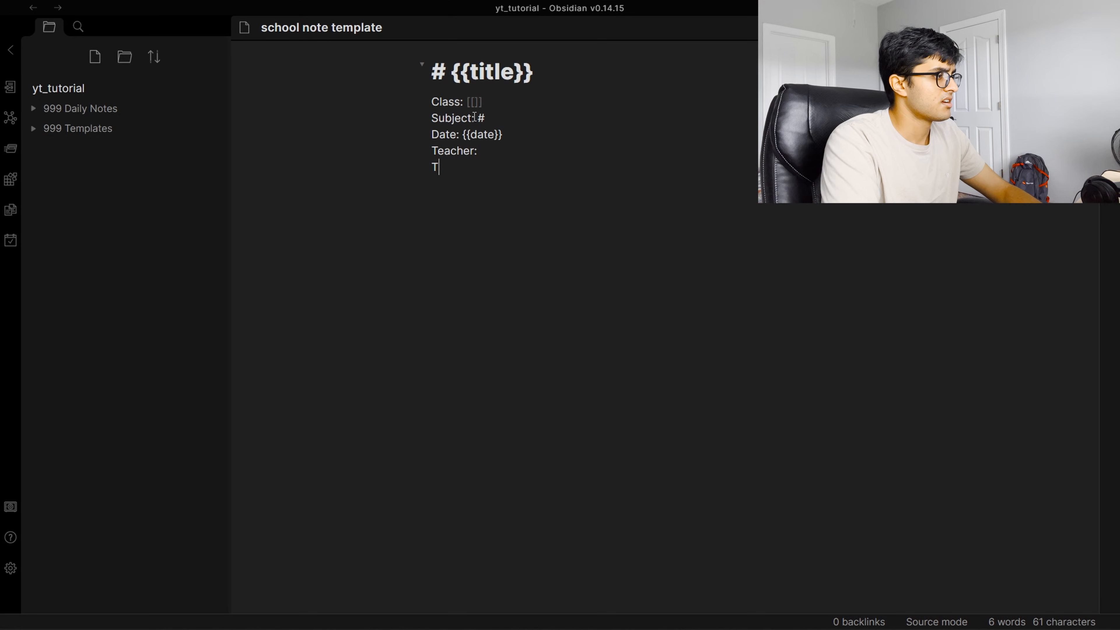
key("BackSpace")
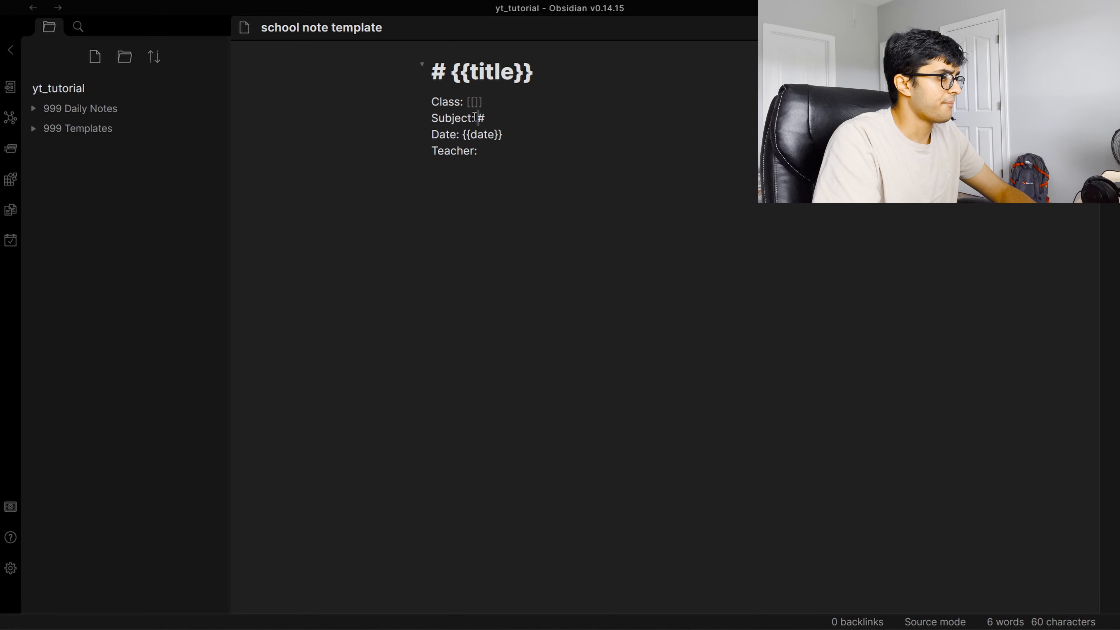
Step: Extend the Subject label to "Subject/Topics" and add a "Notes:" section below the Teacher line, separated by a blank line
left_click(473, 117)
type("/Topics")
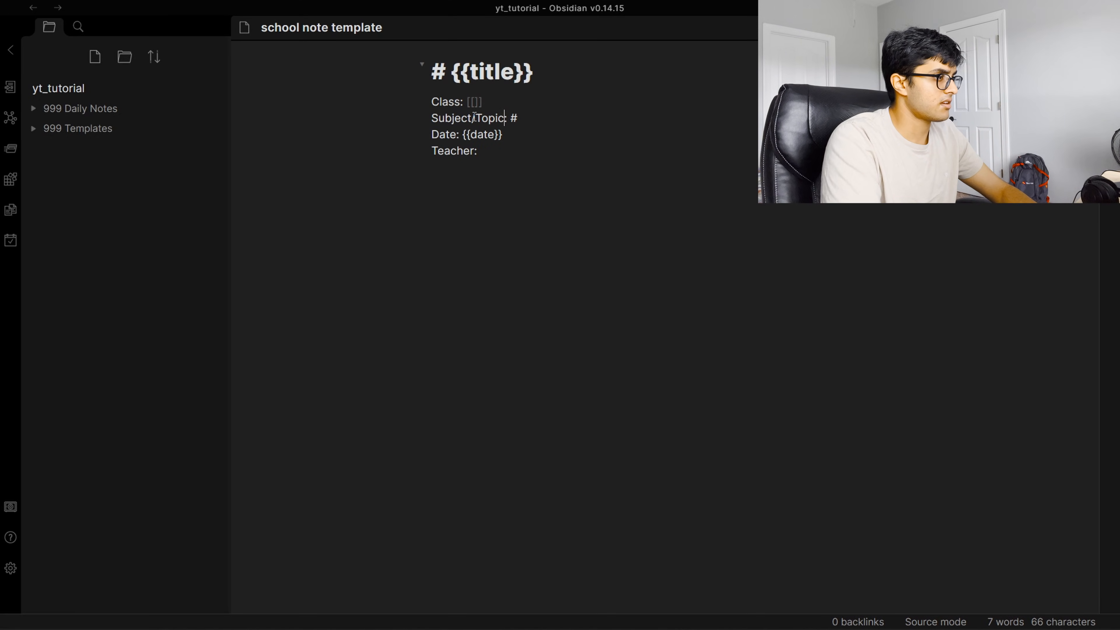
key("Down")
key("Down")
key("Down")
key("Return")
type("Notes:")
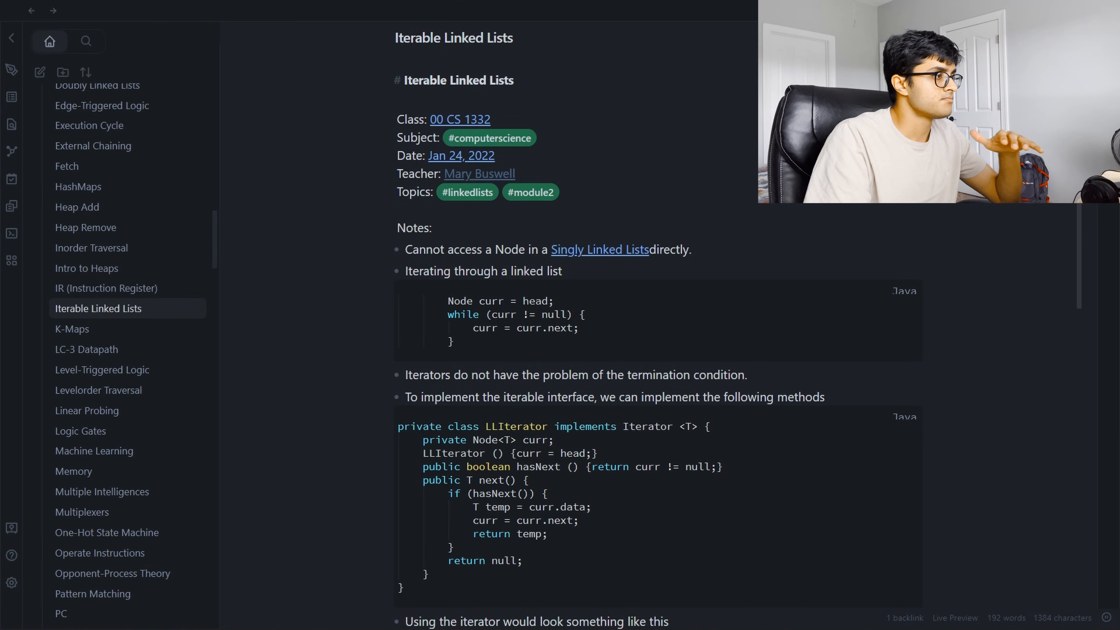
Step: Look through the finished Iterable Linked Lists note as an example of the school note layout
left_click_drag(1078, 208, 1111, 249)
scroll(1112, 249, "up", 3)
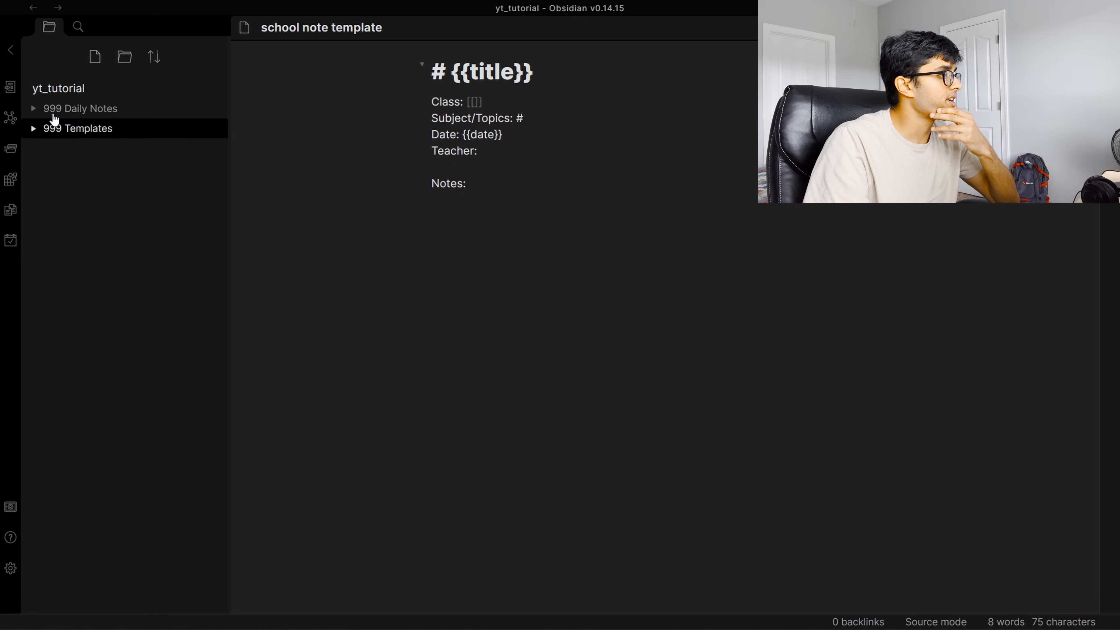
Step: Expand the 999 Templates folder to view the templates it contains
left_click(72, 109)
left_click(75, 109)
left_click(85, 137)
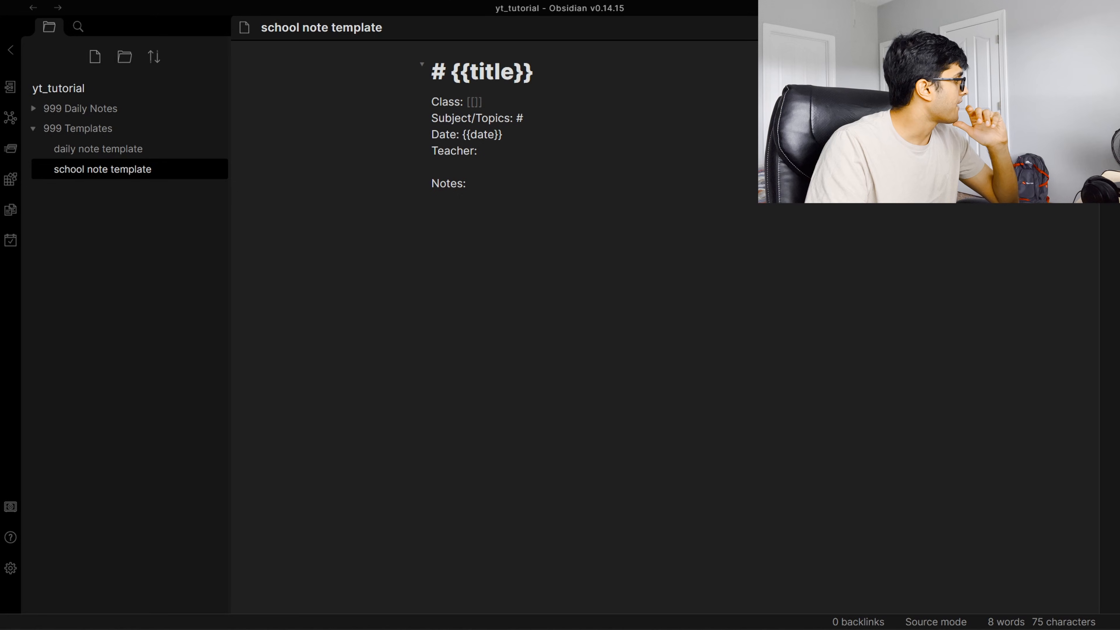
left_click(99, 65)
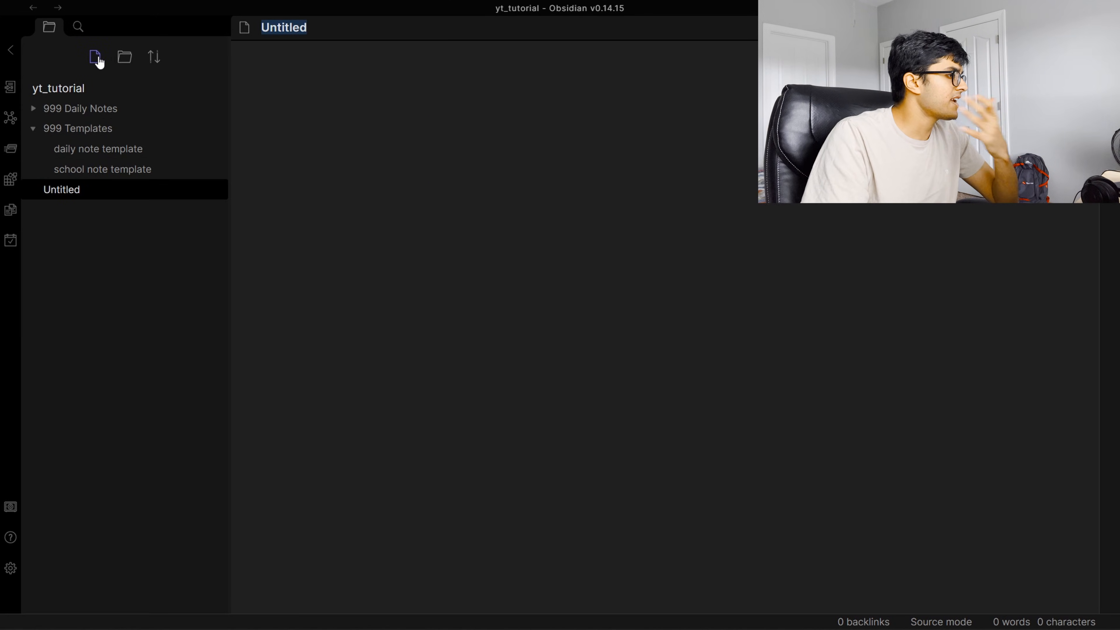
right_click(91, 197)
left_click(185, 399)
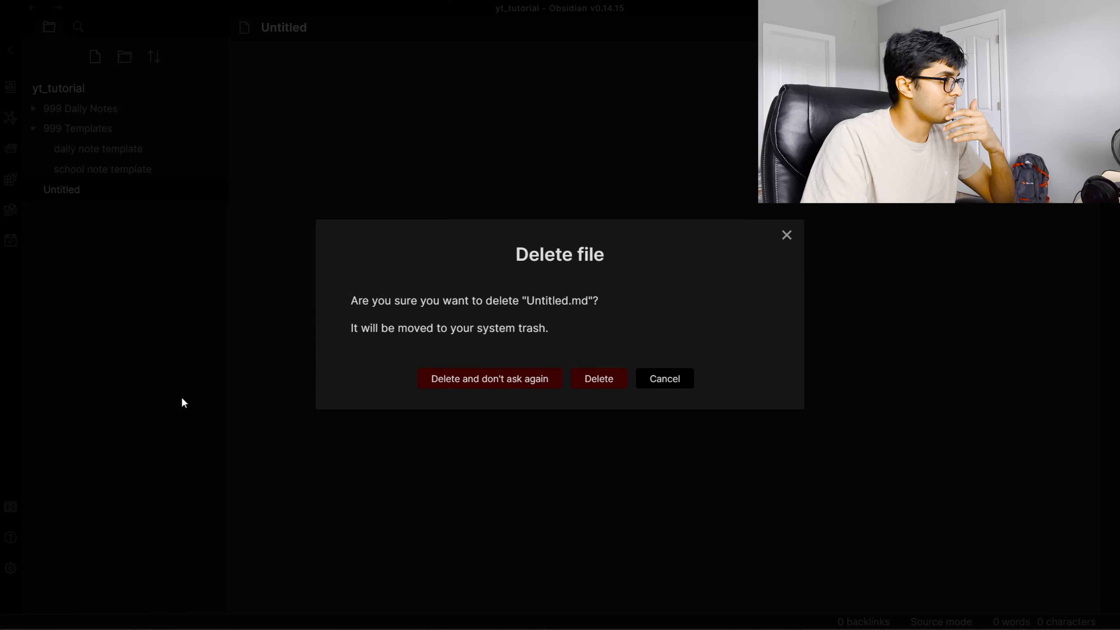
left_click(607, 382)
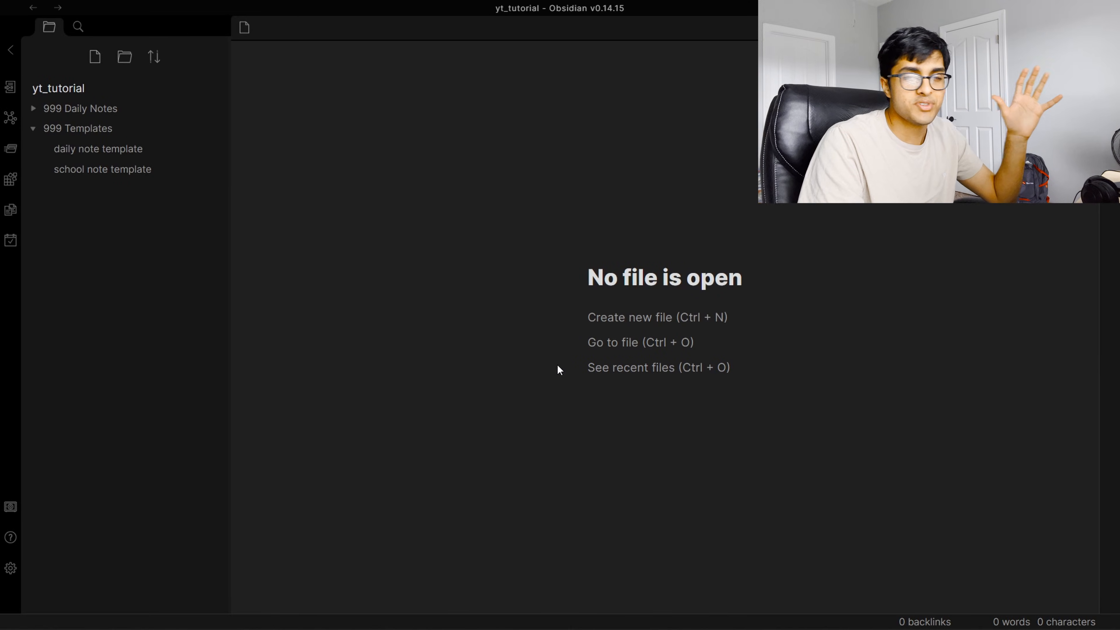
left_click(128, 130)
left_click(128, 131)
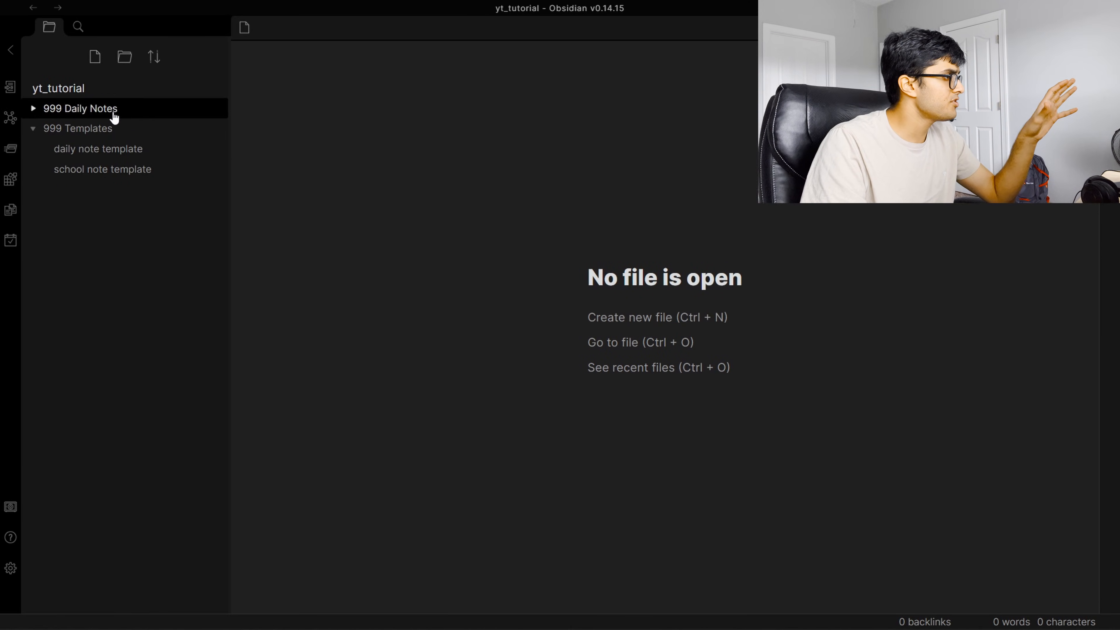
Step: Create a note named "literature note template" and move it into the 999 Templates folder
left_click(95, 57)
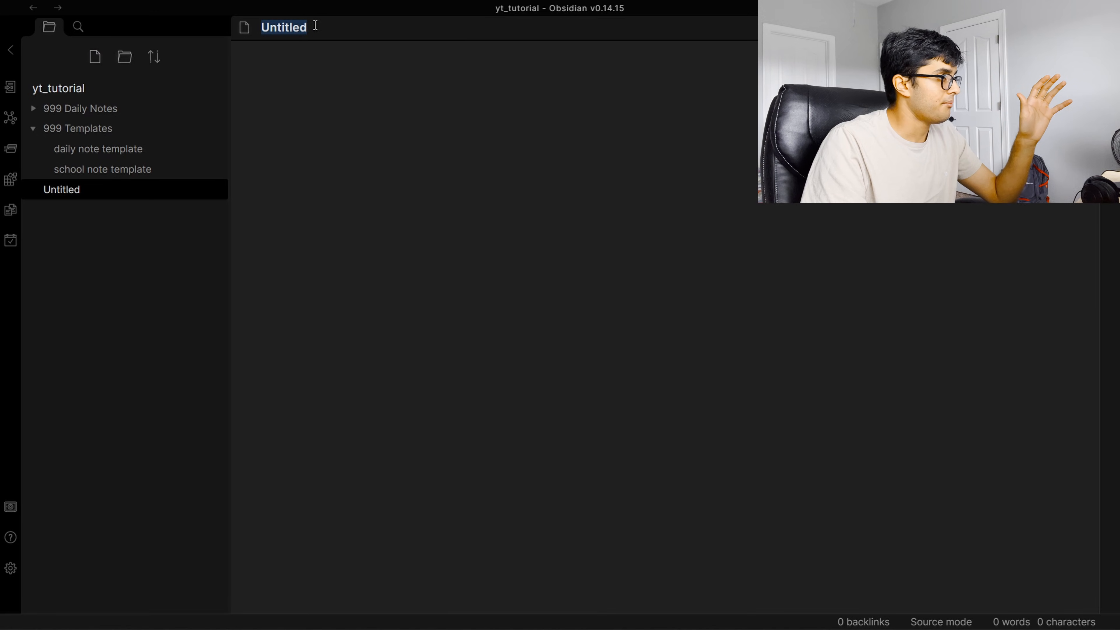
type("litera")
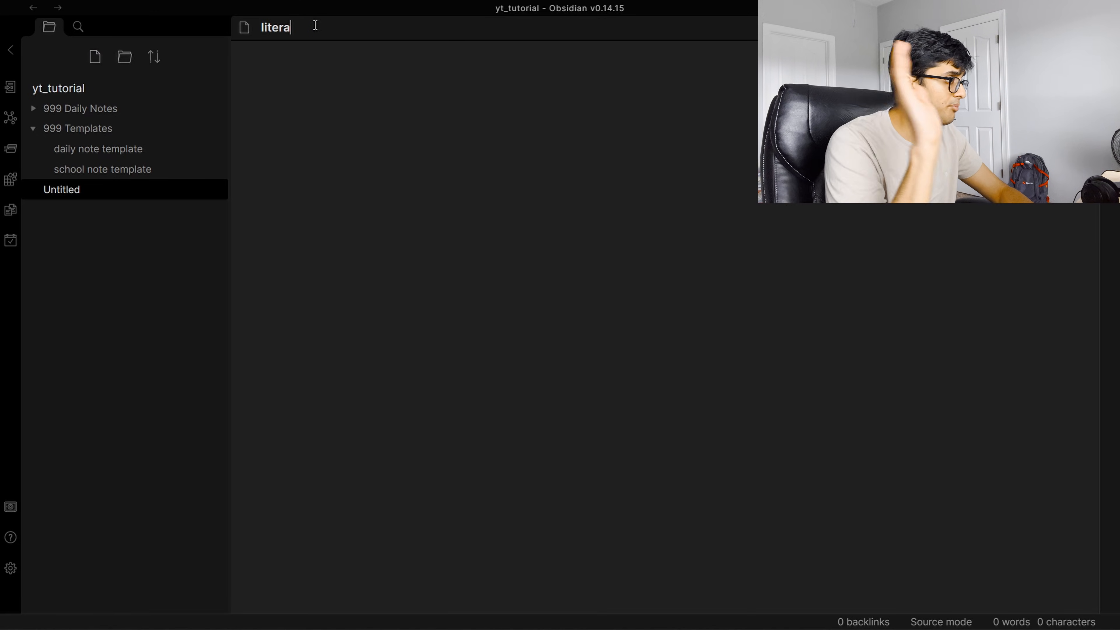
type("ture note template")
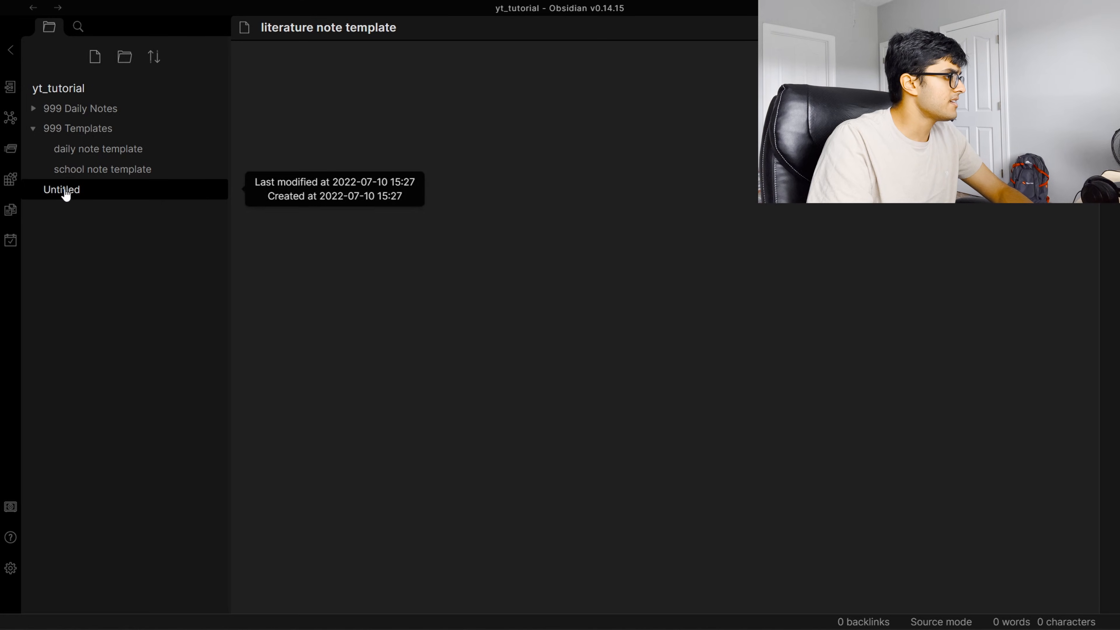
left_click_drag(64, 190, 106, 127)
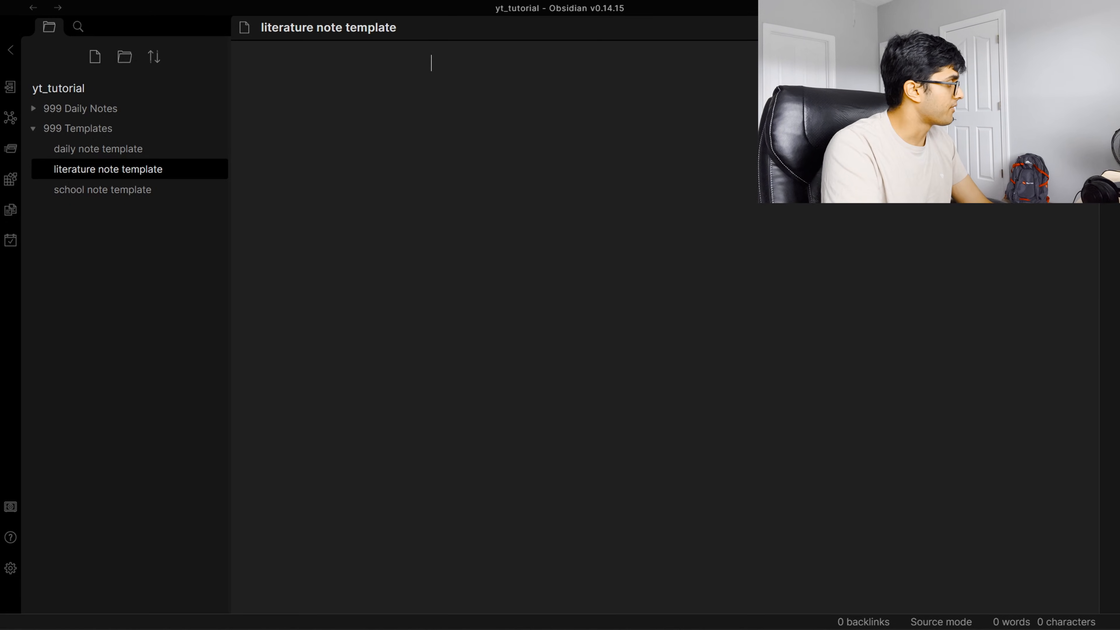
Step: Add empty "Author:", "Type:", "Topics:" and "Link:" lines to the literature note template
type("Author:")
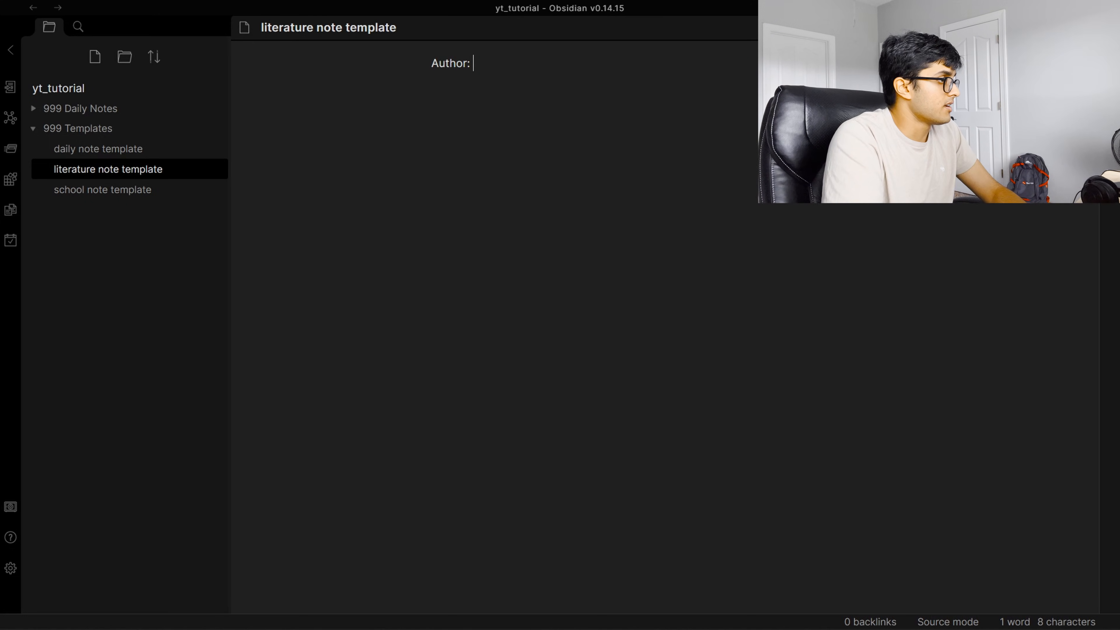
key("Return")
type("Type:")
key("Return")
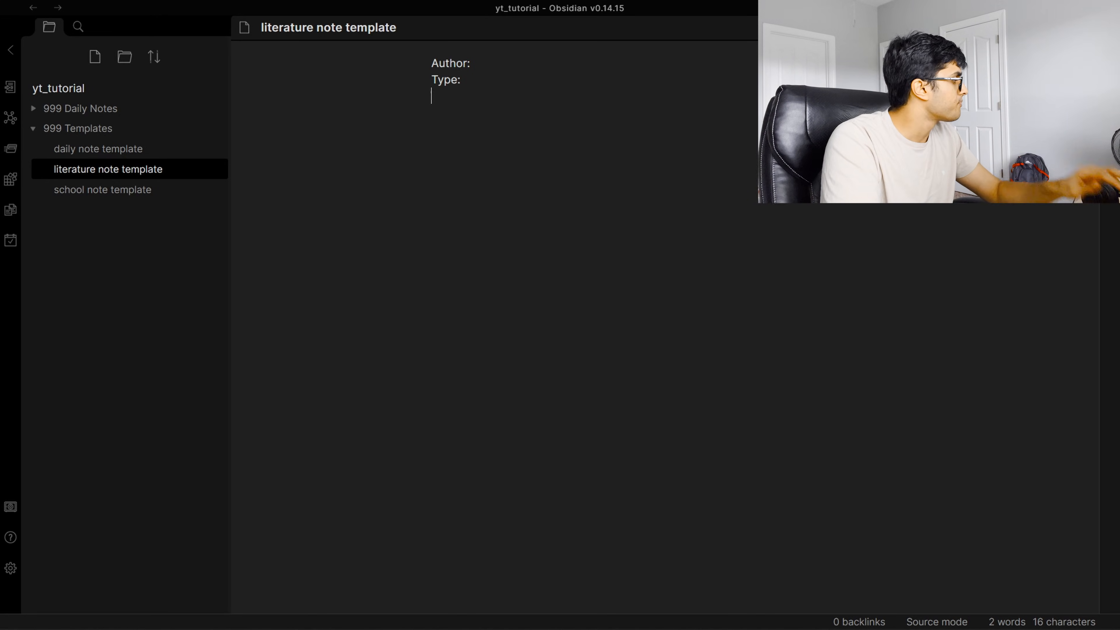
type("Ke")
key("BackSpace")
key("BackSpace")
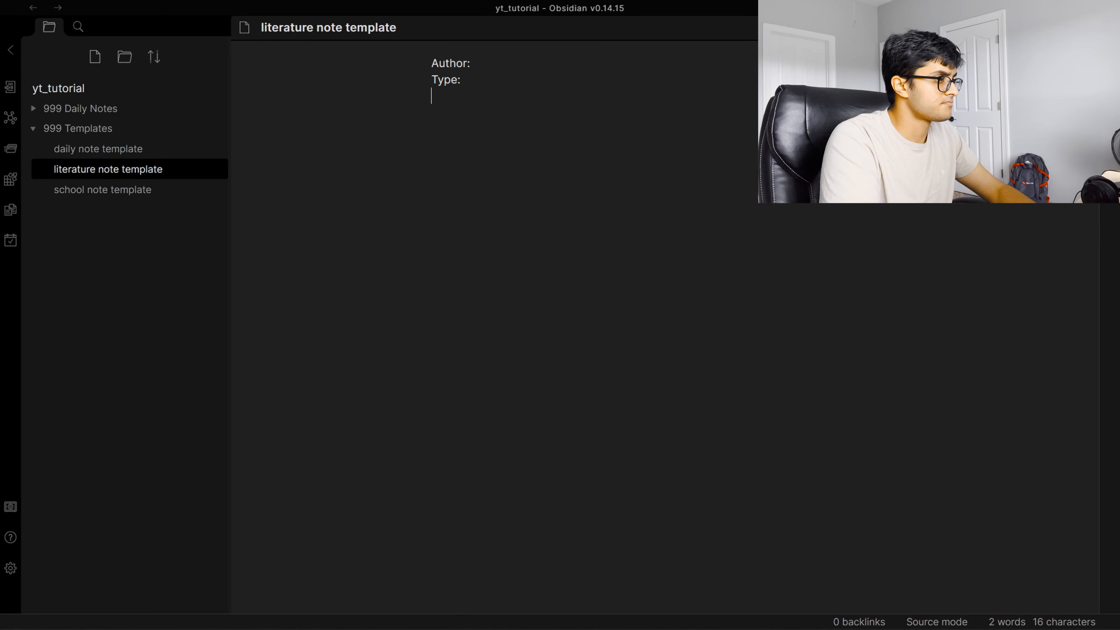
type("Topics:")
key("Return")
type("Link:")
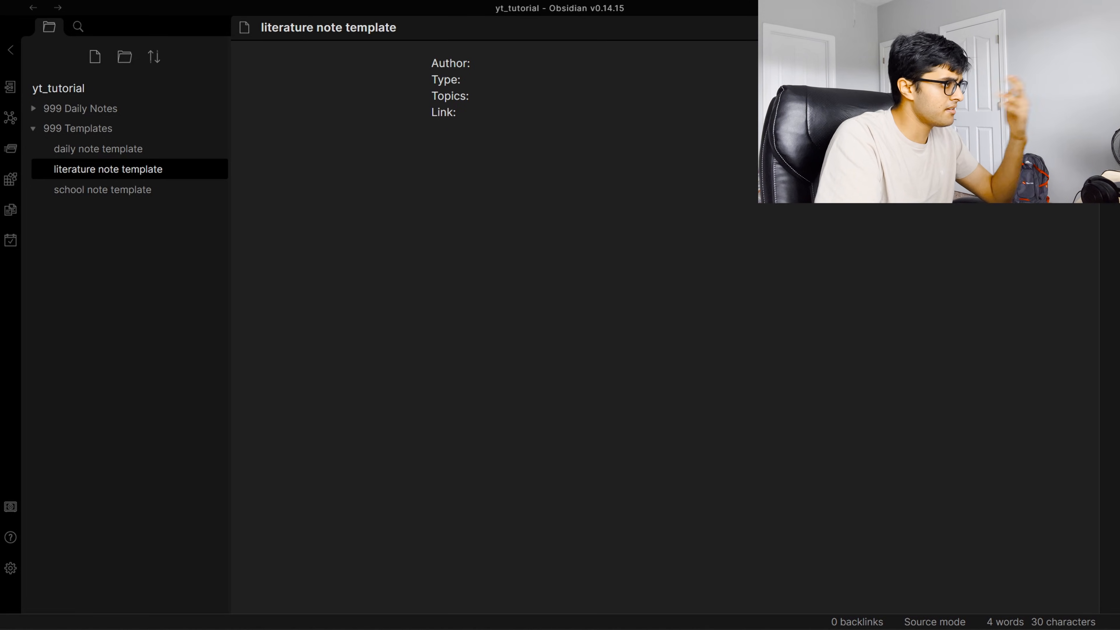
Step: Add a "# {{title}}" heading to the literature note template and move it above the Author line
key("Return")
key("Return")
type("# {{title}}")
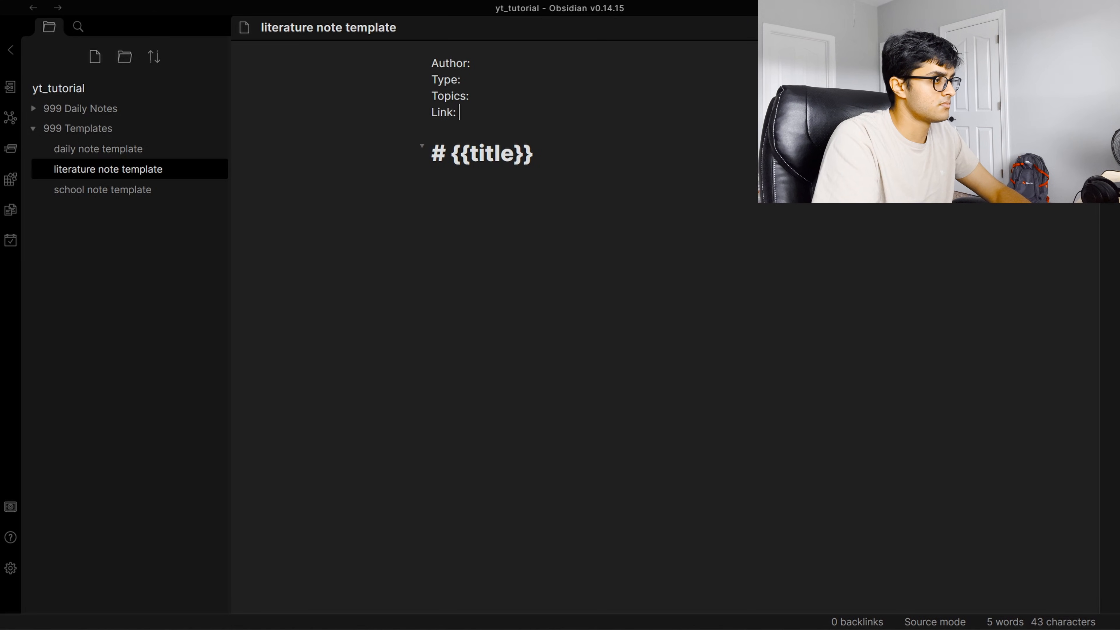
left_click_drag(532, 159, 431, 154)
key("ctrl+c")
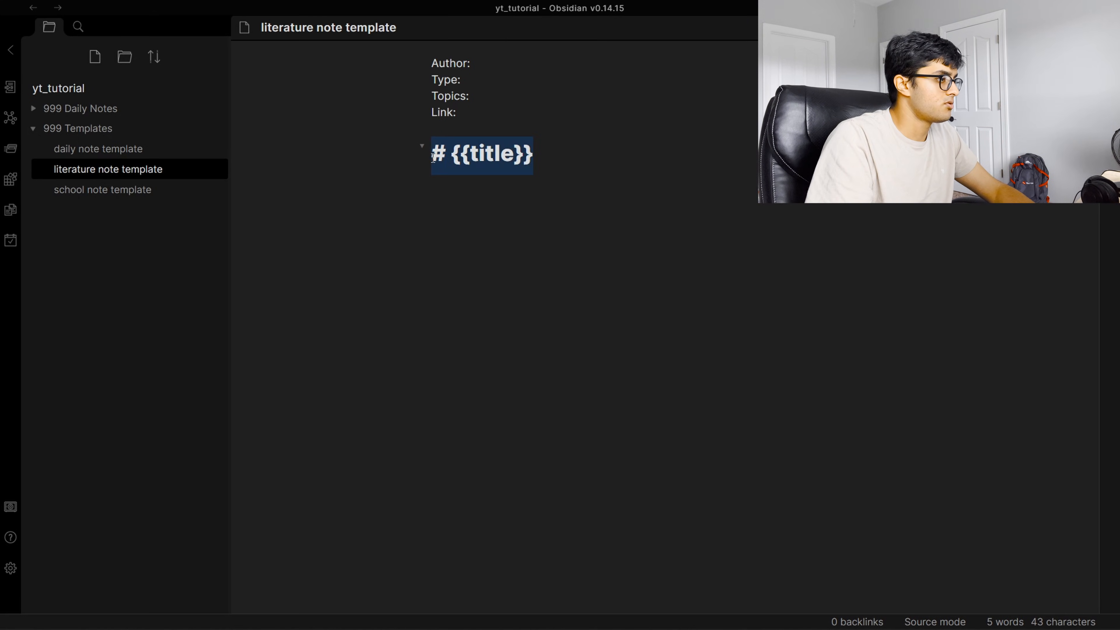
key("BackSpace")
left_click(435, 66)
key("Return")
key("Up")
key("ctrl+v")
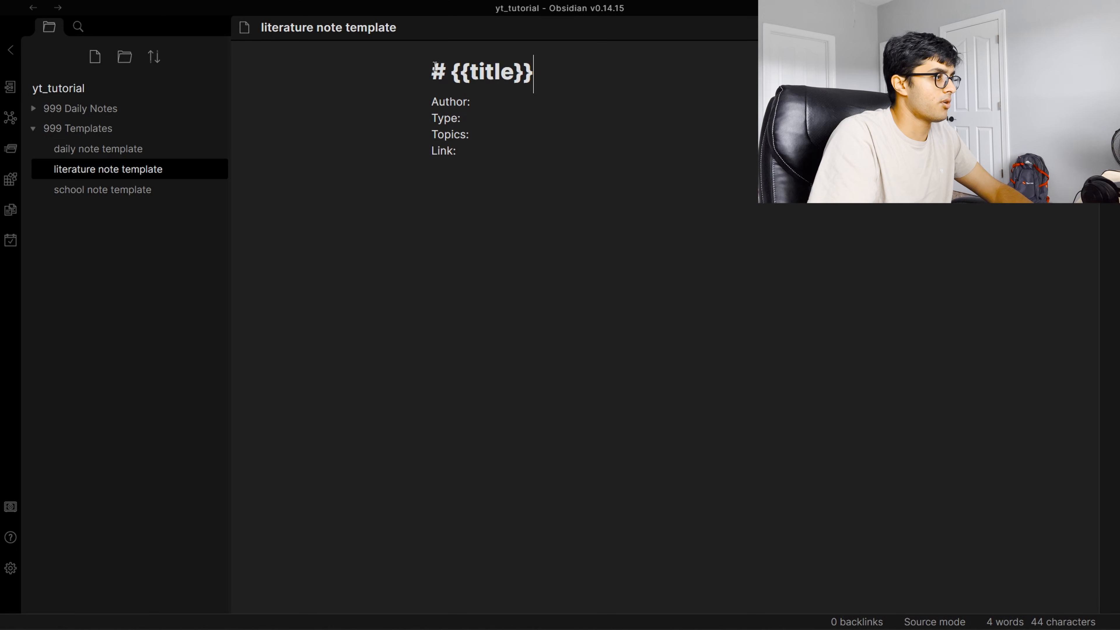
key("Down")
key("Return")
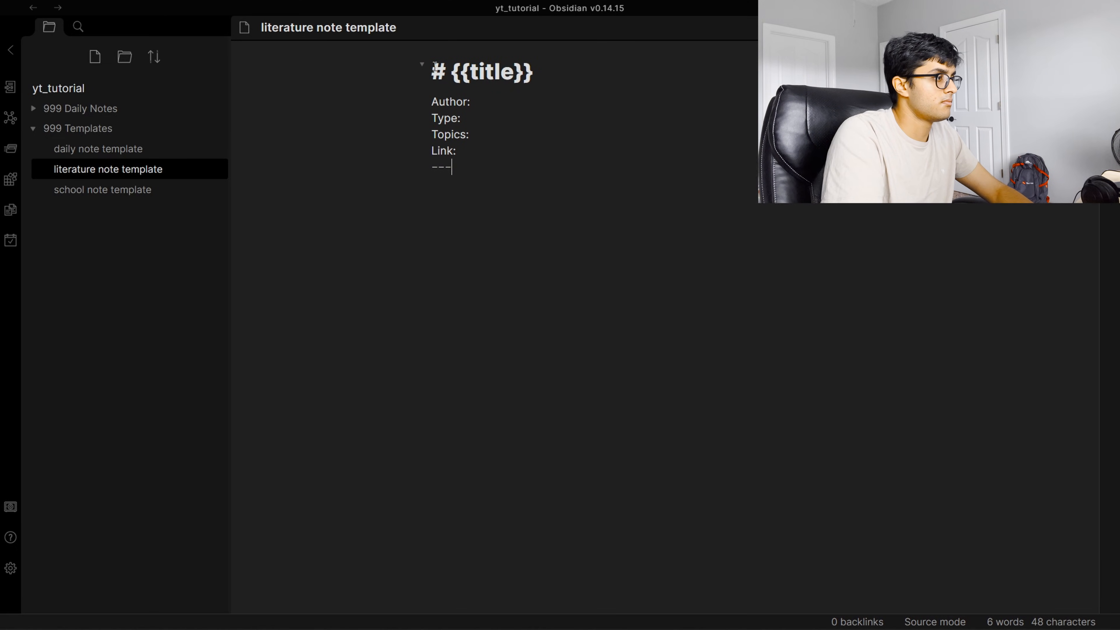
type("---")
key("Return")
key("BackSpace")
key("BackSpace")
key("BackSpace")
key("BackSpace")
key("BackSpace")
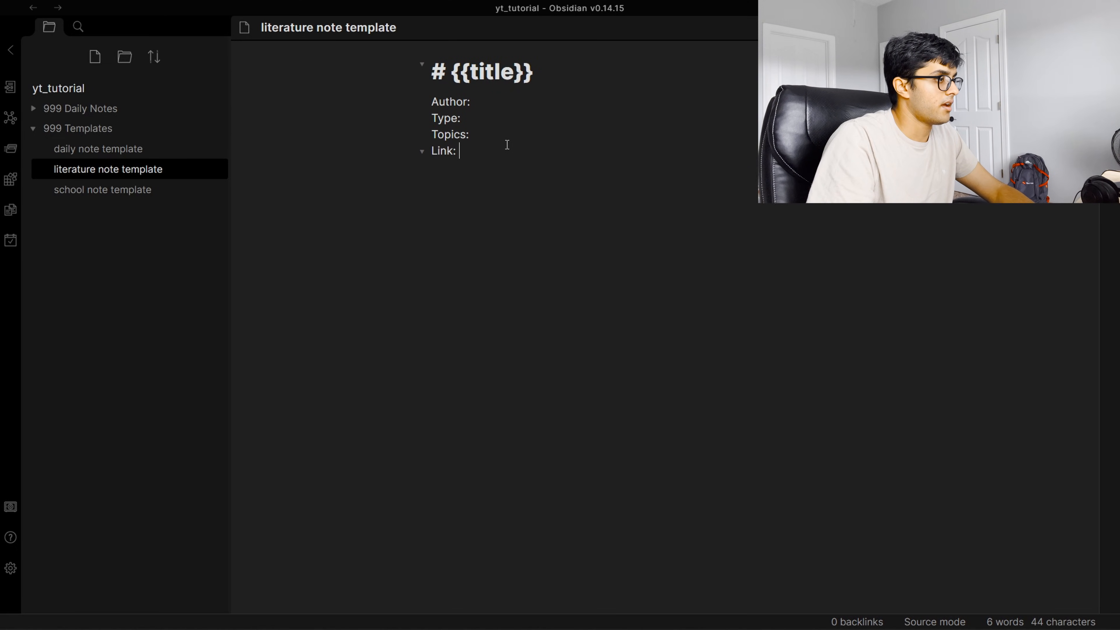
Step: Add a "---" divider below the Link line, separated by a blank line, and check it in reading view
key("Return")
type("---")
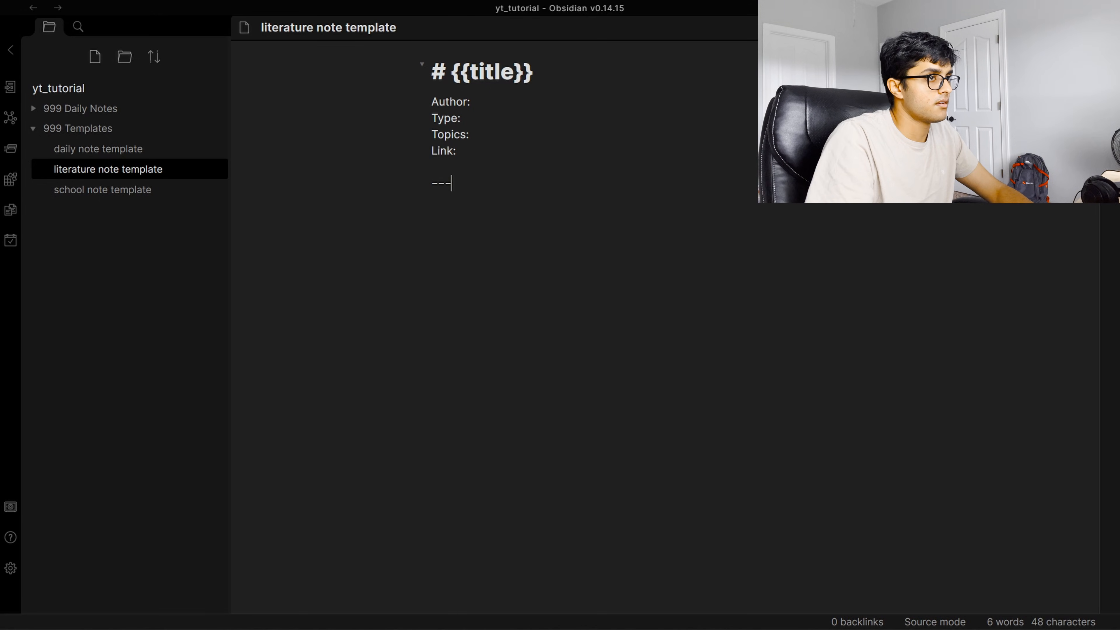
key("ctrl+e")
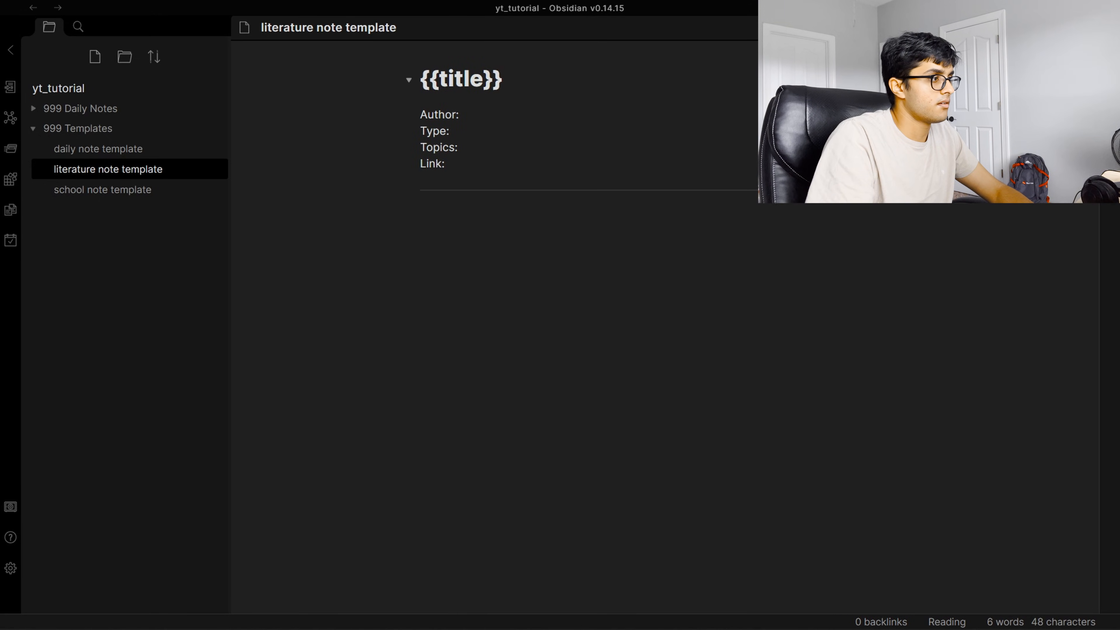
key("ctrl+e")
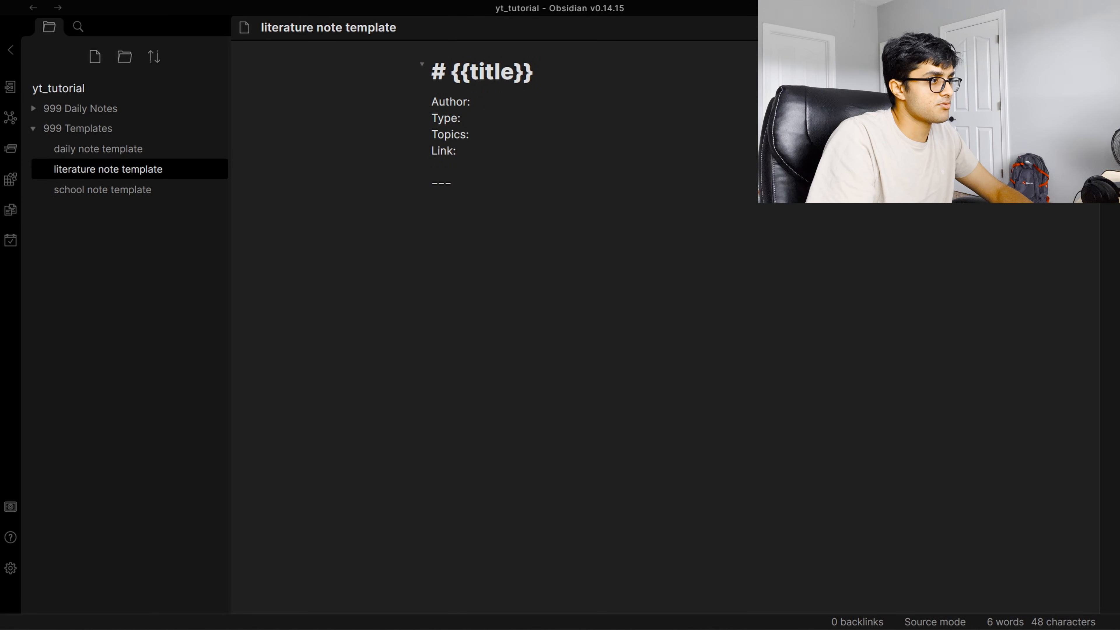
triple_click(466, 181)
left_click(545, 195)
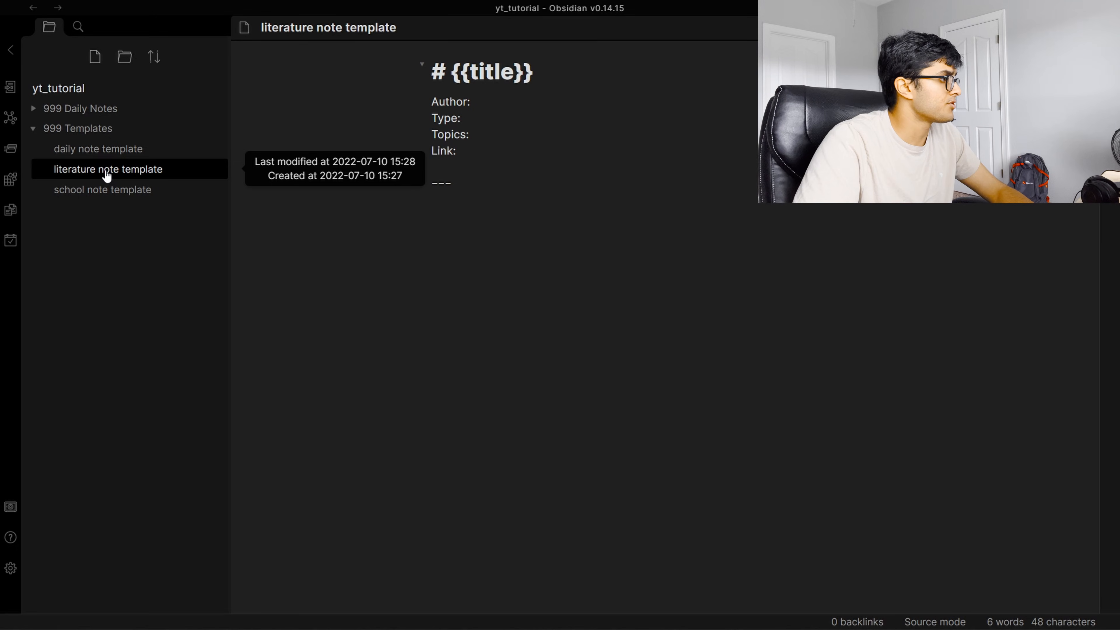
Step: Open the school note template and tile its window beside the browser's Rust book page, with the book's chapter list hidden
left_click(131, 186)
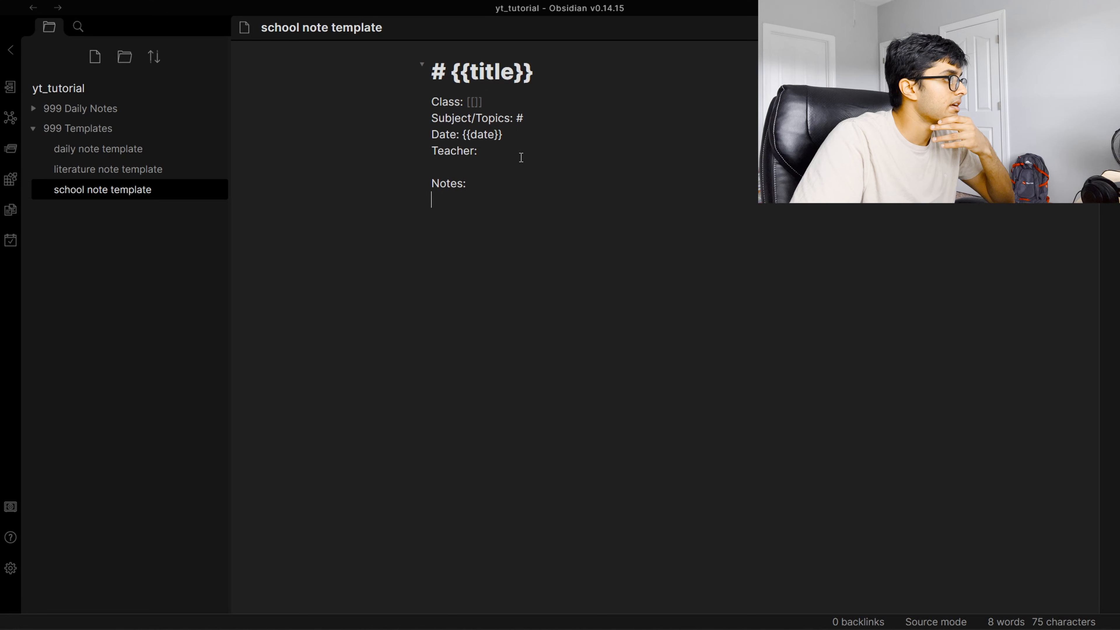
left_click_drag(434, 17, 1119, 185)
left_click(319, 336)
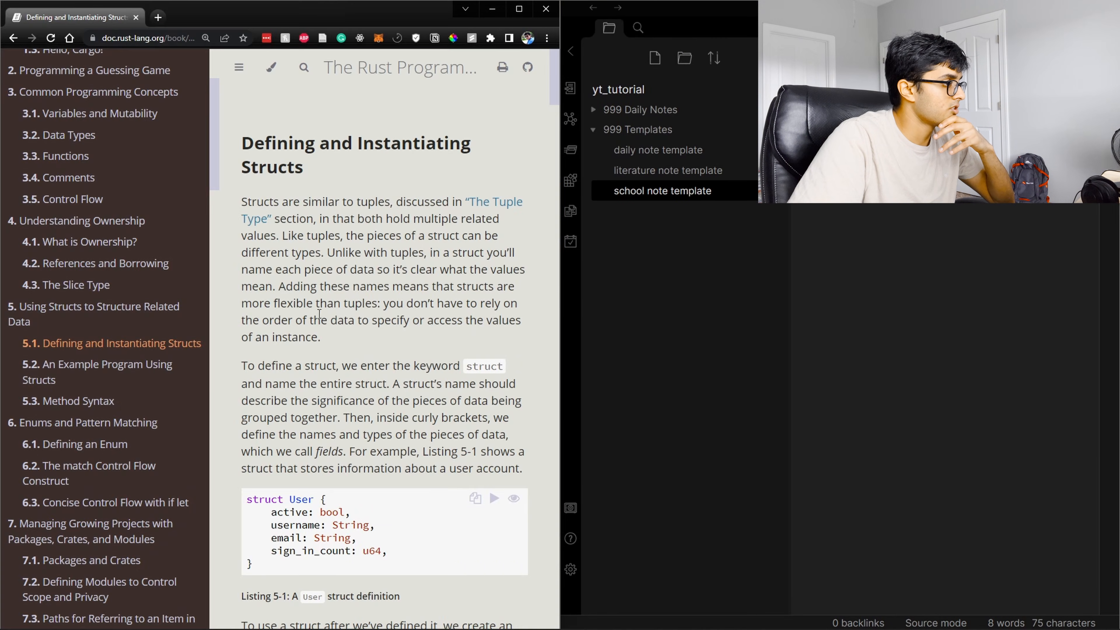
left_click(241, 74)
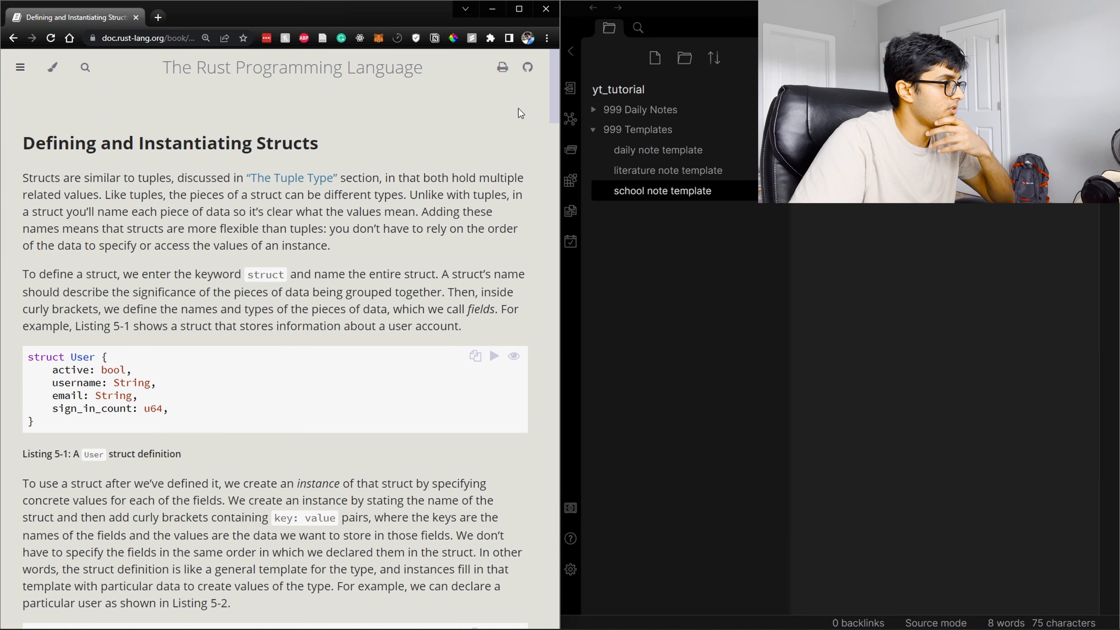
mouse_move(553, 91)
left_mouse_down()
mouse_move(557, 107)
mouse_move(559, 91)
left_mouse_up()
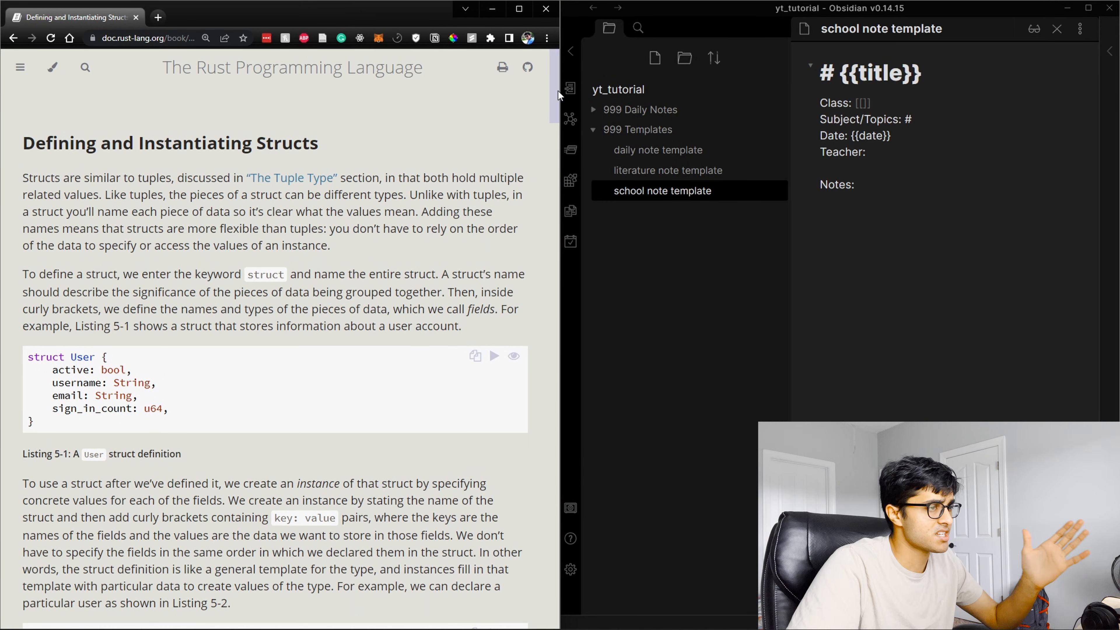
left_click(571, 52)
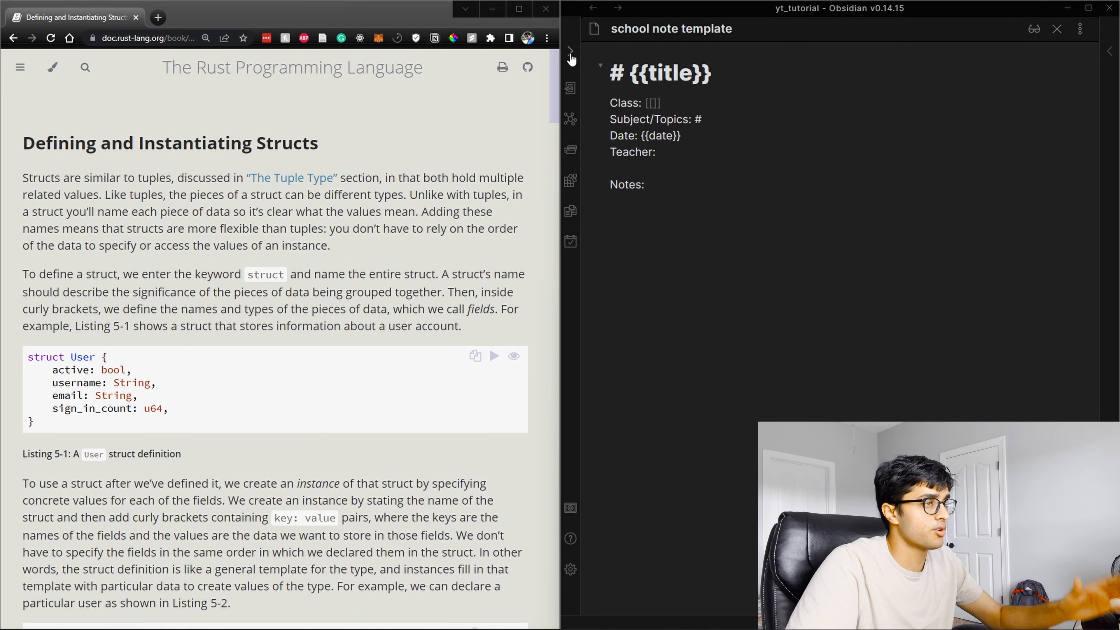
left_click(649, 214)
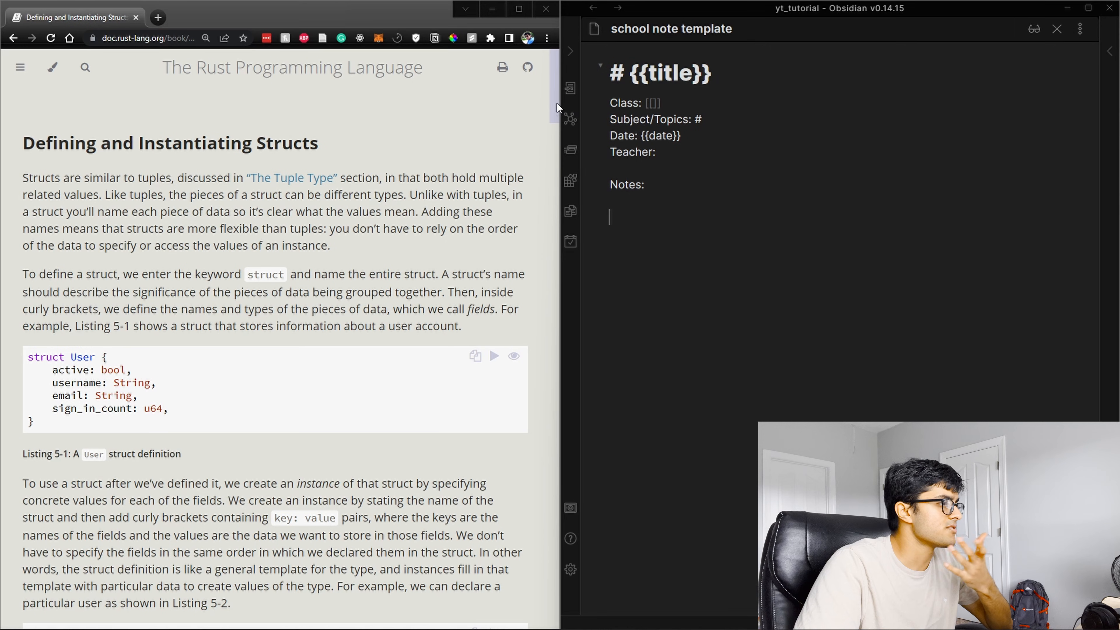
mouse_move(553, 100)
left_mouse_down()
mouse_move(551, 113)
mouse_move(541, 91)
left_mouse_up()
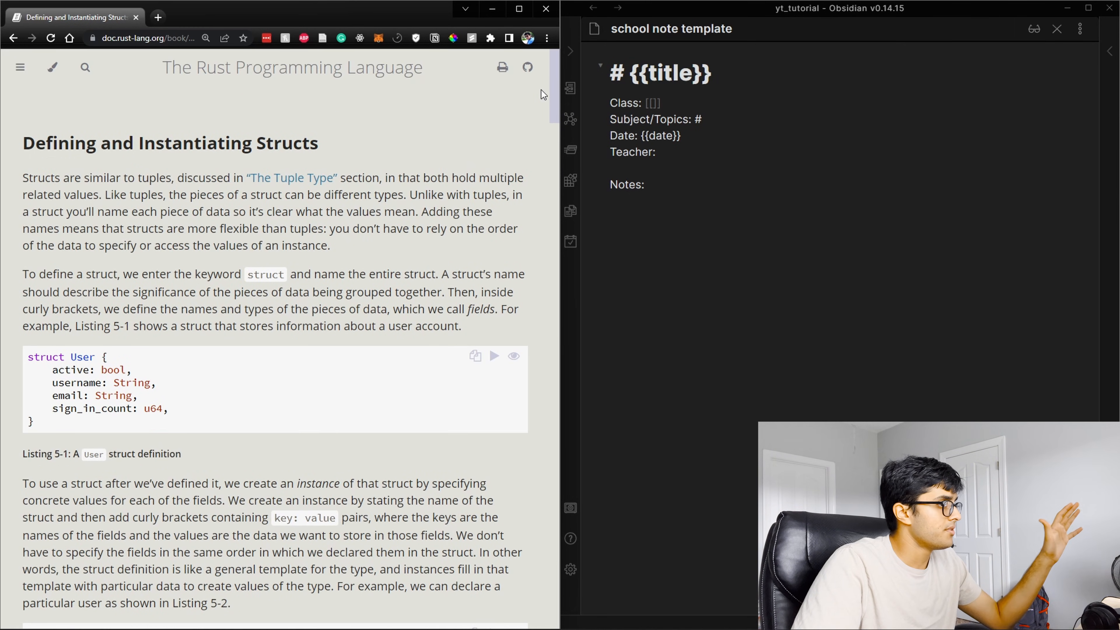
left_click(652, 102)
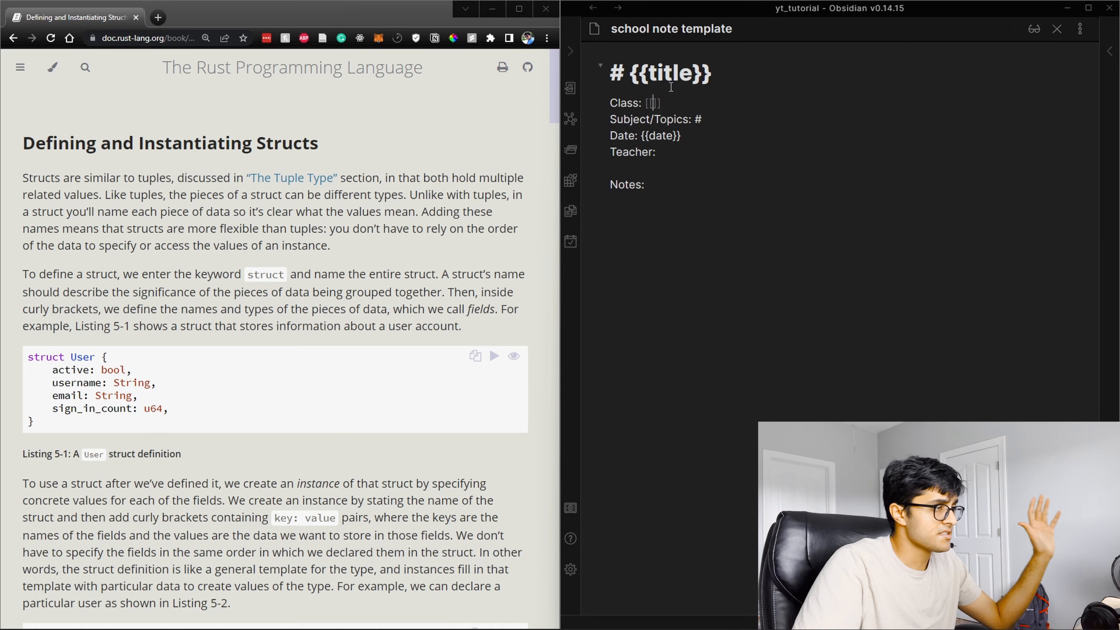
left_click(570, 49)
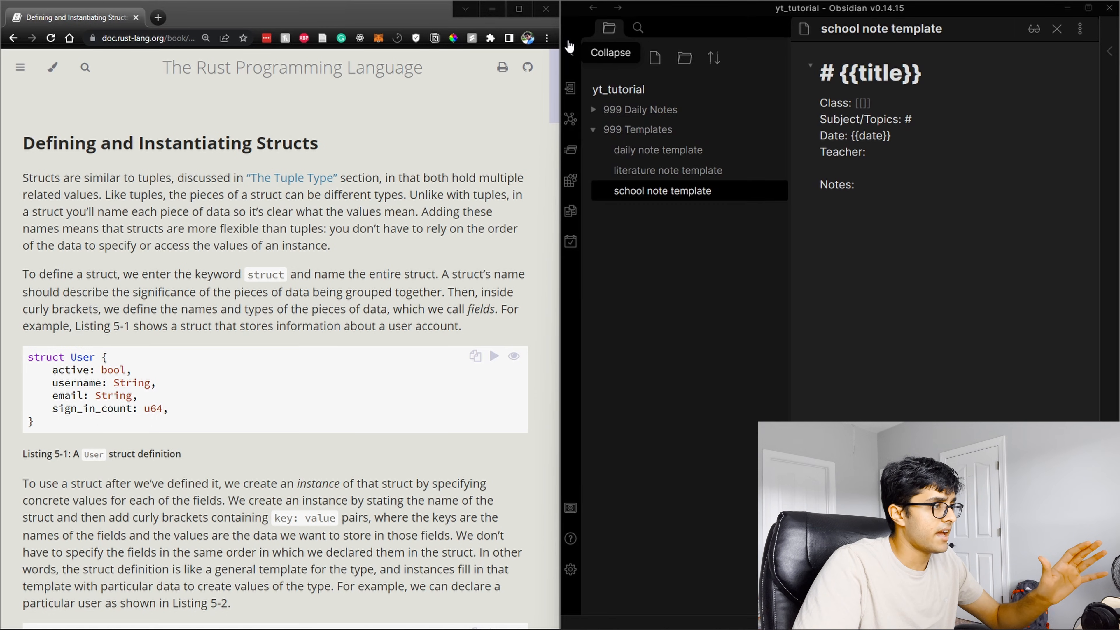
Step: Collapse the 999 Templates folder in the vault's file list
left_click(626, 129)
Step: Try inserting the school note template below the Teacher line of the open note, and undo the insertion
left_click(886, 163)
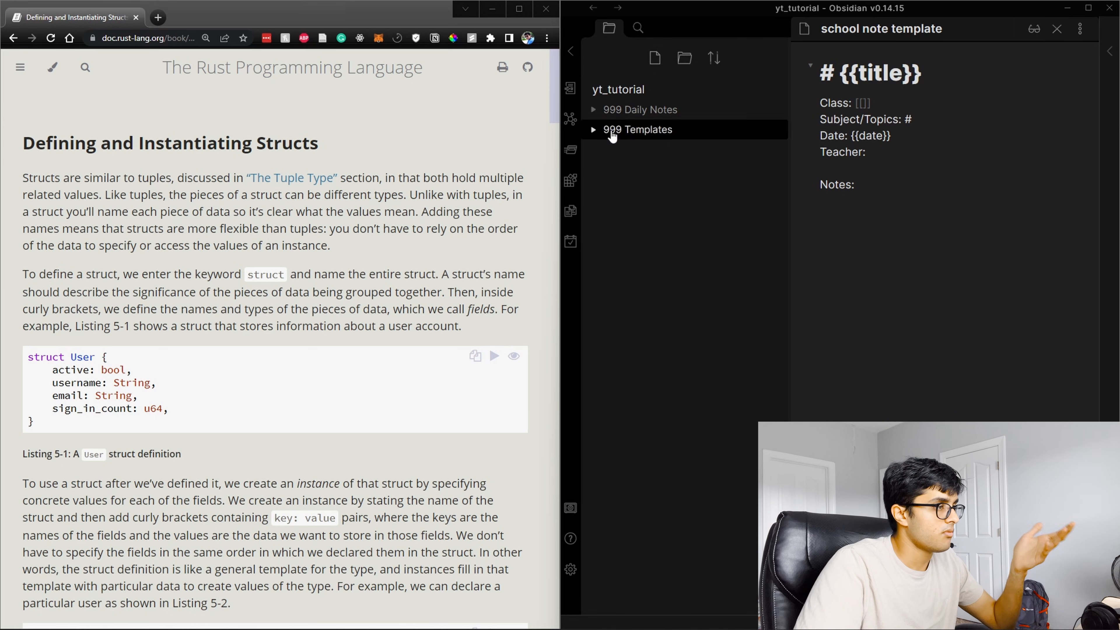
left_click(570, 211)
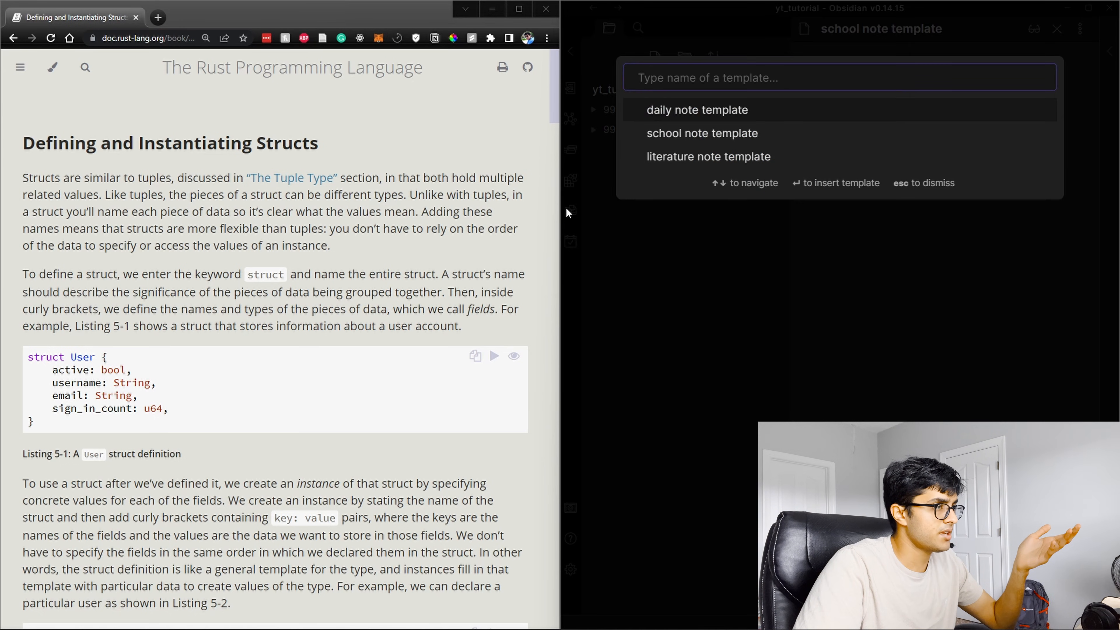
left_click(725, 133)
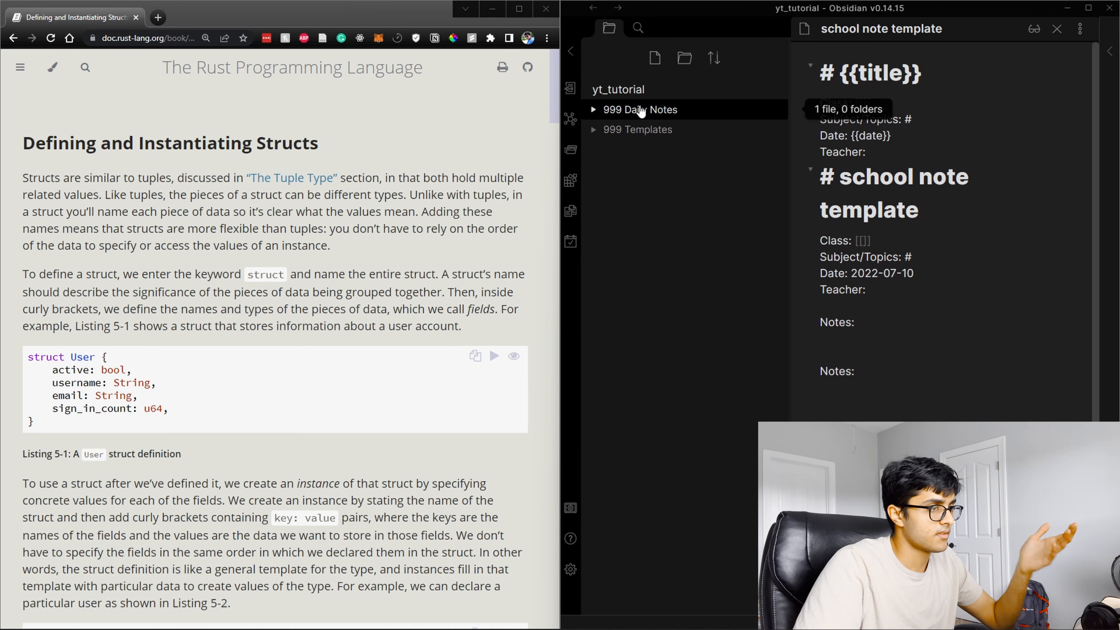
key("ctrl+z")
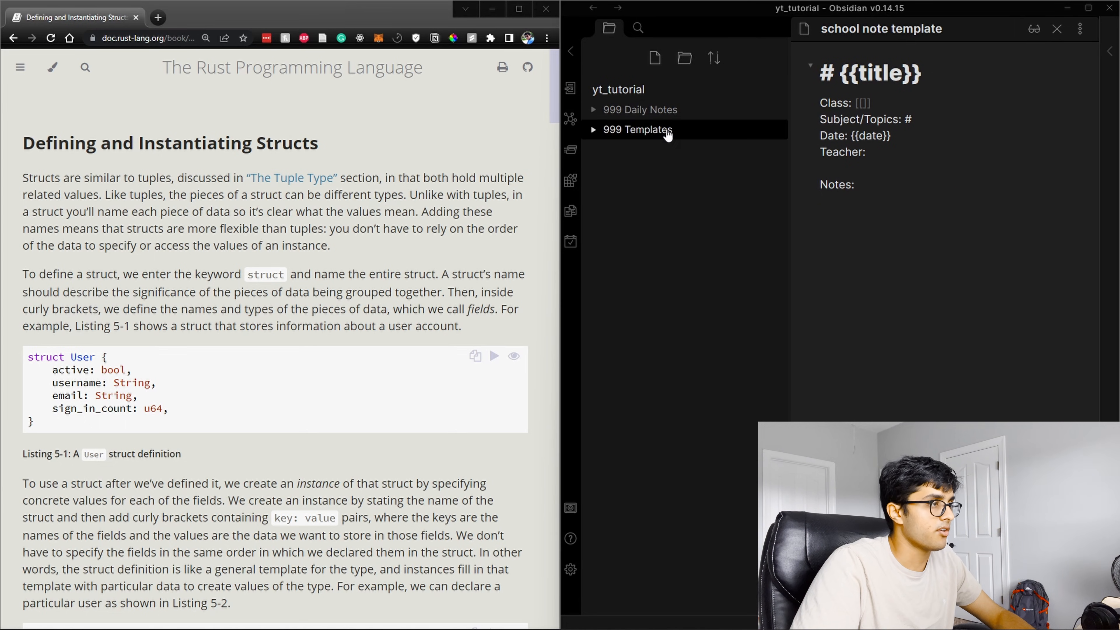
Step: Create a new folder named "999 School" in the vault
left_click(688, 62)
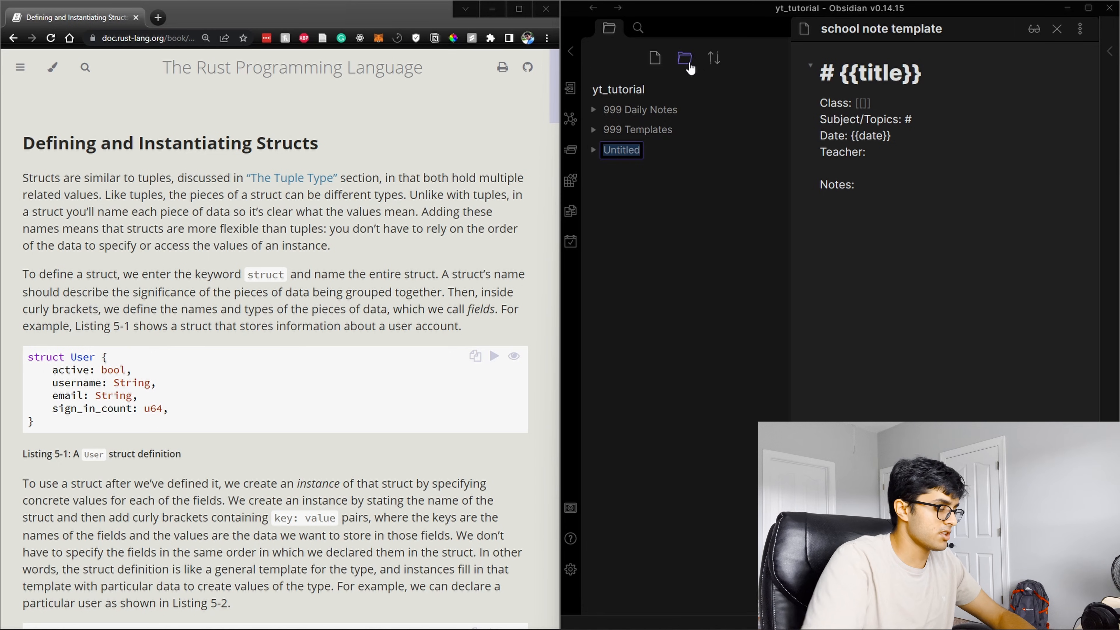
type("999 School")
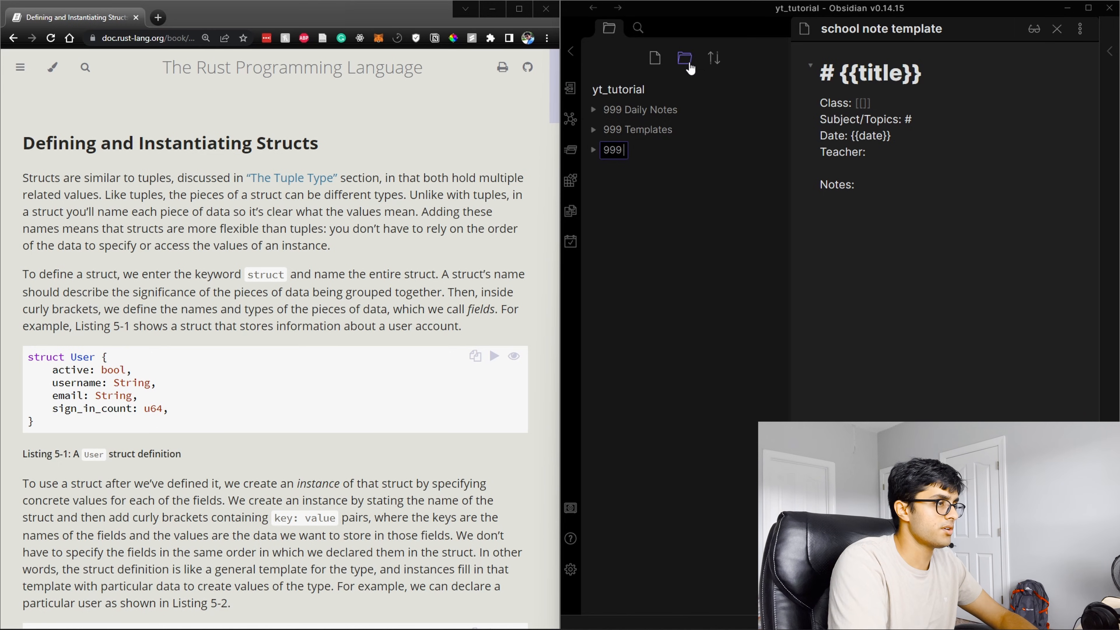
key("Return")
Step: Create a new note in the vault and insert the school note template into it
left_click(631, 129)
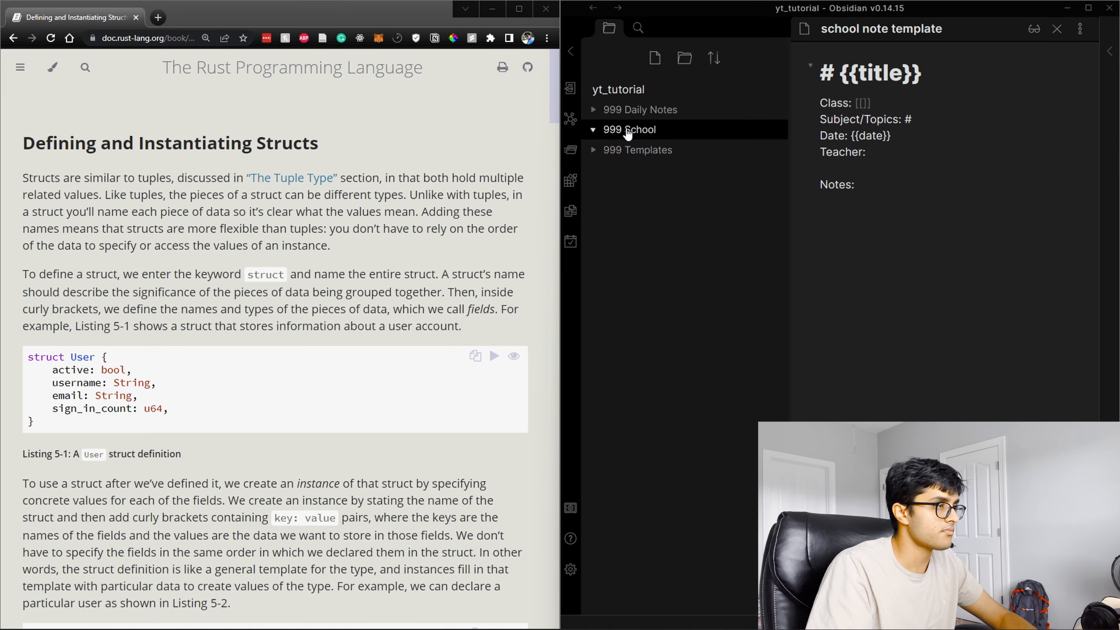
left_click(655, 58)
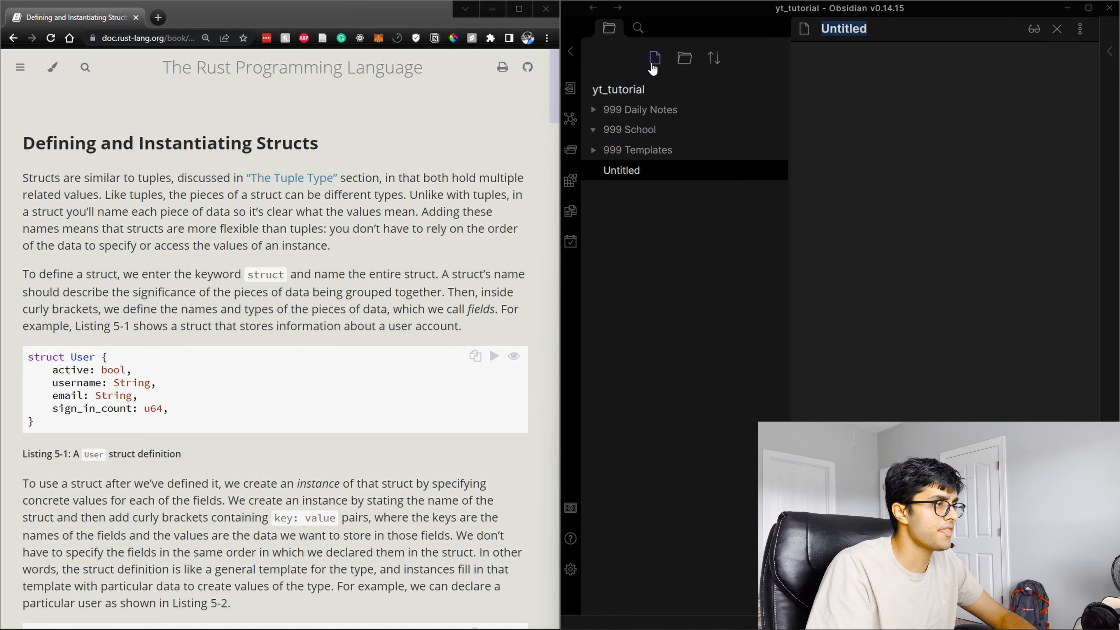
left_click(570, 211)
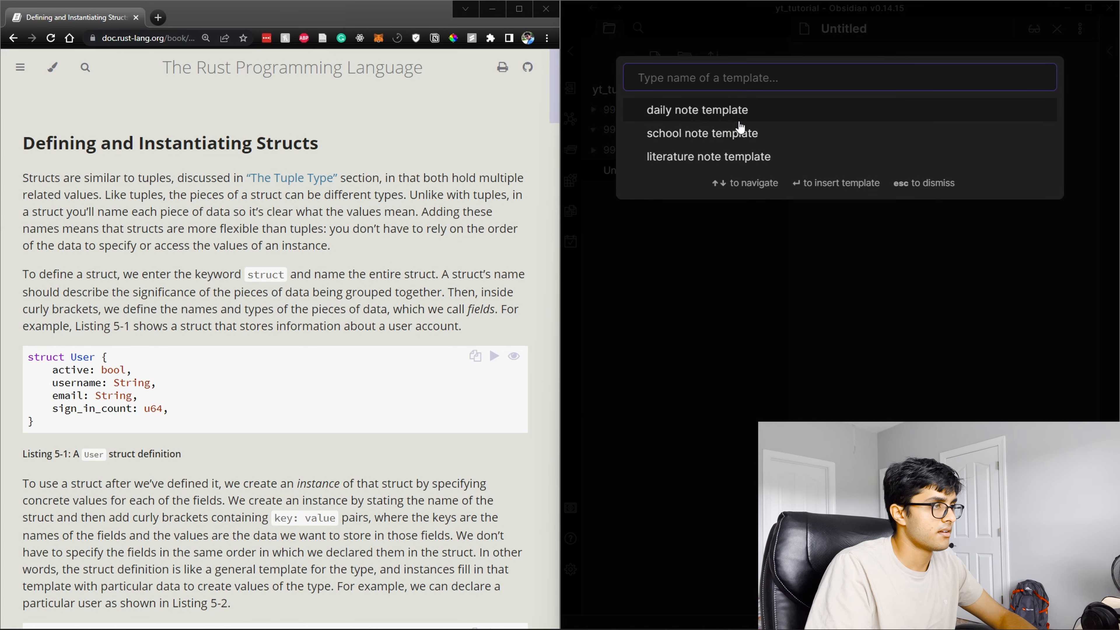
left_click(745, 134)
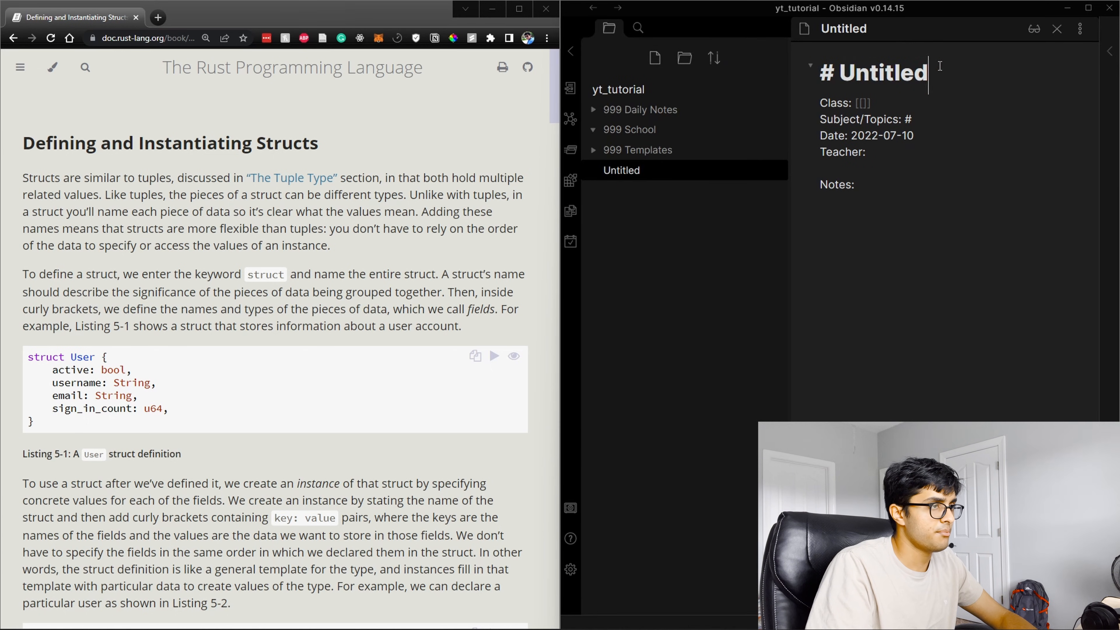
Step: Rename the new note and its heading to "Rust Structs", with the file list hidden
left_click_drag(939, 66, 842, 71)
left_click(571, 52)
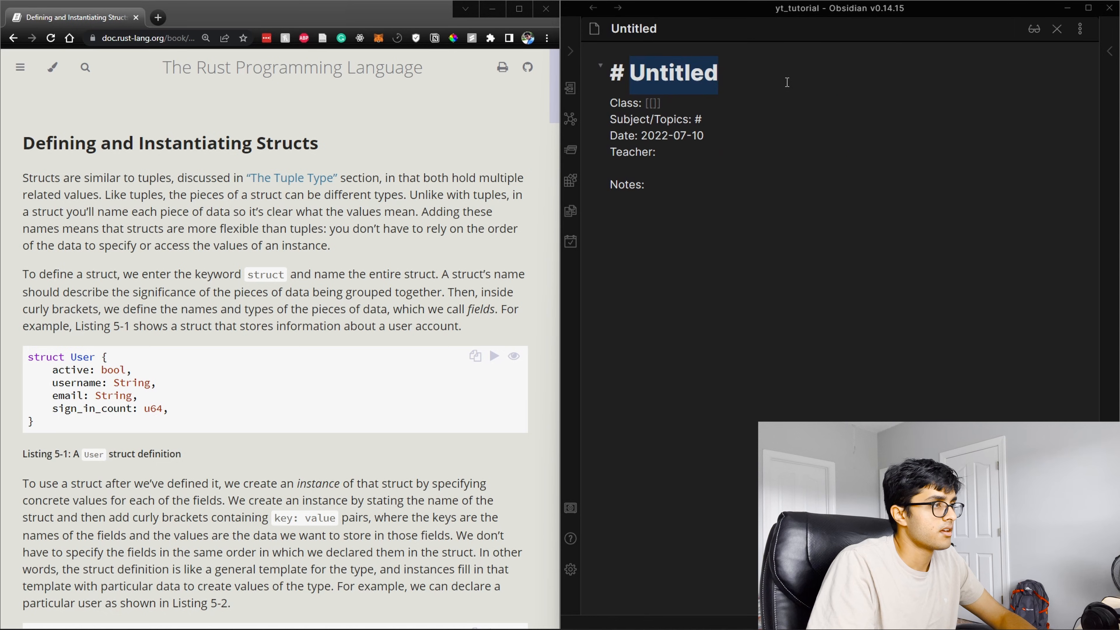
double_click(635, 26)
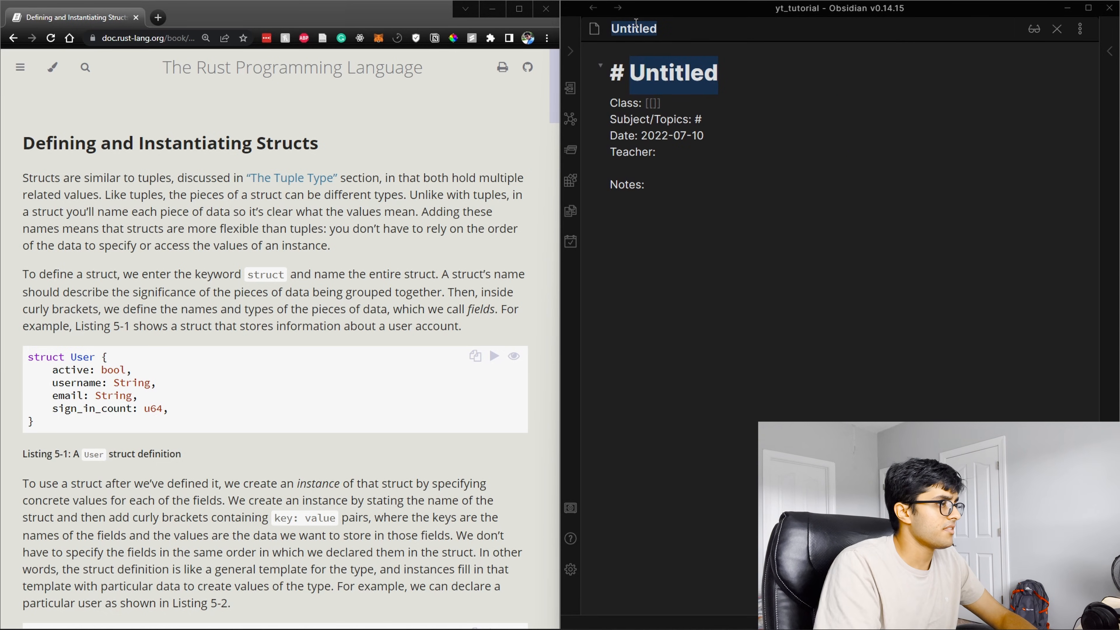
type("R")
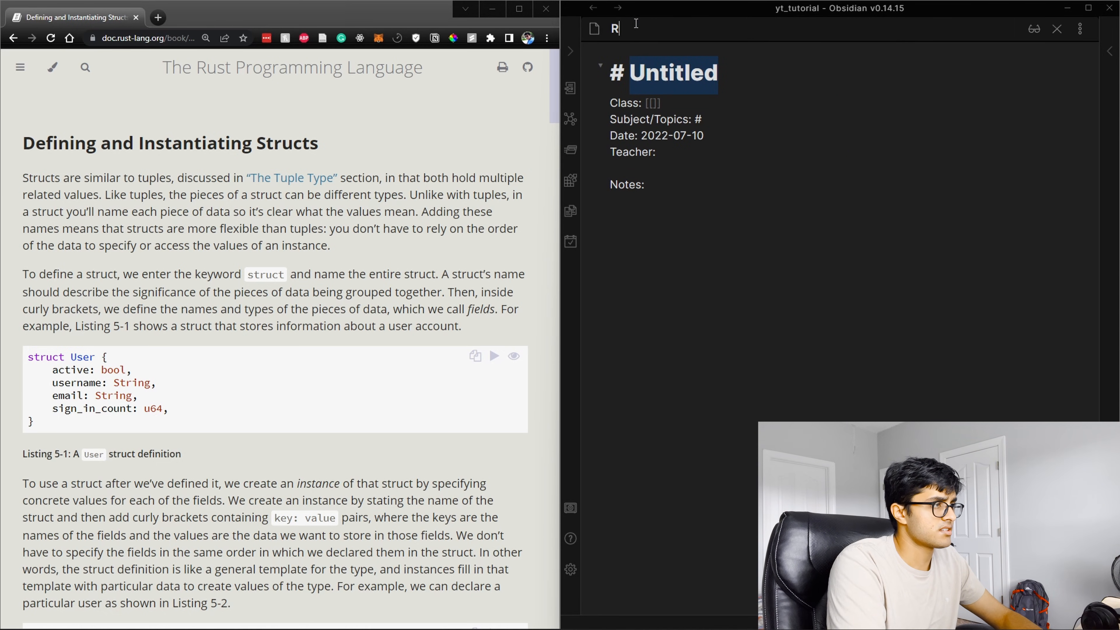
type("ust Structs")
key("Return")
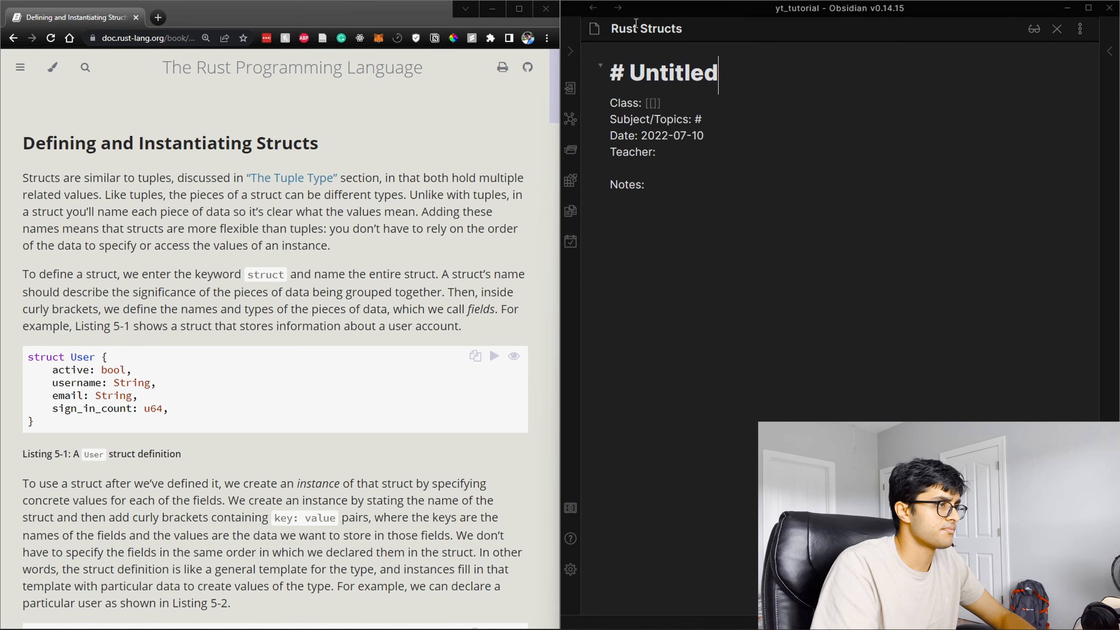
left_click_drag(735, 67, 630, 75)
type("R")
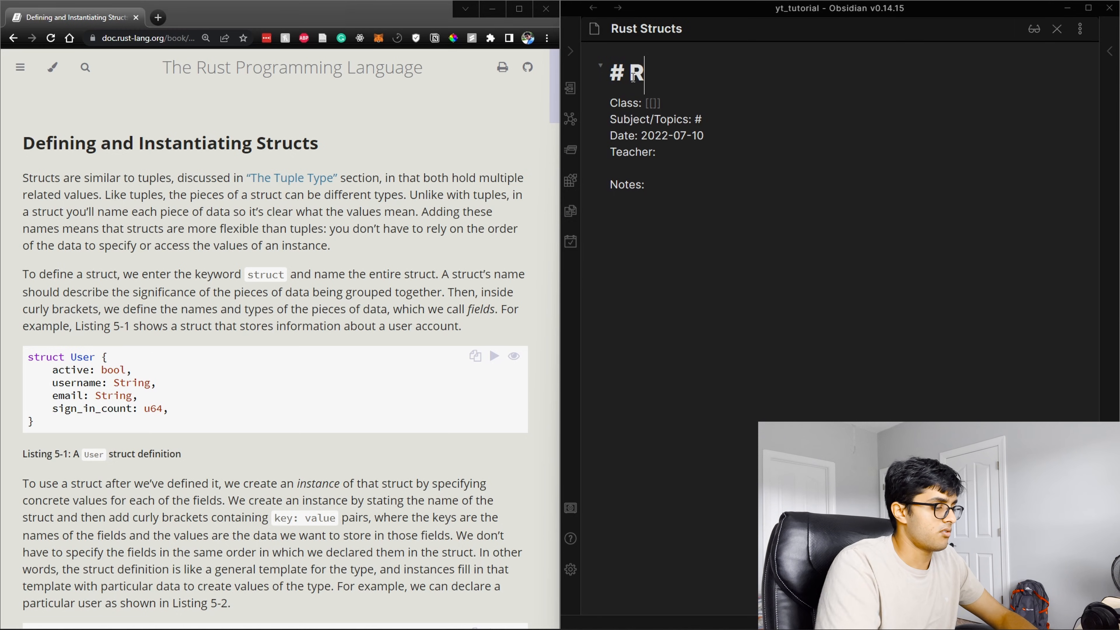
type("ust Structs")
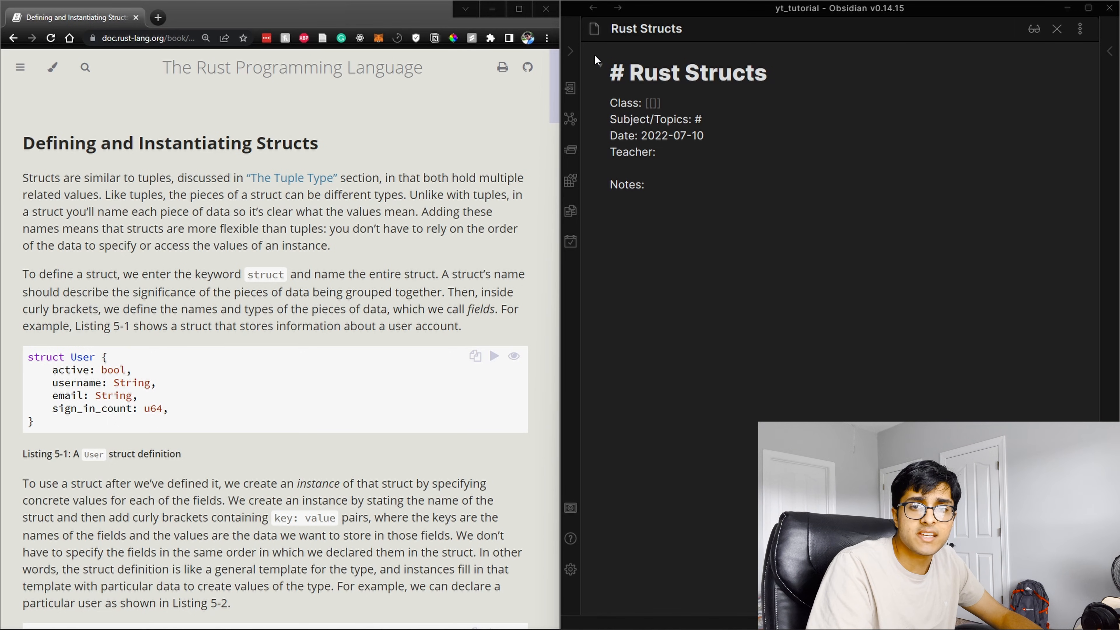
Step: Fill the note's Class field with an internal link to "Rust"
type("Rust")
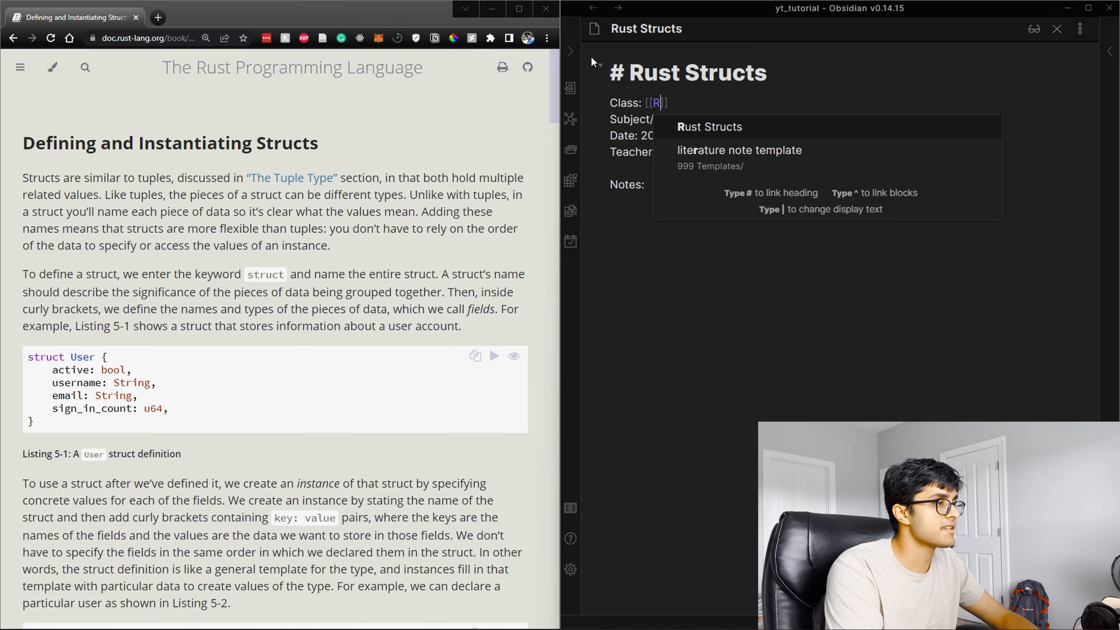
key("Escape")
left_click_drag(685, 102, 642, 103)
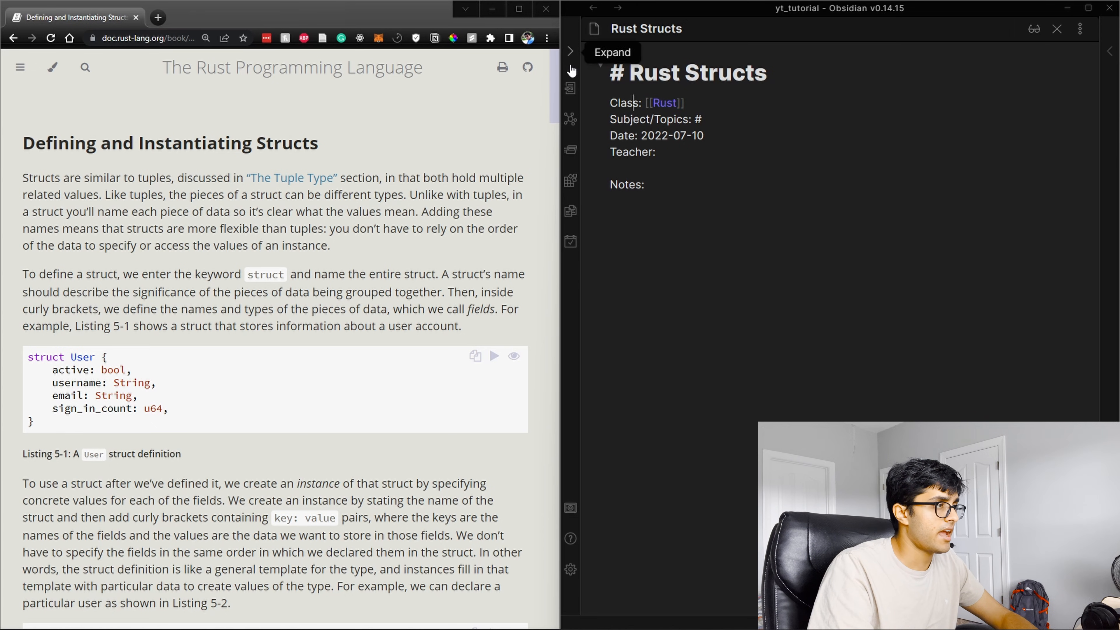
Step: Create the Rust note by following the Class link, with the file list shown
left_click(570, 52)
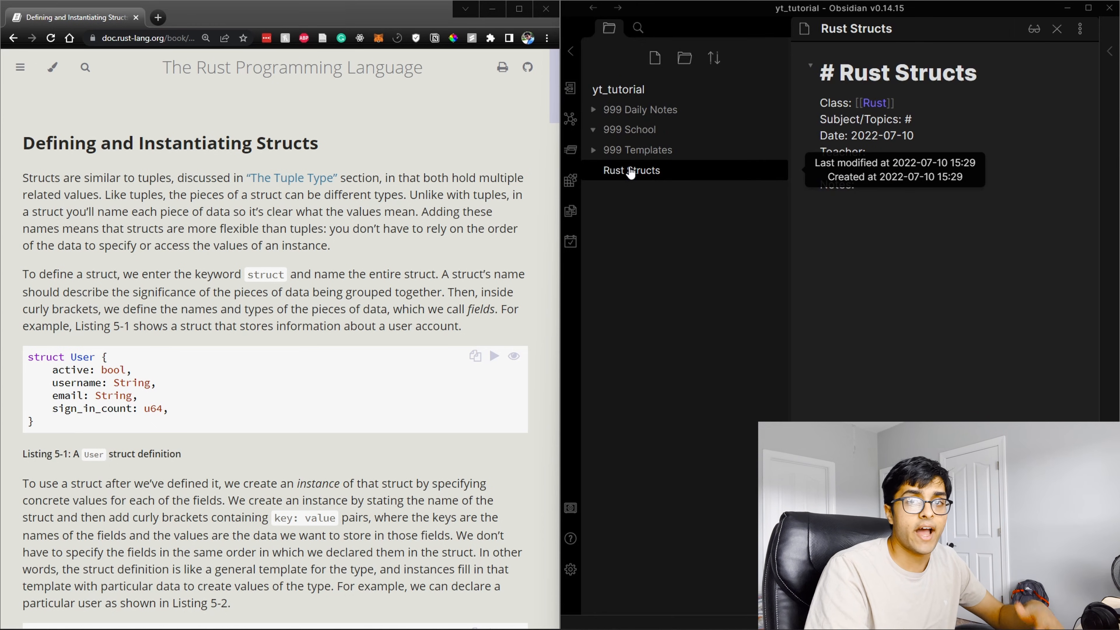
left_click(875, 101)
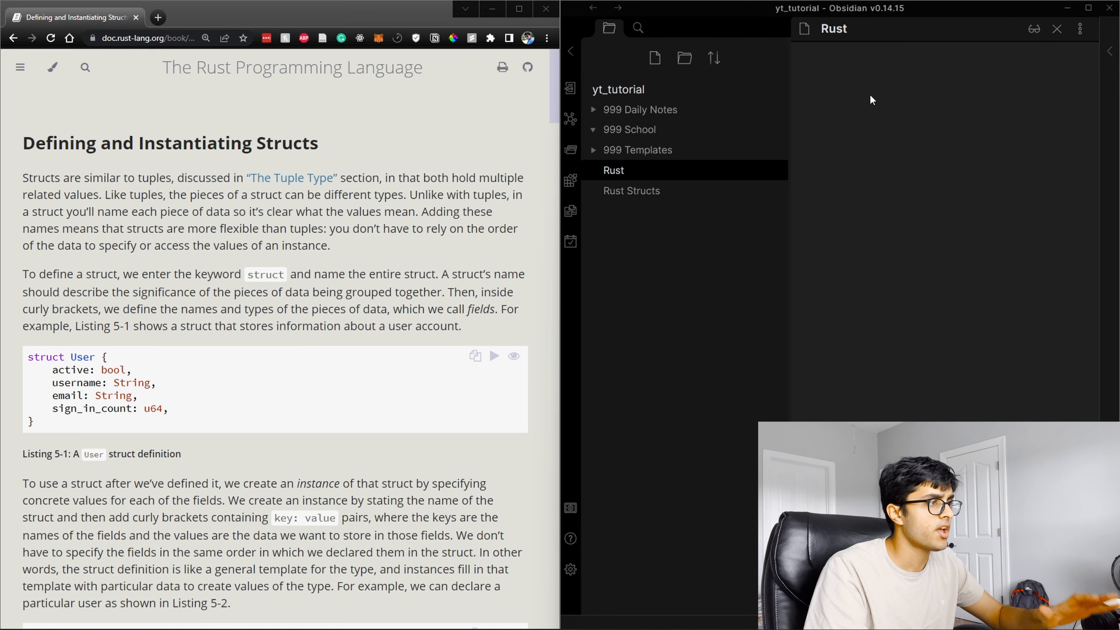
left_click(572, 51)
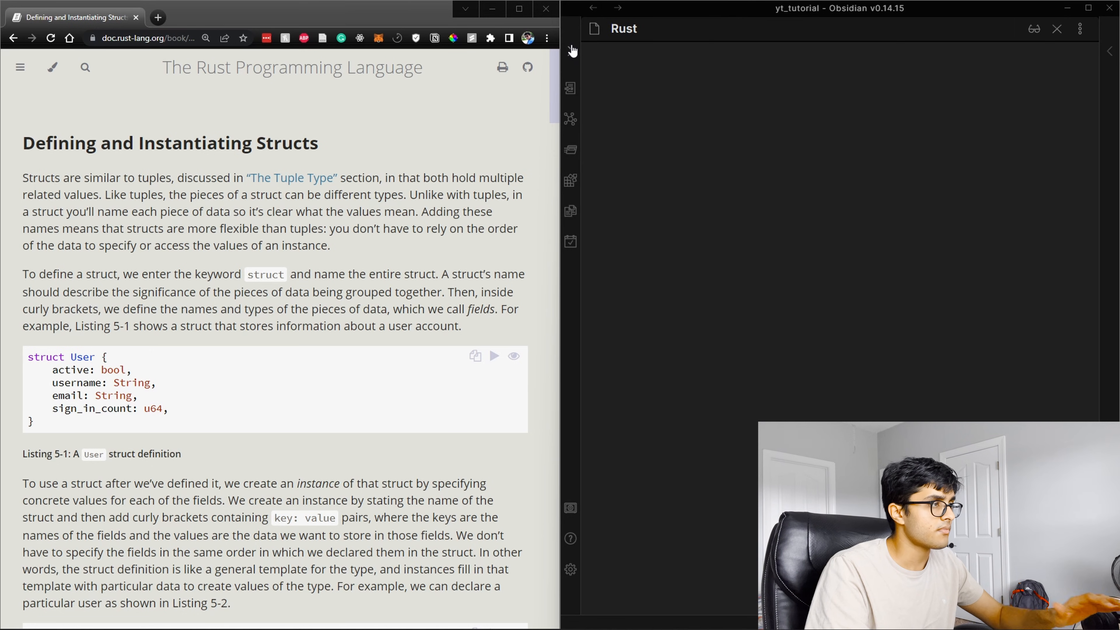
left_click(572, 52)
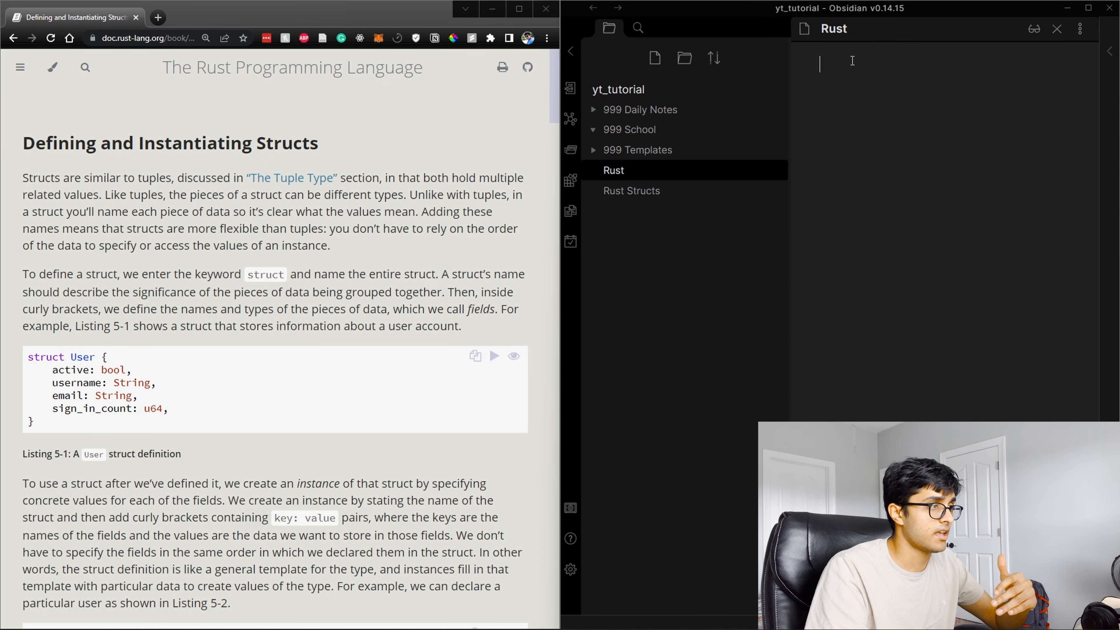
Step: Examine how the Rust notes connect in the graph view with the file list hidden, and open the Rust Structs note from its node
left_click(572, 127)
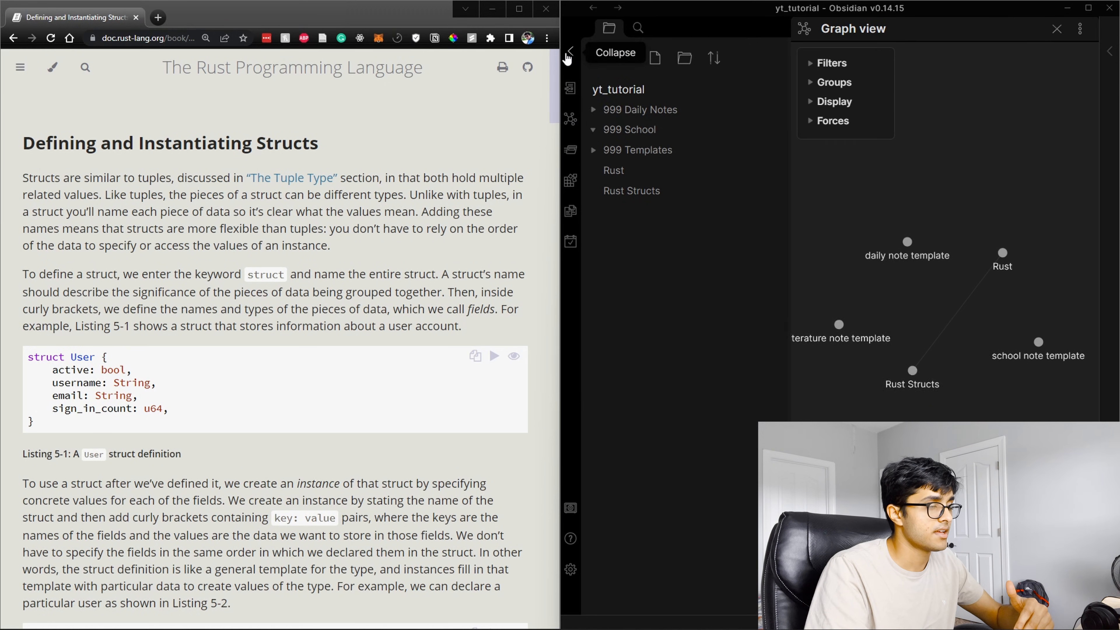
left_click(568, 55)
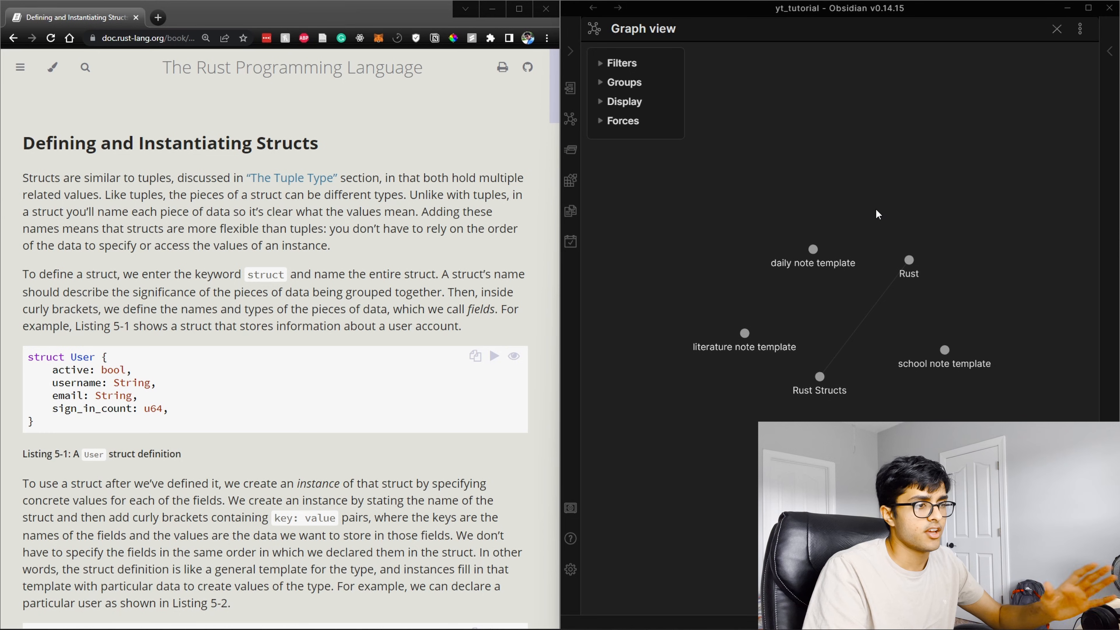
left_click(819, 376)
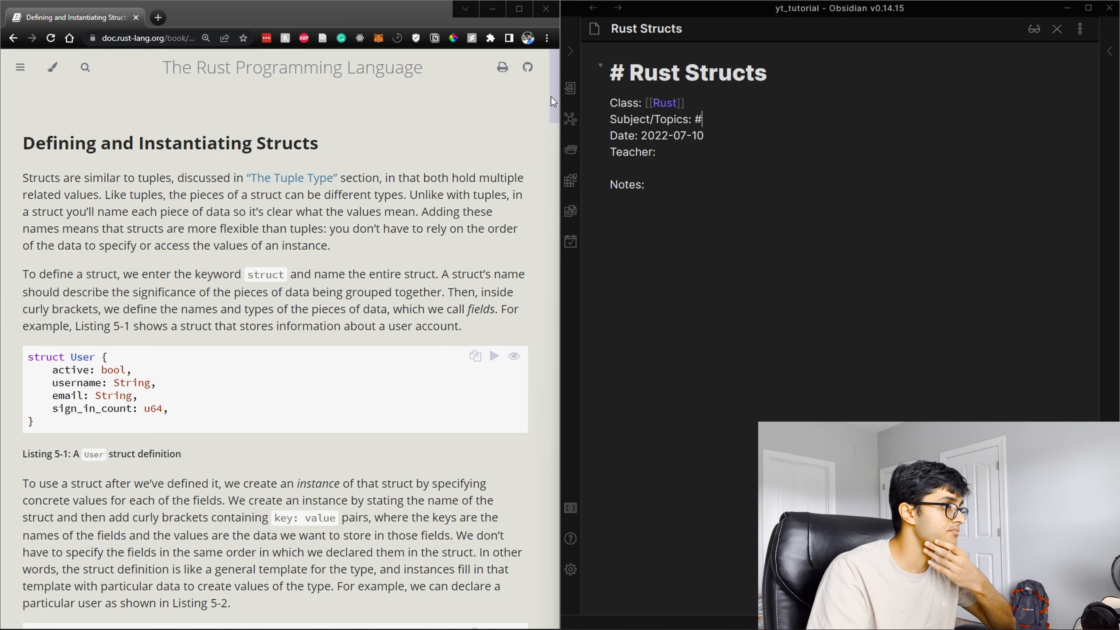
Step: Tag the Subject/Topics line of the Rust Structs note with #programming and #datastructures
scroll(552, 97, "down", 1)
scroll(553, 101, "up", 1)
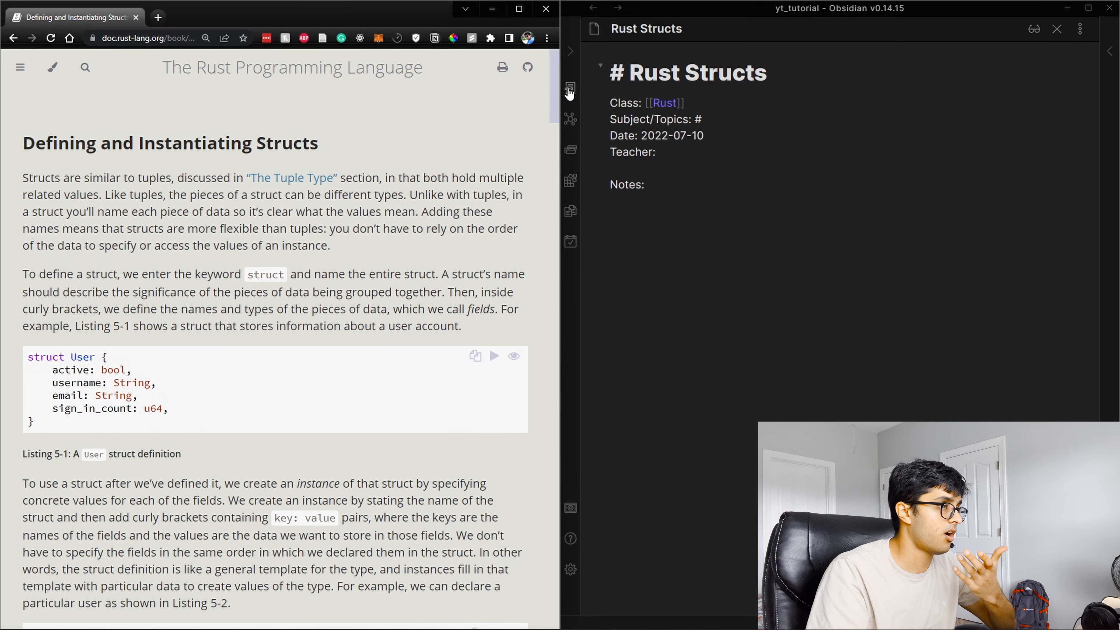
left_click(740, 115)
type("prog")
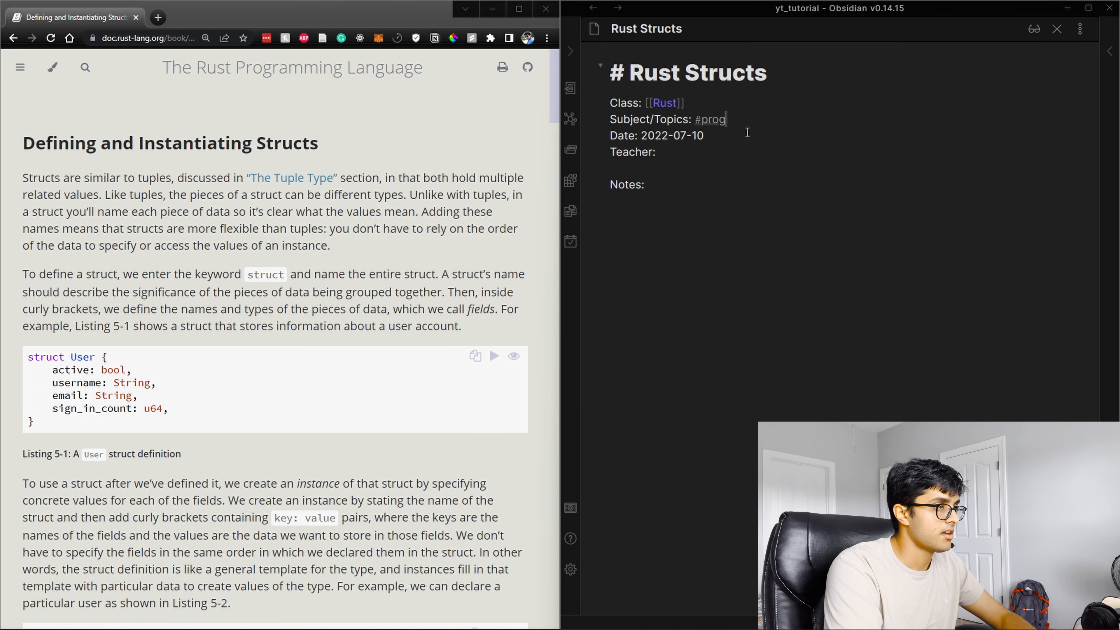
type("ramming #")
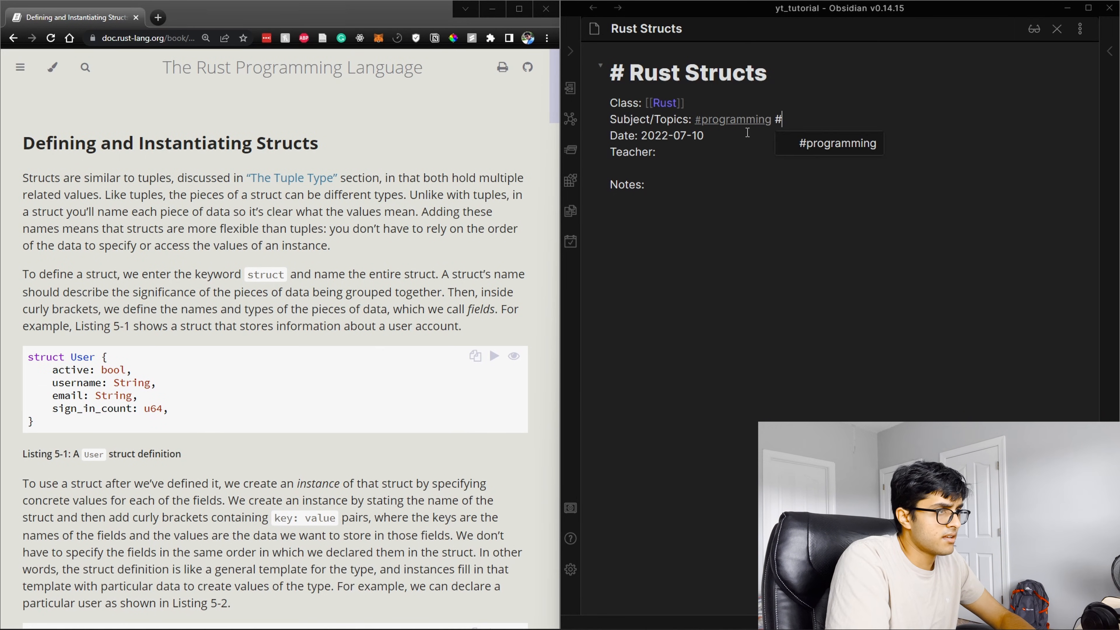
type("datast")
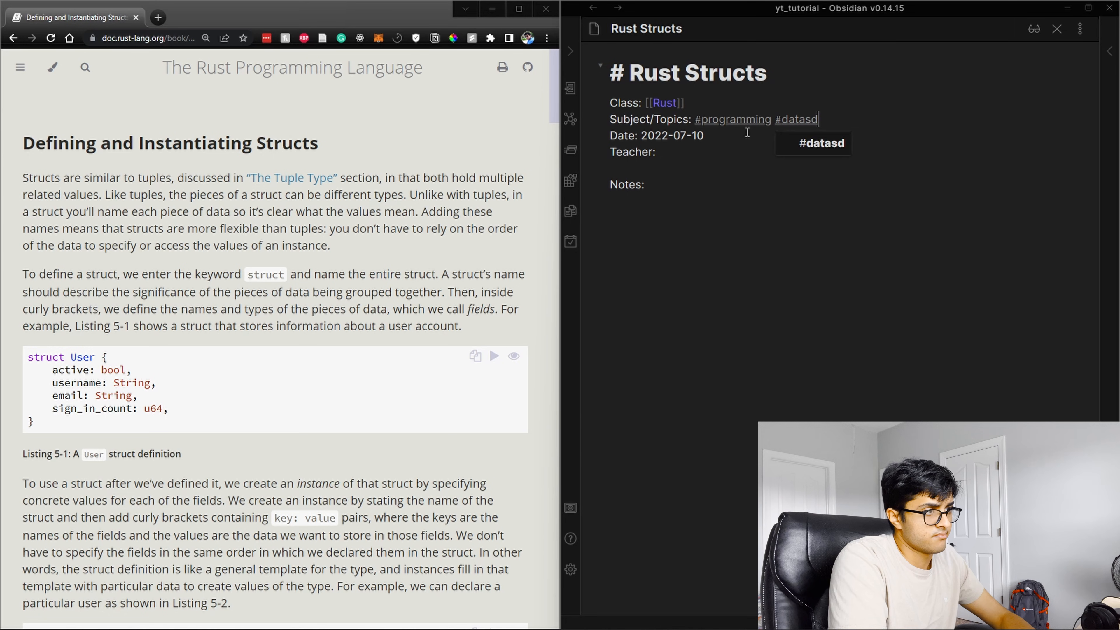
type("ructures")
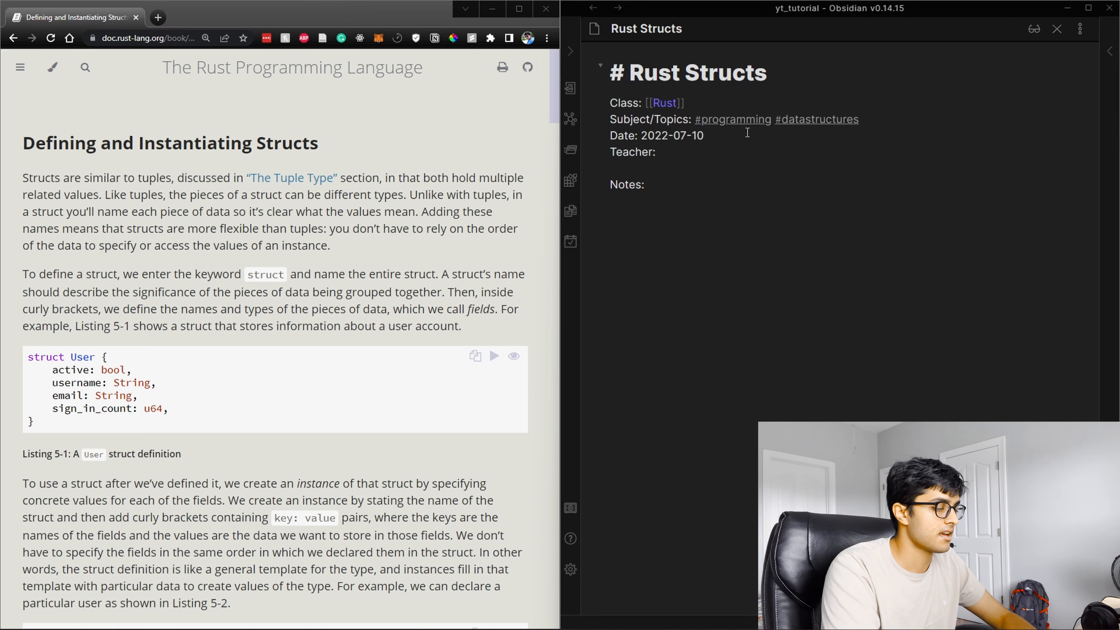
Step: Enter the teacher's name as an internal link in the Teacher field, and follow it to create that note with the file list shown
type("[[Mr. ")
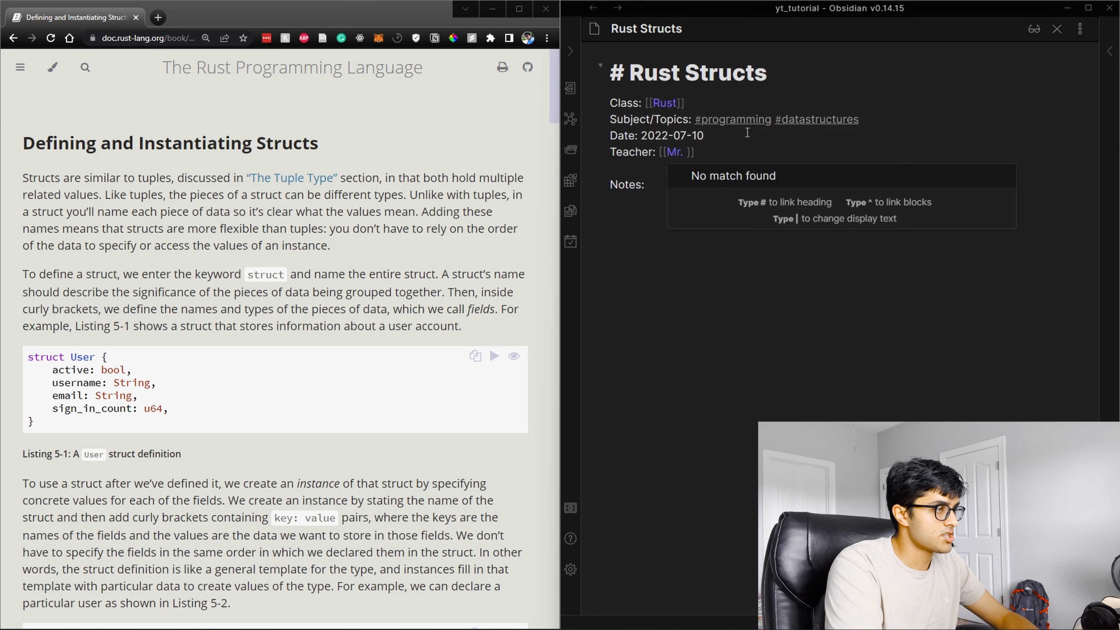
type("Smith]]")
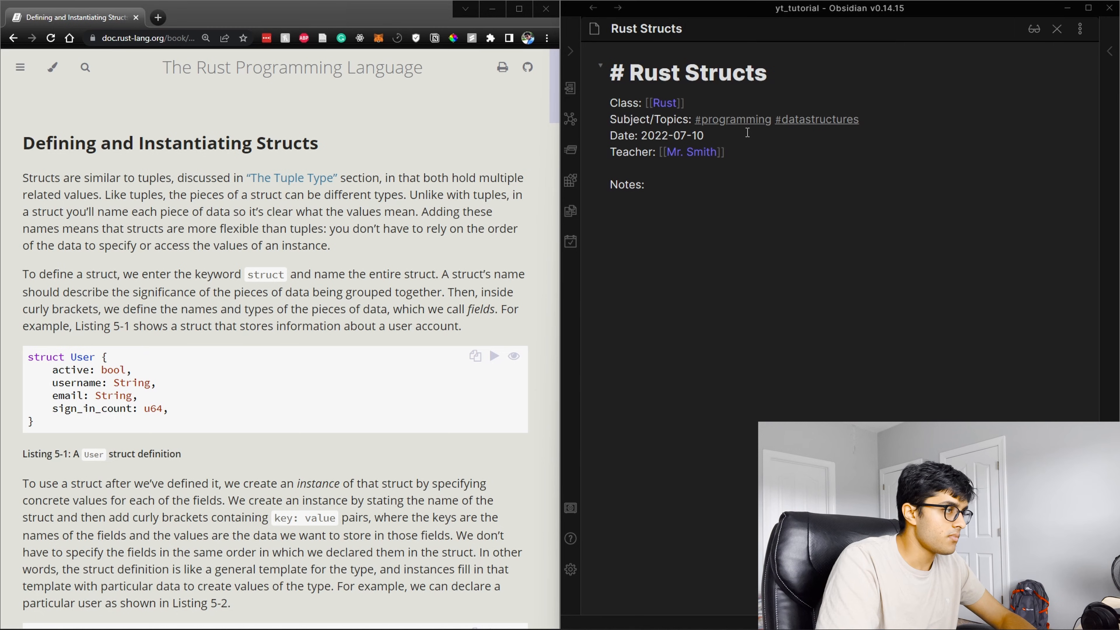
left_click(701, 154)
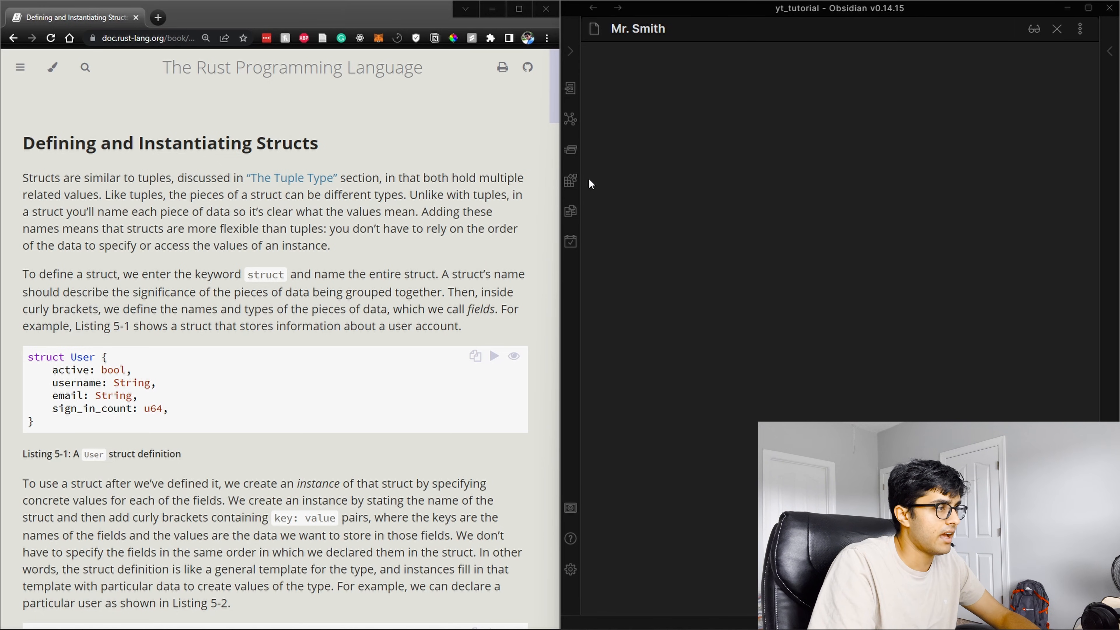
left_click(570, 51)
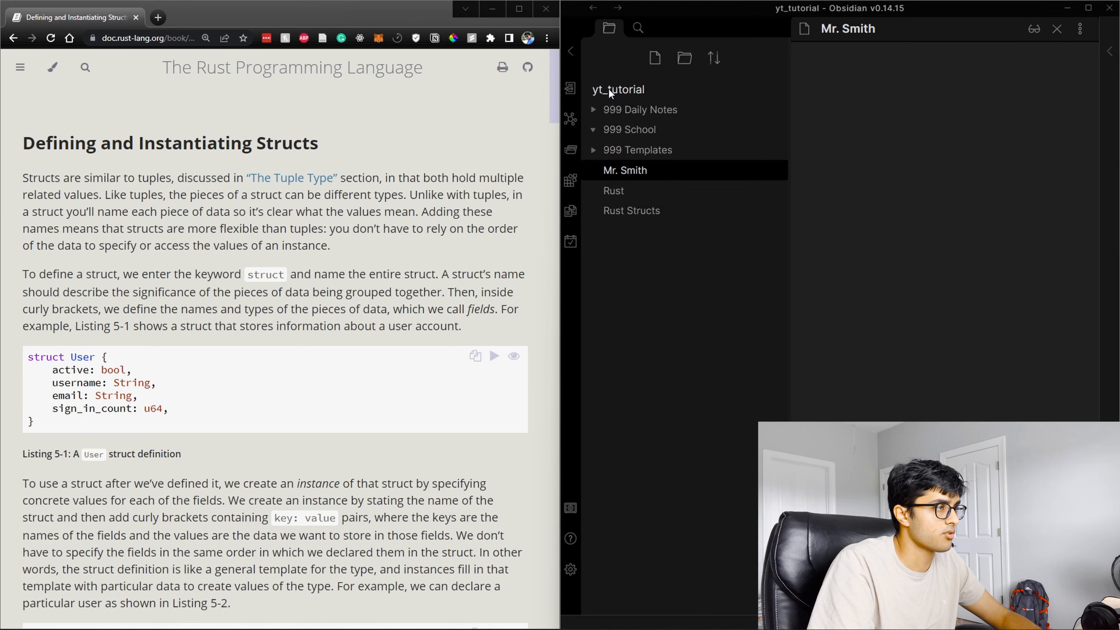
Step: View the Rust note from the file list, hide the list, and go back to the Rust Structs note
left_click(635, 197)
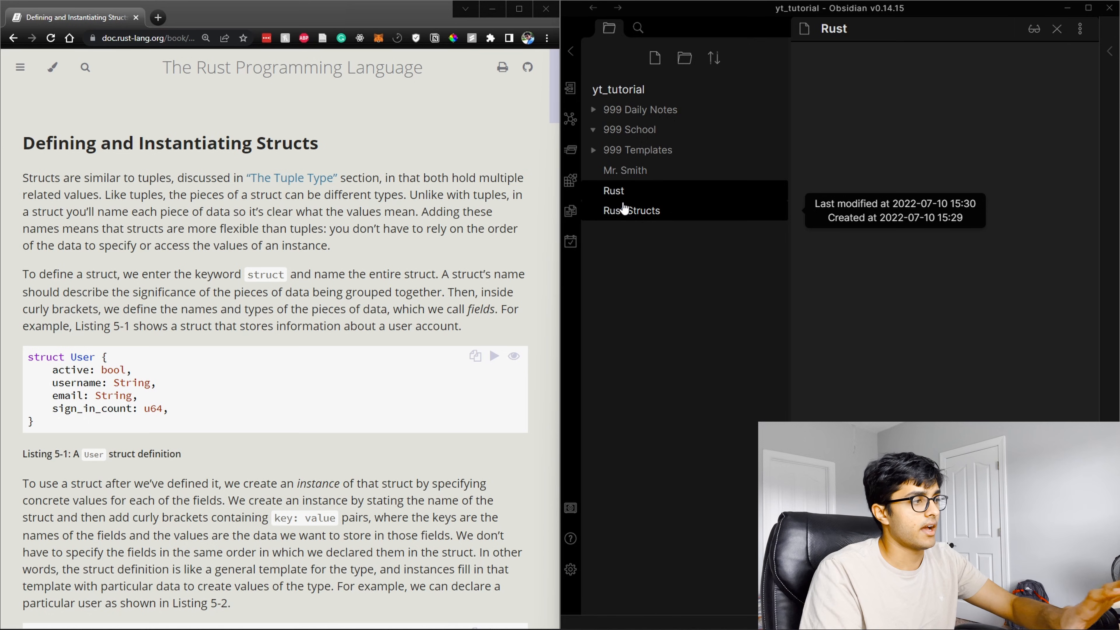
left_click_drag(623, 209, 663, 221)
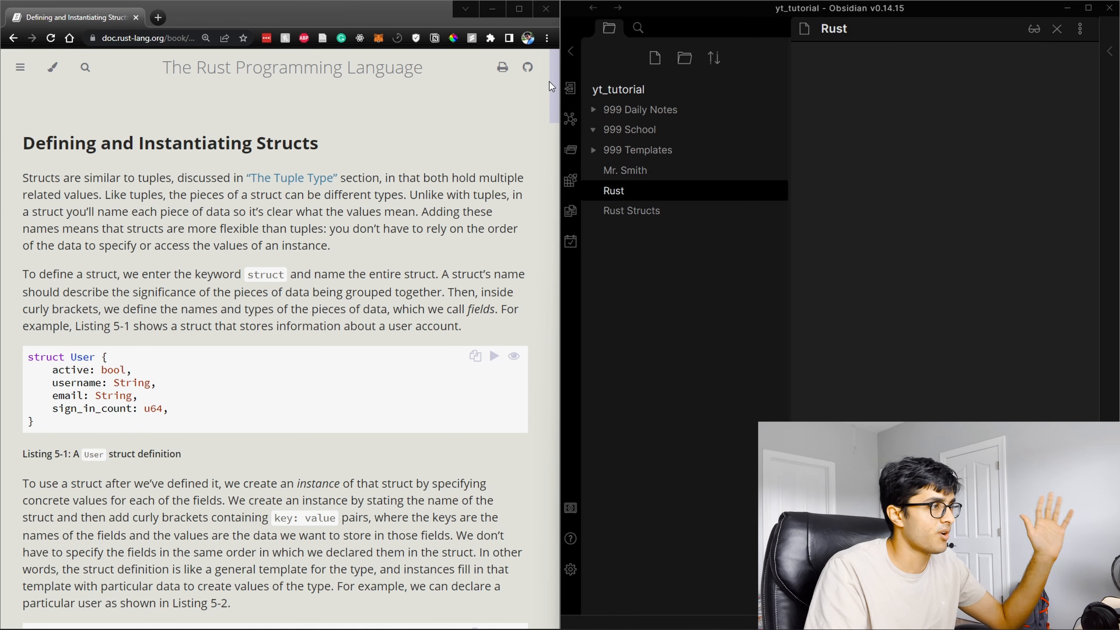
left_click(571, 51)
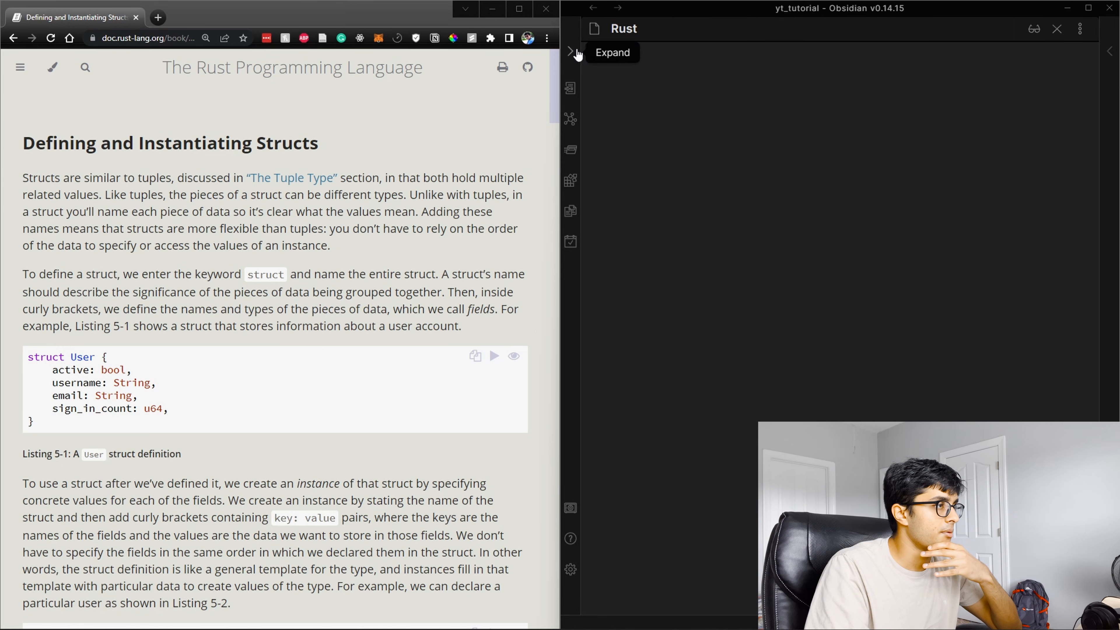
left_click(594, 9)
left_click(595, 8)
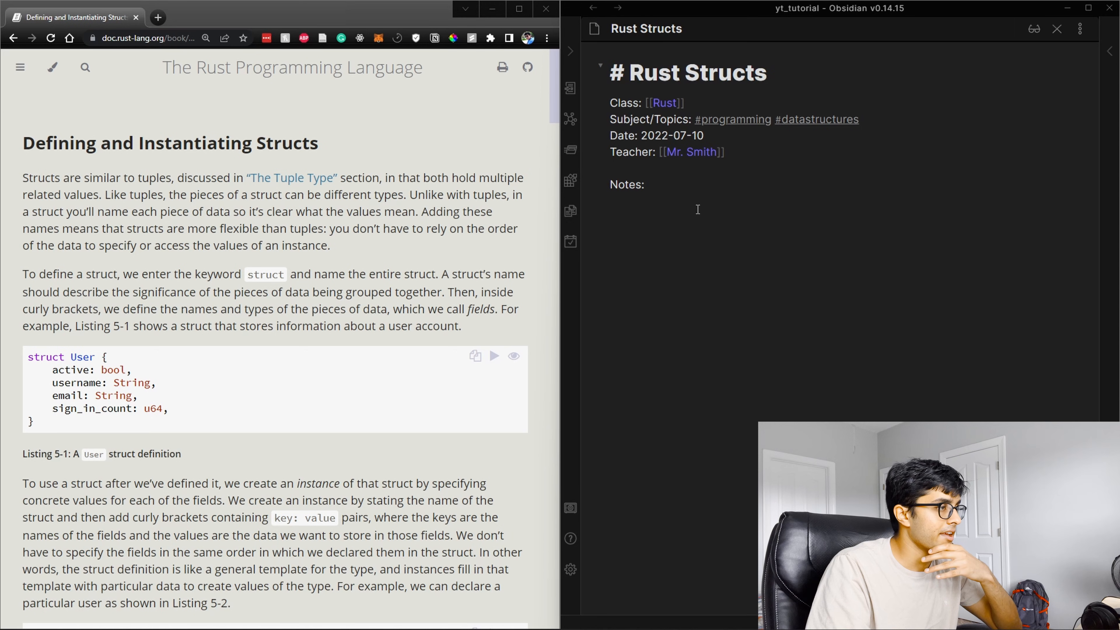
left_click(554, 76)
mouse_move(554, 75)
left_mouse_down()
mouse_move(551, 103)
mouse_move(556, 70)
left_mouse_up()
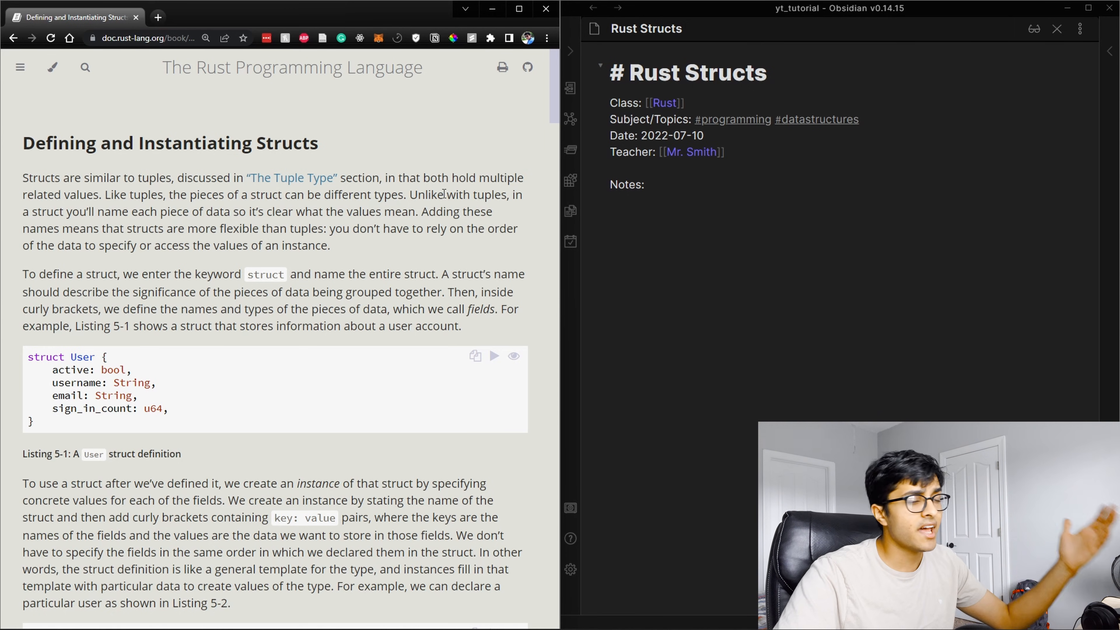
Step: Add a bullet under Notes with the math expression $$x^2 = y^2$$ and preview how it renders in reading view
left_click(790, 184)
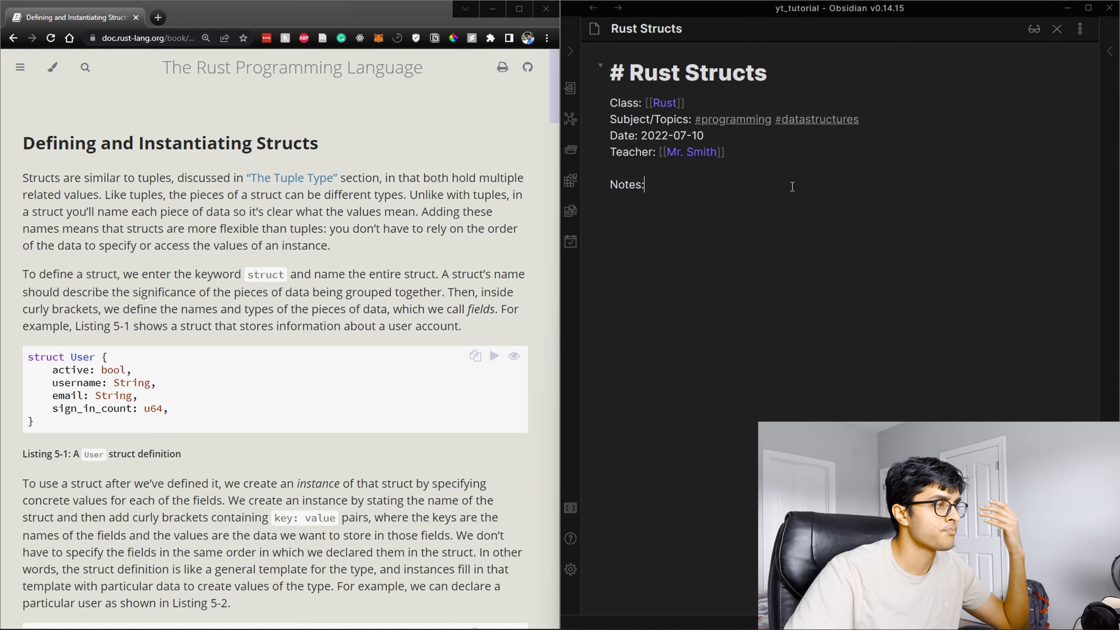
key("Return")
type("- #")
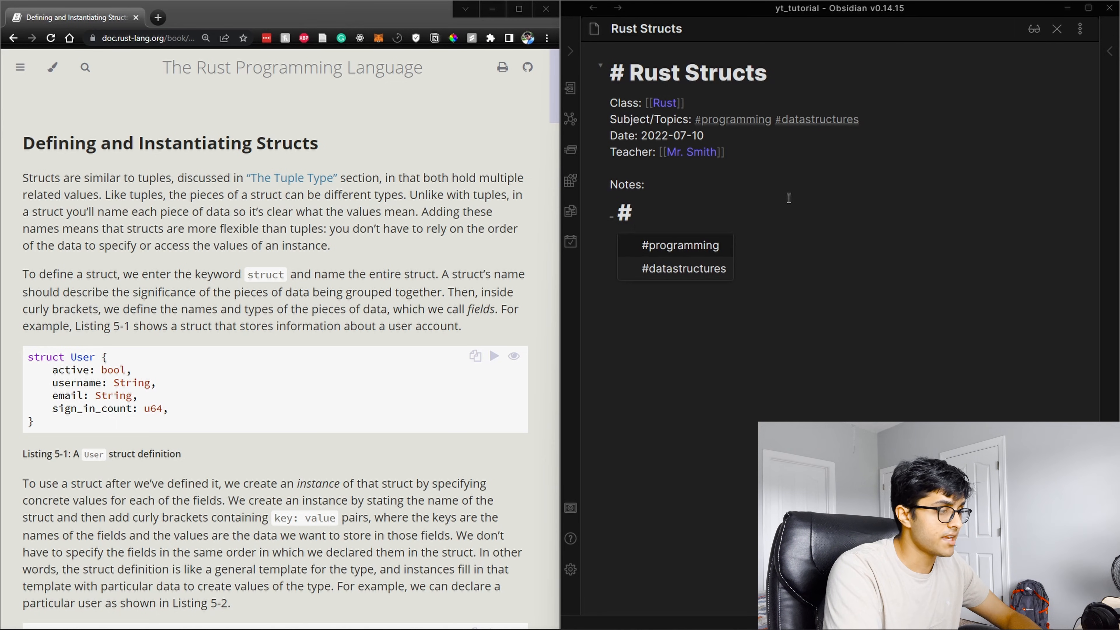
key("BackSpace")
type("$$ $$")
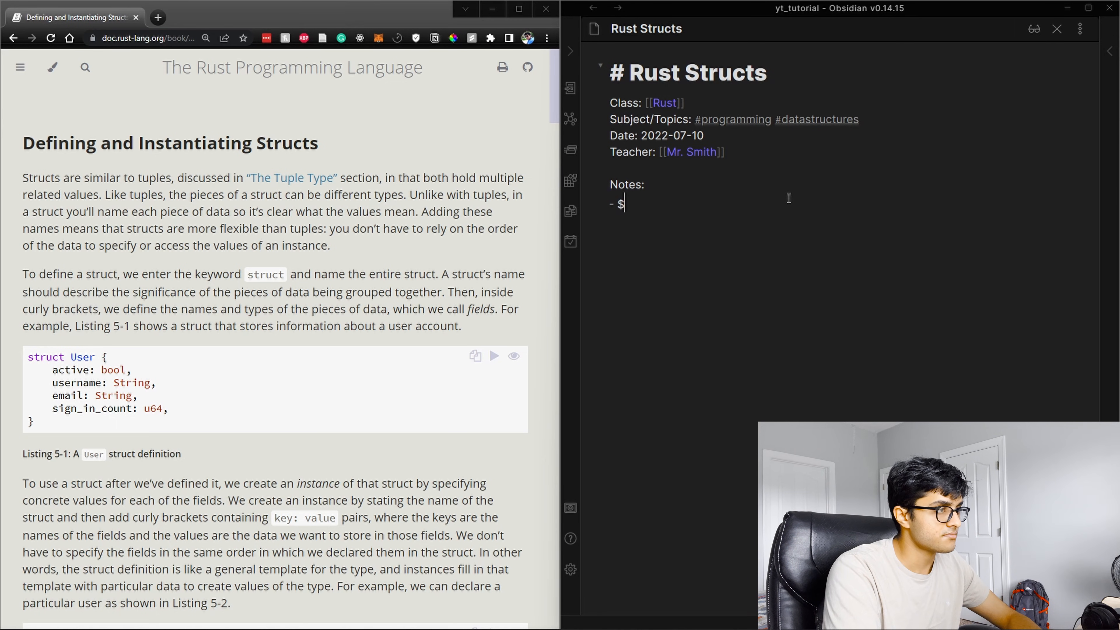
key("Left")
key("Left")
key("BackSpace")
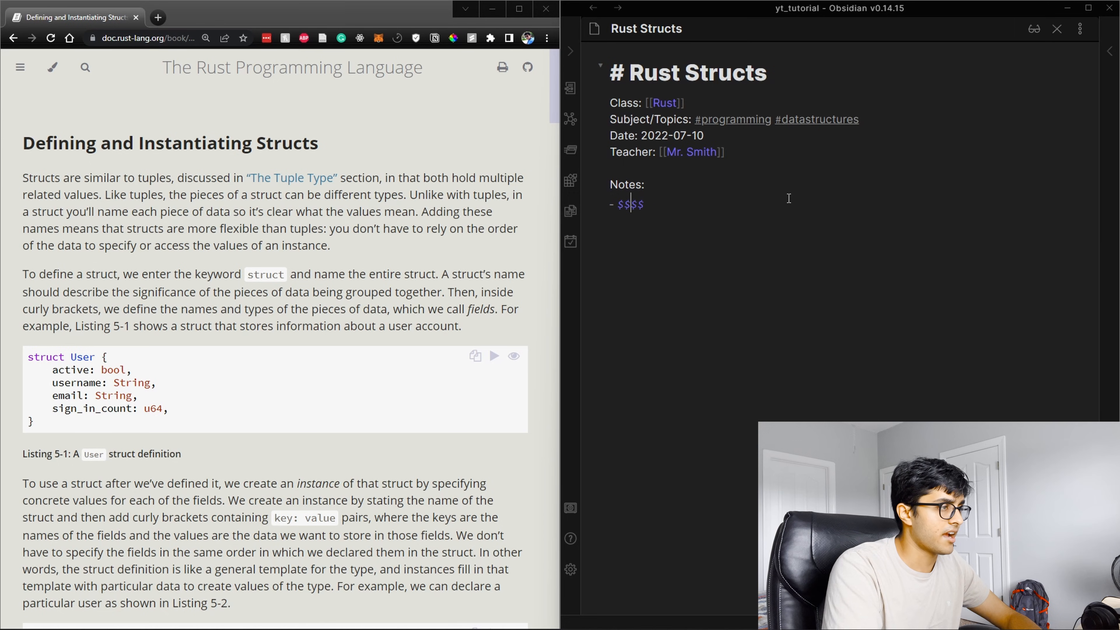
type("x^@")
key("BackSpace")
key("BackSpace")
type("2 = y")
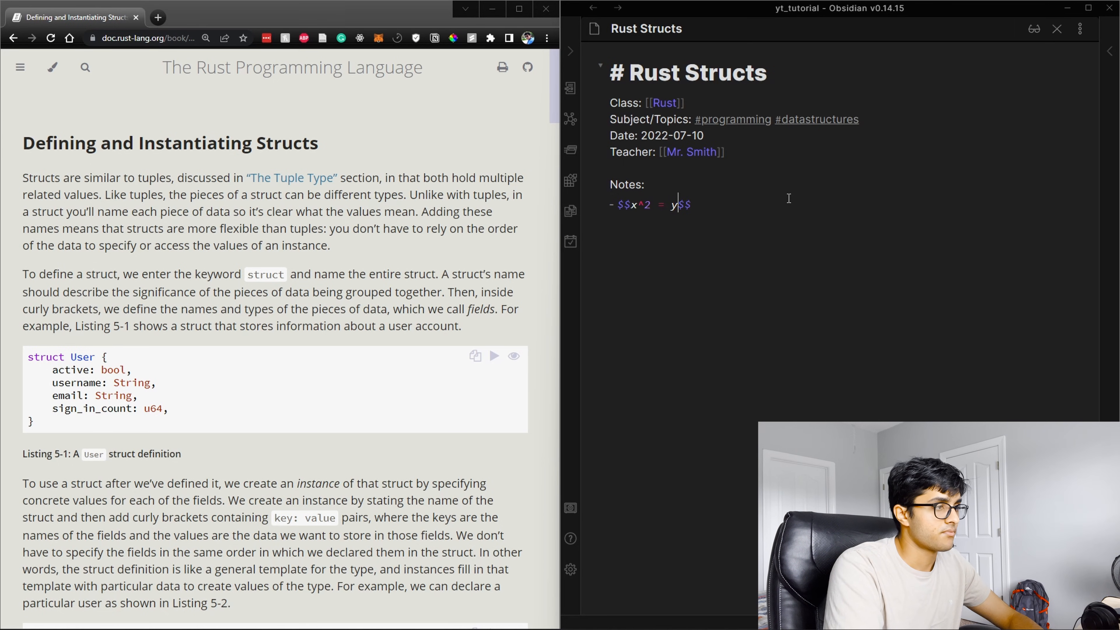
type("^2")
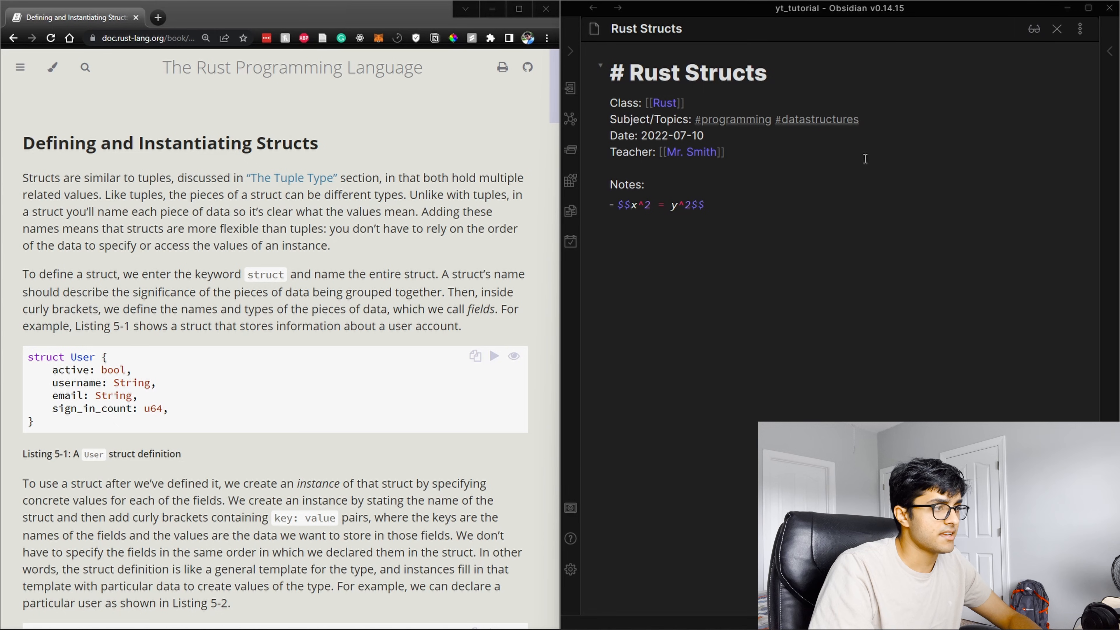
key("Return")
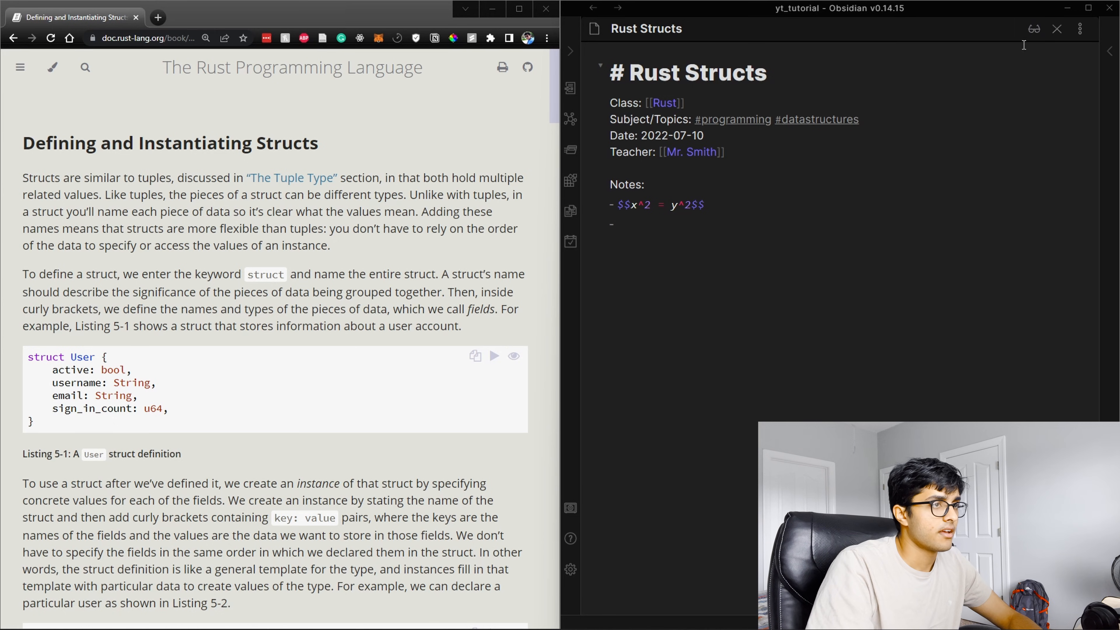
left_click(1033, 29)
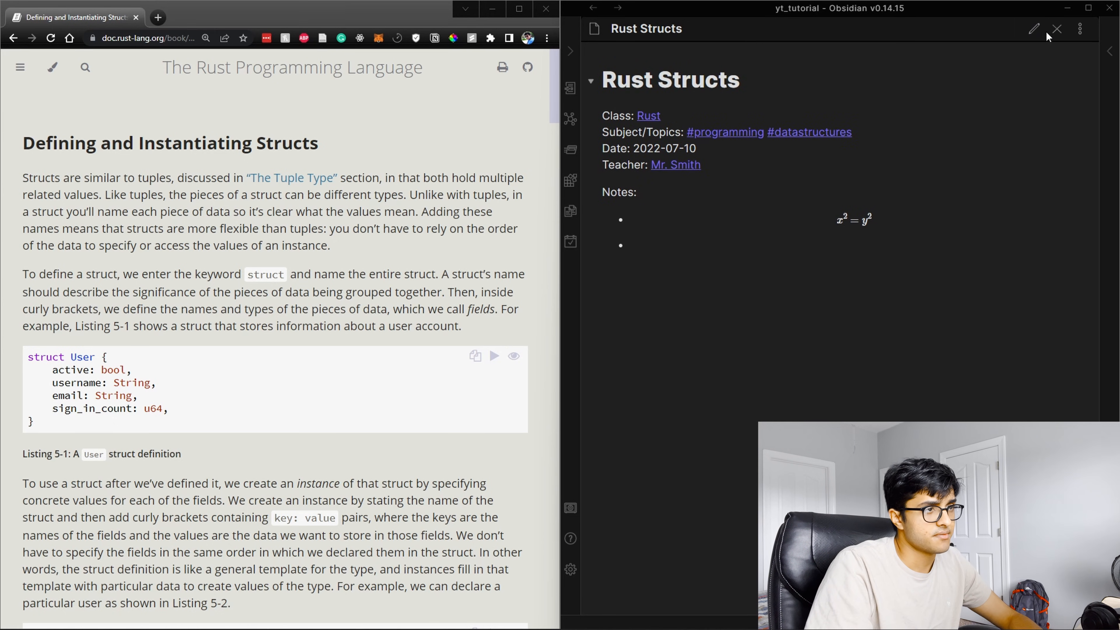
left_click(1034, 28)
Step: Delete the math expression and its bullets from under Notes
left_click_drag(716, 203, 617, 207)
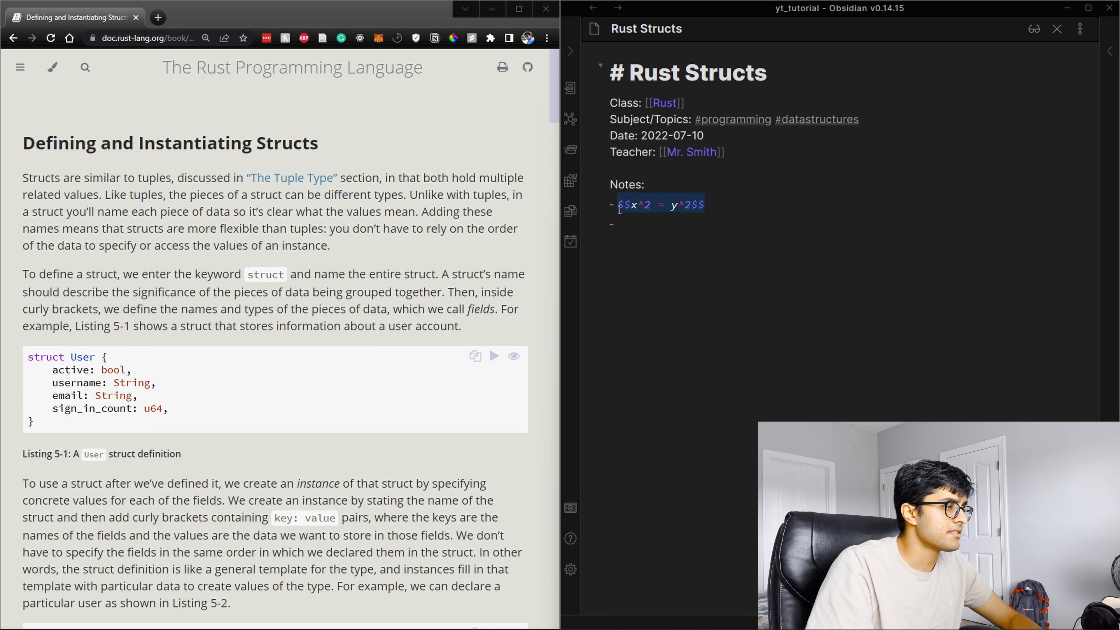
key("BackSpace")
key("BackSpace")
key("BackSpace")
key("BackSpace")
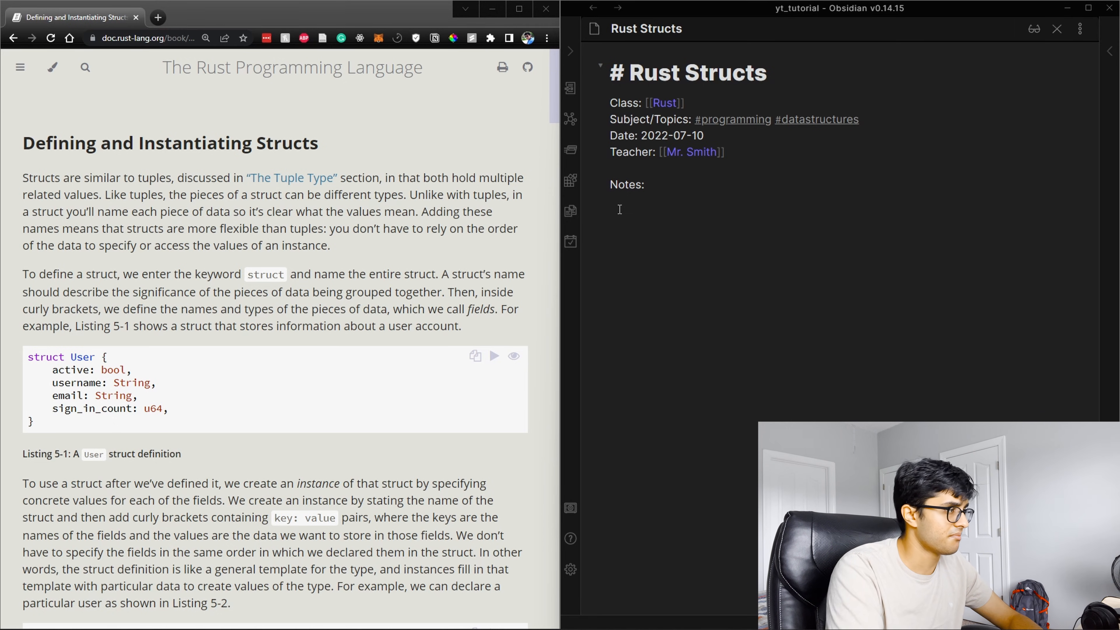
Step: Add the level-2 heading "Defining and Instantiating Structs" under Notes and start a bulleted list beneath it
type("## Defining")
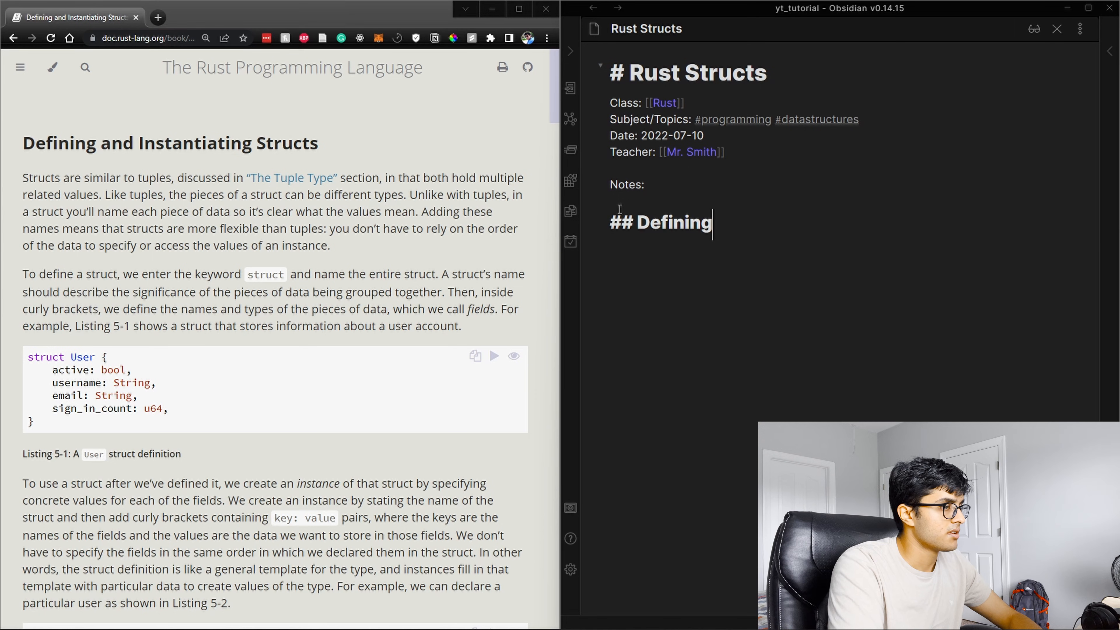
type(" and ")
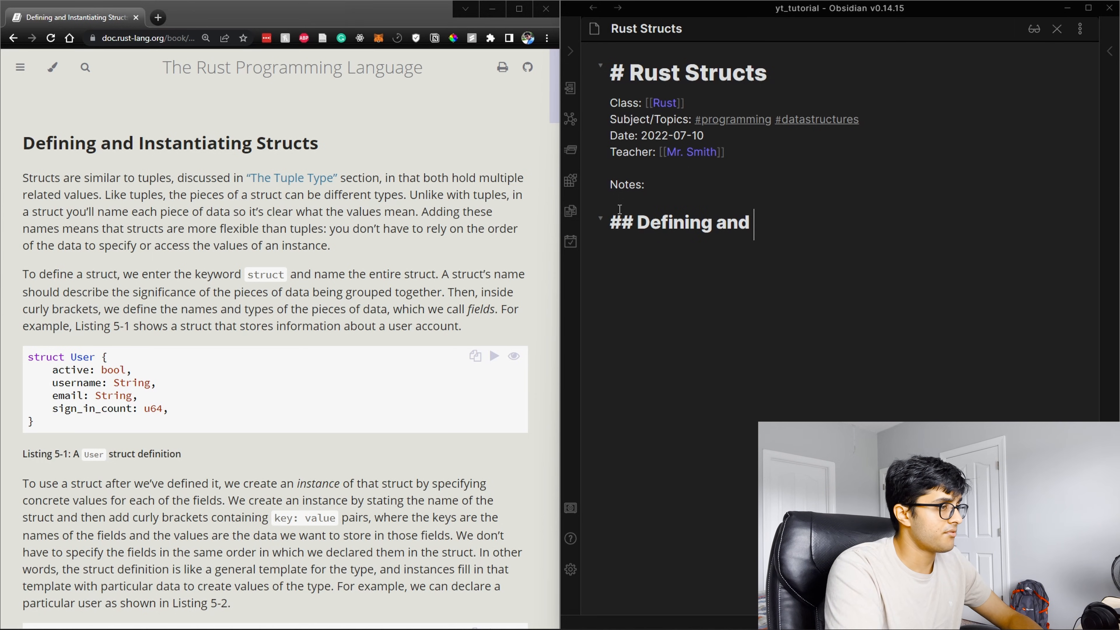
type("Instantia")
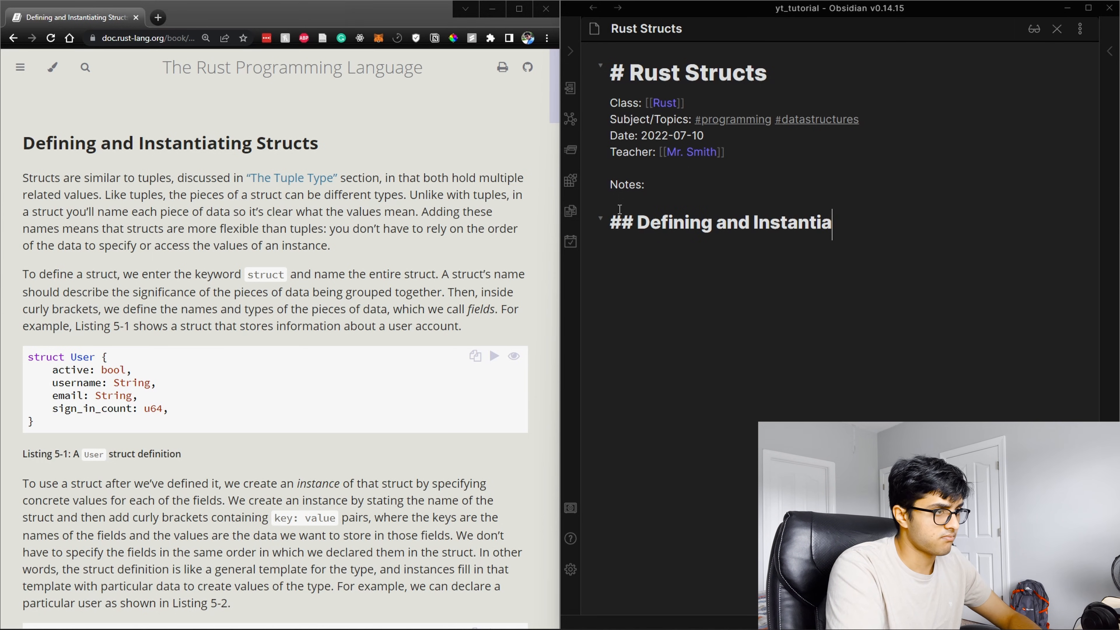
type("ting Structs")
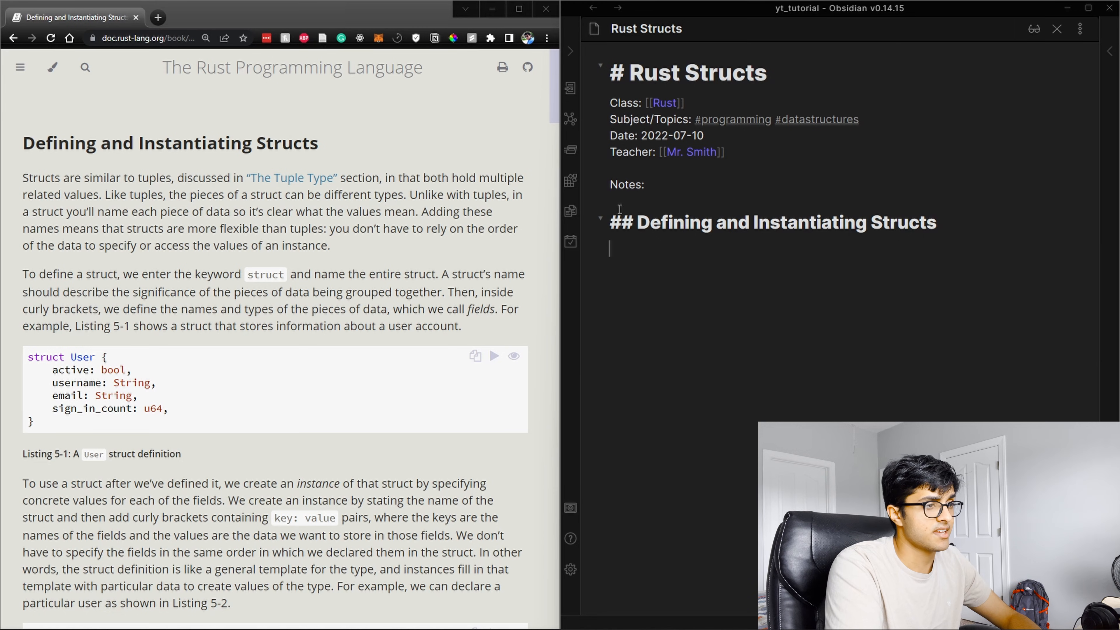
key("Return")
type("-")
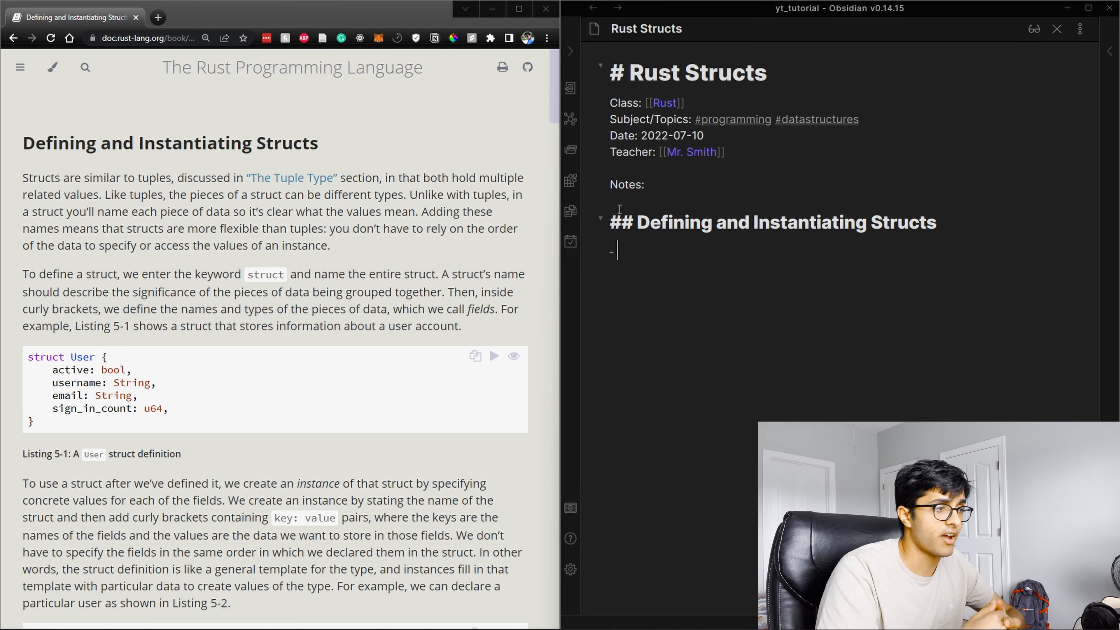
Step: Collapse and expand the "Defining and Instantiating Structs" section
triple_click(628, 225)
left_click(598, 220)
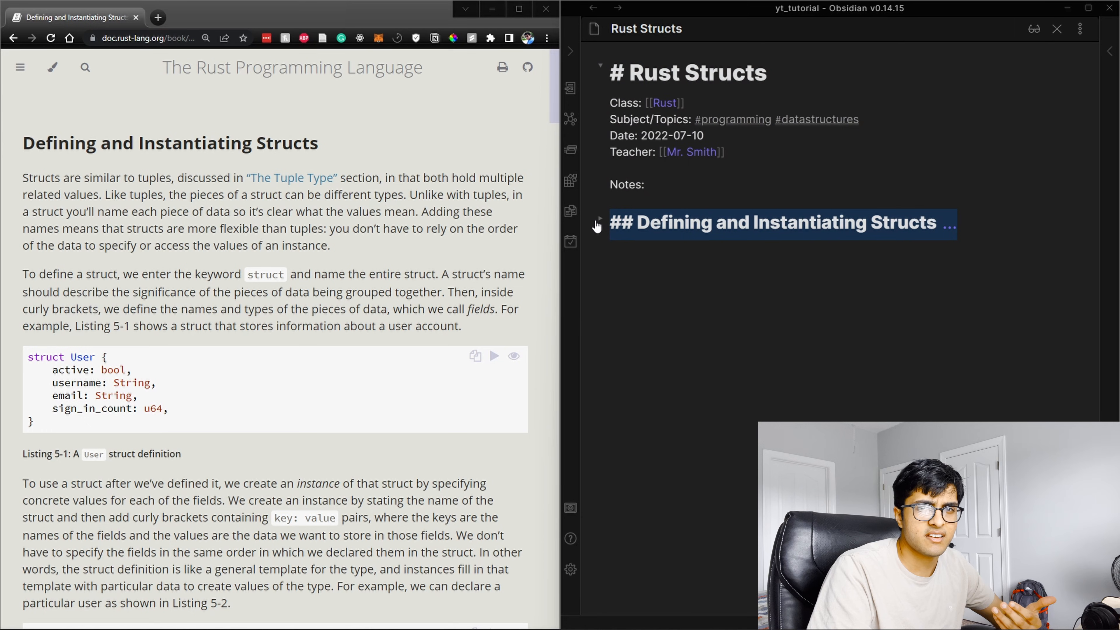
left_click(598, 219)
Step: Enter the question "What is a struct?" as a bullet with an empty nested bullet, and try collapsing and expanding it
left_click(628, 252)
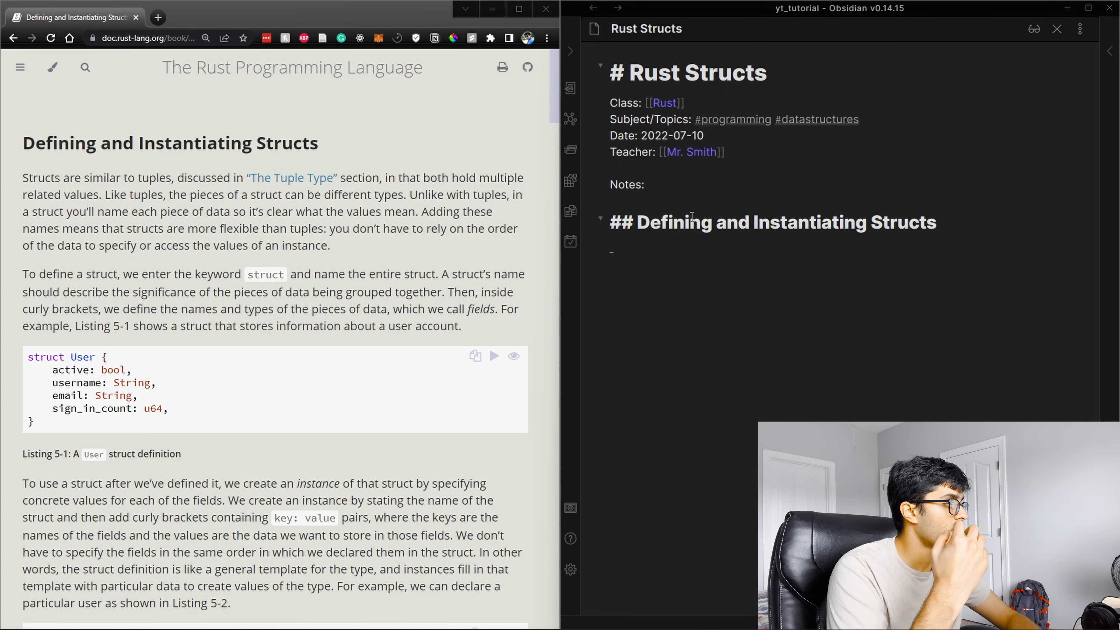
type("What is a ")
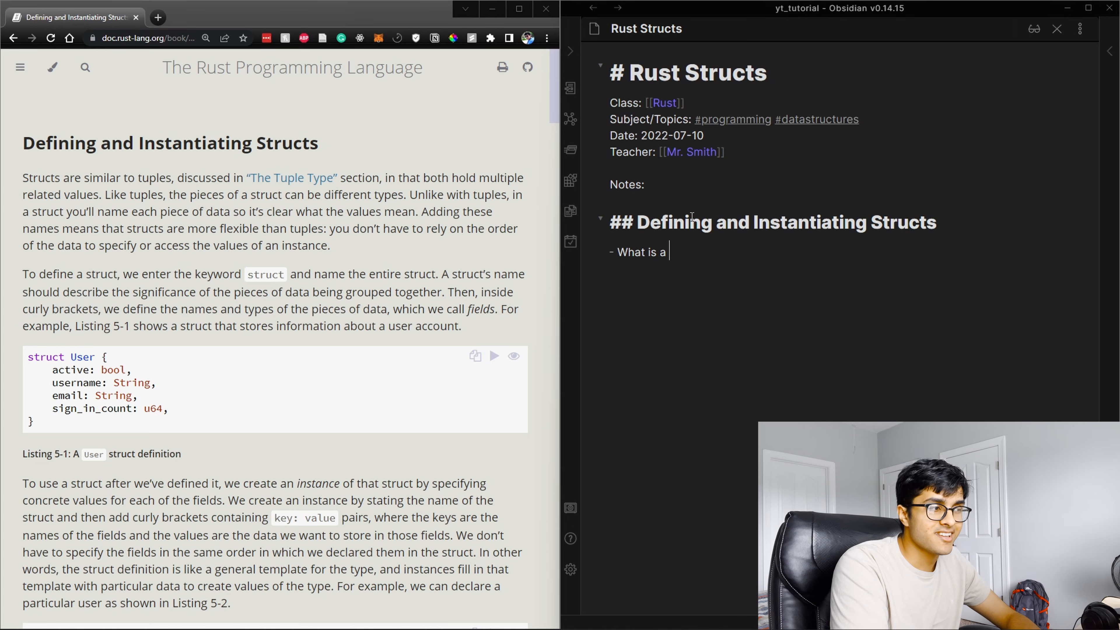
type("struct?")
key("Return")
key("Tab")
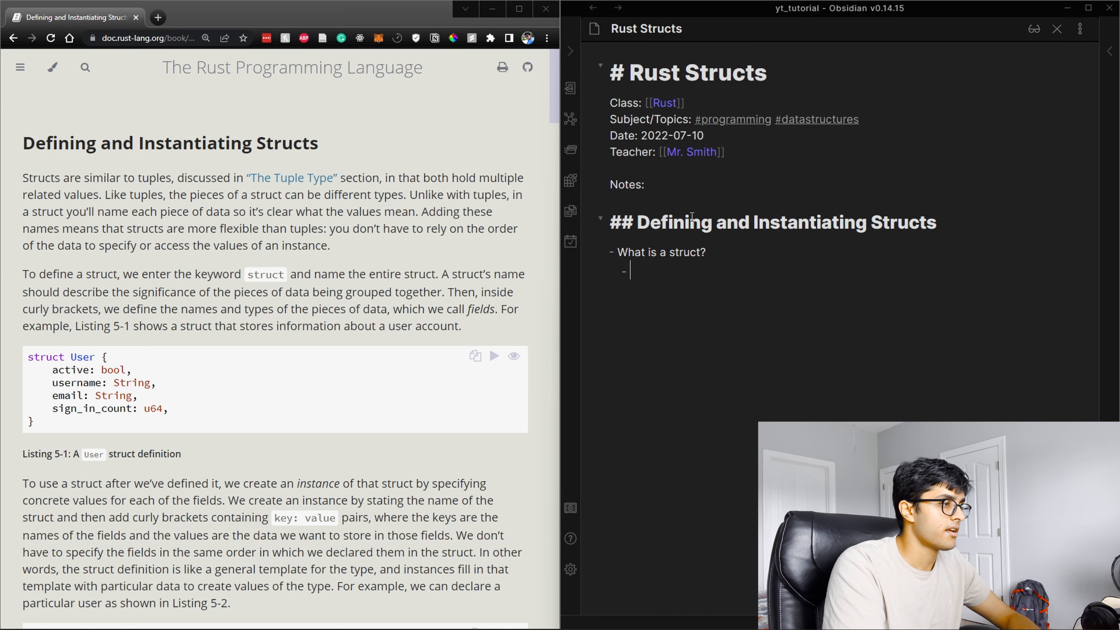
left_click(601, 252)
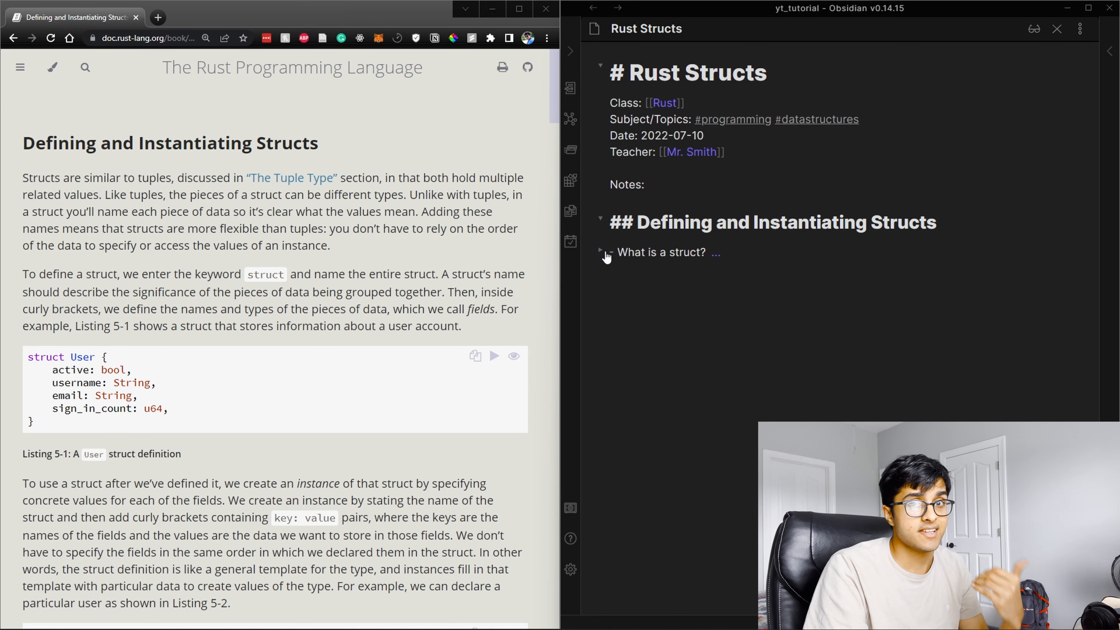
left_click(601, 251)
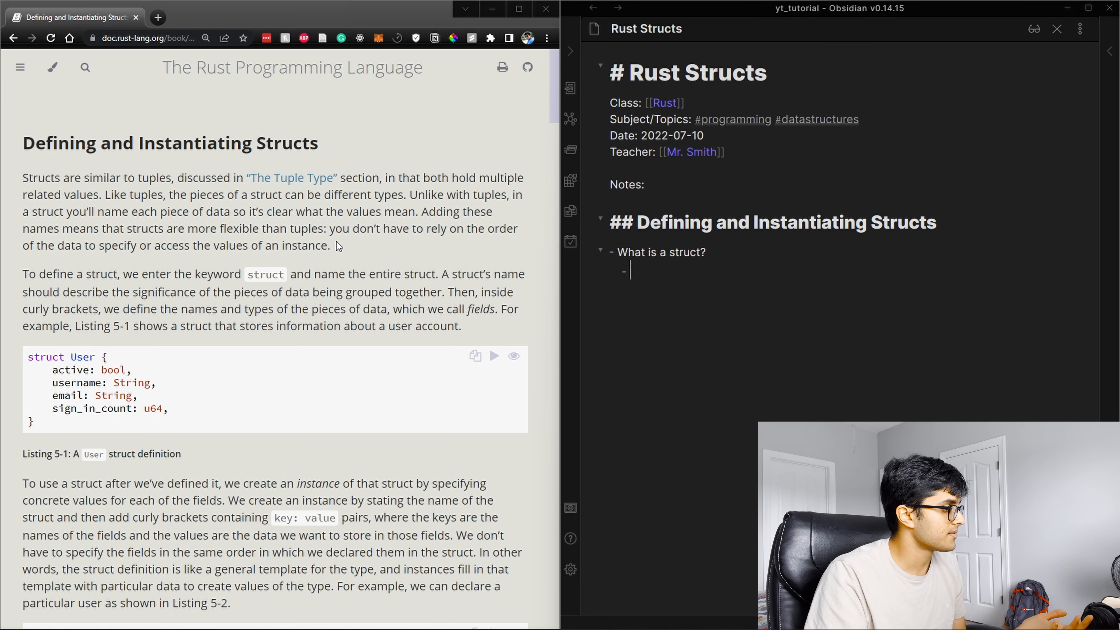
Step: Answer in the nested bullet: "Like a tuple, but you need to name each piece of data so it's clear what the values mean"
left_click(649, 256)
left_click(635, 271)
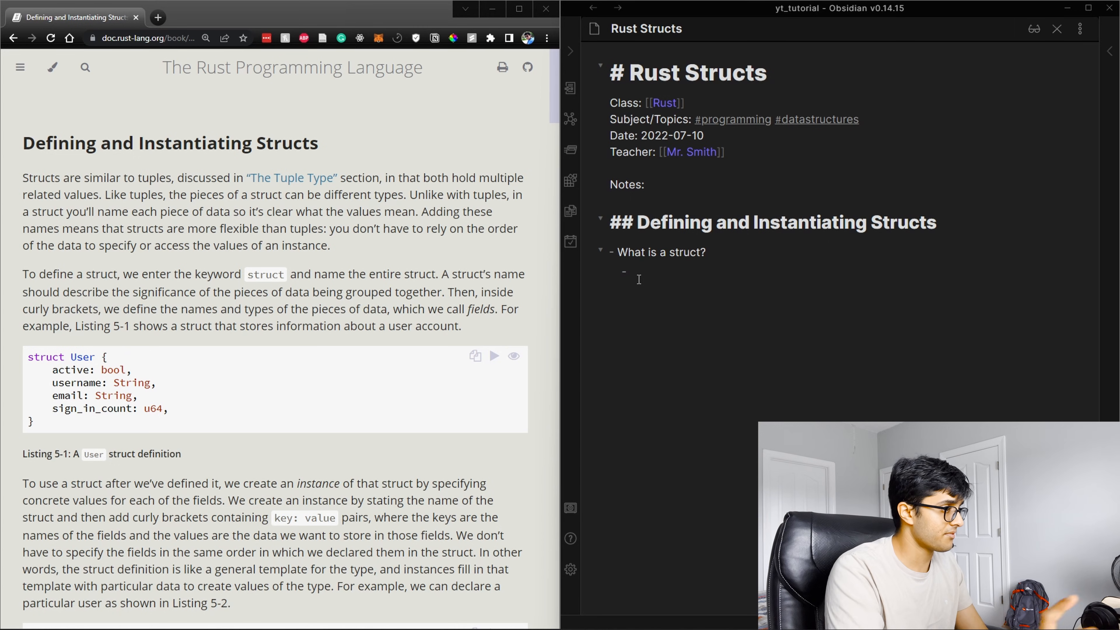
type("Like a ")
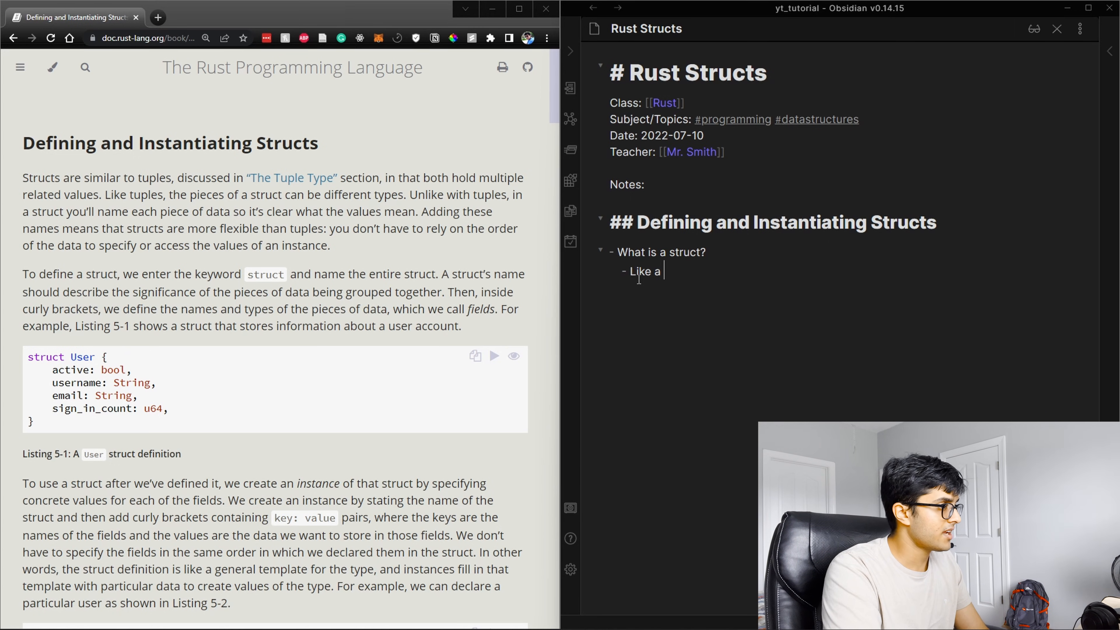
type("tuple, but yo")
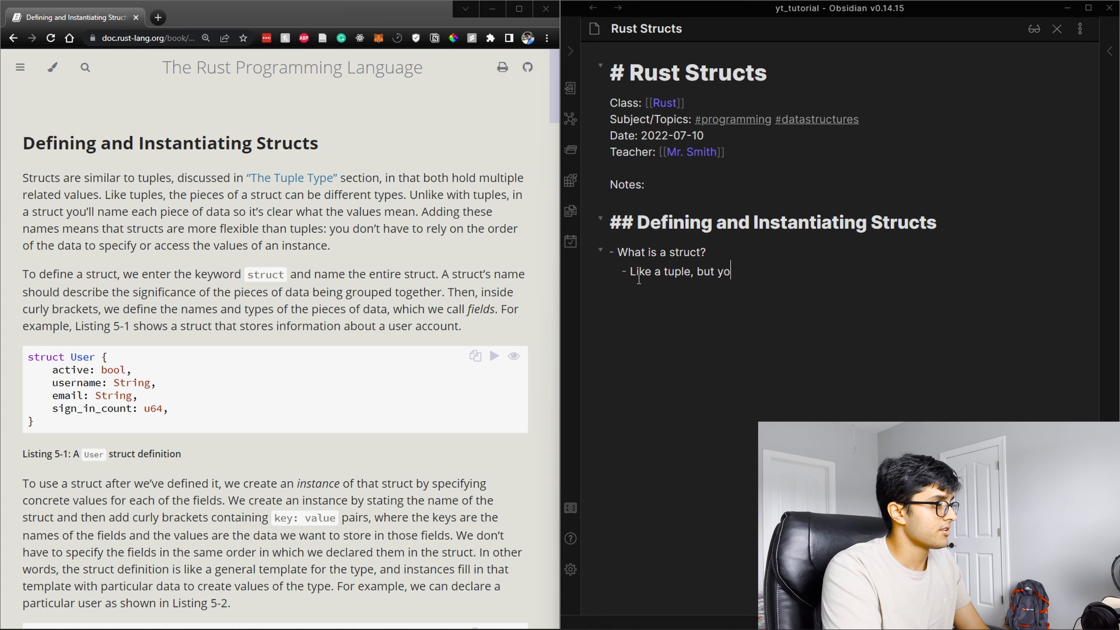
type("u need to name each")
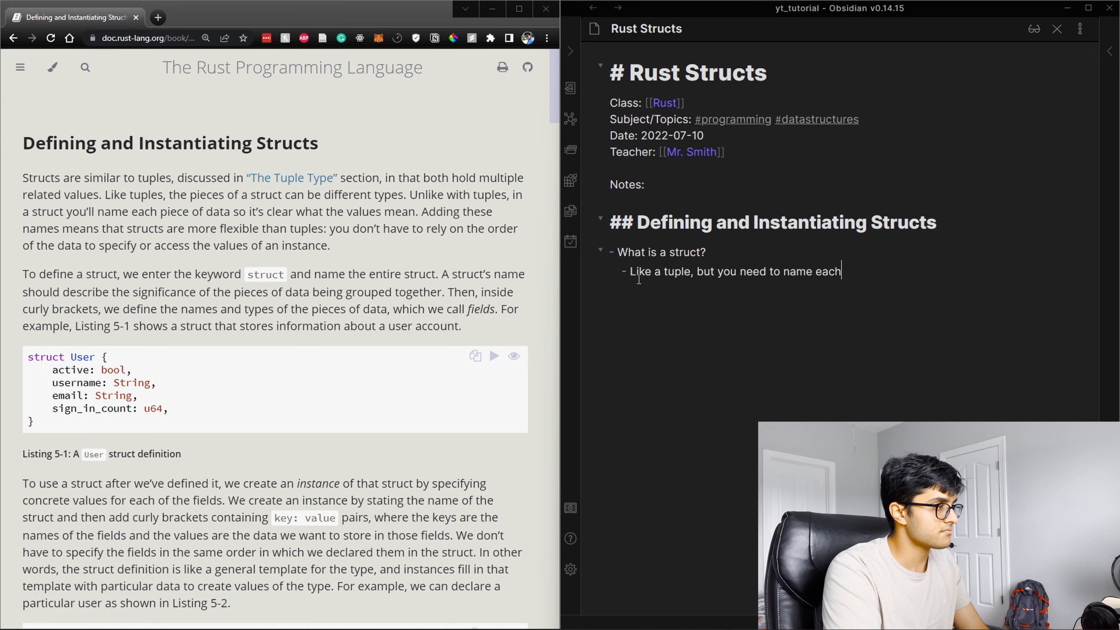
type(" piece of data so it")
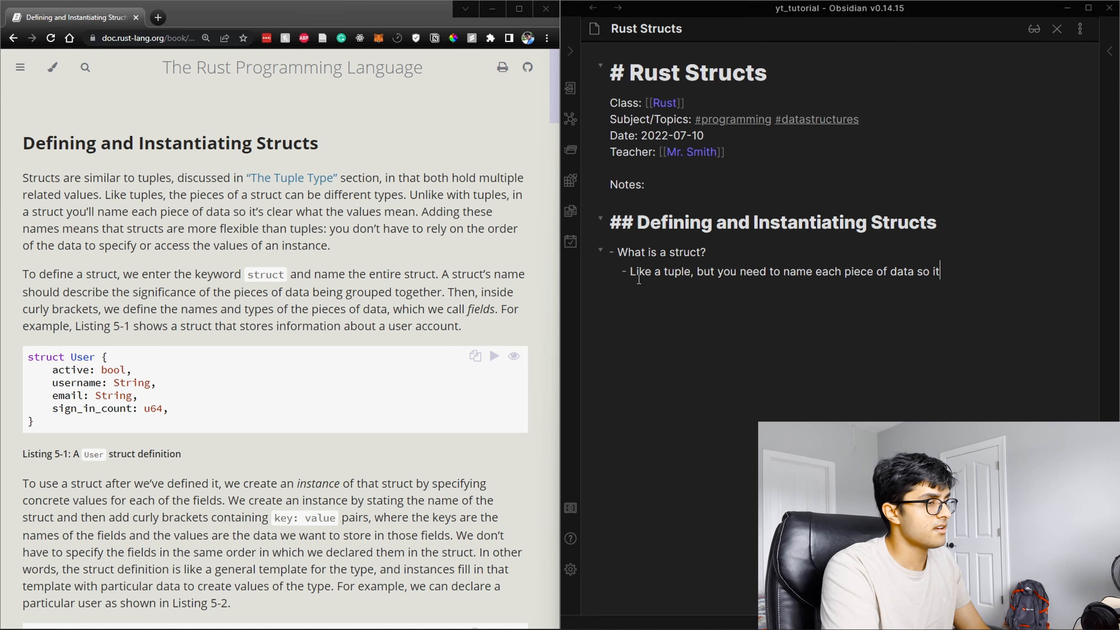
type("'s clear what the values mean")
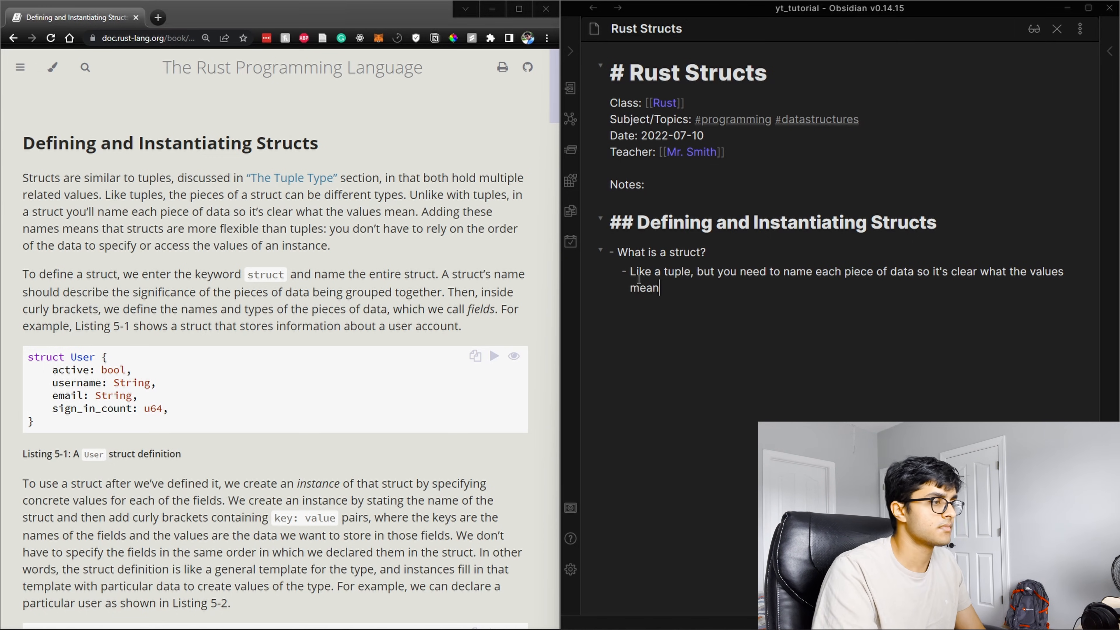
Step: Try folding and unfolding the section heading and the "What is a struct?" bullet, leaving the bullet's answer collapsed
left_click(600, 250)
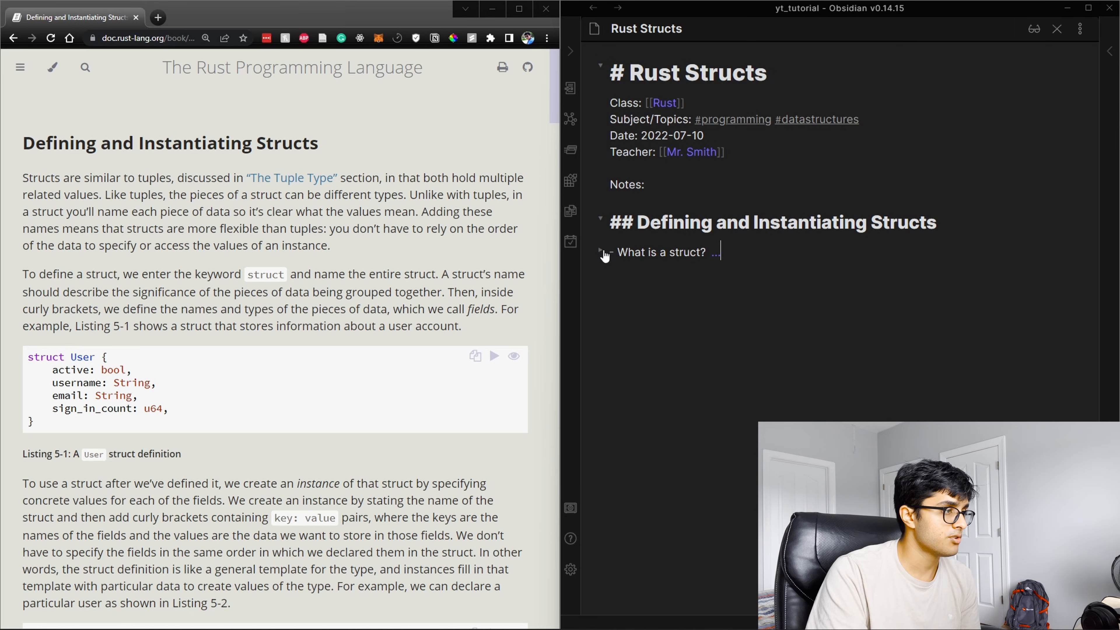
left_click(600, 223)
left_click(600, 220)
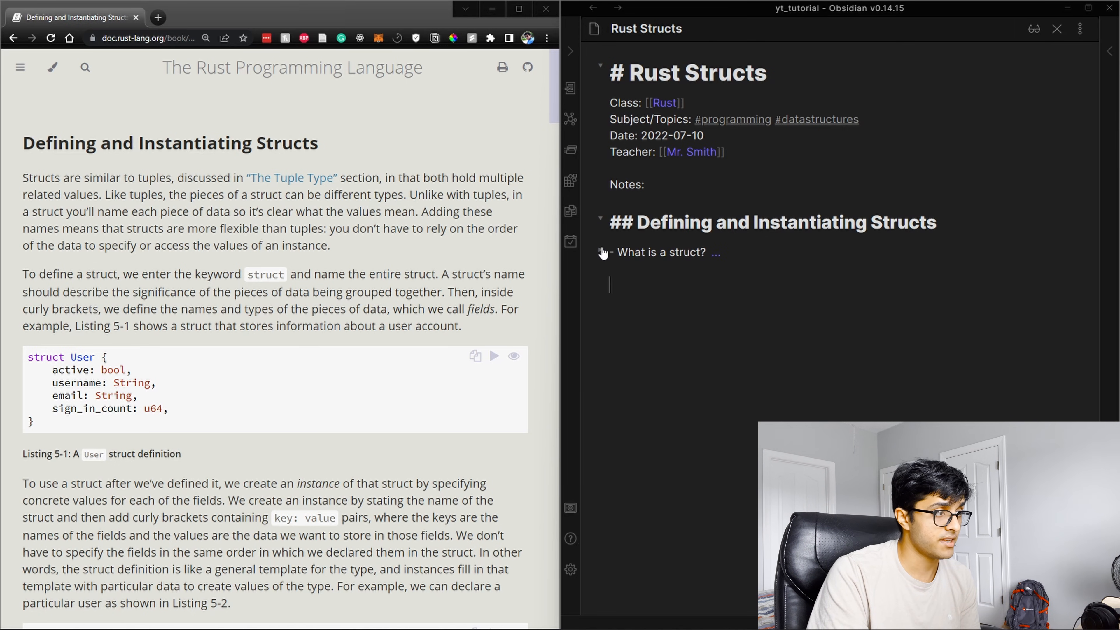
left_click_drag(618, 252, 705, 244)
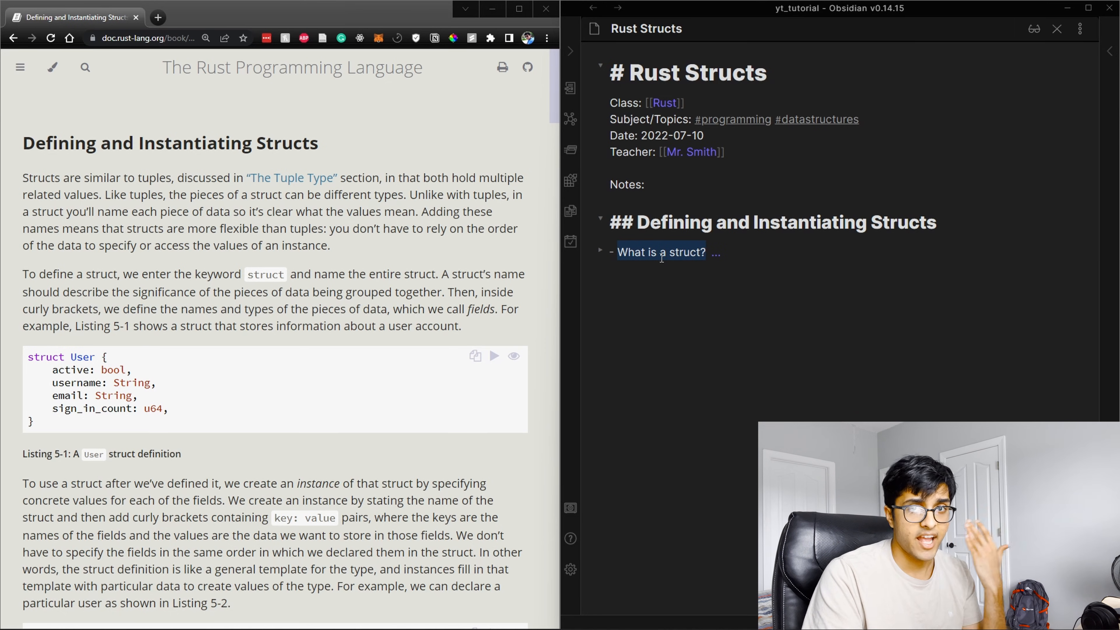
left_click(601, 251)
double_click(650, 270)
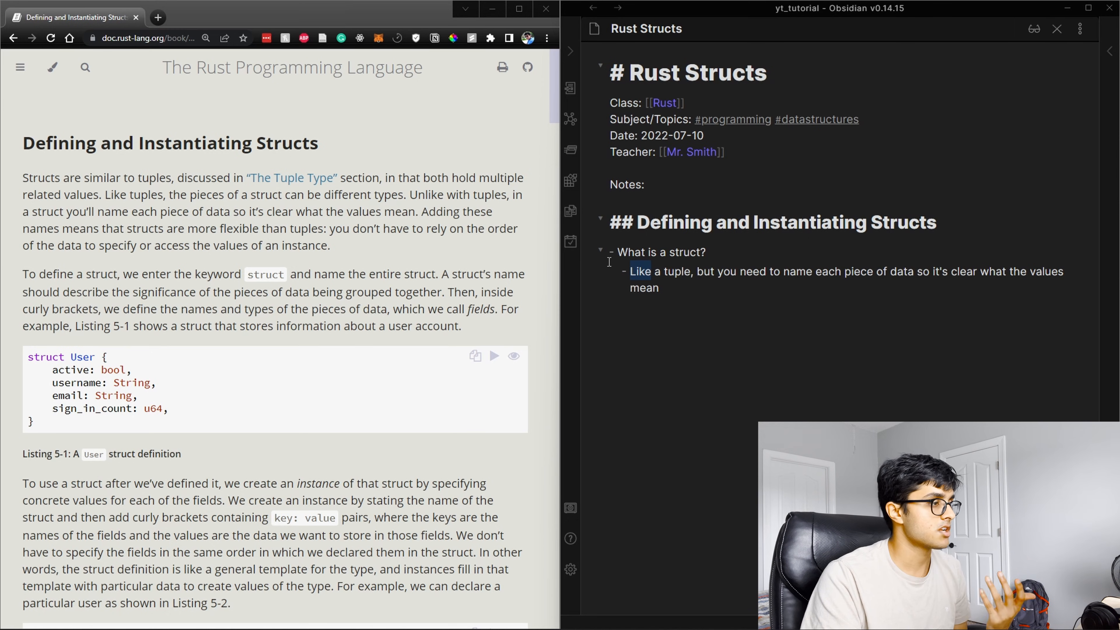
left_click(601, 251)
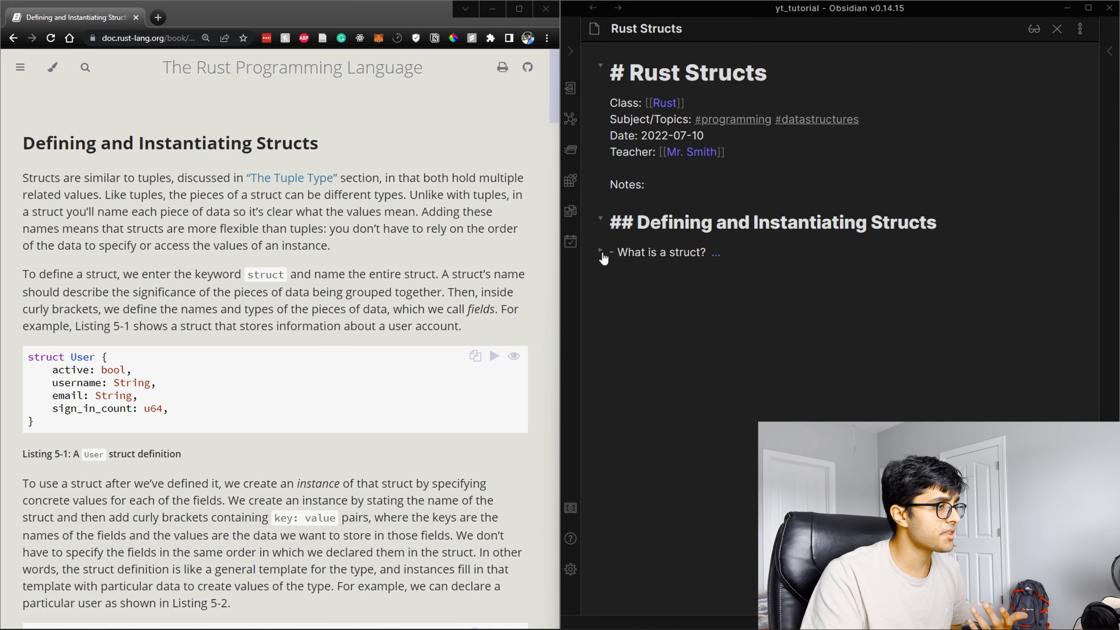
Step: Add the question "How do you define a struct?" as a bullet below the collapsed one, followed by a new empty bullet
left_click(740, 253)
key("Return")
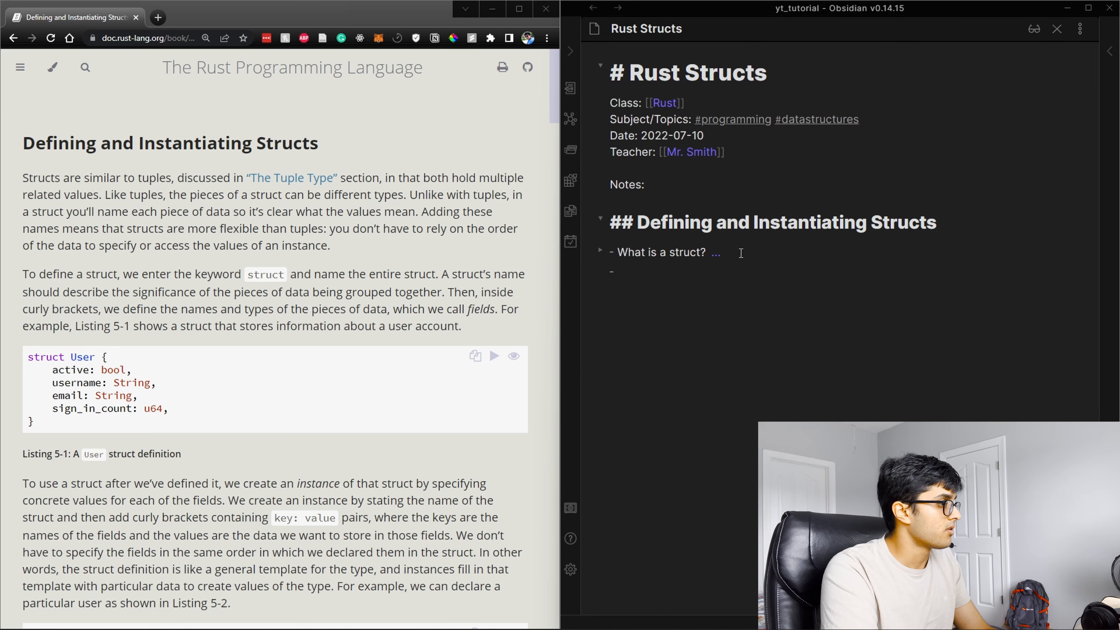
type("How do you define")
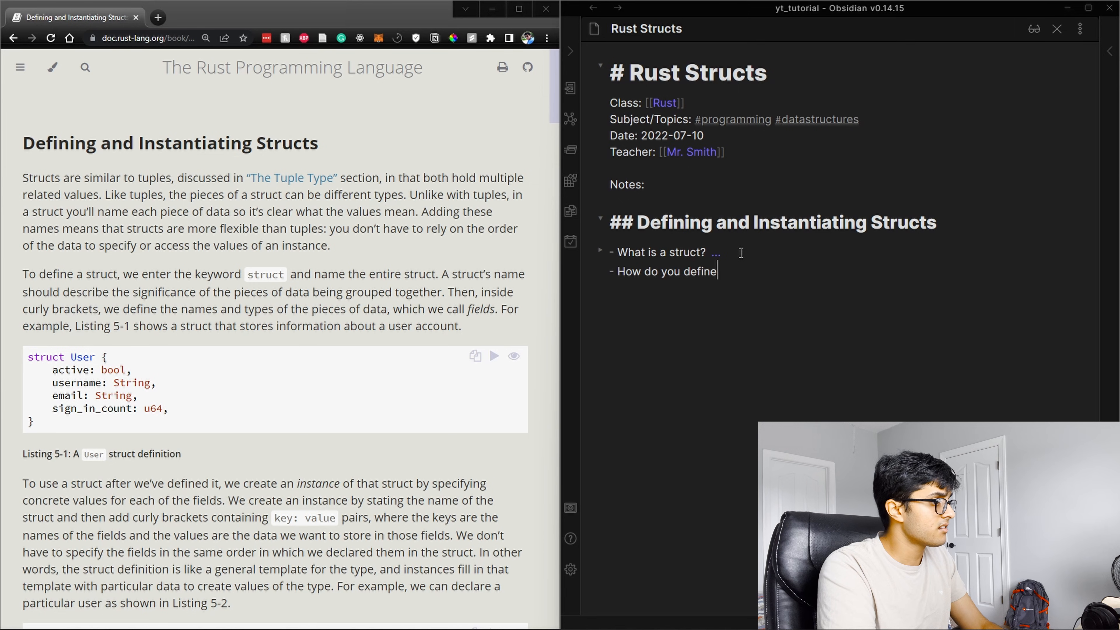
type(" a struct?")
key("Return")
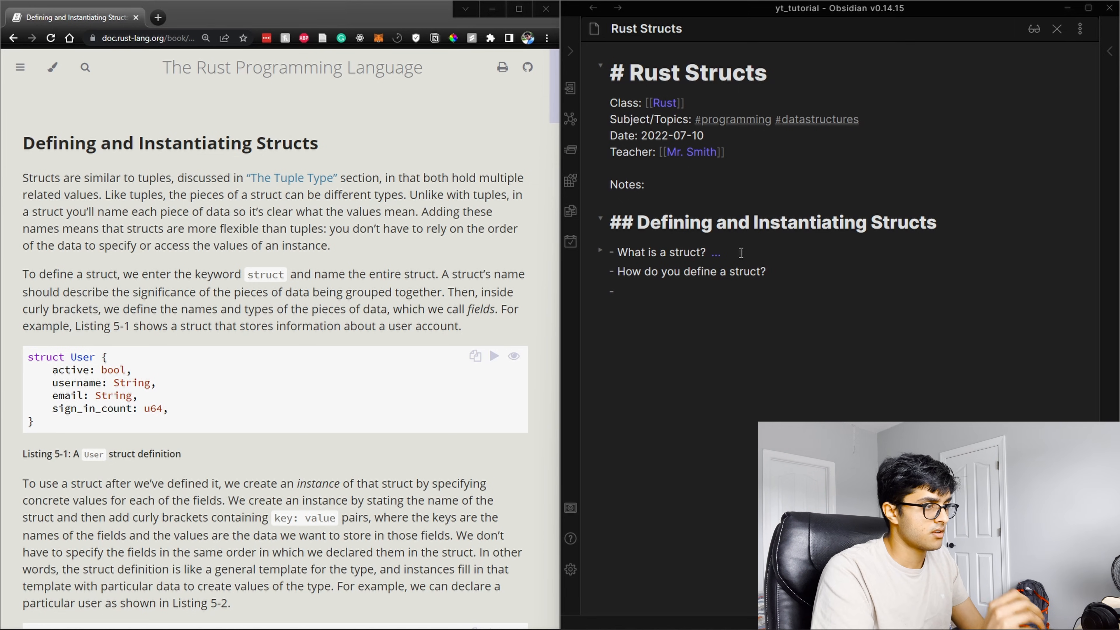
Step: Nest a fenced code block with the language rust under the "How do you define a struct?" bullet
key("Tab")
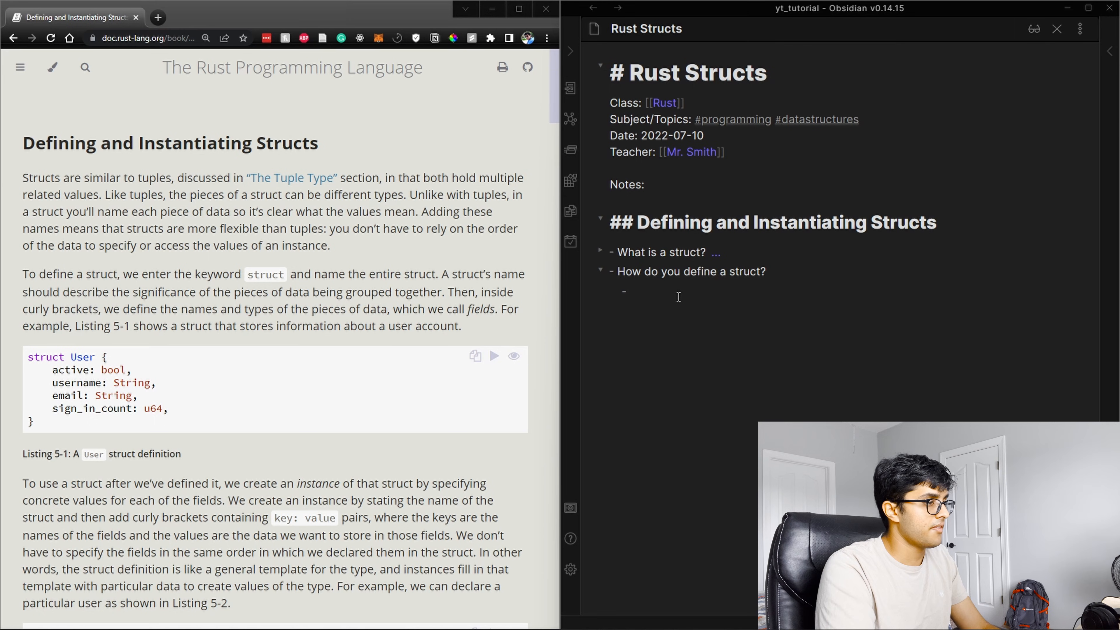
key("BackSpace")
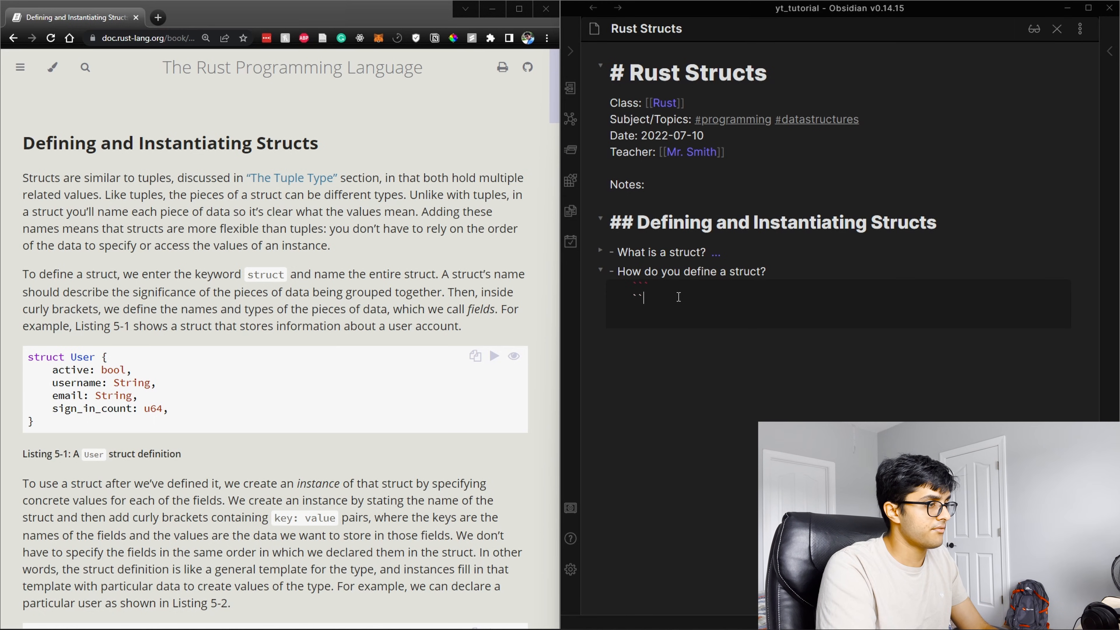
type("rust")
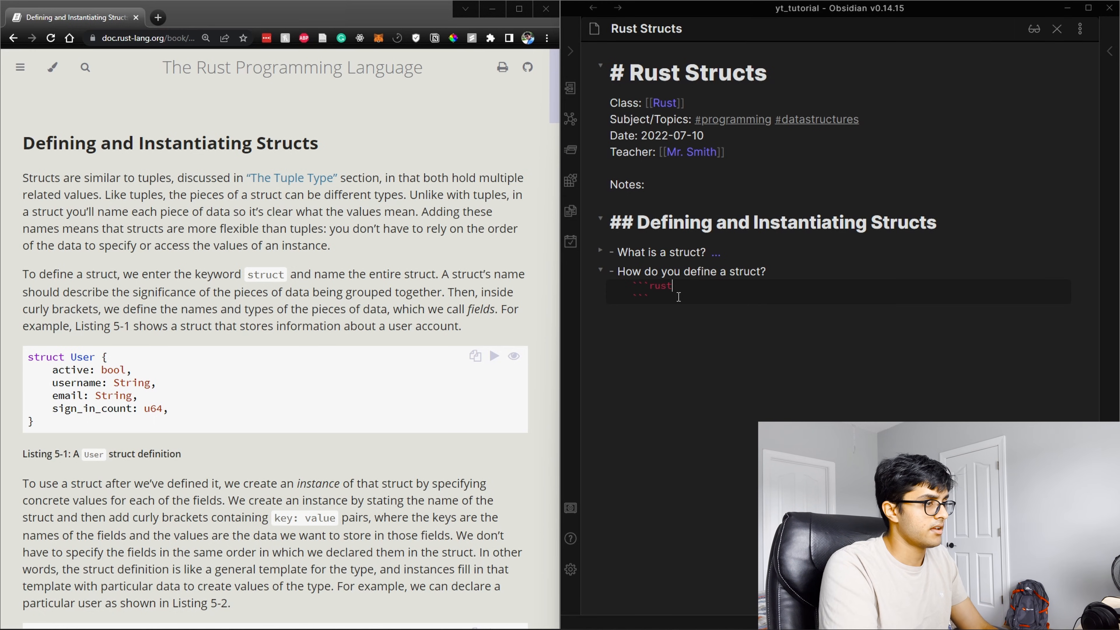
key("Return")
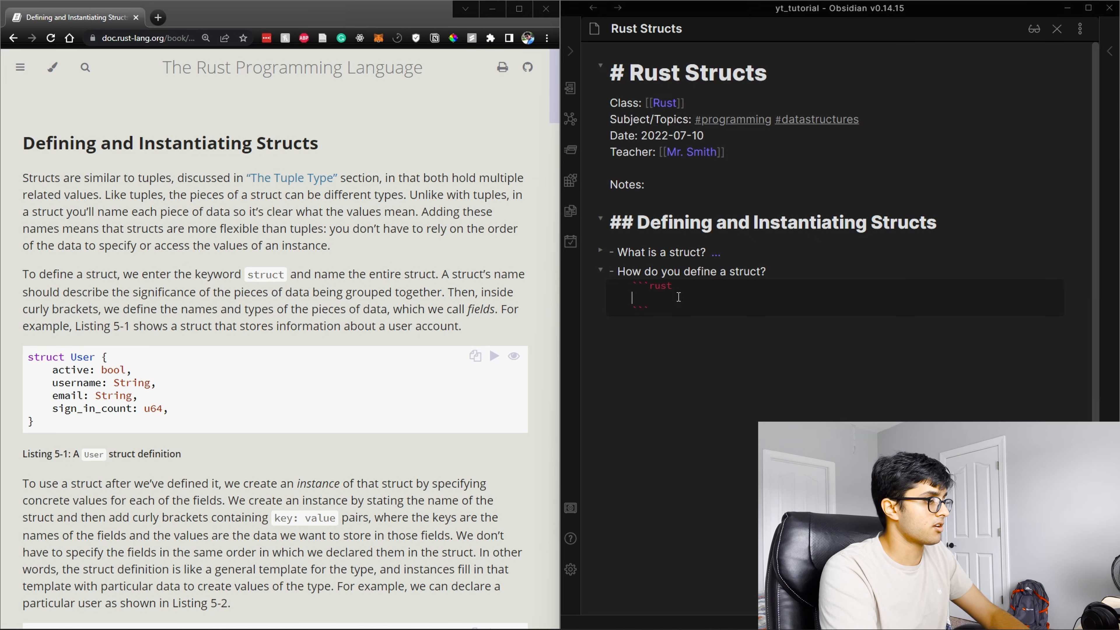
Step: Start the definition "struct User {" in the code block, with its closing brace and an indented line between the braces
type("stur")
key("BackSpace")
key("BackSpace")
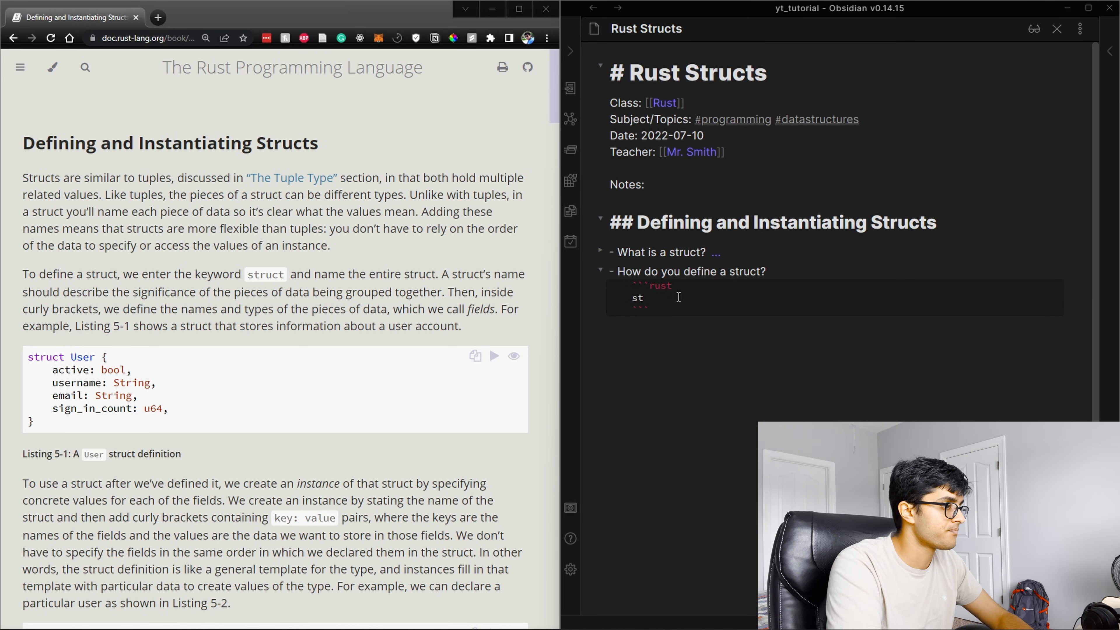
type("ruct User {")
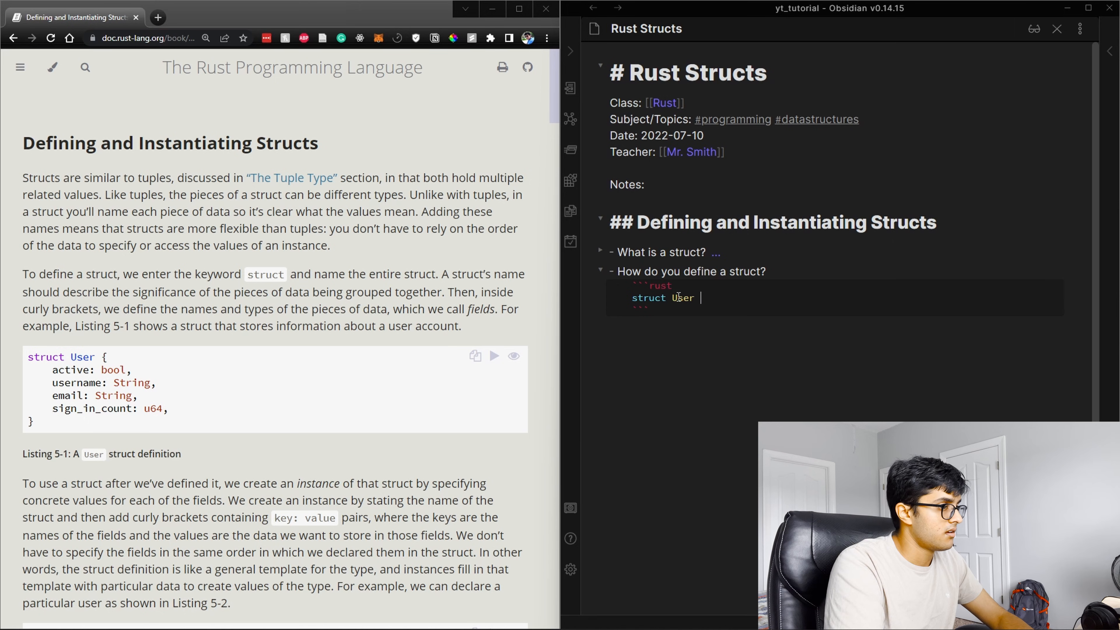
key("Return")
type("a")
key("BackSpace")
key("Return")
key("Tab")
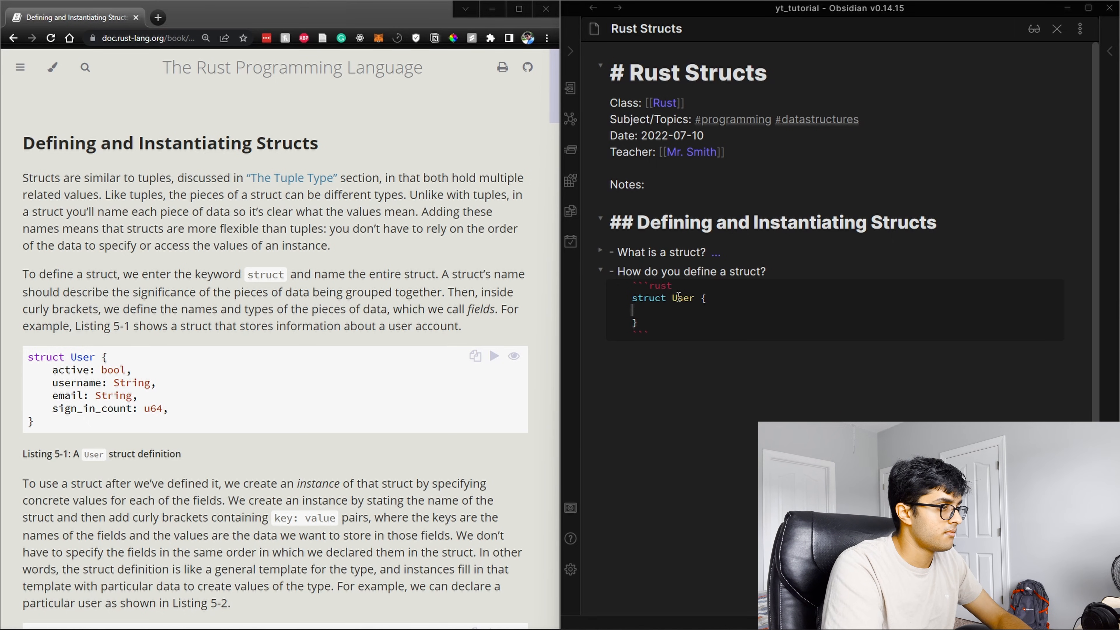
Step: Fill the User struct with the fields active: bool, username: String, email: String and sign_in_count: u64, each followed by a comma
type("active")
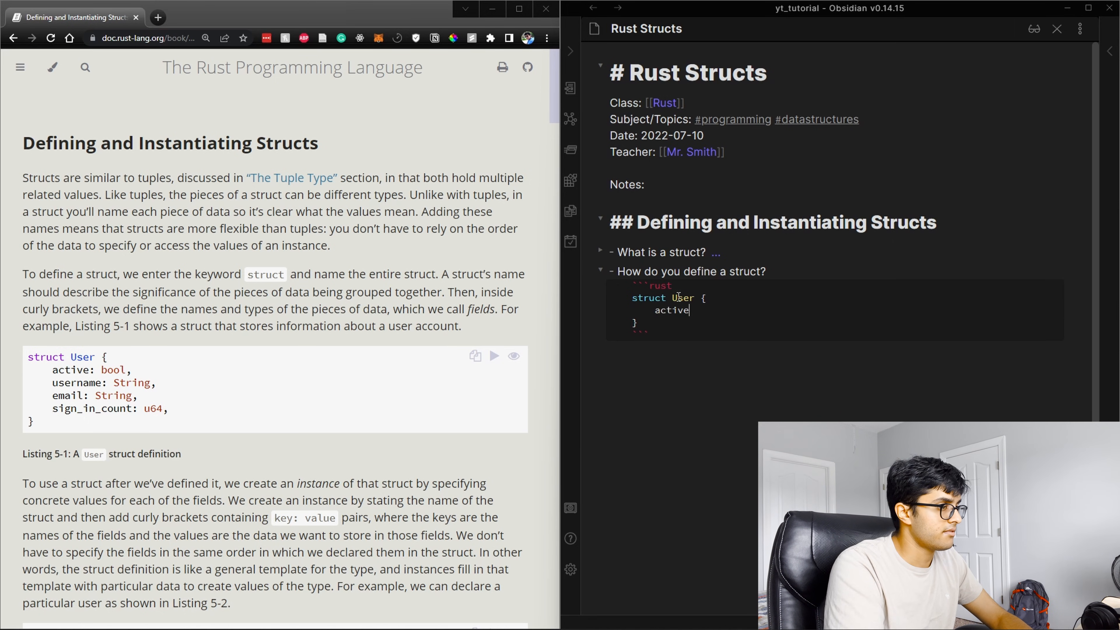
type(": bool,     use")
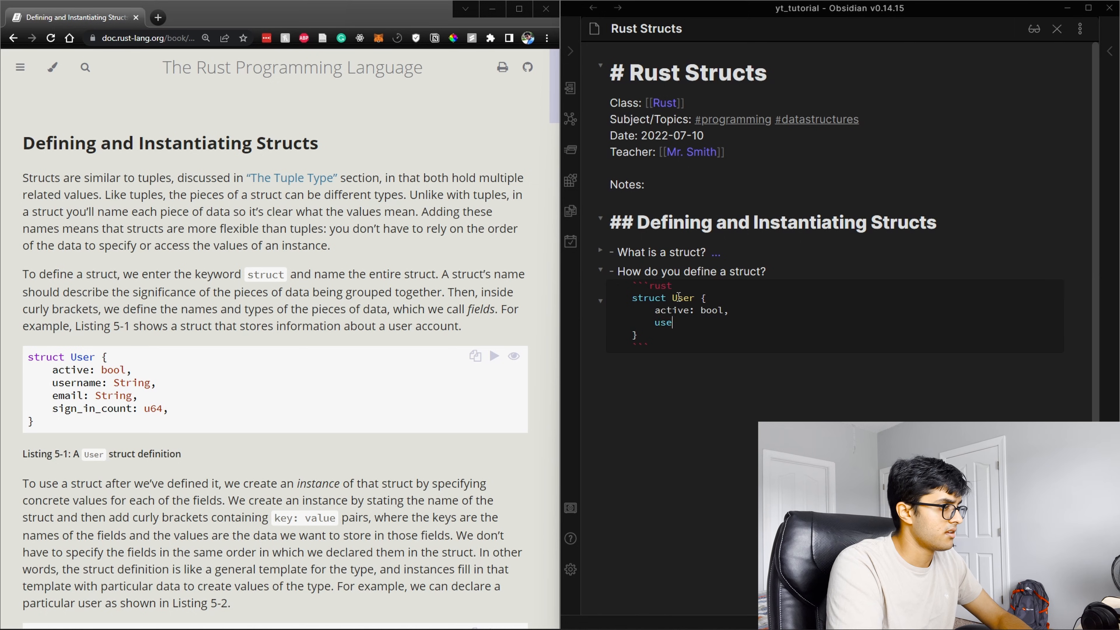
type("rname: String,")
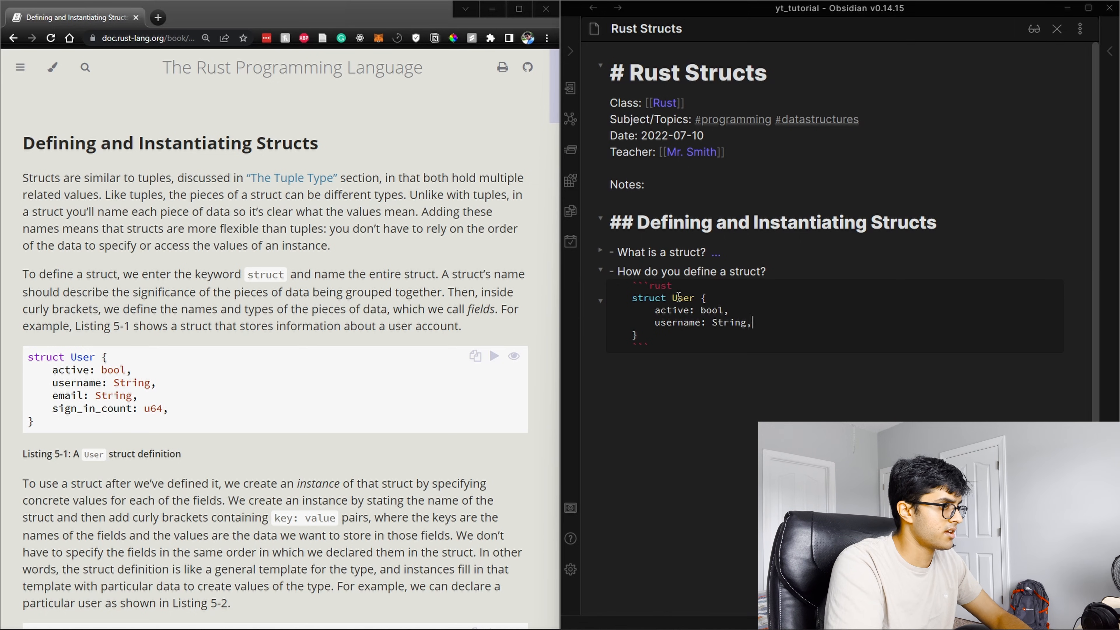
key("Return")
type("email: Strin")
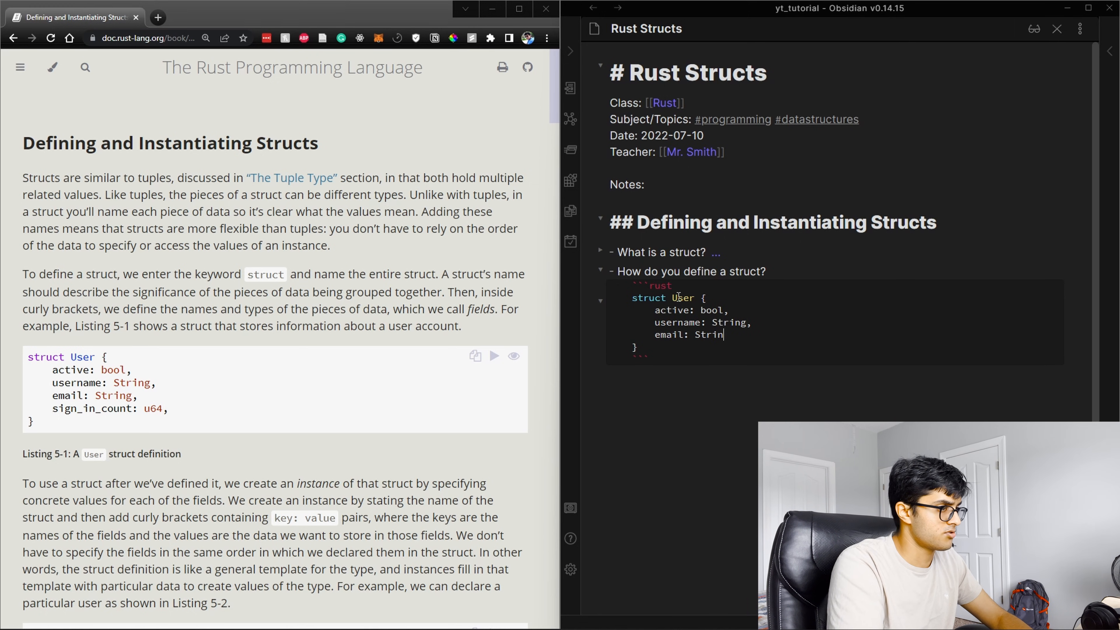
type("g,     sign_i")
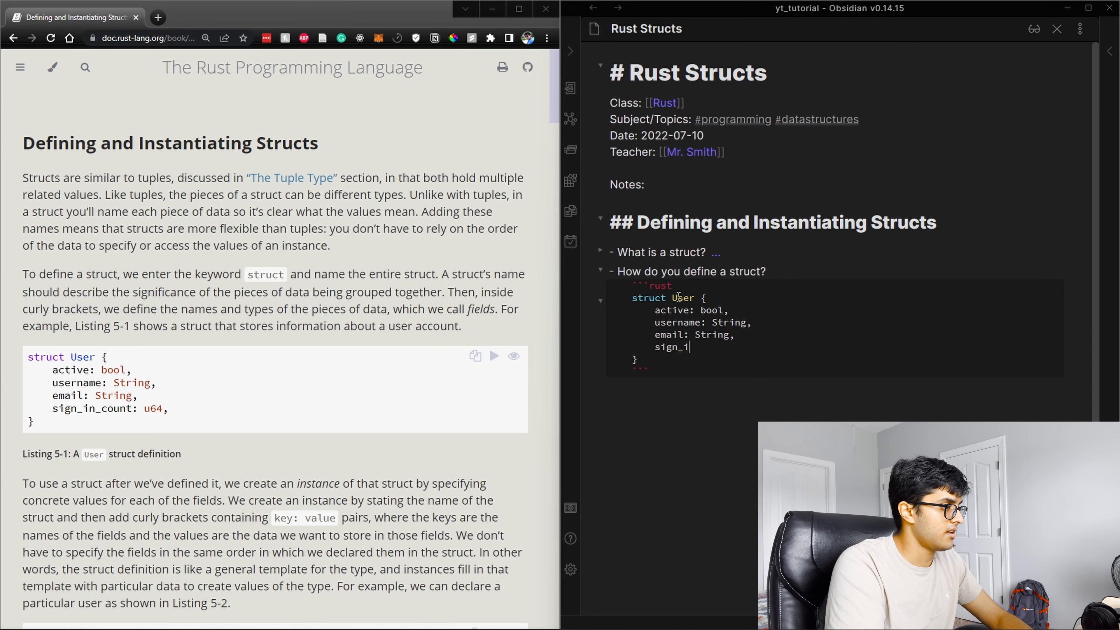
type("n_count: u")
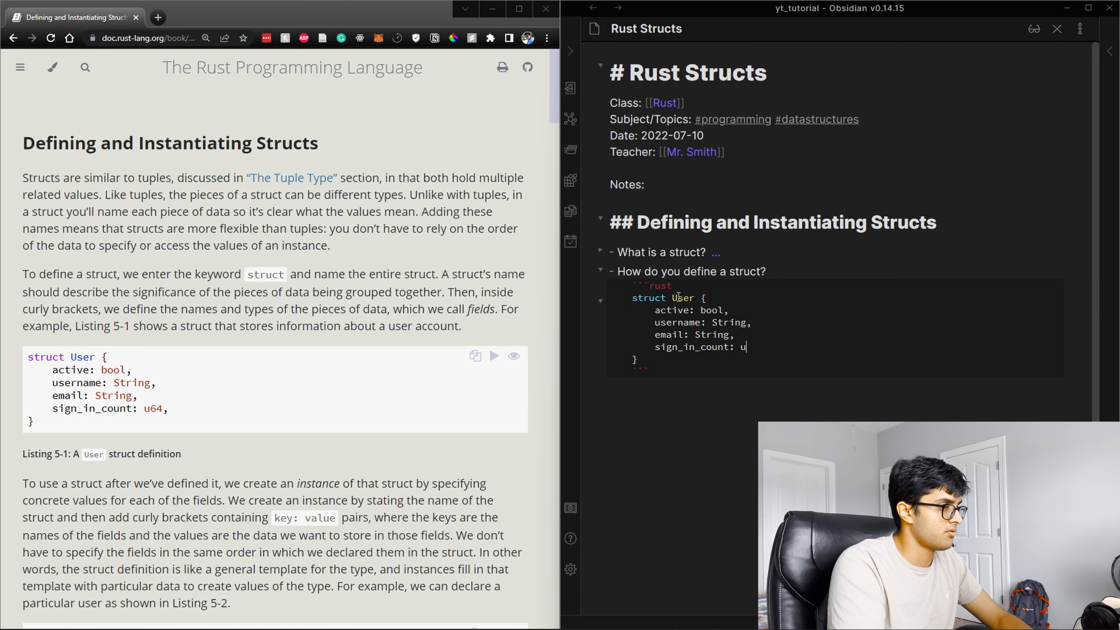
type("64,")
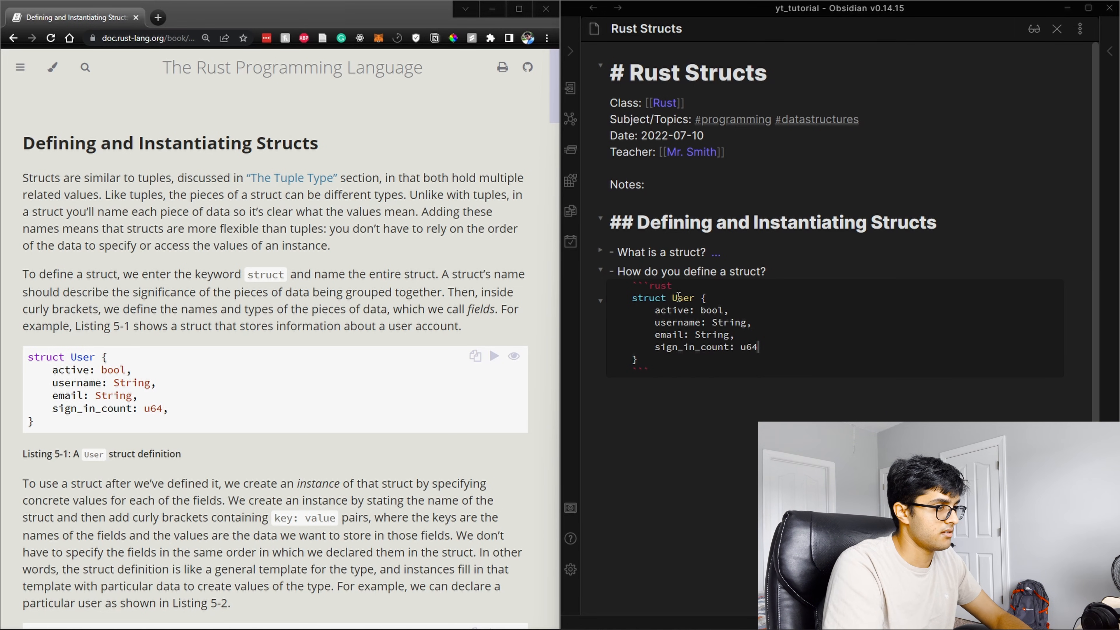
Step: Capitalize the code block's language label so it reads "Rust"
key("Up")
key("Up")
key("Up")
key("Left")
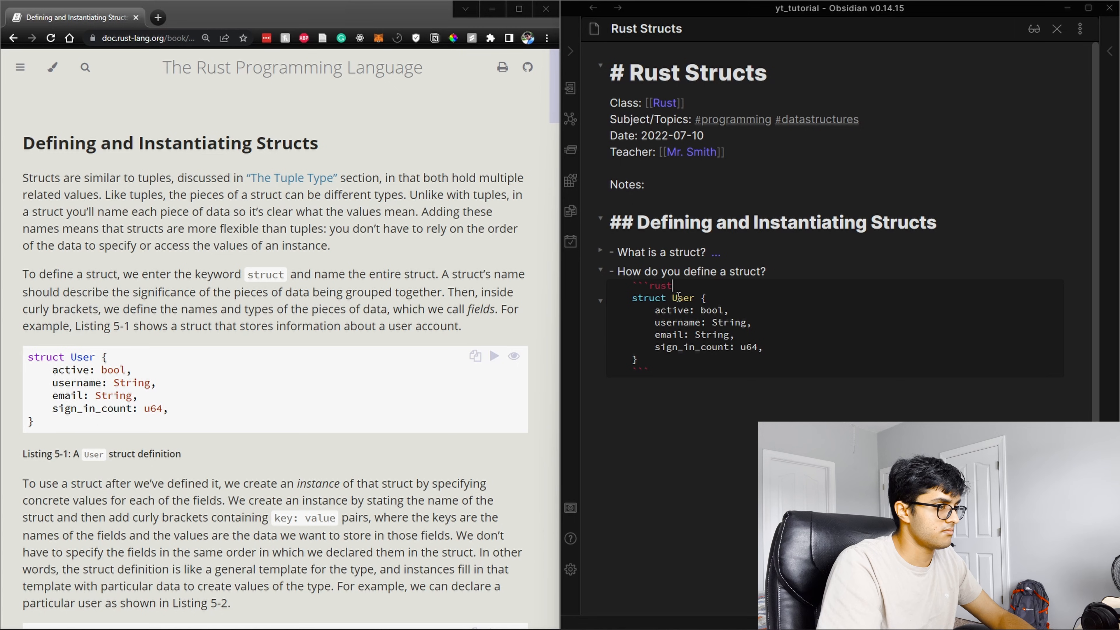
key("Left")
key("Left")
key("Left")
key("BackSpace")
type("R")
Step: Preview the note in reading view, return to editing, and try folding and unfolding the struct code
left_click(1035, 29)
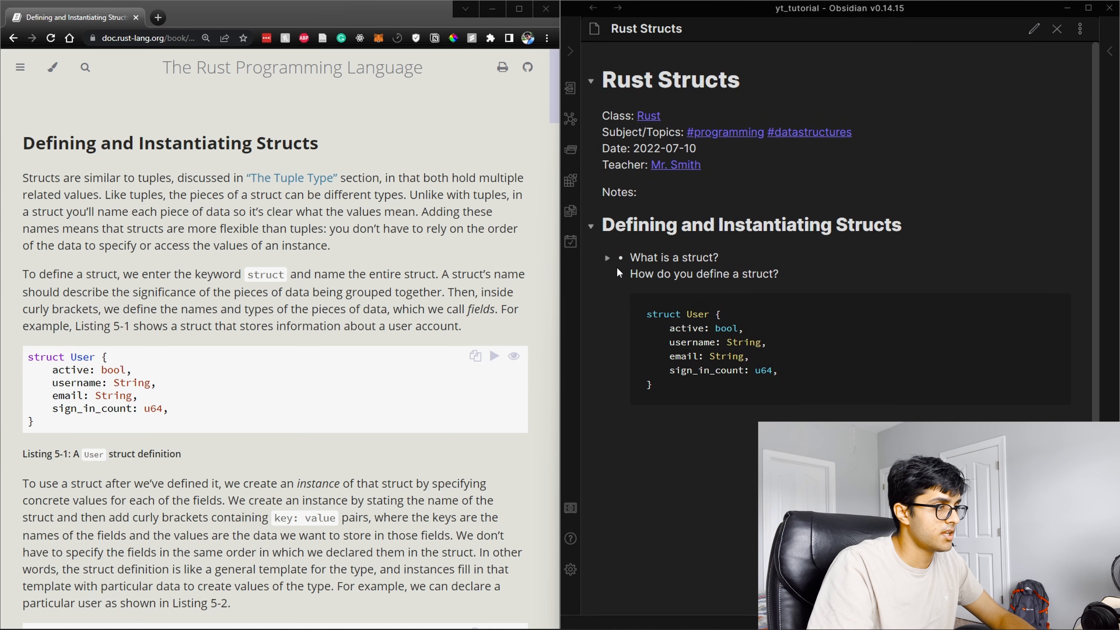
left_click(1033, 30)
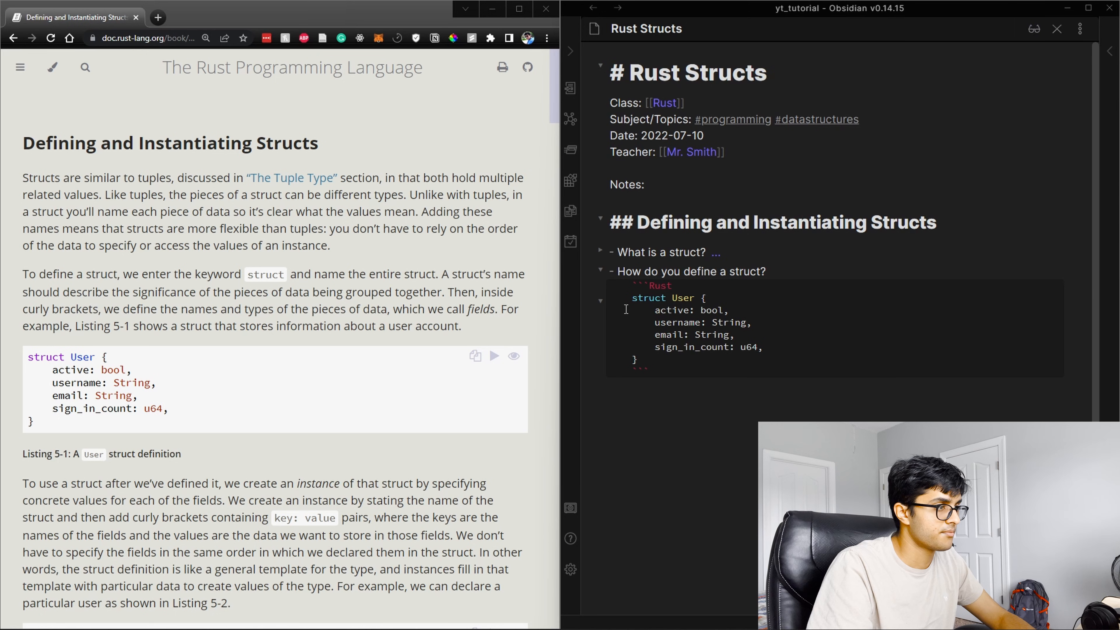
left_click(600, 302)
left_click(601, 303)
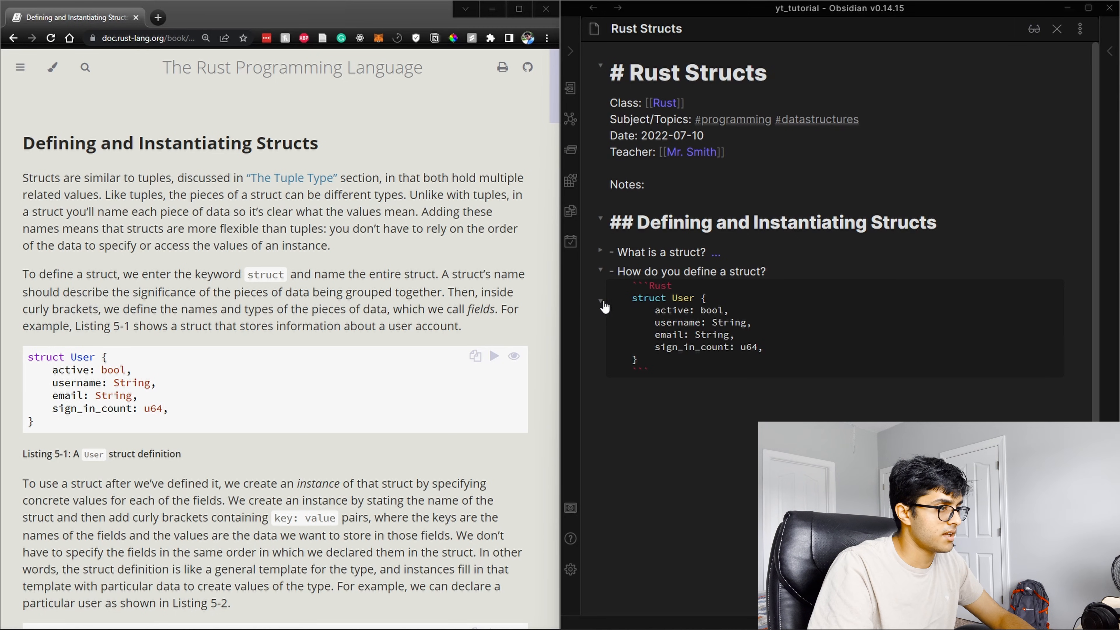
Step: Try removing the indentation from the code fences and struct code, and indent the whole block again under its question
key("BackSpace")
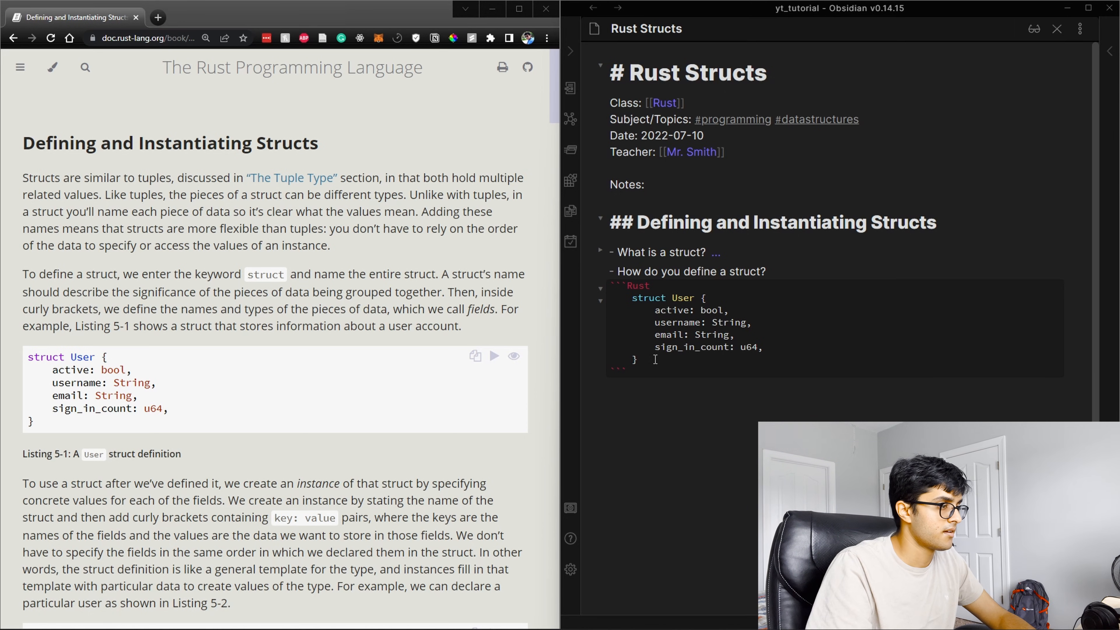
left_click_drag(655, 359, 611, 303)
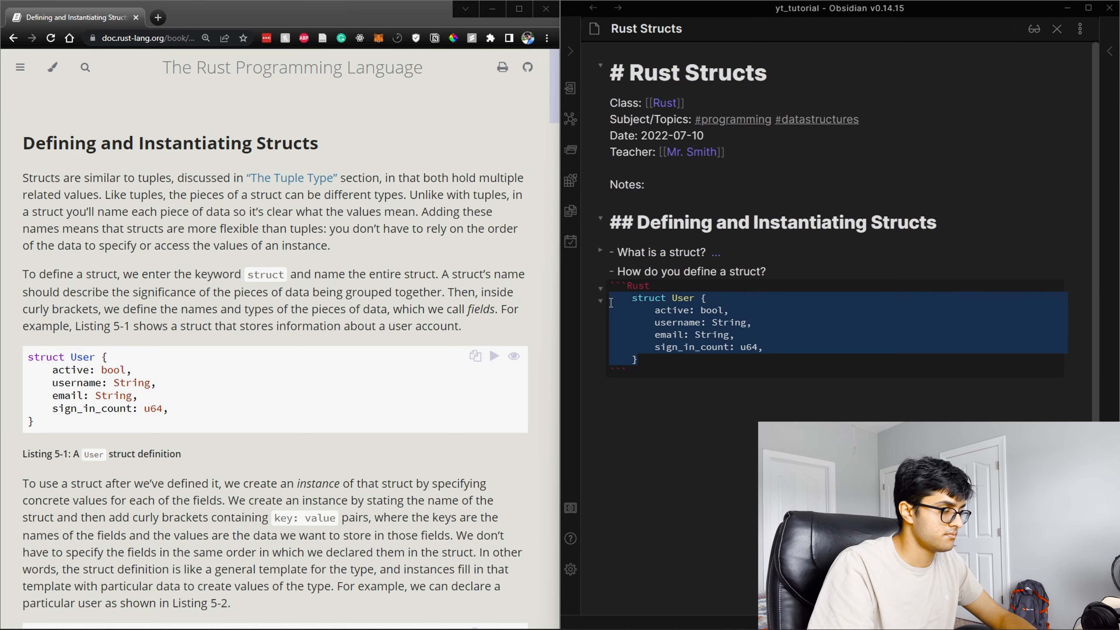
key("shift+Tab")
left_click(621, 302)
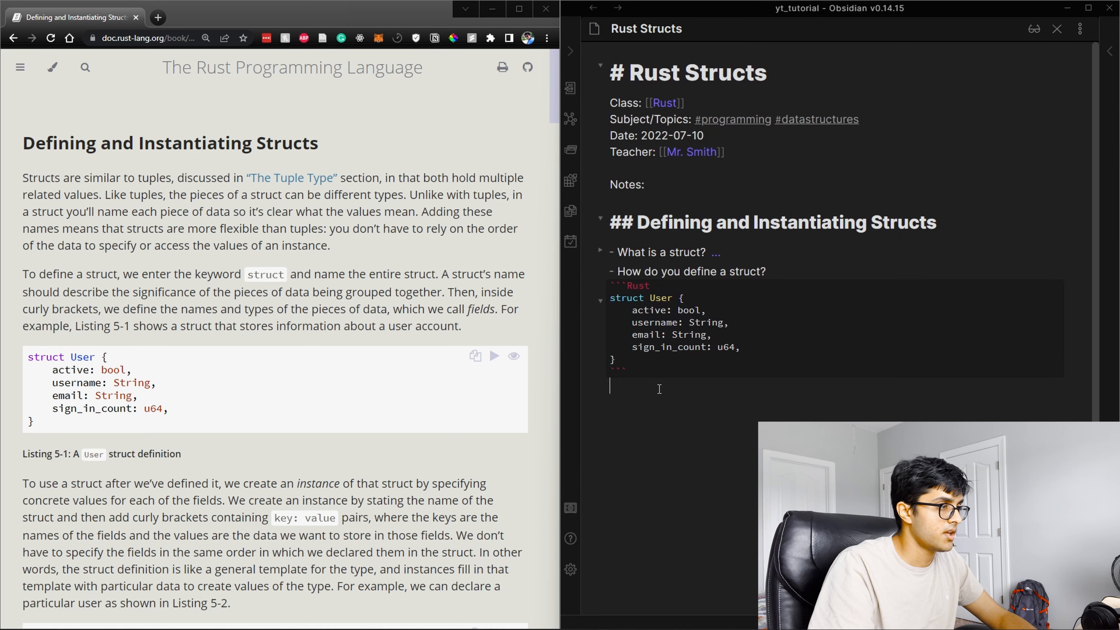
left_click_drag(608, 285, 709, 385)
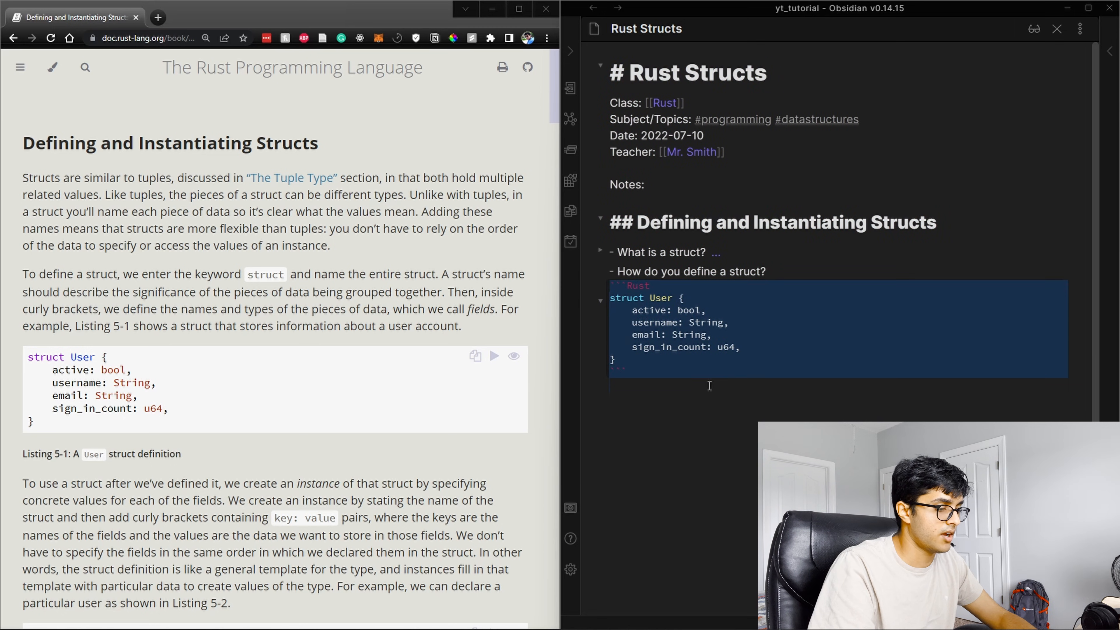
key("Tab")
Step: Try collapsing and expanding the "How do you define a struct?" bullet, and skim the book's section on instances and struct update syntax
left_click(701, 430)
left_click(600, 270)
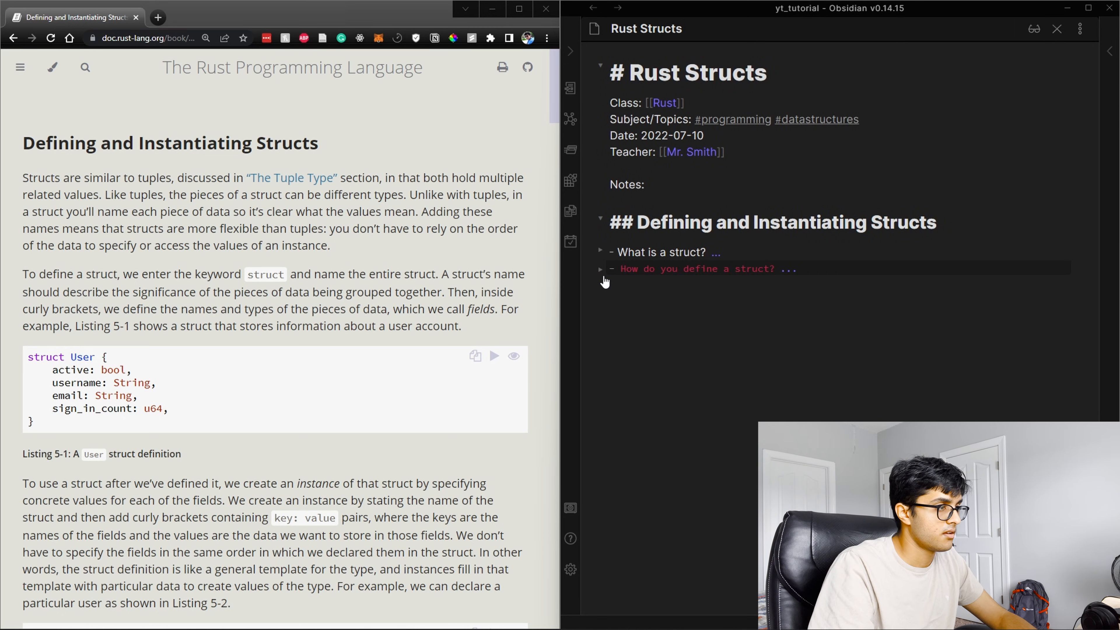
left_click(600, 269)
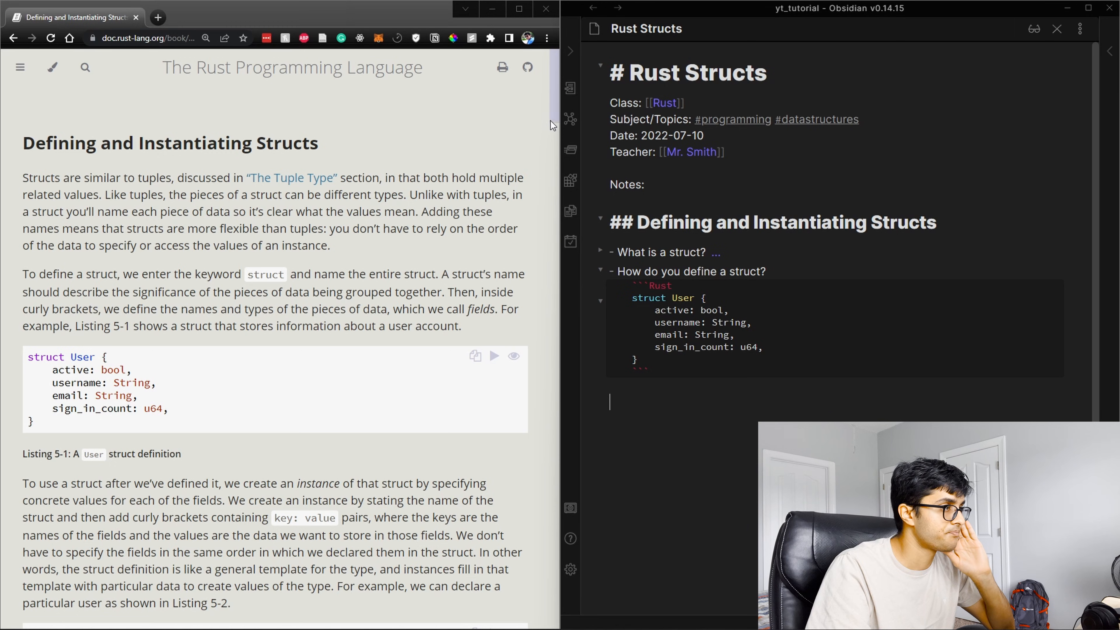
left_click_drag(552, 125, 535, 347)
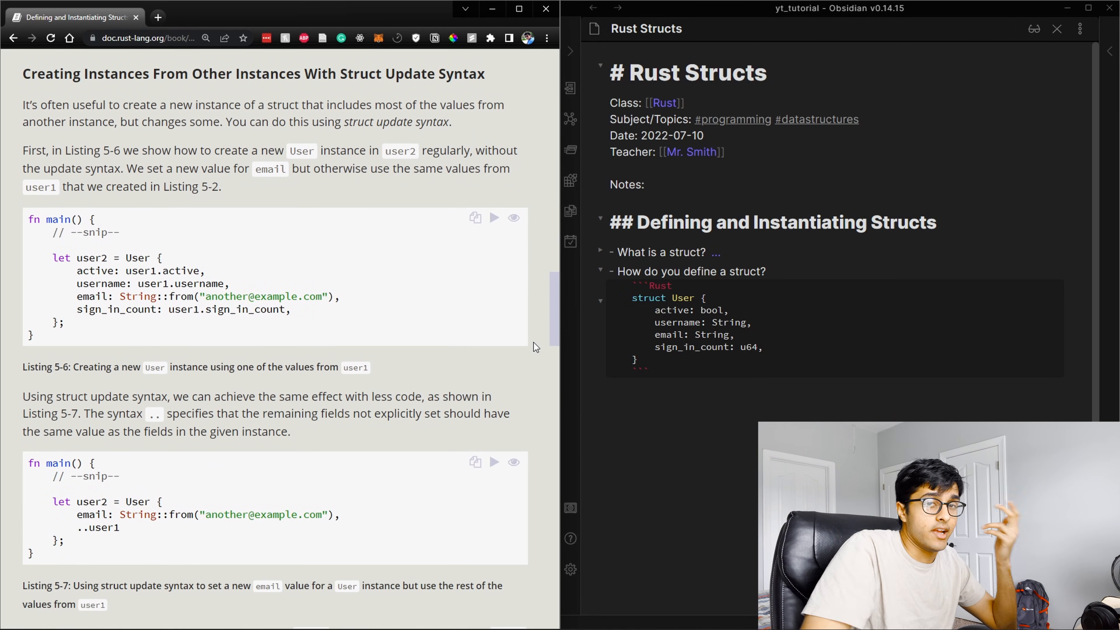
left_click_drag(533, 343, 525, 156)
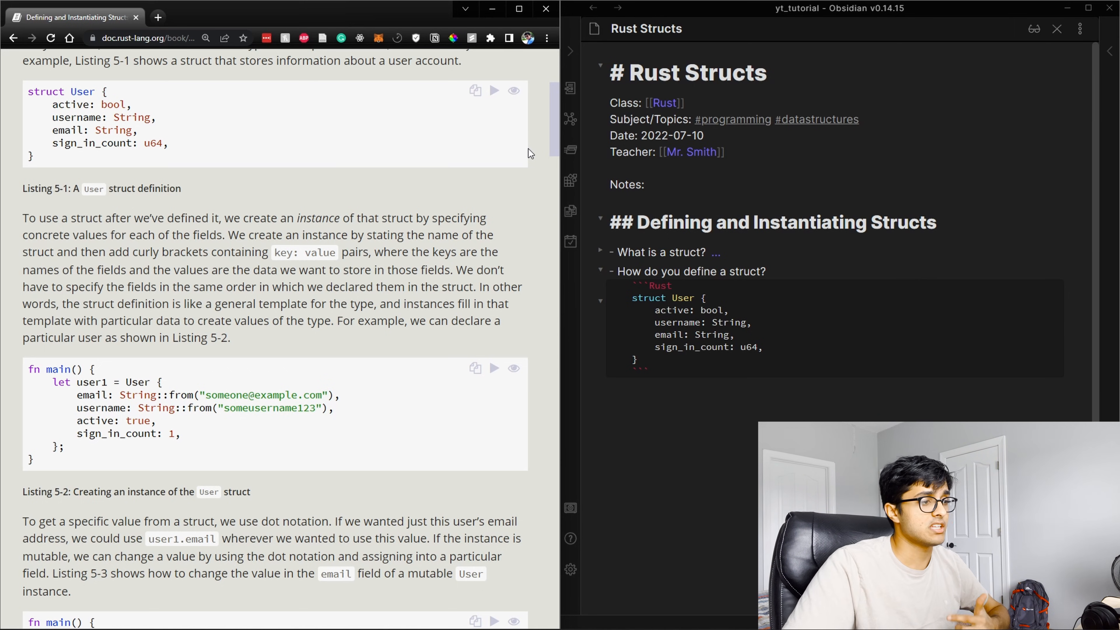
Step: Collapse "How do you define a struct?", expand "What is a struct?" and add the nested bullet "Similar to a struct in C: [[C Struct]]"
left_click(600, 269)
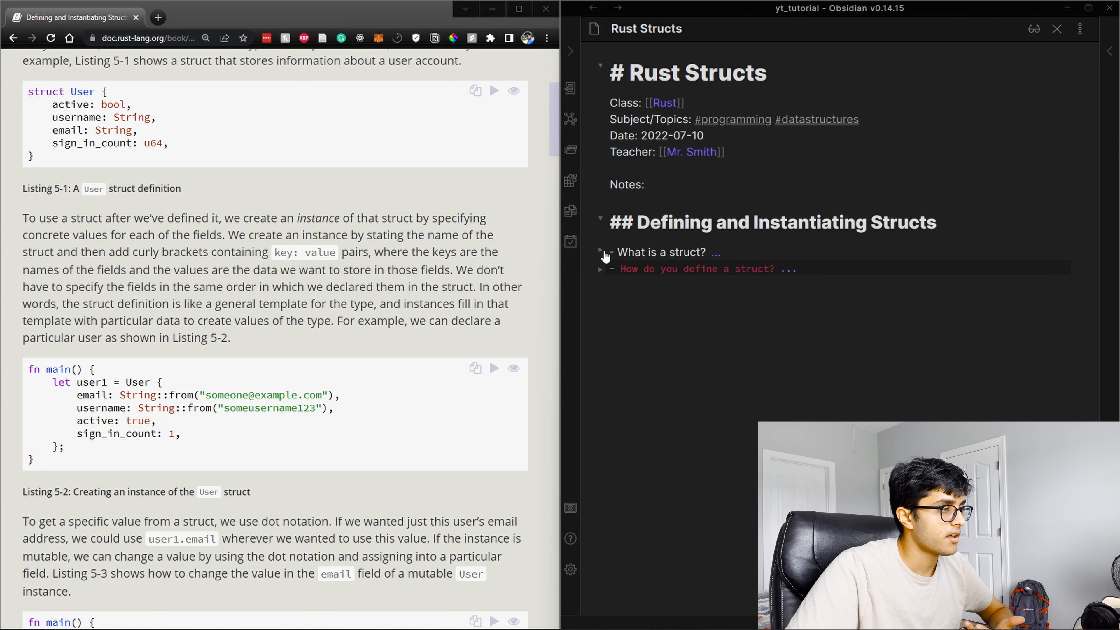
left_click(600, 250)
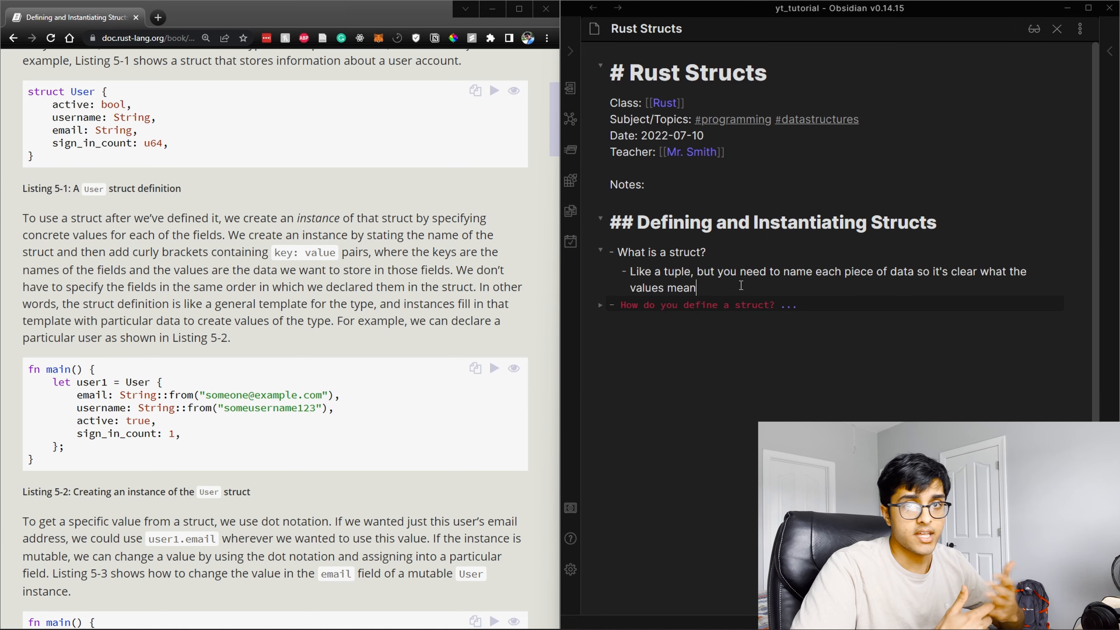
key("Return")
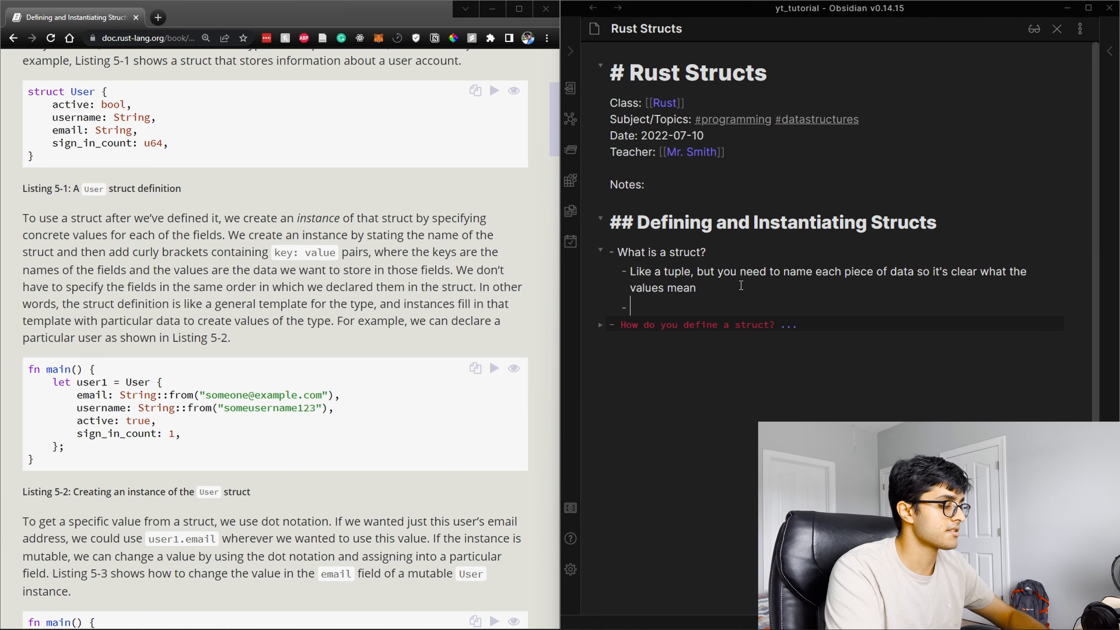
type("Similar to a ")
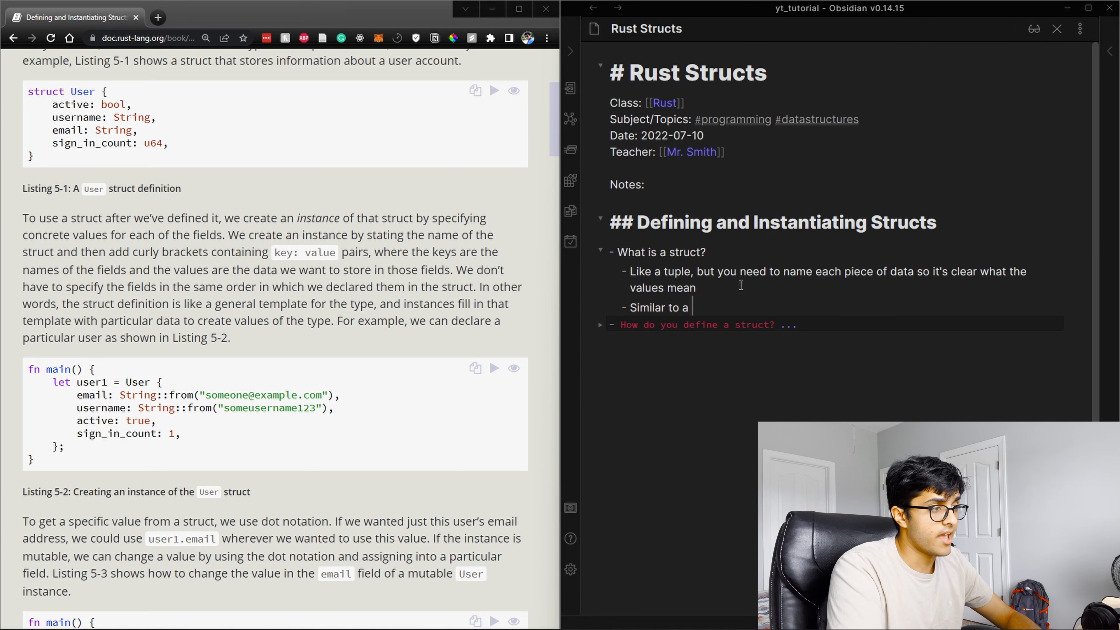
type("struct in ")
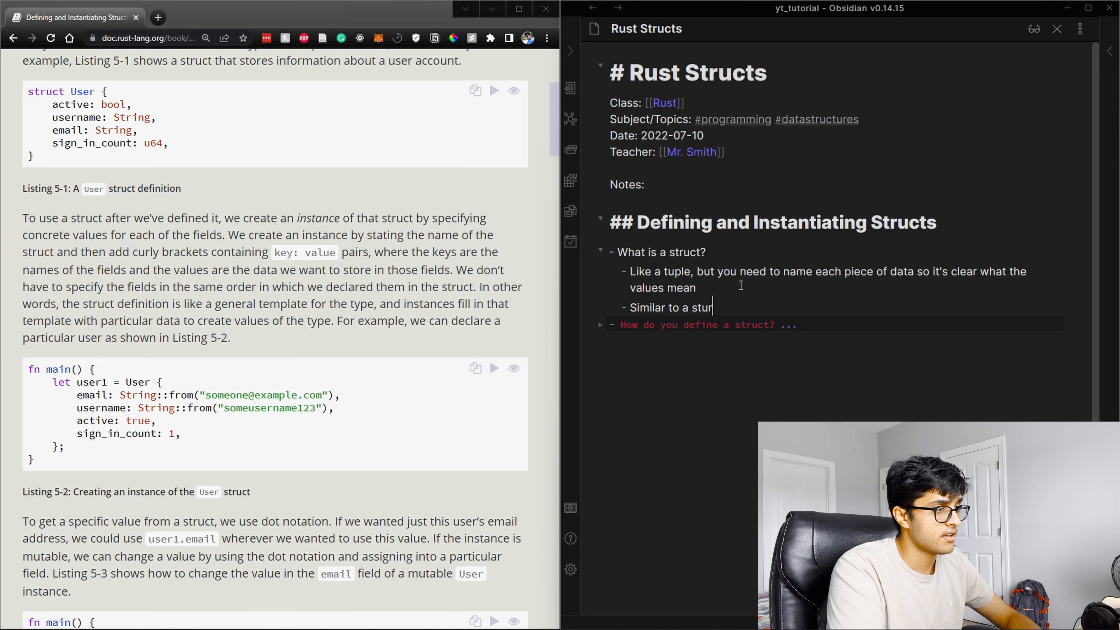
type("C: [[C St")
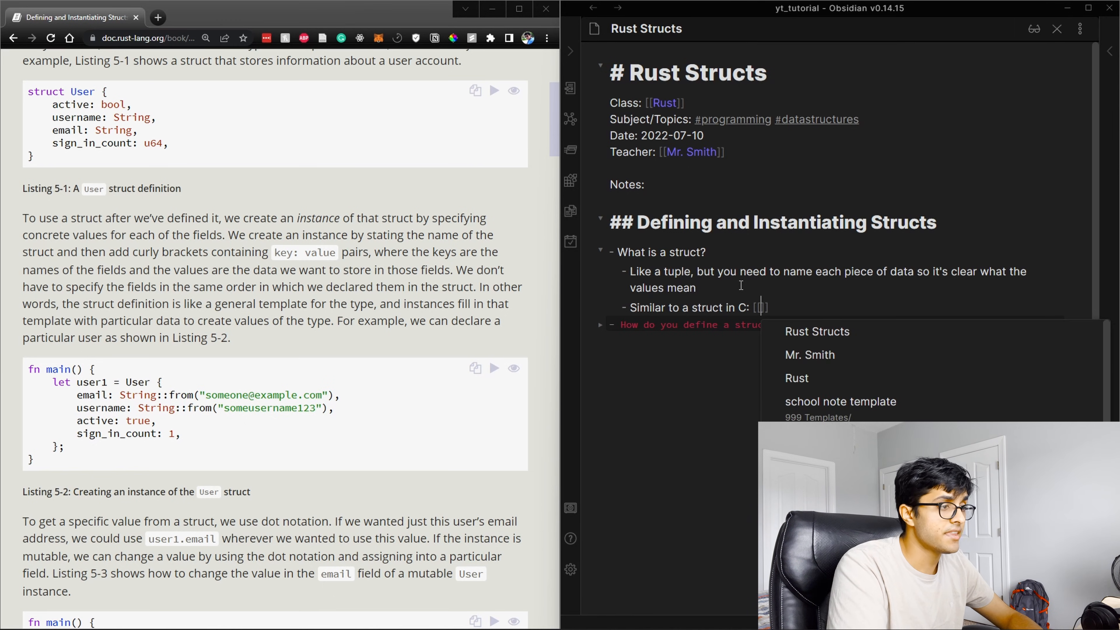
type("ruct")
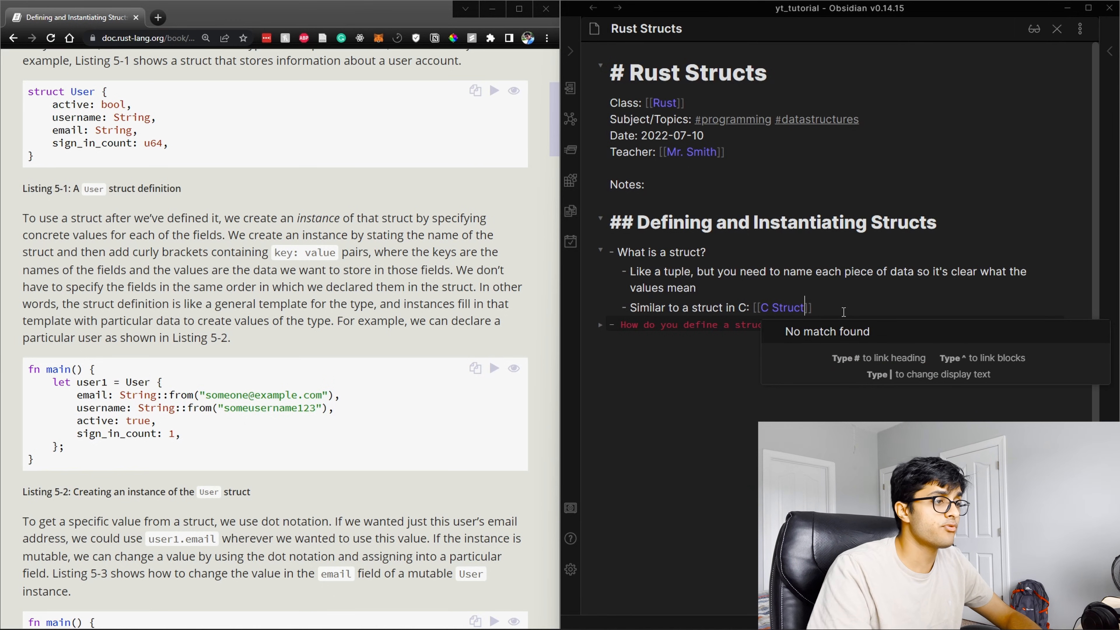
left_click(842, 310)
left_click(792, 308)
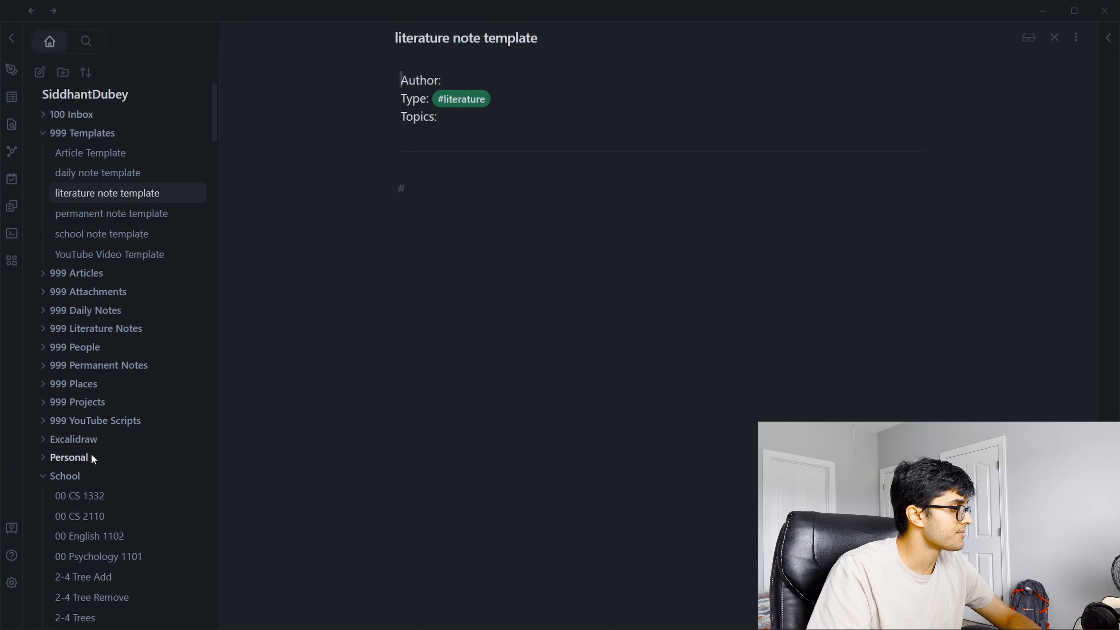
Step: Open the "2-4 Trees" note in the School folder, read through it, and follow its adding link to "2-4 Tree Add"
scroll(207, 130, "down", 6)
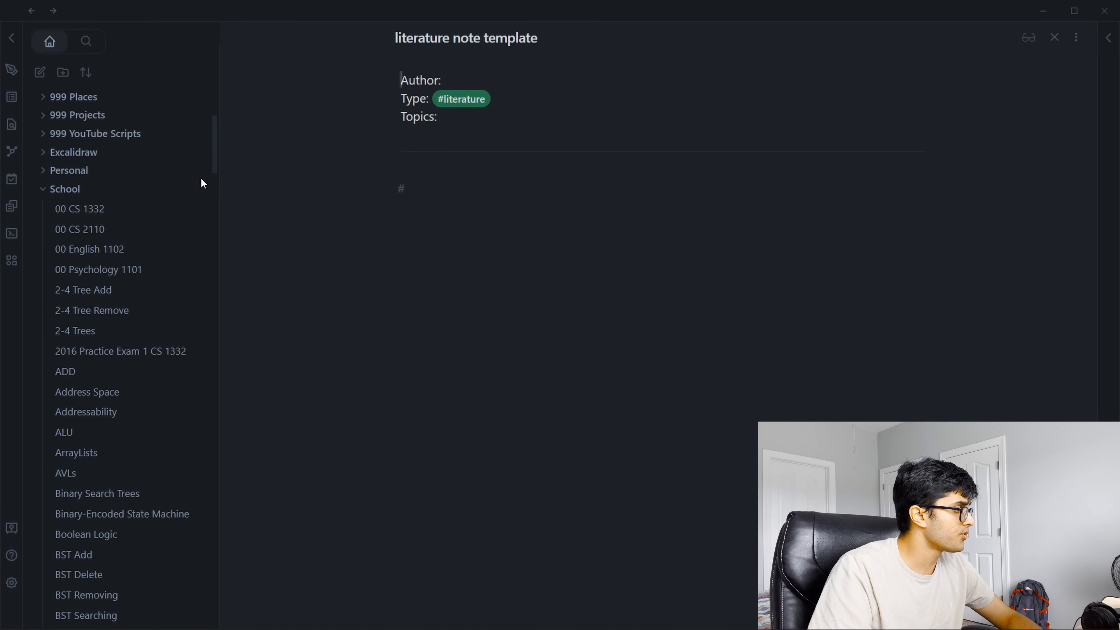
left_click(80, 335)
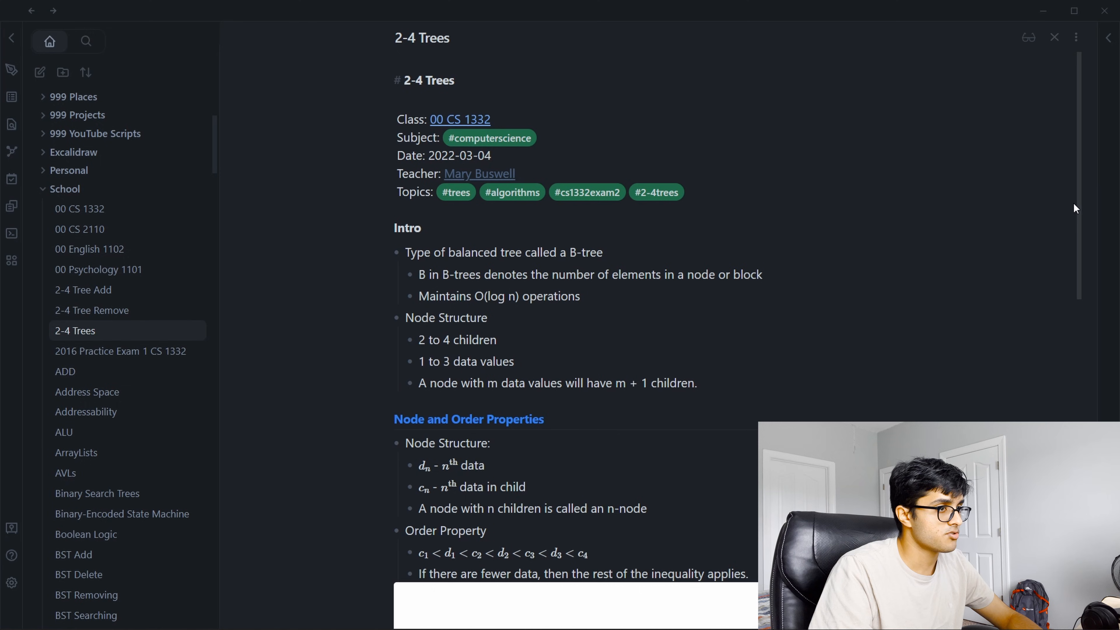
scroll(1075, 208, "down", 15)
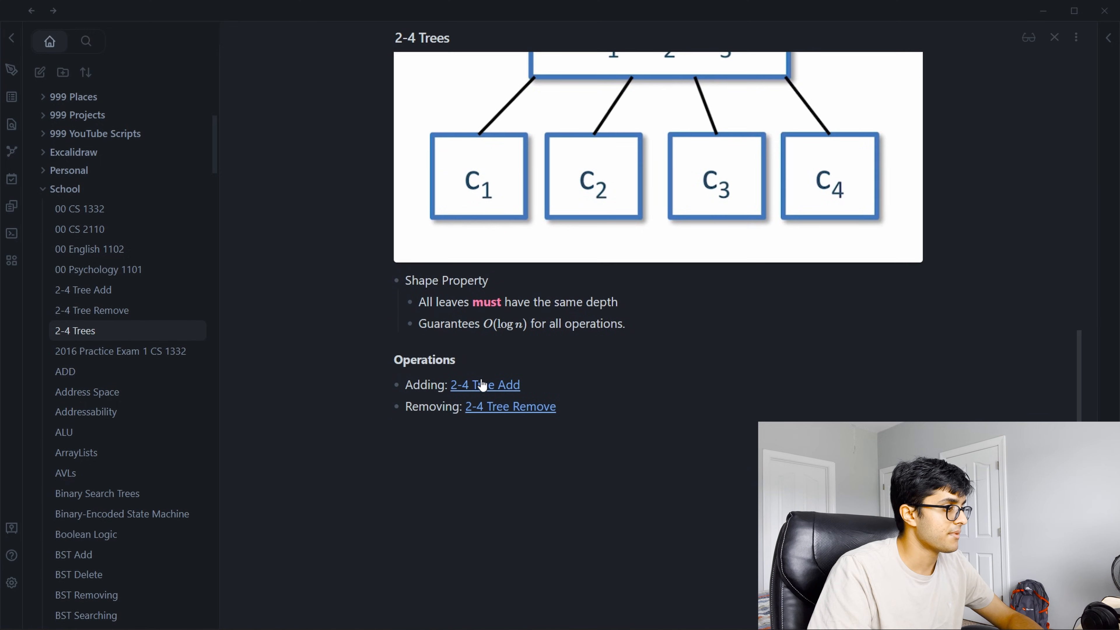
left_click_drag(1082, 331, 1087, 51)
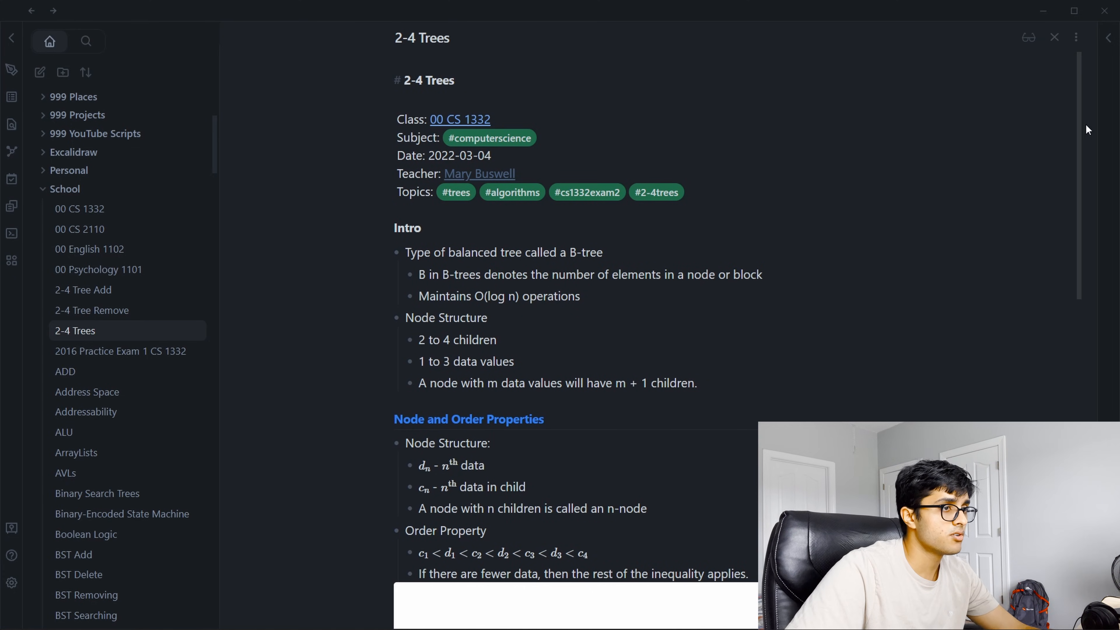
left_click_drag(1085, 124, 1018, 403)
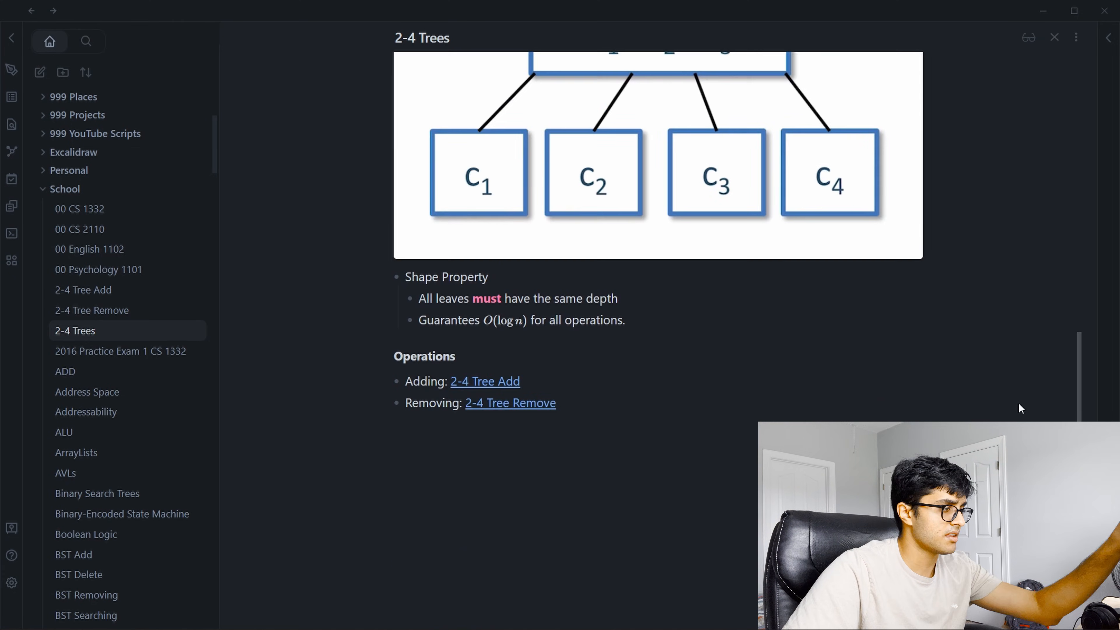
left_click(480, 390)
left_click_drag(1079, 152, 1012, 151)
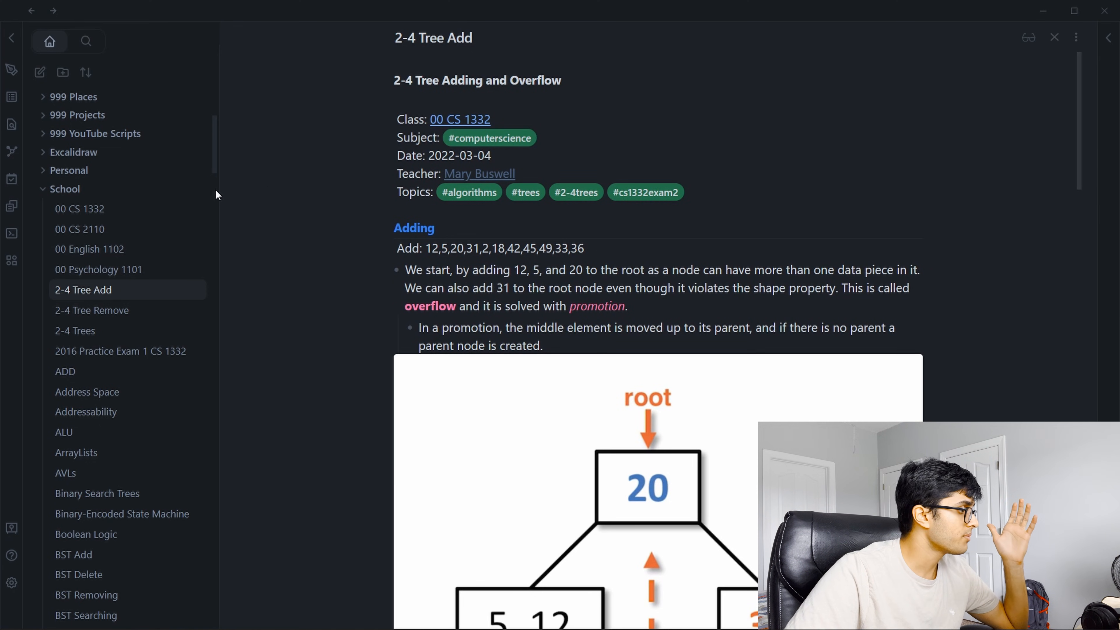
Step: Browse further through the School notes, look at BST Delete and BST Add, and open and read "CS 2110 Lecture 1"
left_click_drag(216, 163, 208, 184)
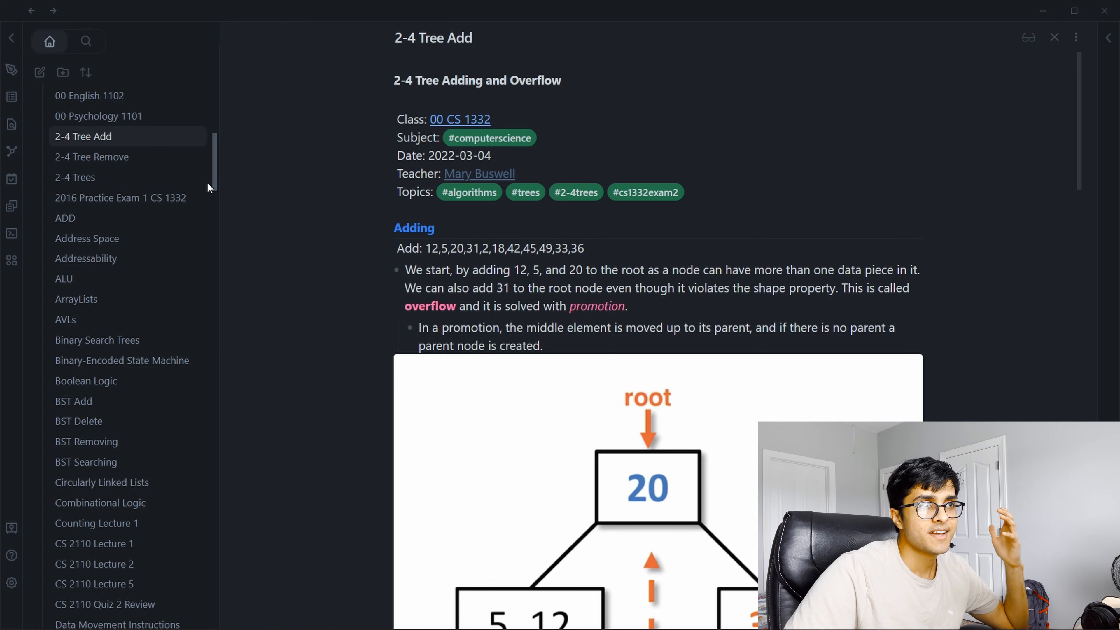
left_click_drag(207, 184, 209, 208)
left_click(137, 222)
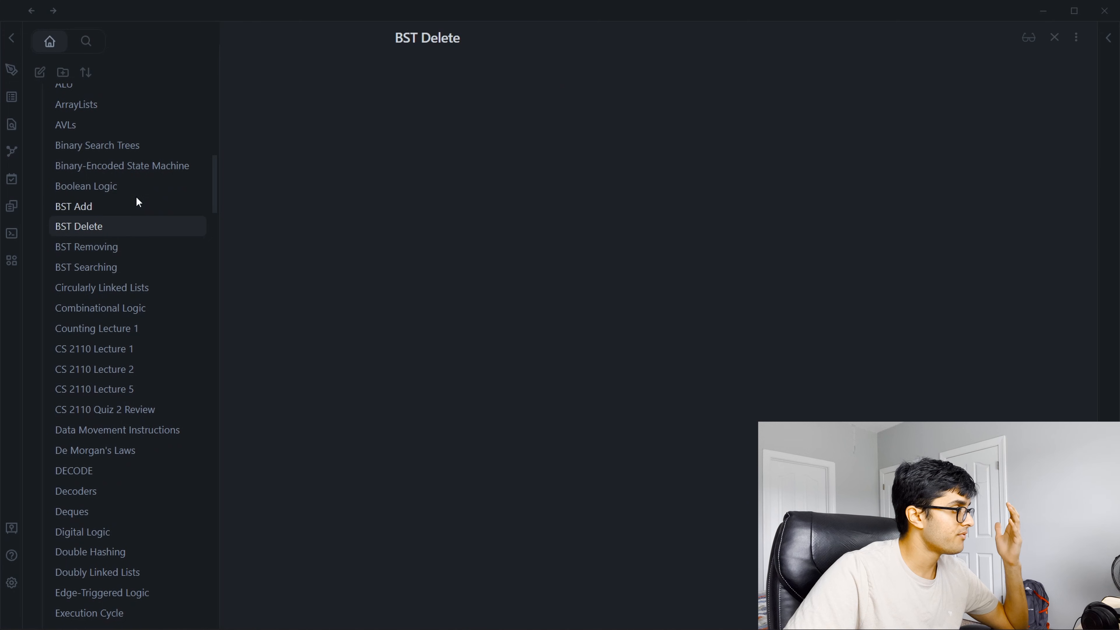
left_click(139, 204)
left_click(132, 349)
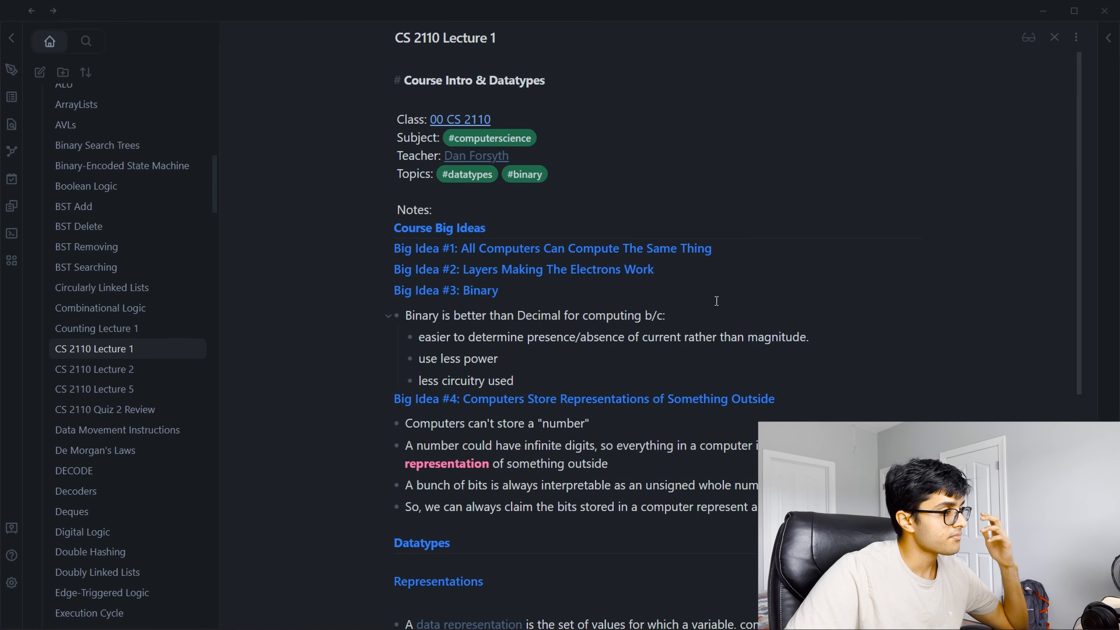
scroll(1074, 190, "down", 8)
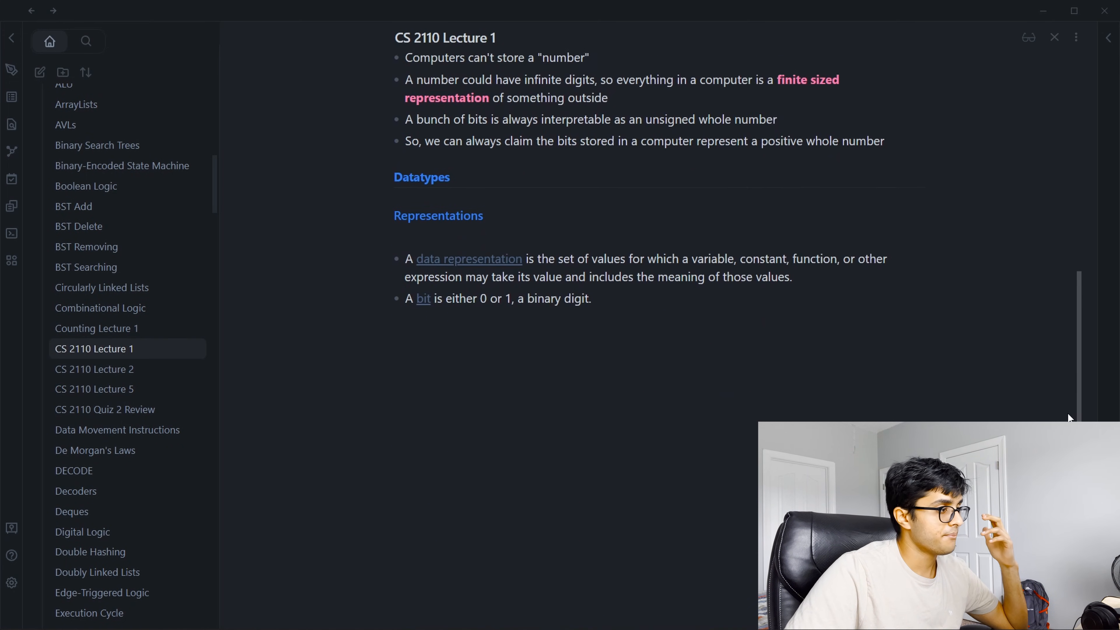
scroll(1026, 344, "up", 5)
scroll(1039, 282, "down", 1)
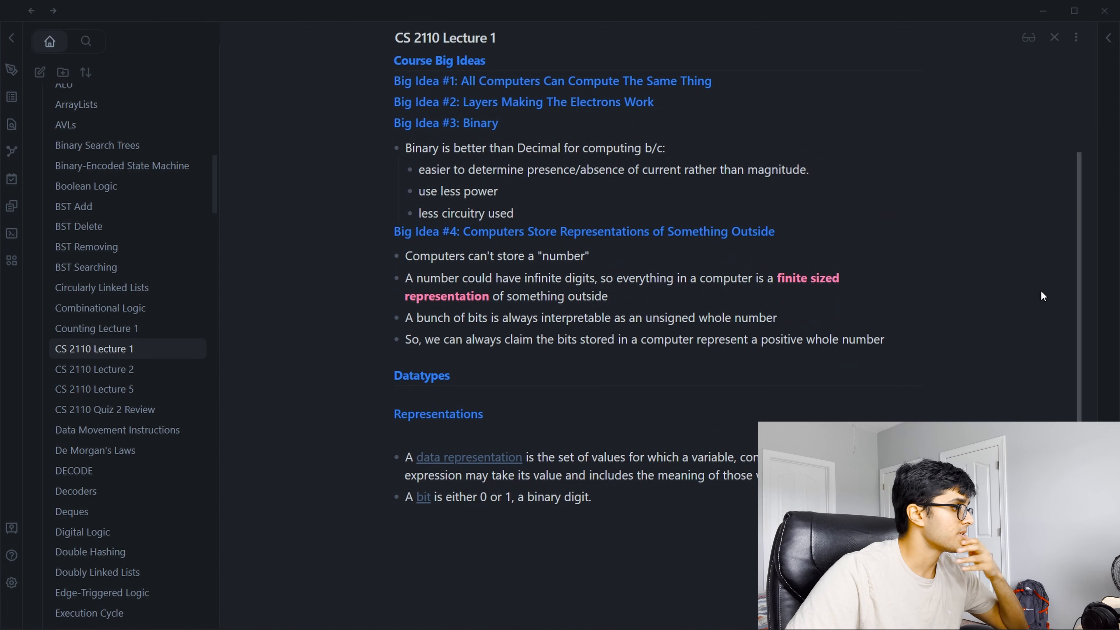
scroll(1038, 265, "up", 4)
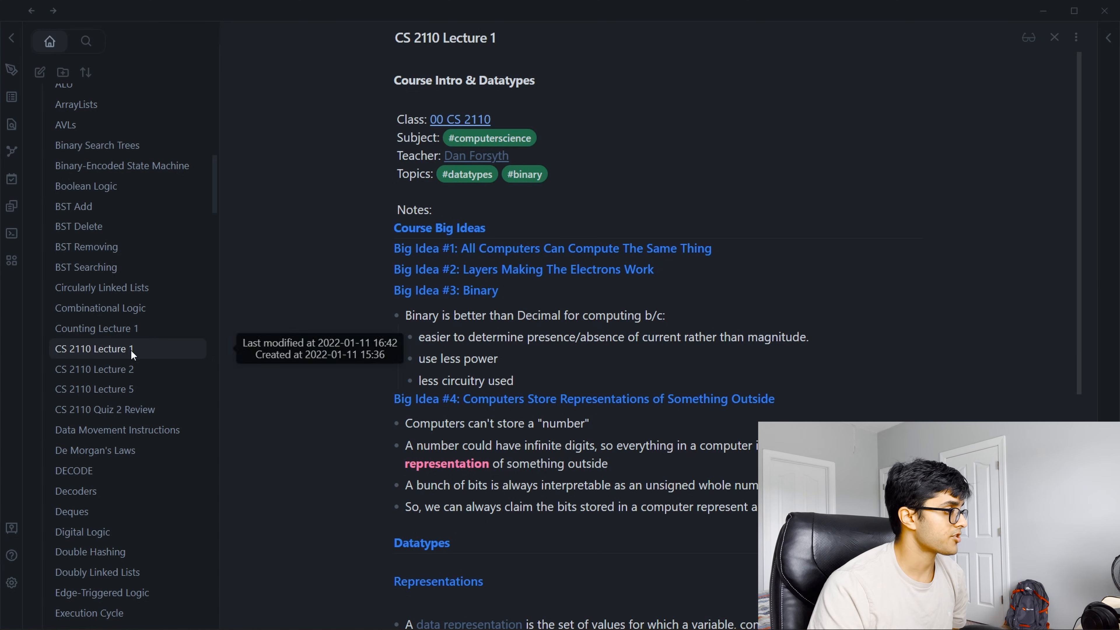
Step: Compare the CS 2110 Lecture 1 and Lecture 2 notes, and open "CS 2110 Lecture 5"
left_click(114, 388)
left_click(134, 369)
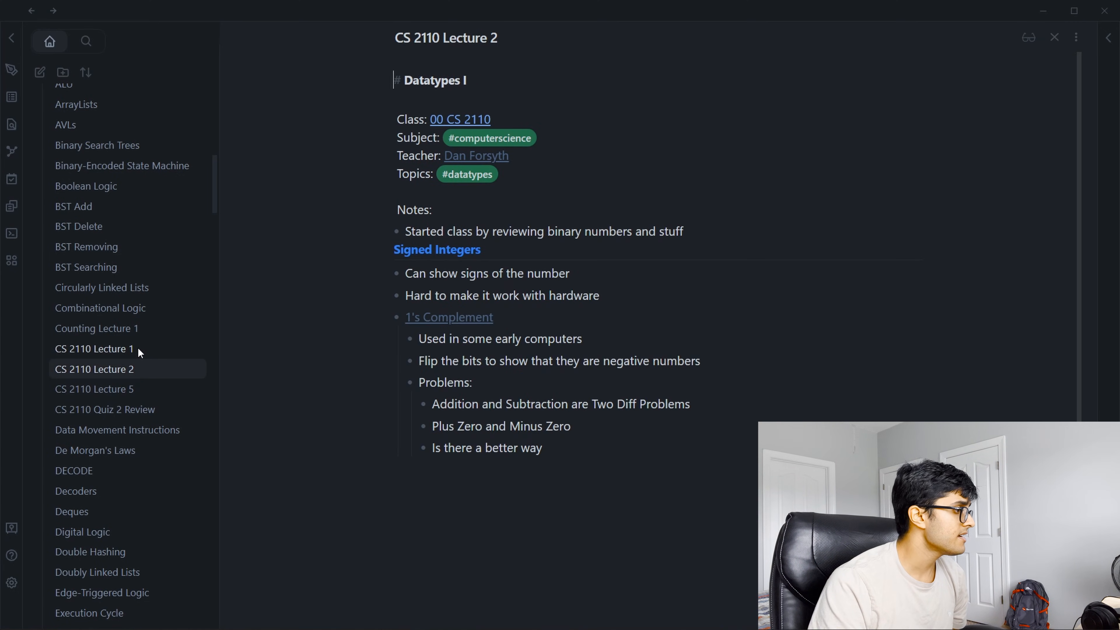
left_click(138, 350)
left_click(131, 370)
left_click(131, 383)
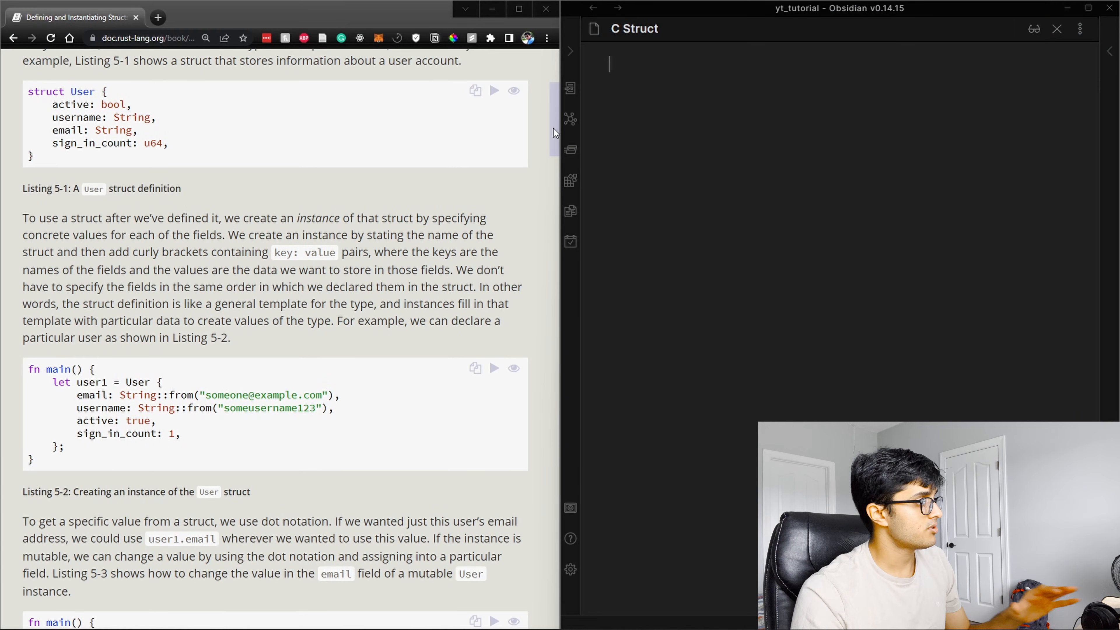
Step: In the Rust book, highlight the passage on struct instances through the mutable user1 example, and clear the selection
scroll(124, 125, "down", 3)
left_click_drag(99, 115, 446, 611)
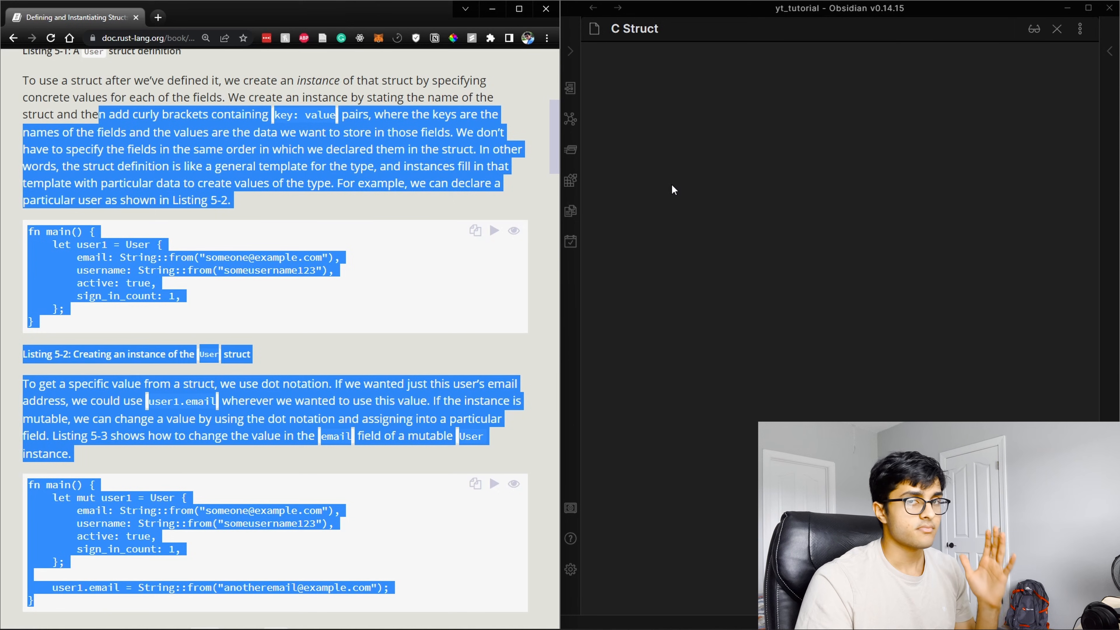
left_click(468, 163)
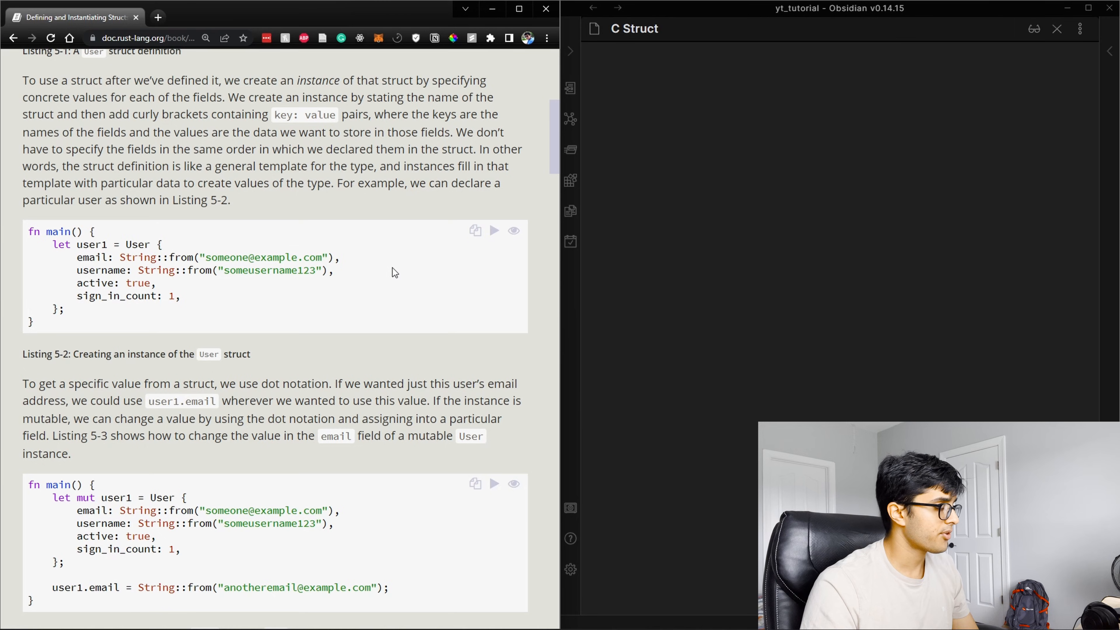
Step: Switch back to the Obsidian vault with the school notes and collapse its School folder
key("alt+Tab")
key("alt+Tab")
key("alt+Tab")
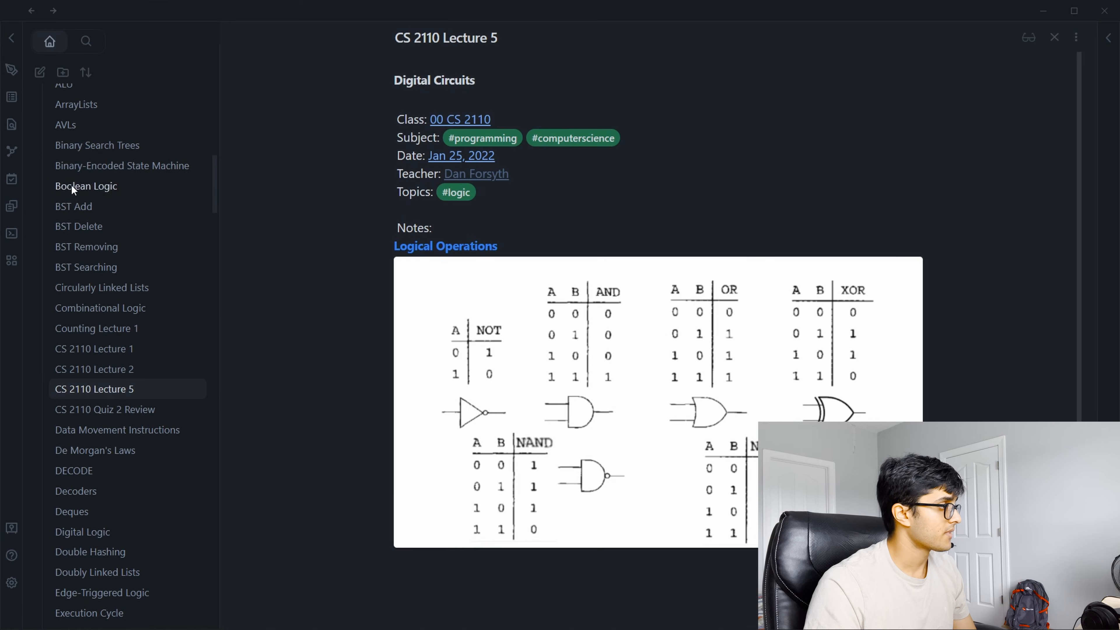
left_click_drag(214, 169, 215, 88)
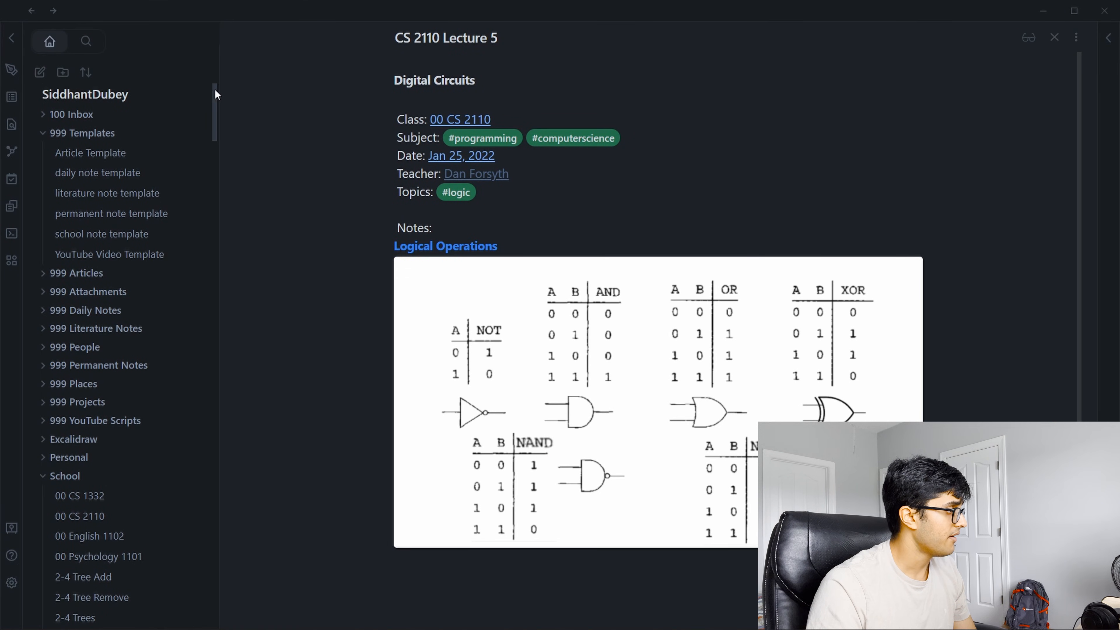
left_click(44, 470)
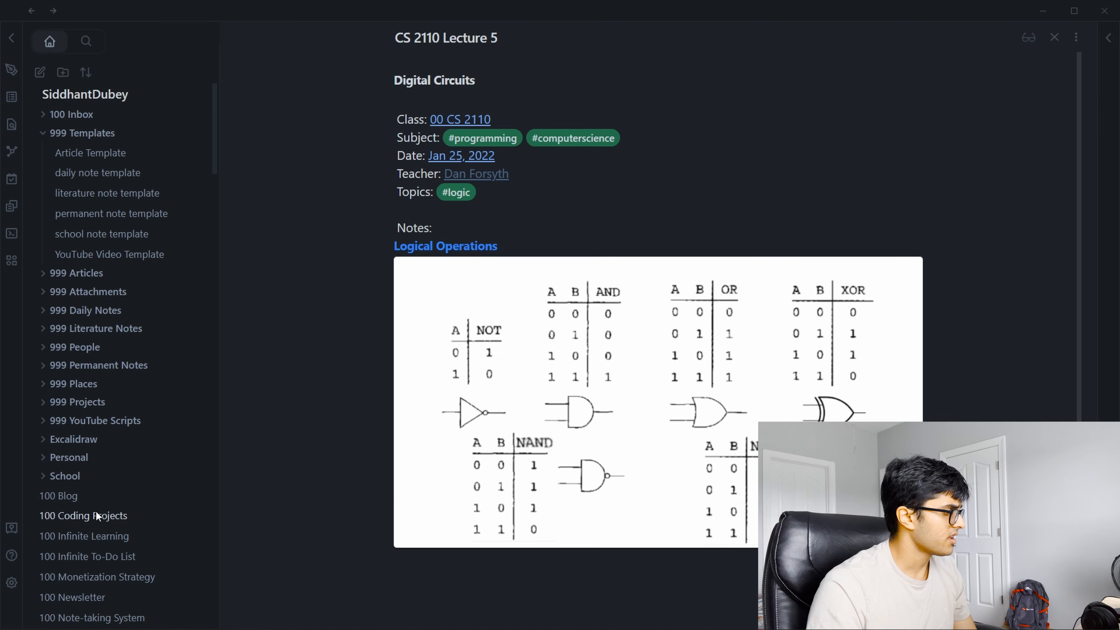